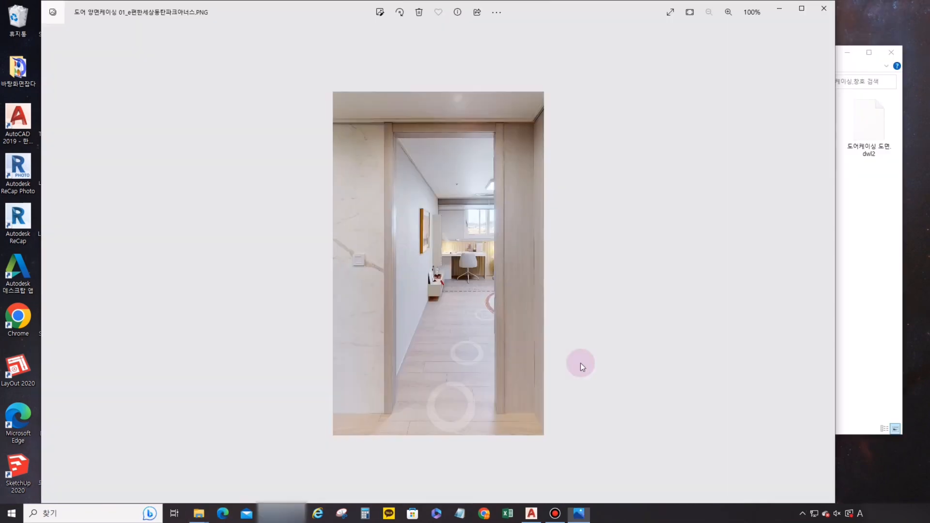
Examine the door frames in the double-sided casing photos 도어 양면케이싱 01 and 02 close up.
{"action": "scroll", "coordinate": [395, 120], "scroll_direction": "up", "scroll_amount": 8}
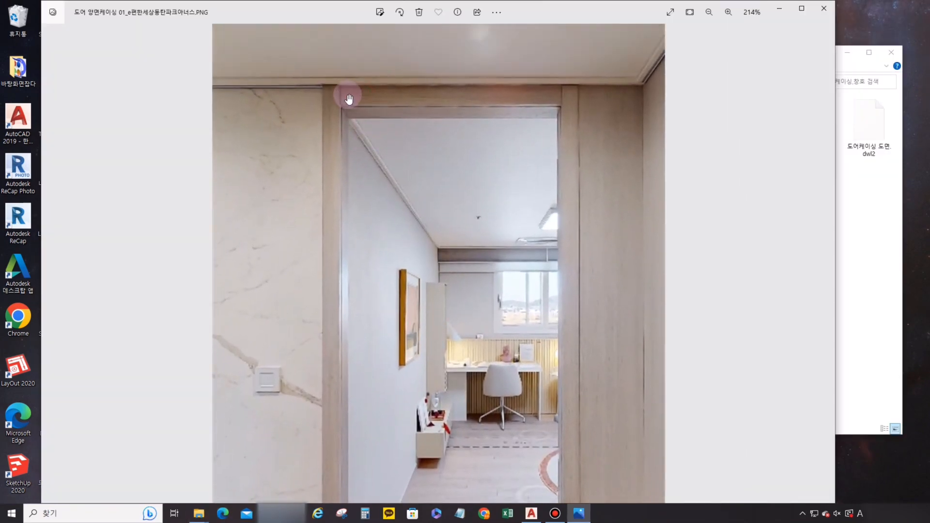
{"action": "scroll", "coordinate": [349, 99], "scroll_direction": "down", "scroll_amount": 8}
{"action": "scroll", "coordinate": [459, 194], "scroll_direction": "up", "scroll_amount": 3}
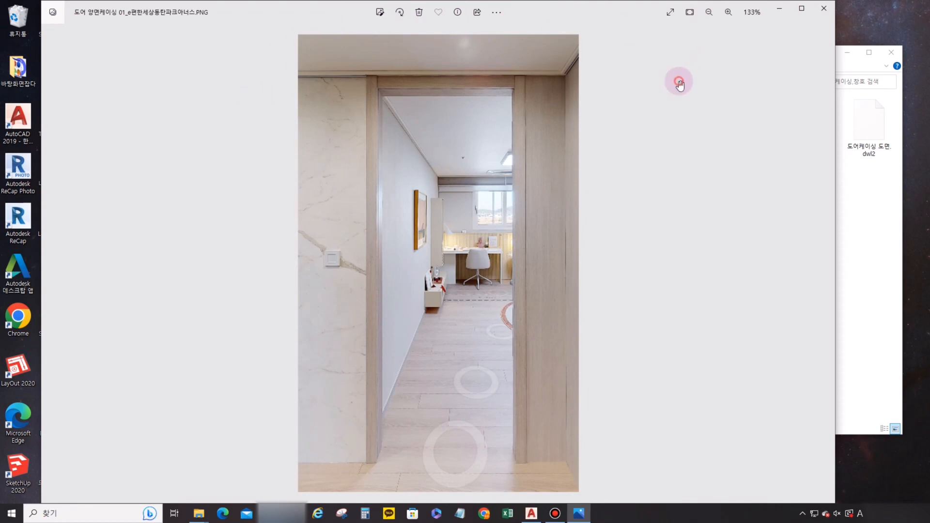
{"action": "scroll", "coordinate": [515, 106], "scroll_direction": "down", "scroll_amount": 3}
{"action": "key", "text": "Right"}
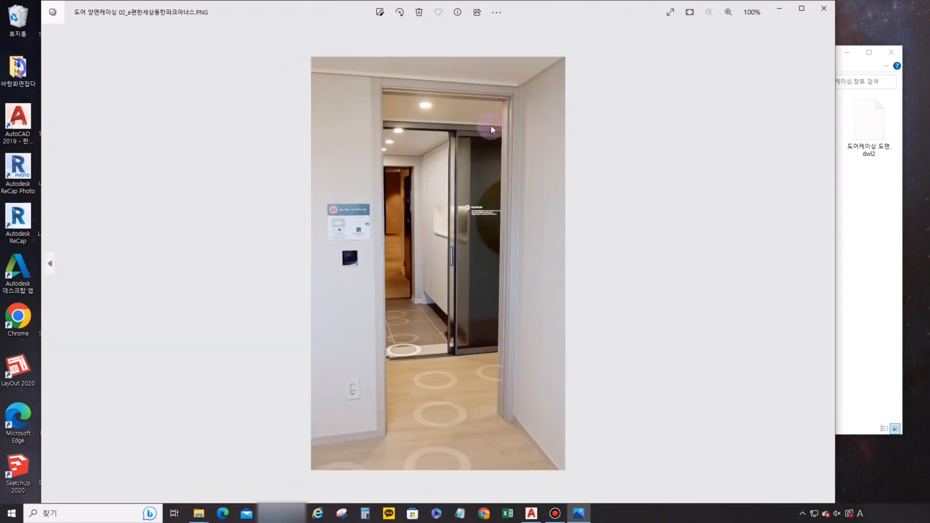
{"action": "scroll", "coordinate": [385, 91], "scroll_direction": "up", "scroll_amount": 5}
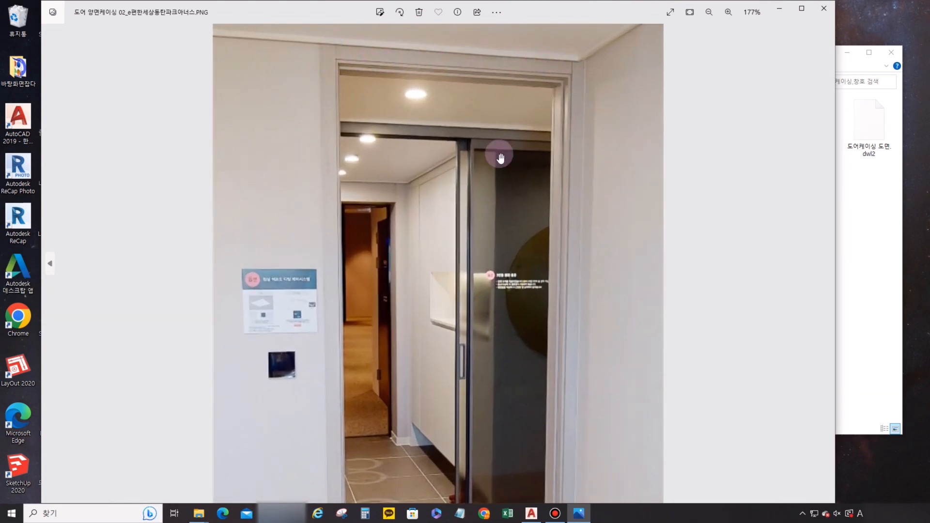
{"action": "scroll", "coordinate": [496, 153], "scroll_direction": "down", "scroll_amount": 5}
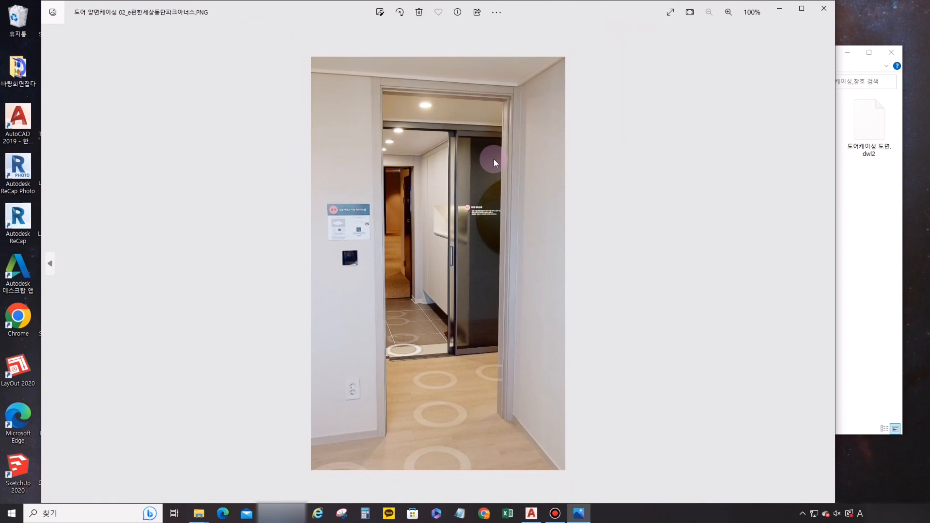
Examine the door frames in the single-sided casing photos 도어 일면케이싱 01 and 02 close up.
{"action": "key", "text": "Left"}
{"action": "scroll", "coordinate": [473, 347], "scroll_direction": "up", "scroll_amount": 5}
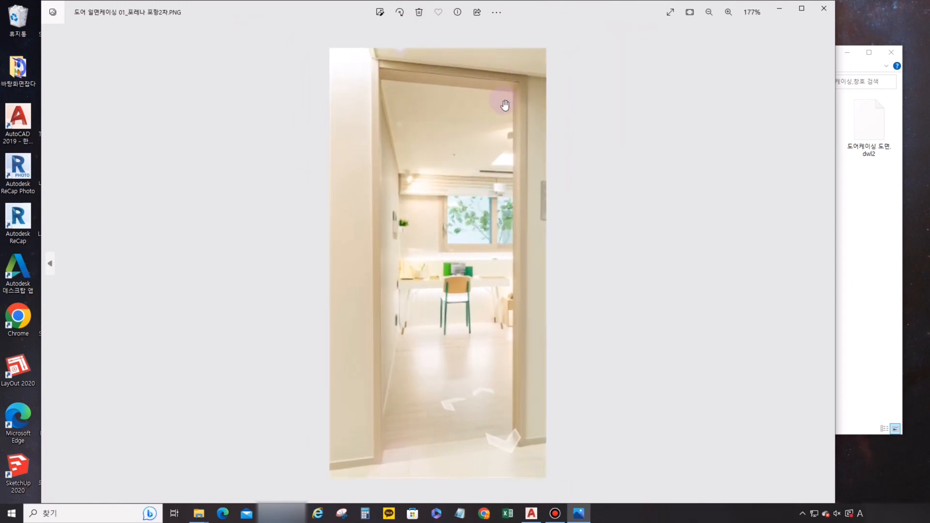
{"action": "scroll", "coordinate": [502, 104], "scroll_direction": "down", "scroll_amount": 3}
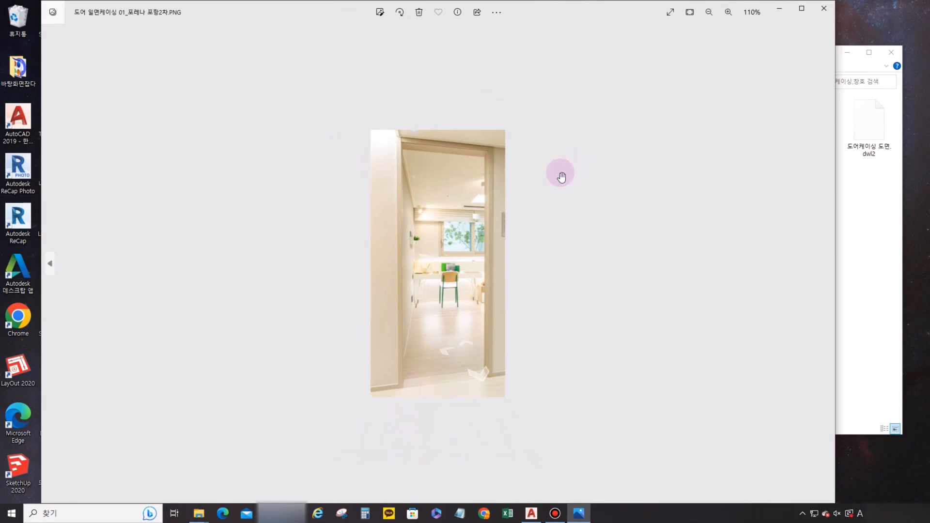
{"action": "scroll", "coordinate": [533, 174], "scroll_direction": "down", "scroll_amount": 1}
{"action": "key", "text": "Right"}
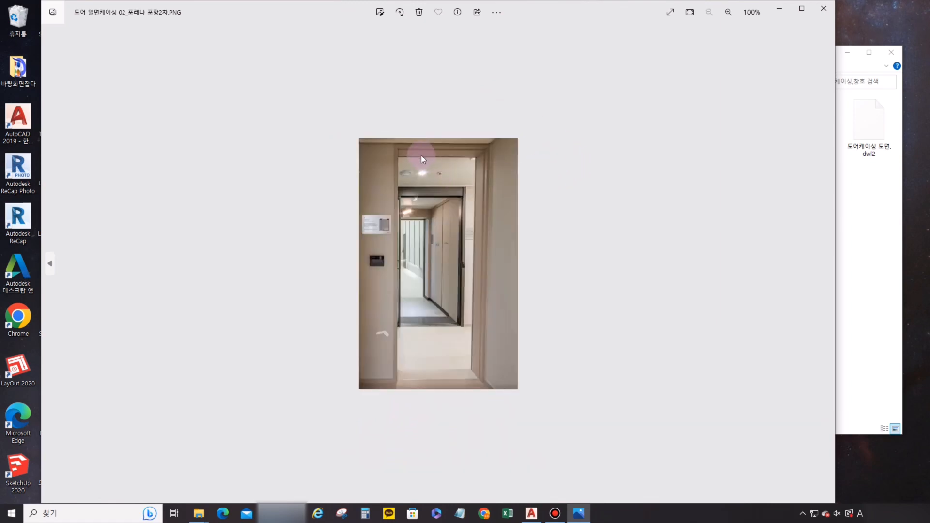
{"action": "scroll", "coordinate": [422, 159], "scroll_direction": "up", "scroll_amount": 5}
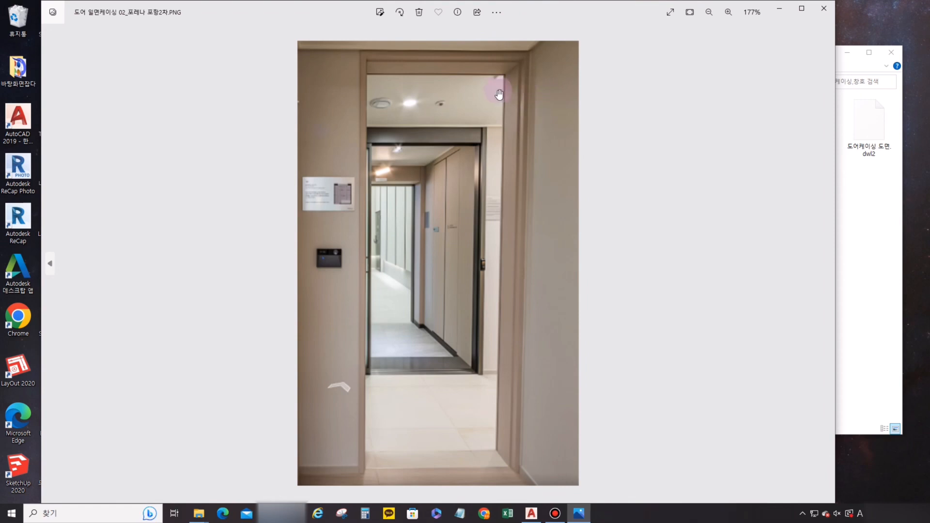
{"action": "scroll", "coordinate": [500, 94], "scroll_direction": "down", "scroll_amount": 3}
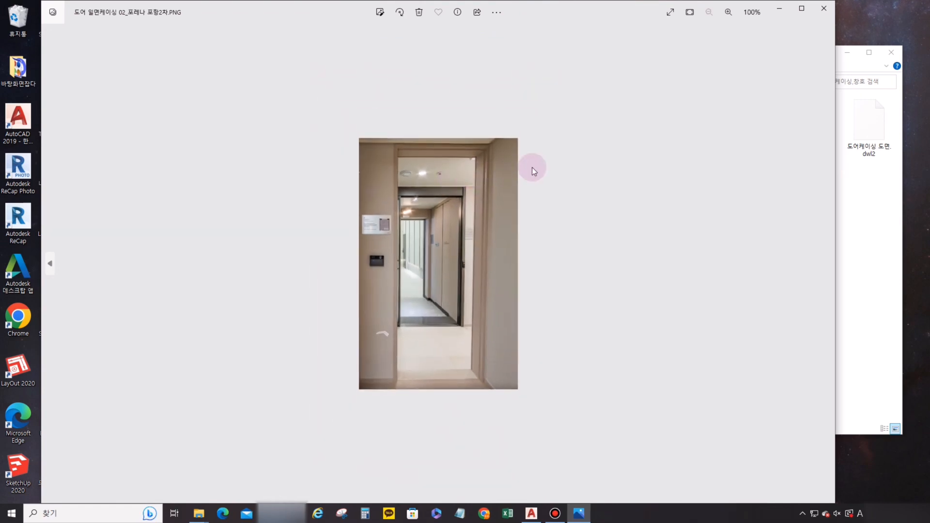
Examine the living-room window photos, one with a metal balcony railing (난간대) and one with a glass railing (유리난간대).
{"action": "key", "text": "Right"}
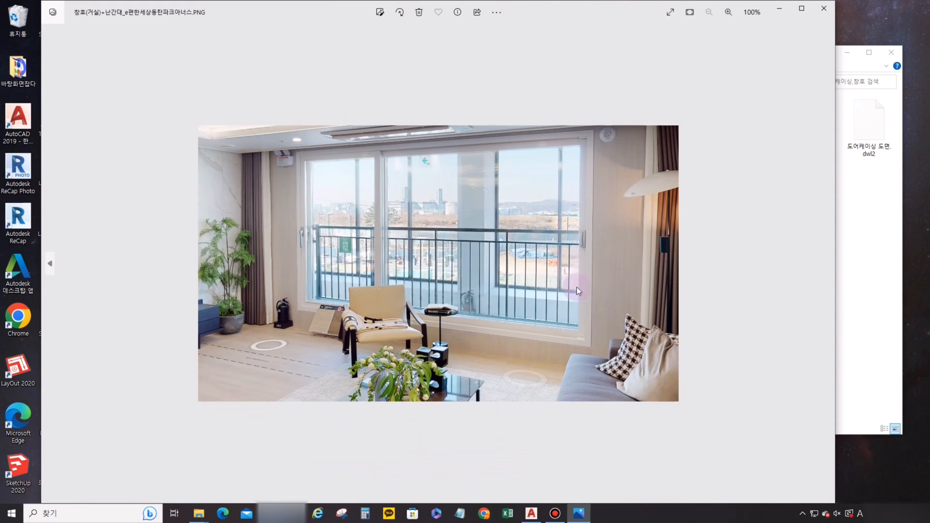
{"action": "scroll", "coordinate": [577, 287], "scroll_direction": "up", "scroll_amount": 1}
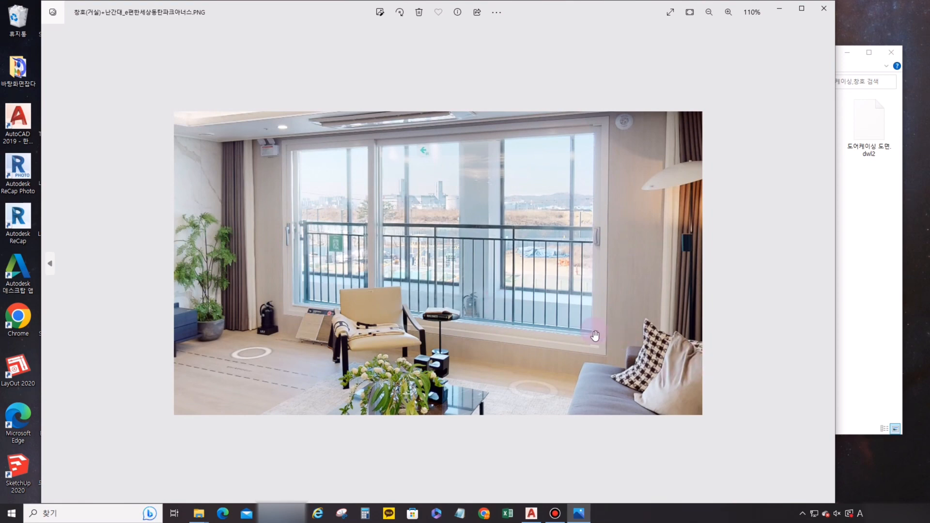
{"action": "scroll", "coordinate": [594, 329], "scroll_direction": "down", "scroll_amount": 1, "text": "ctrl"}
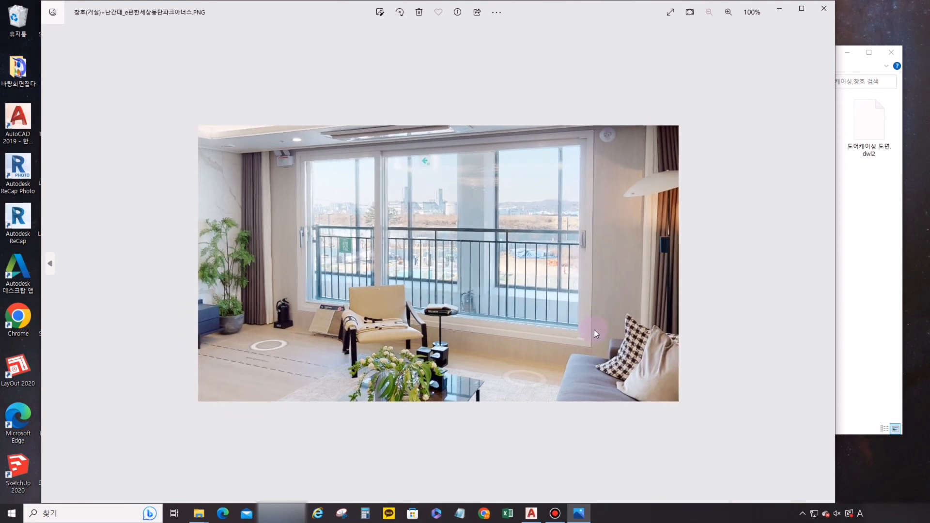
{"action": "key", "text": "Right"}
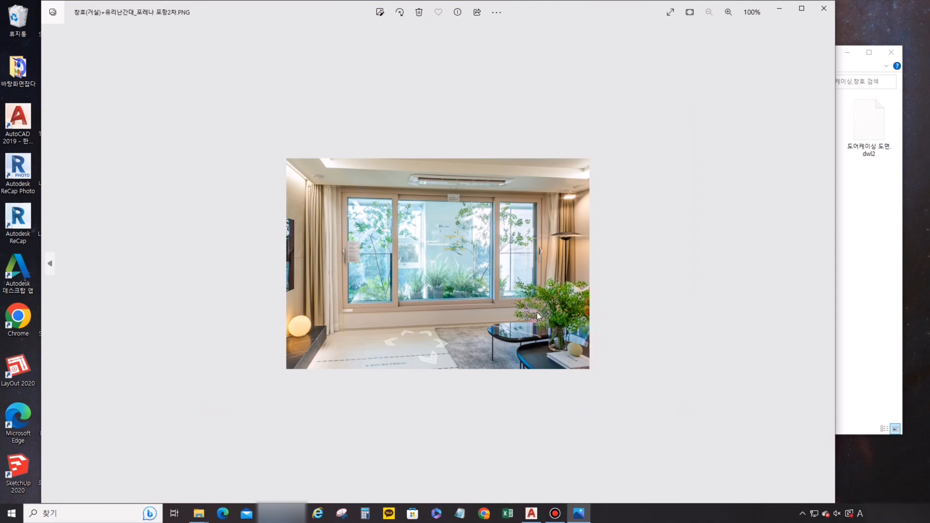
{"action": "scroll", "coordinate": [528, 306], "scroll_direction": "up", "scroll_amount": 3, "text": "ctrl"}
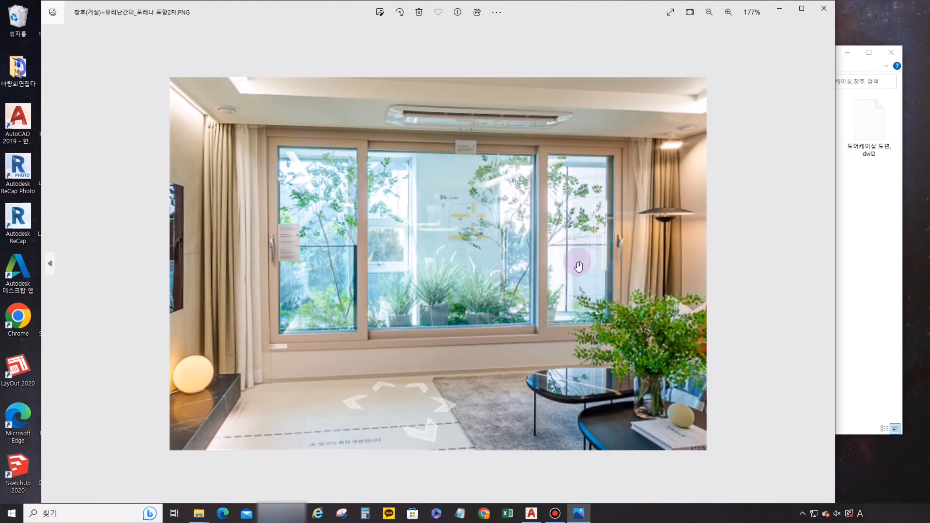
{"action": "scroll", "coordinate": [579, 266], "scroll_direction": "down", "scroll_amount": 3}
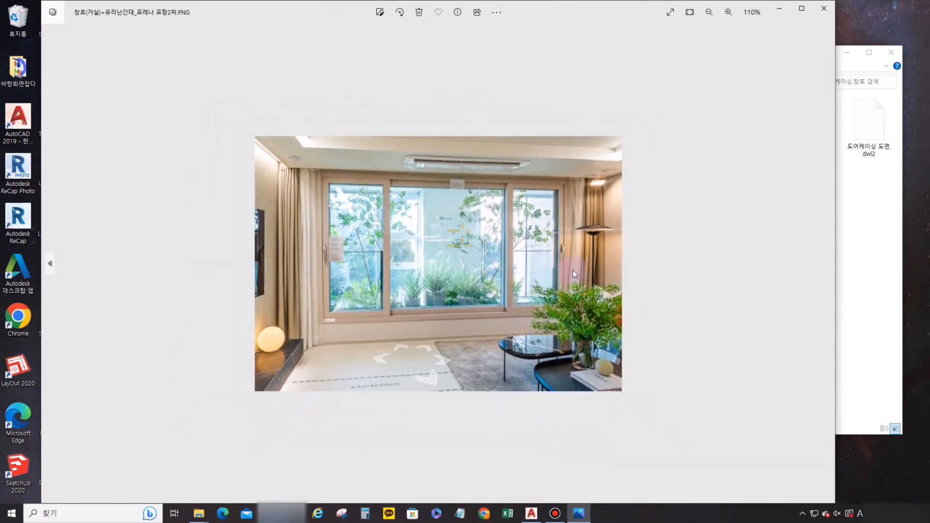
Examine the 분합창 partition window photo and the kitchen 프로젝트창 window photo close up.
{"action": "key", "text": "Right"}
{"action": "scroll", "coordinate": [438, 293], "scroll_direction": "up", "scroll_amount": 3}
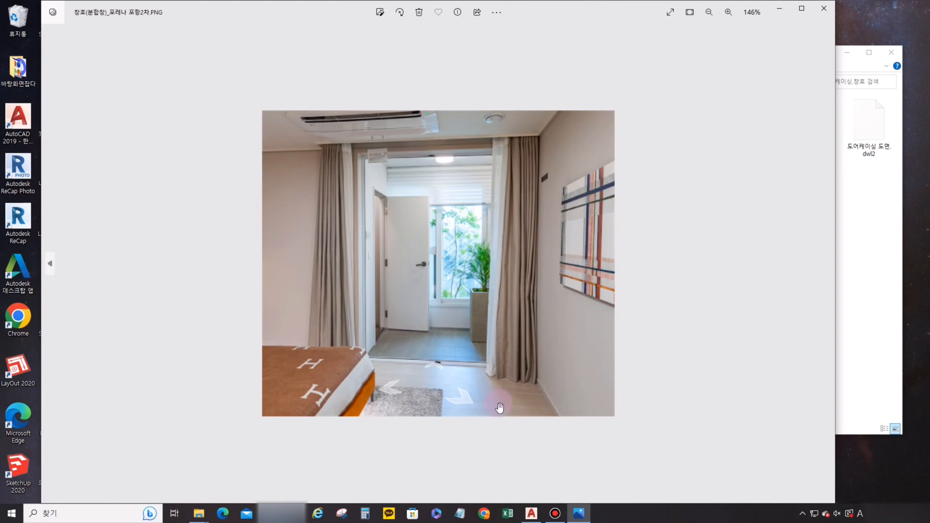
{"action": "scroll", "coordinate": [430, 330], "scroll_direction": "down", "scroll_amount": 3}
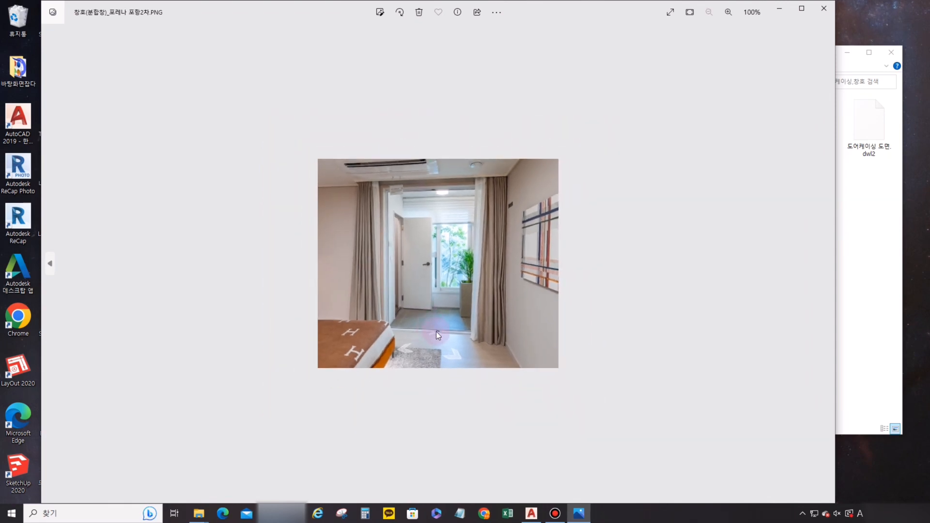
{"action": "key", "text": "Right"}
{"action": "scroll", "coordinate": [460, 267], "scroll_direction": "up", "scroll_amount": 3}
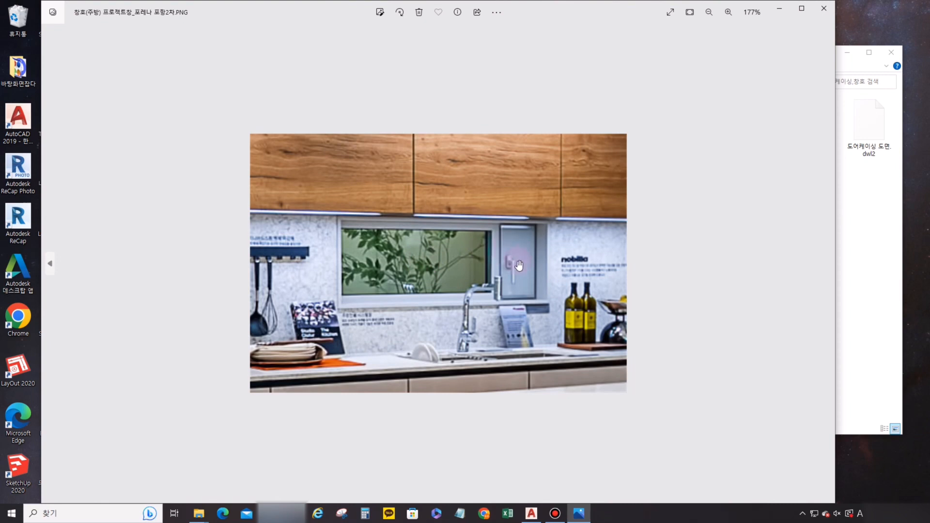
{"action": "scroll", "coordinate": [520, 260], "scroll_direction": "down", "scroll_amount": 3}
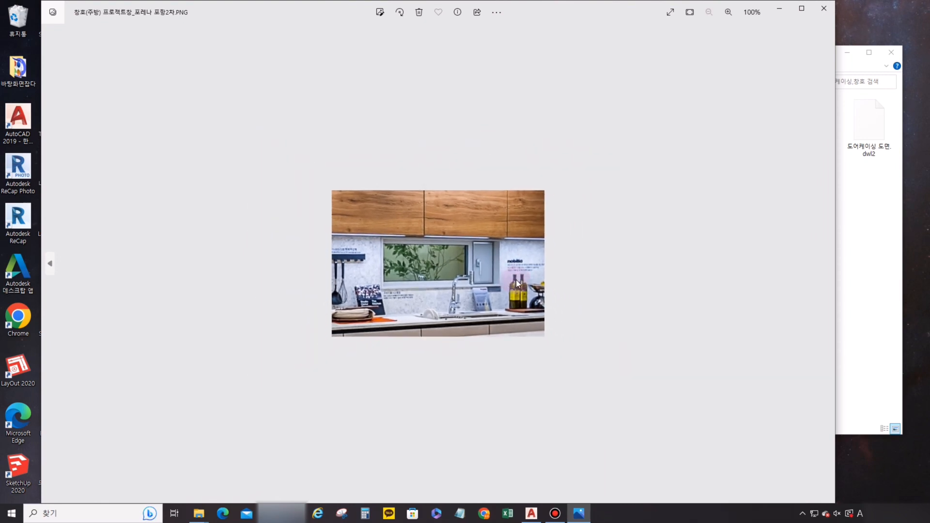
View the kitchen window photo with railing and examine the bedroom window photo with the closed-type railing (폐쇄형난간대).
{"action": "key", "text": "Right"}
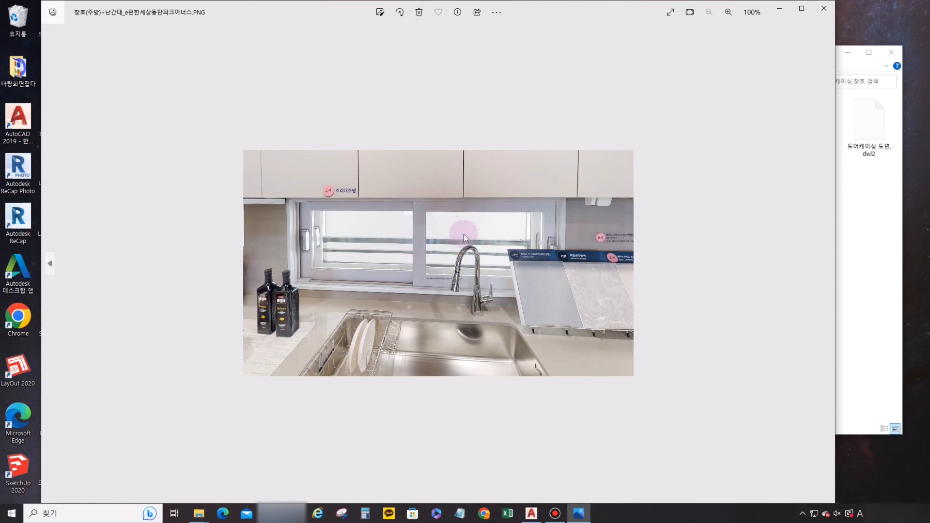
{"action": "key", "text": "Right"}
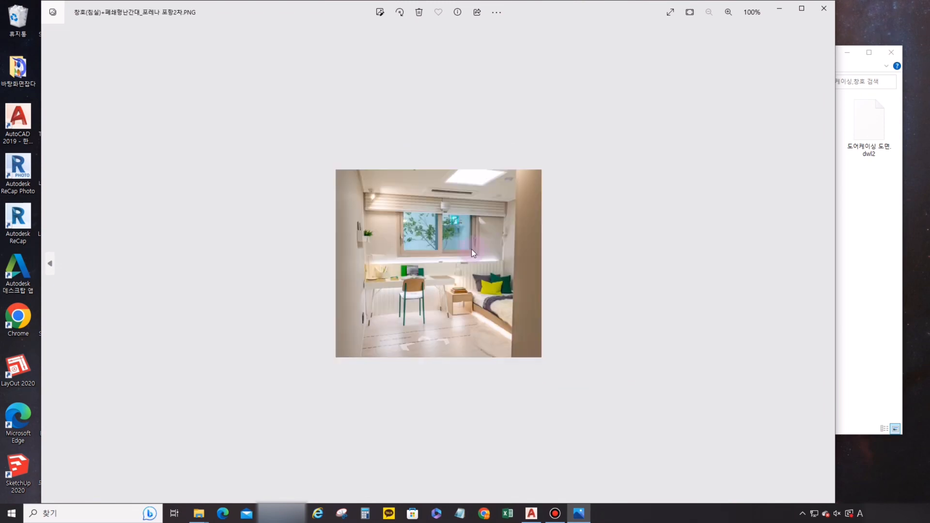
{"action": "scroll", "coordinate": [426, 210], "scroll_direction": "up", "scroll_amount": 5}
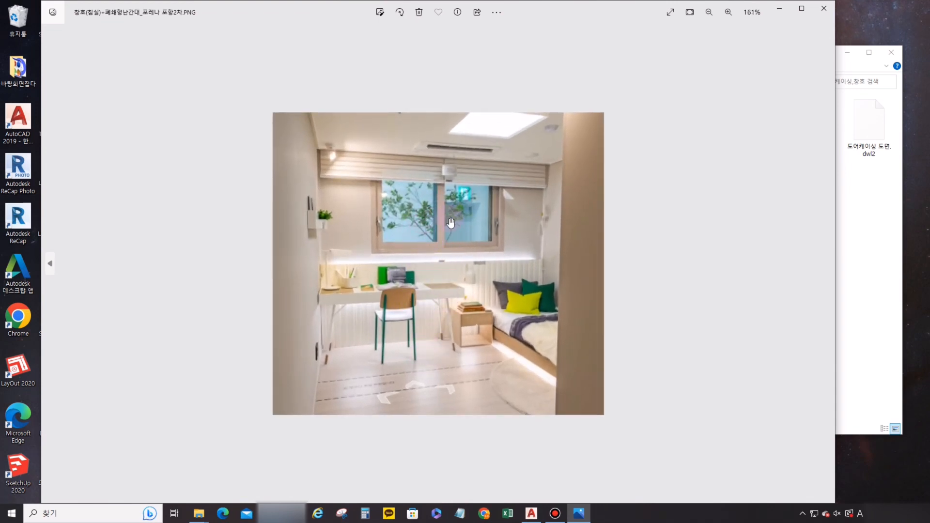
{"action": "scroll", "coordinate": [451, 241], "scroll_direction": "down", "scroll_amount": 5}
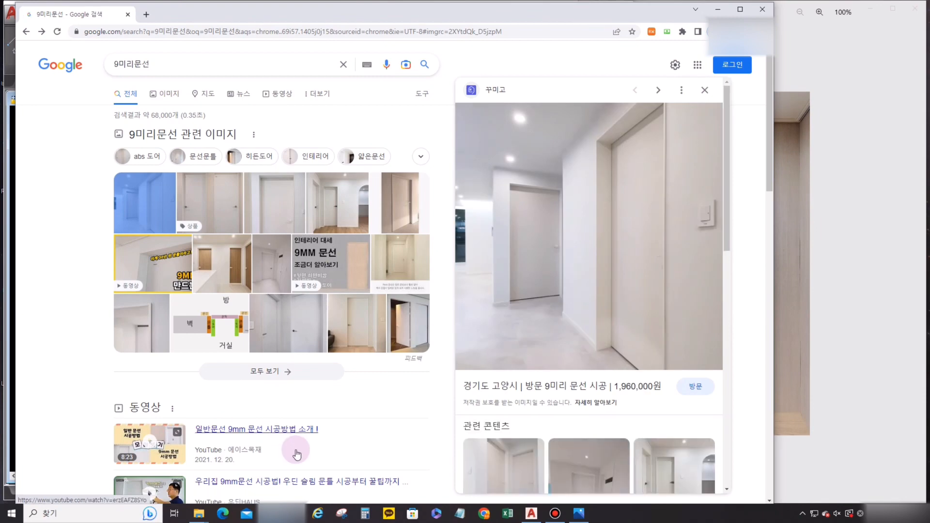
Browse the Google results for 9미리문선, look through the 히든도어 related images, and return to the main results.
{"action": "scroll", "coordinate": [400, 314], "scroll_direction": "down", "scroll_amount": 2}
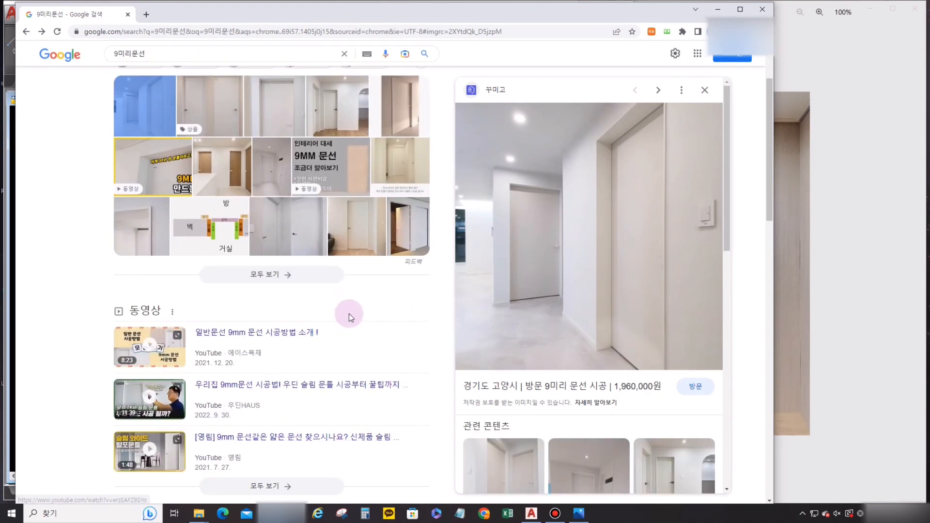
{"action": "scroll", "coordinate": [352, 311], "scroll_direction": "up", "scroll_amount": 2}
{"action": "left_click", "coordinate": [252, 156]}
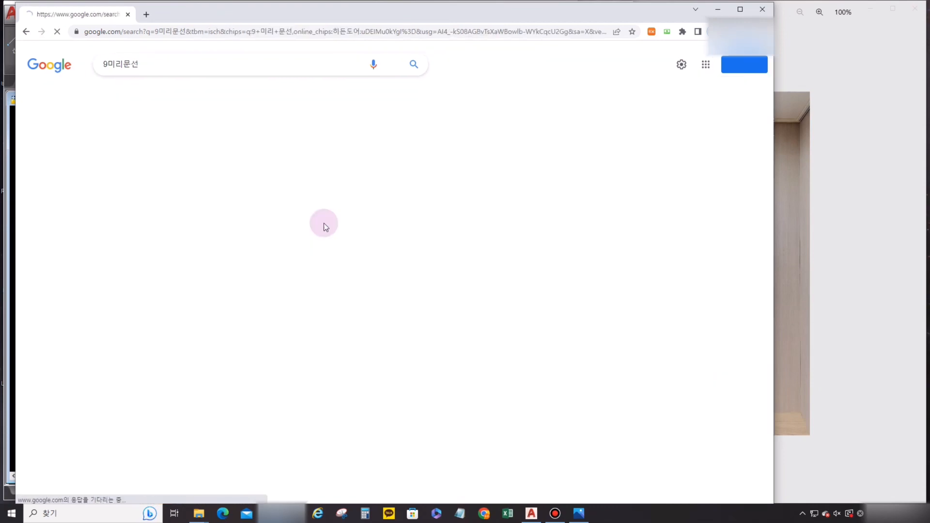
{"action": "scroll", "coordinate": [371, 291], "scroll_direction": "down", "scroll_amount": 2}
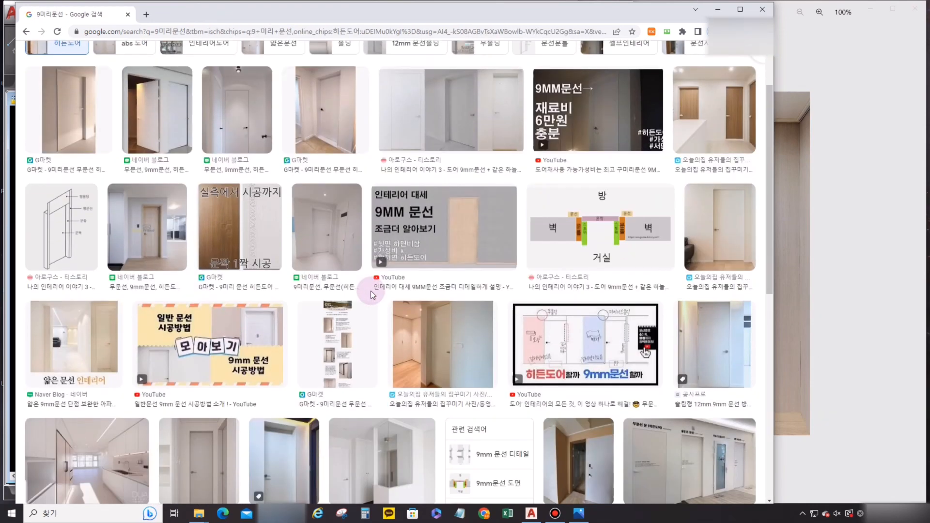
{"action": "scroll", "coordinate": [371, 292], "scroll_direction": "up", "scroll_amount": 2}
{"action": "left_click", "coordinate": [26, 32]}
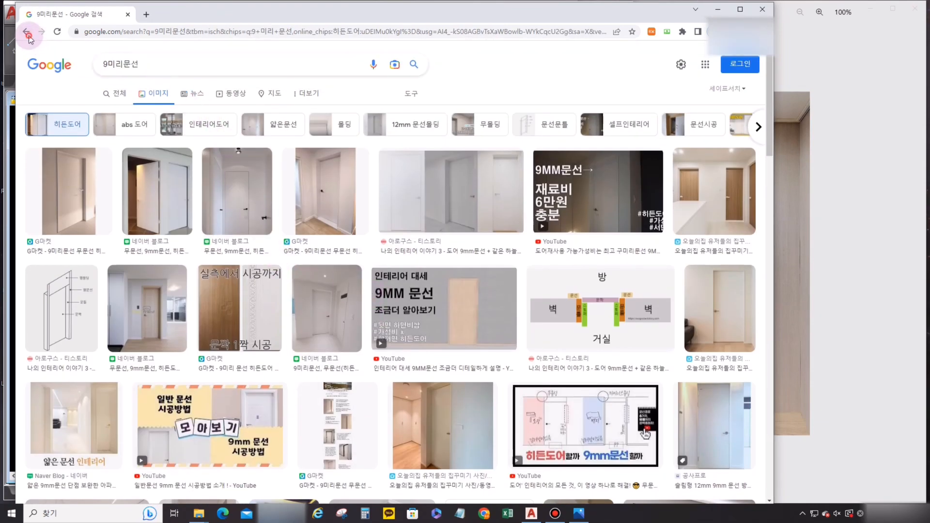
{"action": "left_click", "coordinate": [264, 157]}
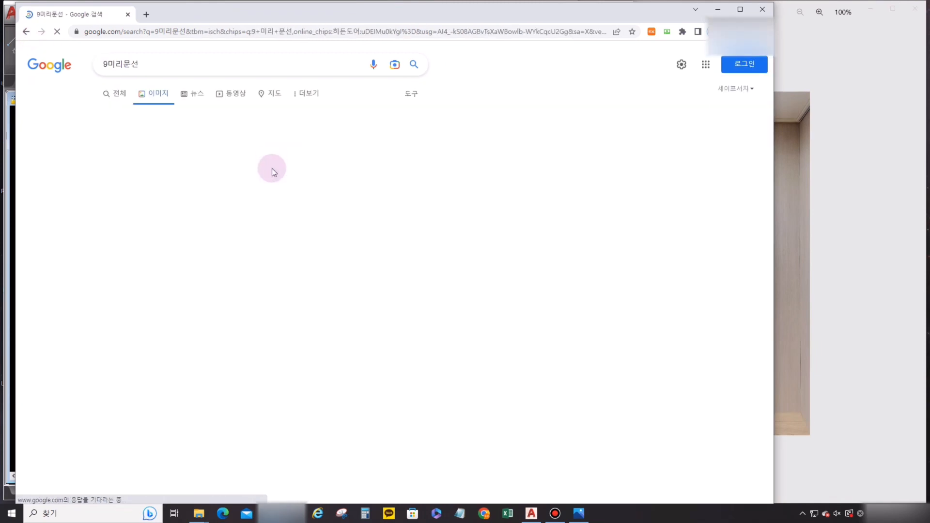
{"action": "left_click", "coordinate": [26, 32]}
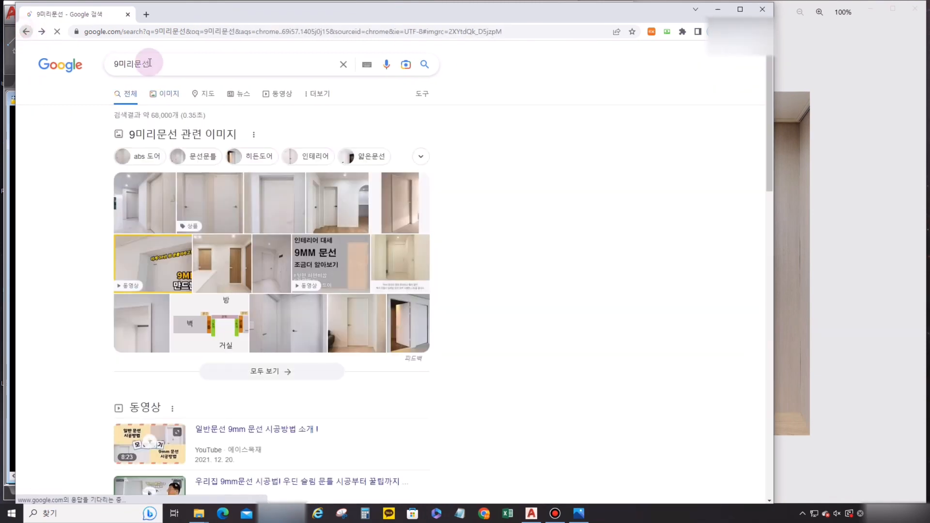
Search Google for 히든도어 and look over the image and video results.
{"action": "left_click_drag", "start_coordinate": [150, 64], "coordinate": [22, 65]}
{"action": "type", "text": "히든도어"}
{"action": "key", "text": "Return"}
{"action": "scroll", "coordinate": [269, 380], "scroll_direction": "down", "scroll_amount": 3}
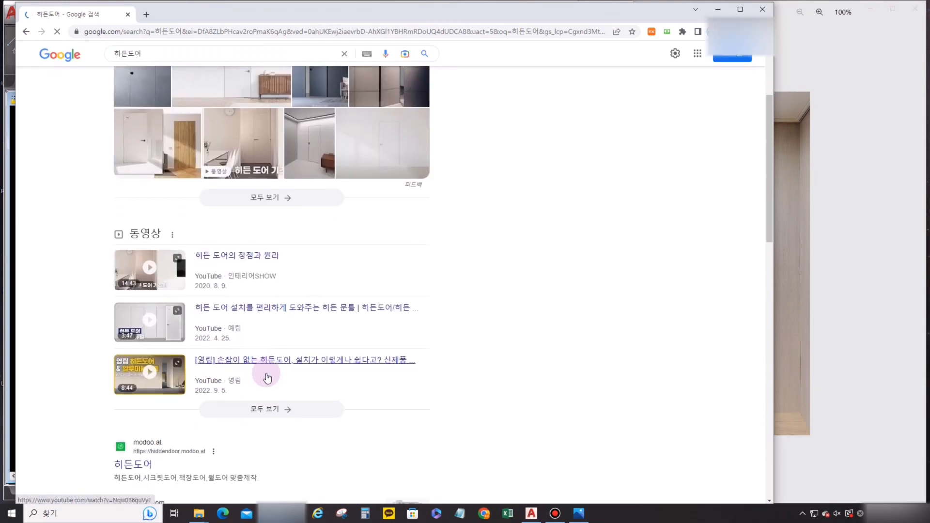
{"action": "scroll", "coordinate": [263, 410], "scroll_direction": "up", "scroll_amount": 3}
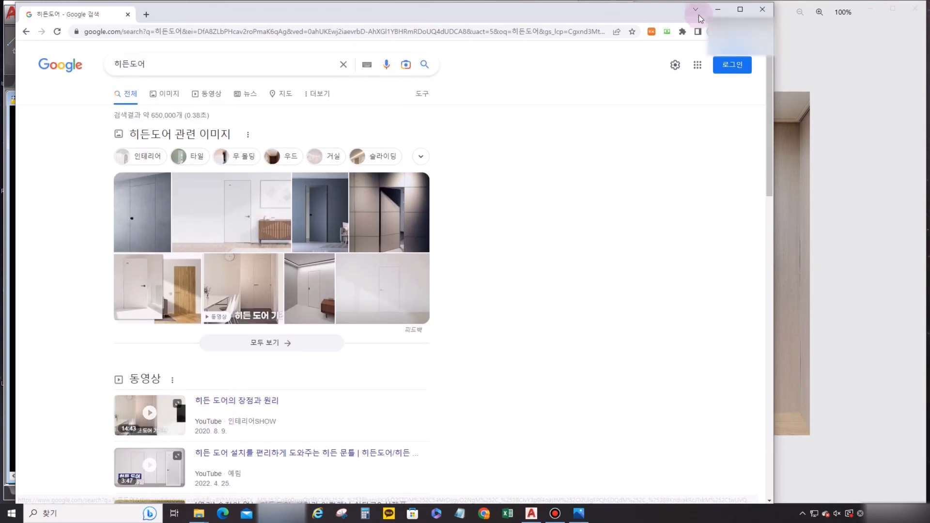
Switch to the AutoCAD drawing 도어케이싱 도면 and compare the first door plan's casing detail with the 도어 양면케이싱 02 photo.
{"action": "left_click", "coordinate": [716, 10]}
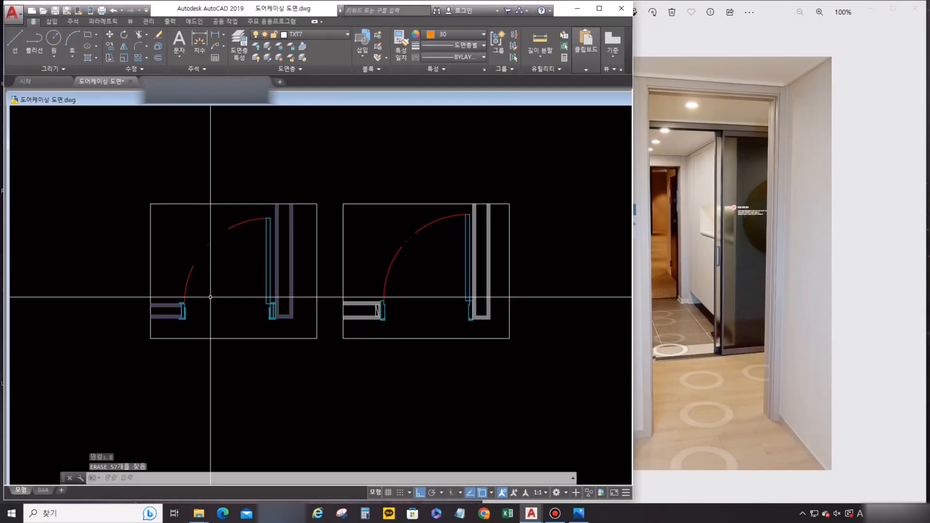
{"action": "scroll", "coordinate": [208, 301], "scroll_direction": "up", "scroll_amount": 3}
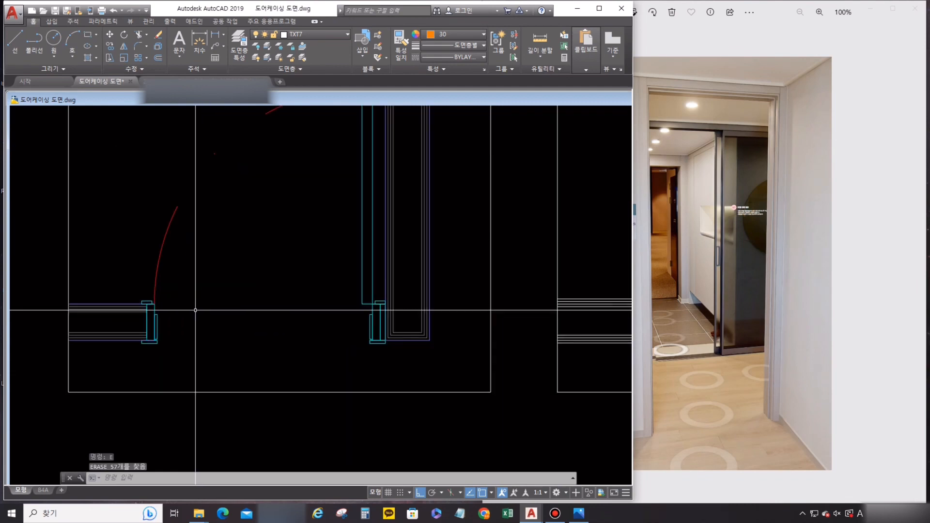
{"action": "scroll", "coordinate": [140, 345], "scroll_direction": "up", "scroll_amount": 4}
{"action": "scroll", "coordinate": [140, 345], "scroll_direction": "down", "scroll_amount": 3}
{"action": "left_click", "coordinate": [799, 184]}
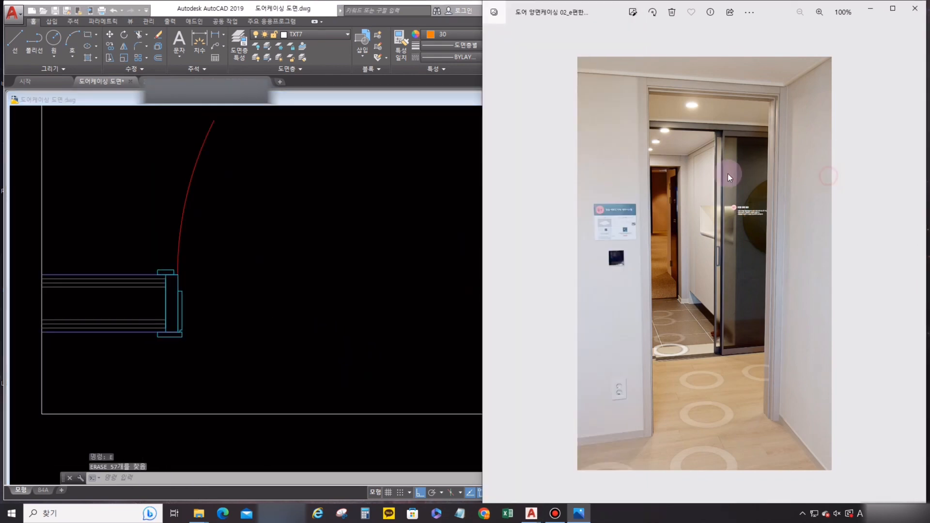
Compare the casing details on both jambs of the first door plan with the 도어 양면케이싱 01 photo.
{"action": "scroll", "coordinate": [727, 176], "scroll_direction": "down", "scroll_amount": 1}
{"action": "left_click", "coordinate": [197, 343]}
{"action": "scroll", "coordinate": [198, 342], "scroll_direction": "down", "scroll_amount": 3}
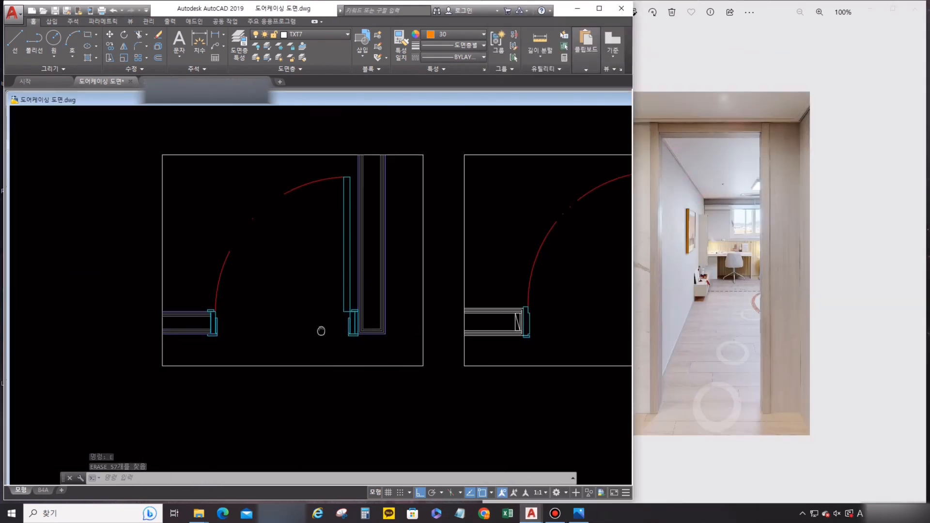
{"action": "scroll", "coordinate": [322, 328], "scroll_direction": "up", "scroll_amount": 4}
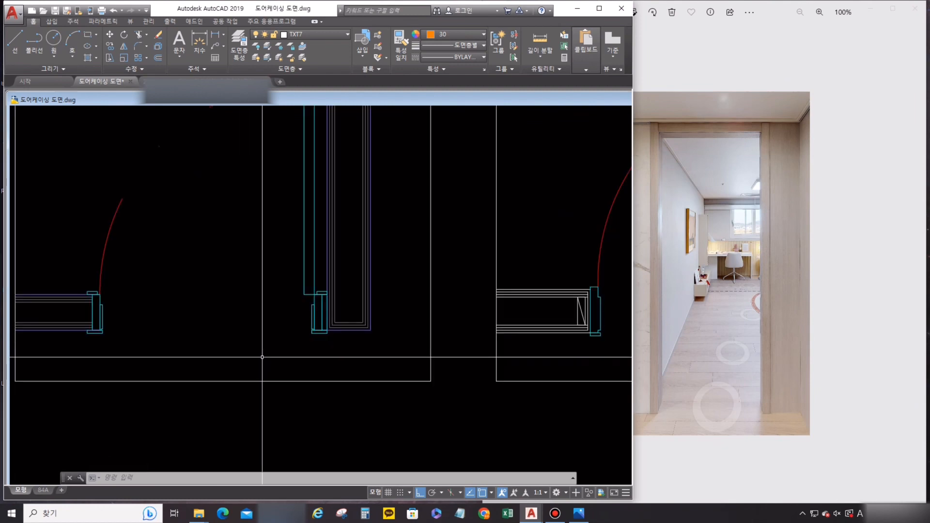
{"action": "scroll", "coordinate": [79, 337], "scroll_direction": "up", "scroll_amount": 4}
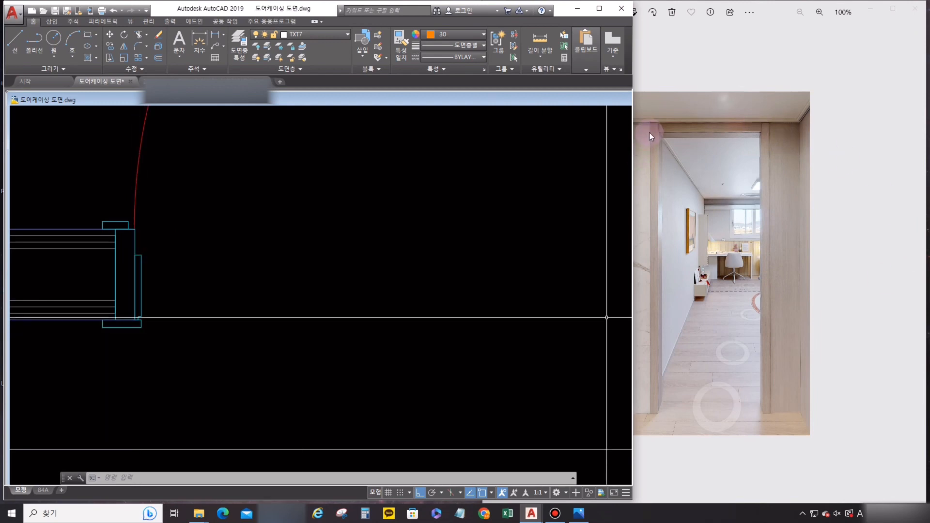
{"action": "mouse_move", "coordinate": [349, 301]}
{"action": "middle_mouse_down"}
{"action": "mouse_move", "coordinate": [224, 316]}
{"action": "mouse_move", "coordinate": [522, 343]}
{"action": "middle_mouse_up"}
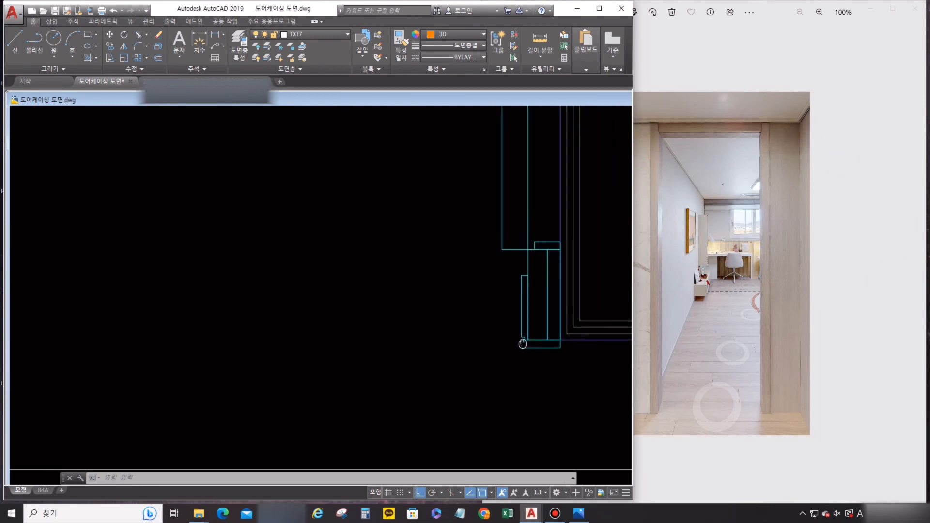
{"action": "middle_click_drag", "start_coordinate": [118, 308], "coordinate": [235, 297]}
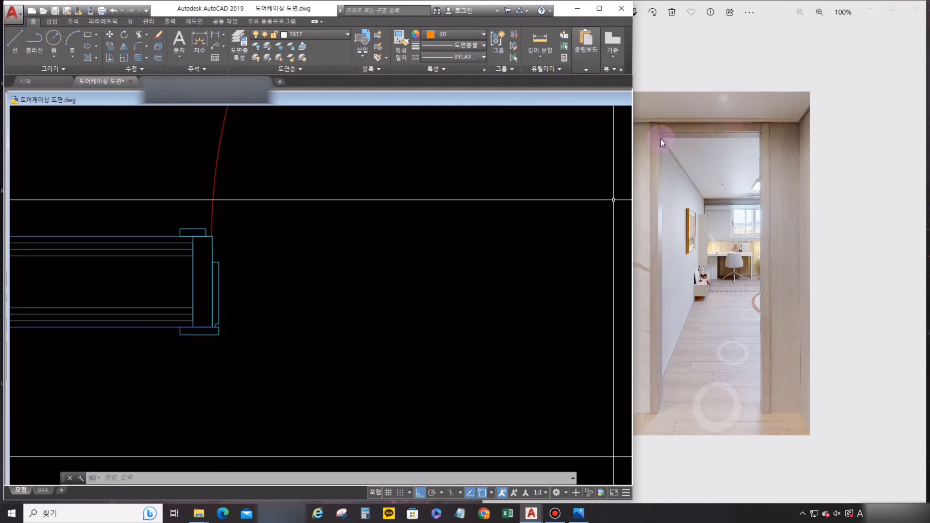
Show the 도어 양면케이싱 02 photo and narrow the AutoCAD window so more of the photo is visible beside it.
{"action": "left_click", "coordinate": [789, 223]}
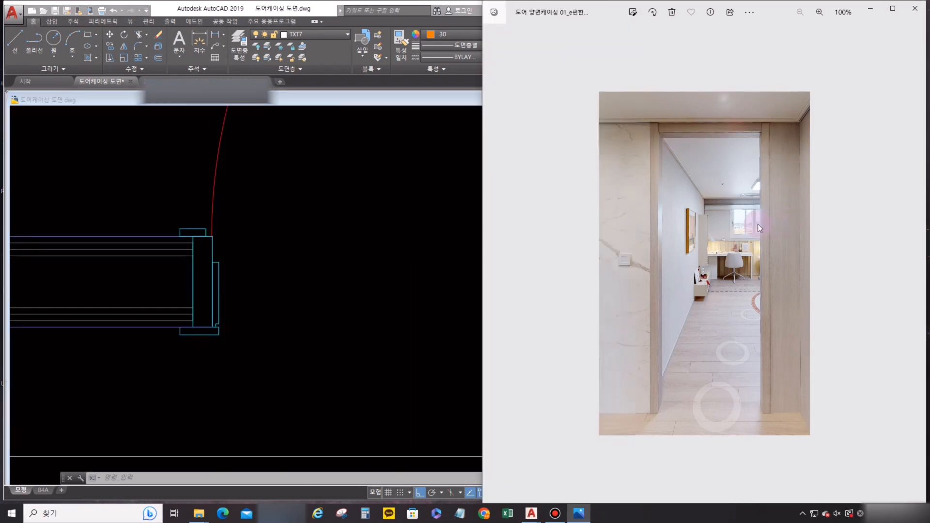
{"action": "key", "text": "Right"}
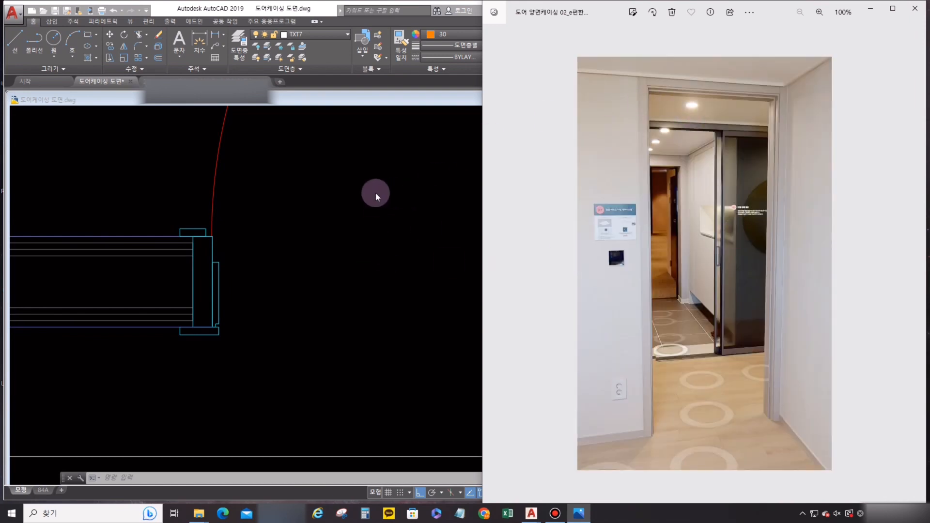
{"action": "left_click", "coordinate": [376, 193]}
{"action": "left_click_drag", "start_coordinate": [633, 173], "coordinate": [579, 176]}
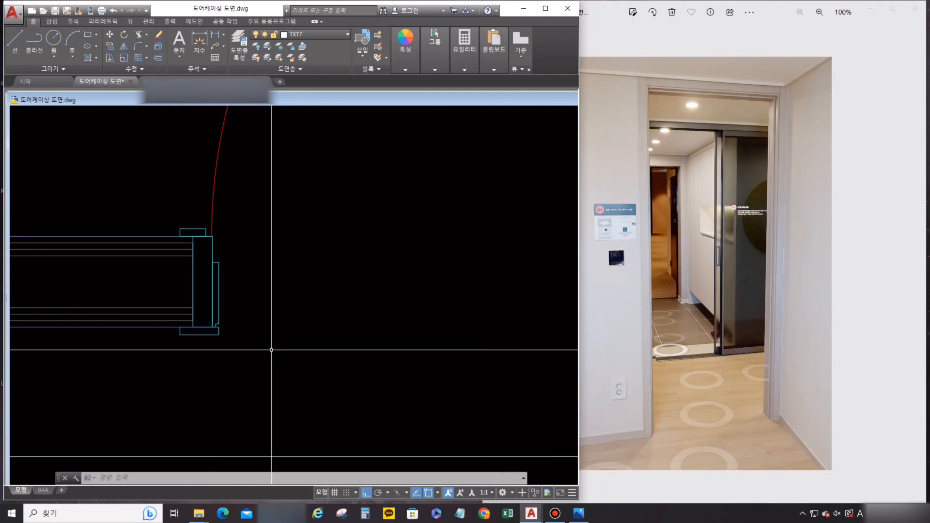
Measure the door rebate above the stop and the open door leaf's thickness with temporary lines.
{"action": "scroll", "coordinate": [212, 272], "scroll_direction": "down", "scroll_amount": 3}
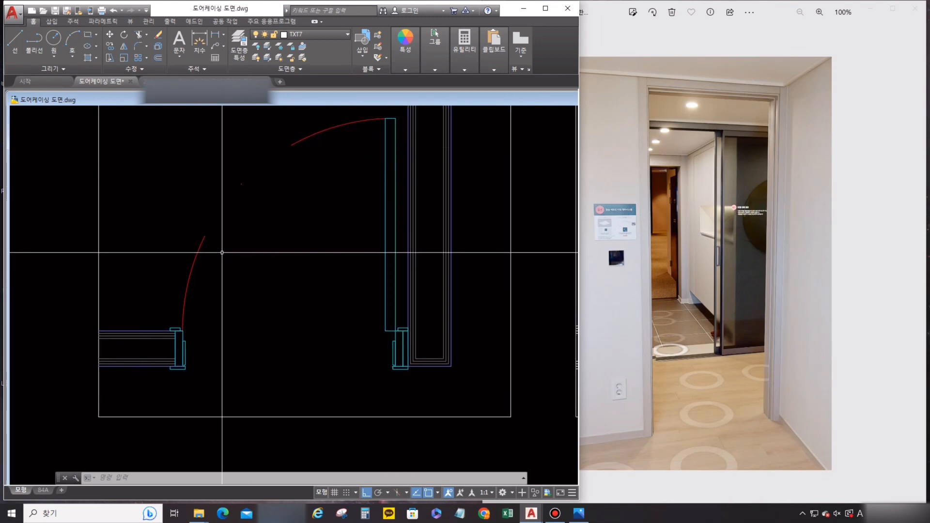
{"action": "scroll", "coordinate": [188, 345], "scroll_direction": "up", "scroll_amount": 3}
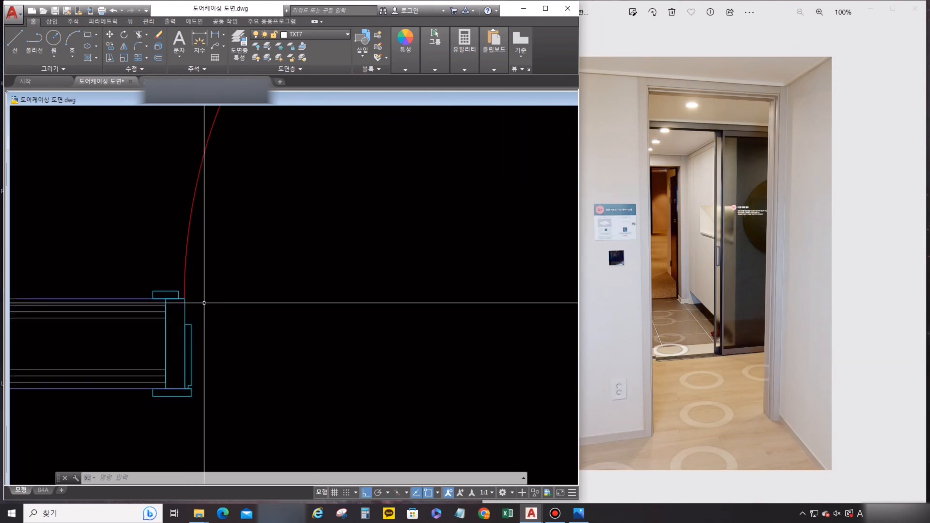
{"action": "type", "text": "l"}
{"action": "key", "text": "Return"}
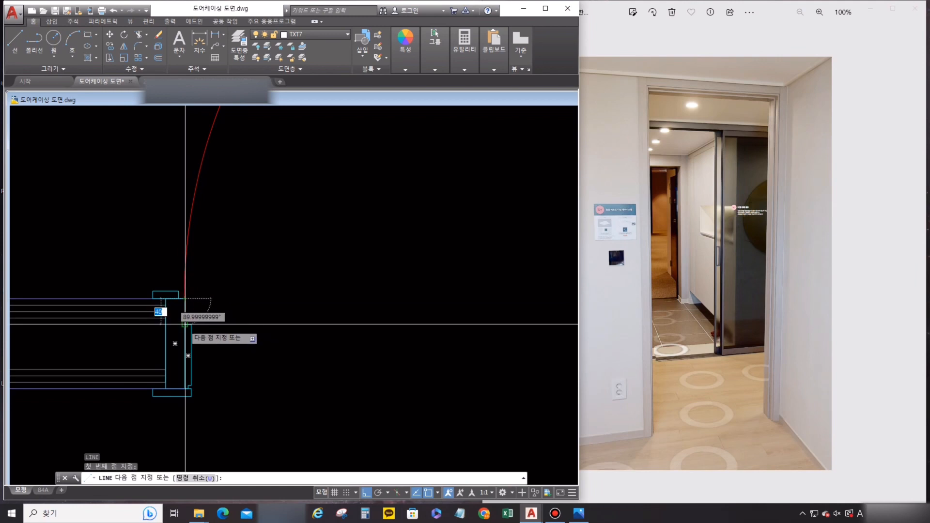
{"action": "left_click", "coordinate": [185, 325]}
{"action": "key", "text": "space"}
{"action": "scroll", "coordinate": [185, 306], "scroll_direction": "down", "scroll_amount": 4}
{"action": "scroll", "coordinate": [398, 305], "scroll_direction": "up", "scroll_amount": 2}
{"action": "key", "text": "space"}
{"action": "left_click", "coordinate": [372, 300]}
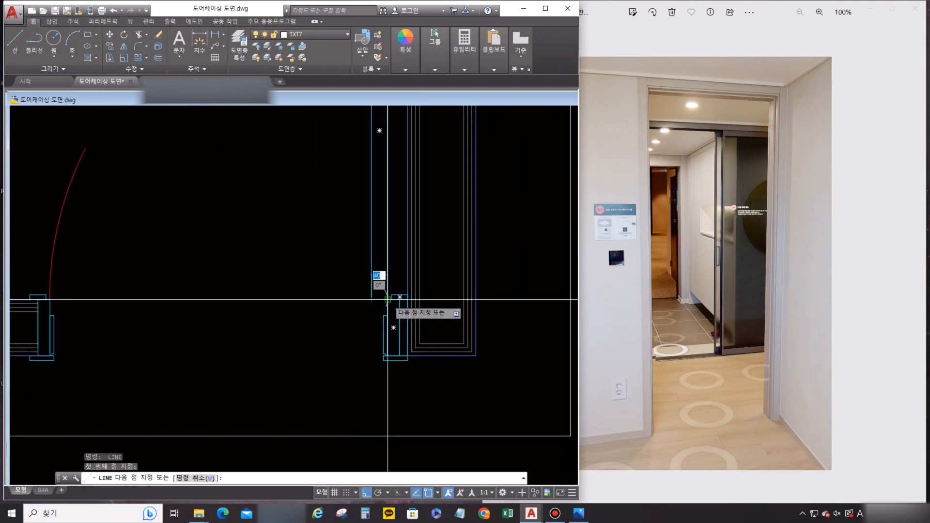
{"action": "key", "text": "Escape"}
Check the door stop's projection from the frame on the latch-side jamb with a temporary line.
{"action": "scroll", "coordinate": [385, 291], "scroll_direction": "down", "scroll_amount": 2}
{"action": "scroll", "coordinate": [380, 262], "scroll_direction": "up", "scroll_amount": 2}
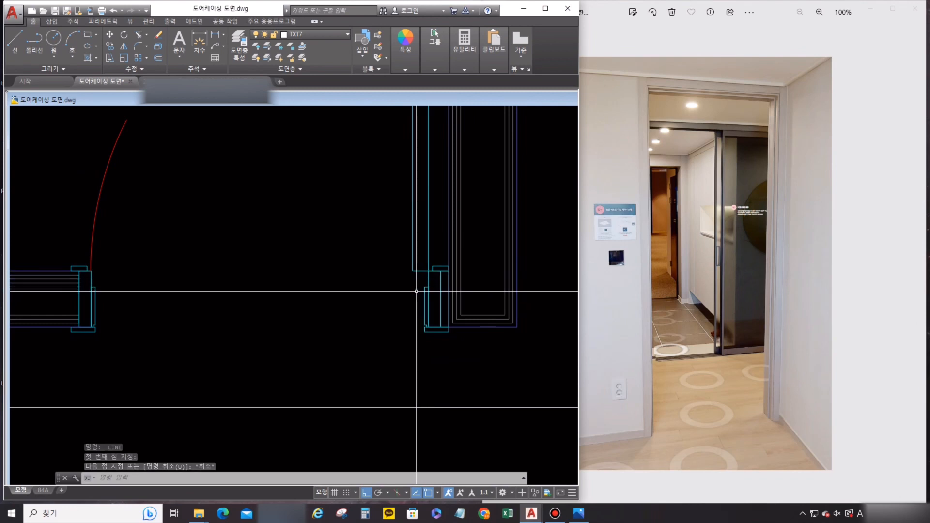
{"action": "scroll", "coordinate": [91, 293], "scroll_direction": "up", "scroll_amount": 2}
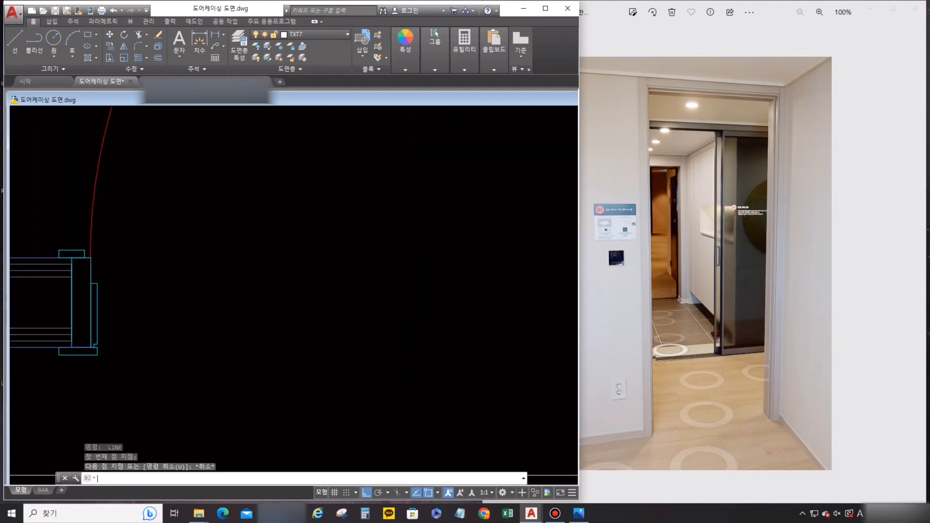
{"action": "key", "text": "Return"}
{"action": "left_click", "coordinate": [92, 284]}
{"action": "key", "text": "Escape"}
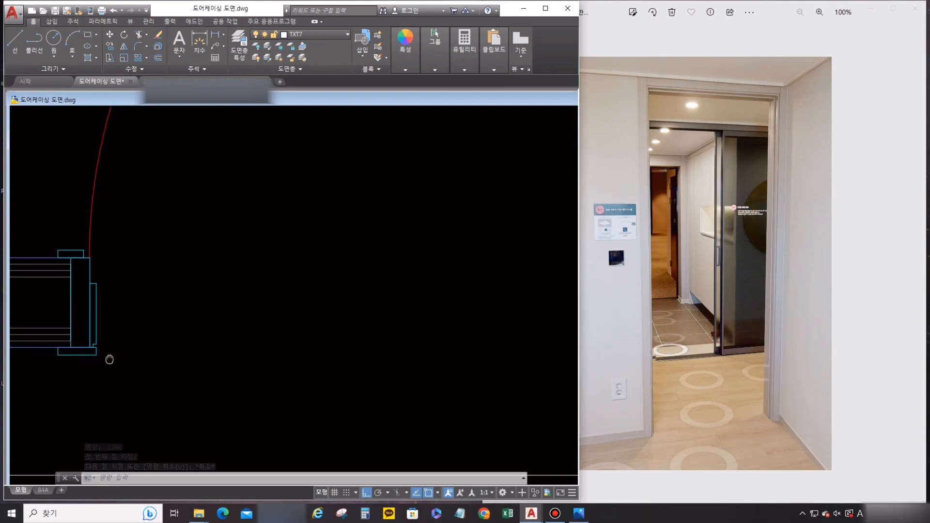
Examine the small notch at the end of the door stop and the casing trims on both jambs.
{"action": "middle_click_drag", "start_coordinate": [112, 350], "coordinate": [115, 343]}
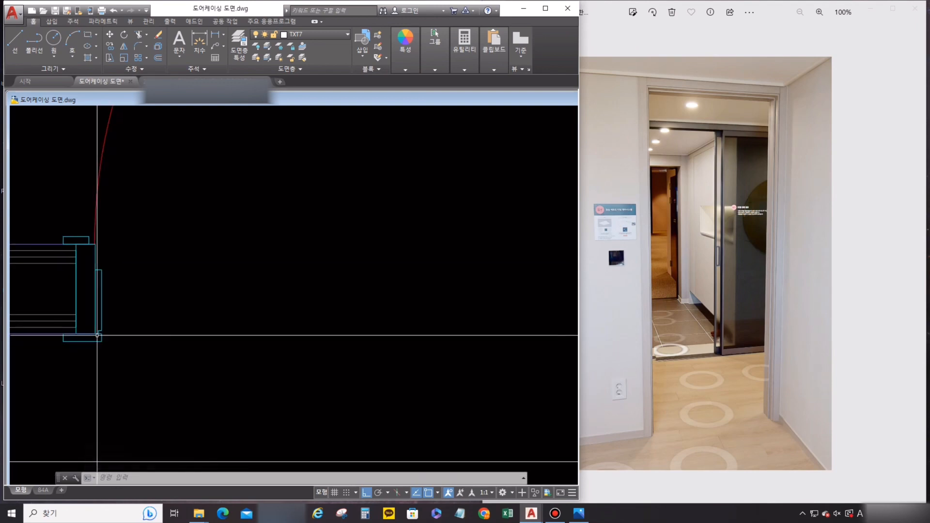
{"action": "scroll", "coordinate": [99, 332], "scroll_direction": "up", "scroll_amount": 4}
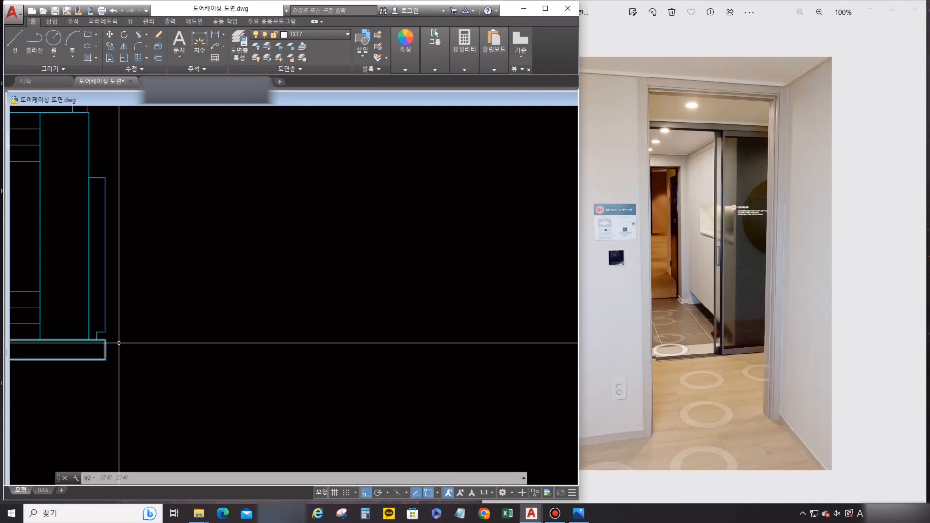
{"action": "scroll", "coordinate": [92, 315], "scroll_direction": "down", "scroll_amount": 5}
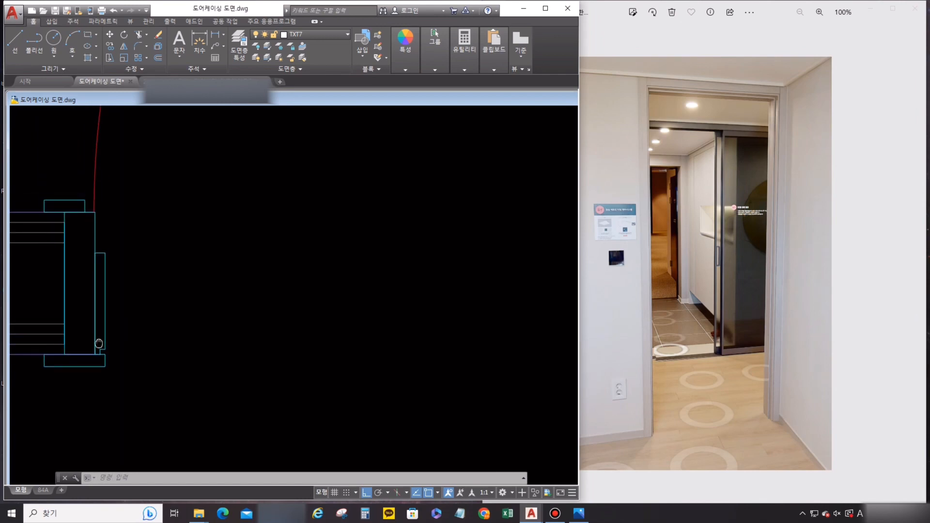
{"action": "middle_click_drag", "start_coordinate": [326, 300], "coordinate": [320, 318]}
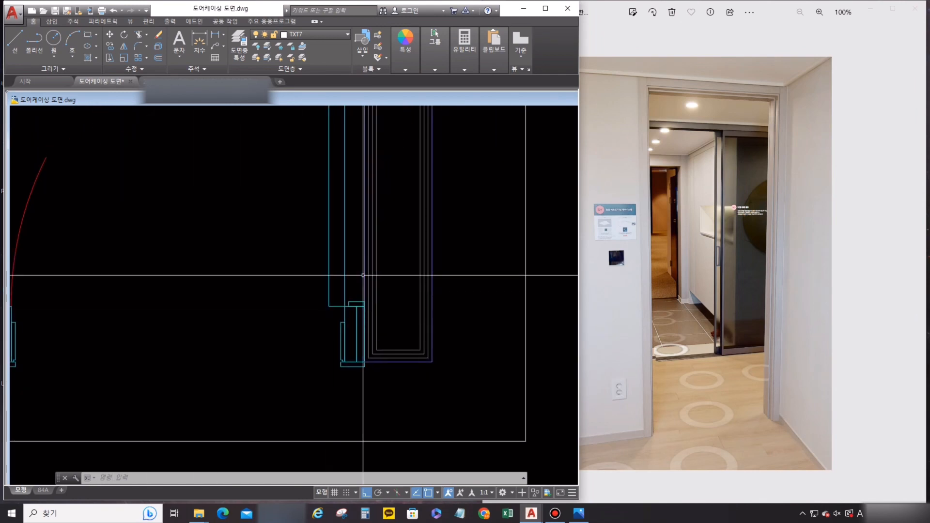
{"action": "scroll", "coordinate": [388, 412], "scroll_direction": "up", "scroll_amount": 4}
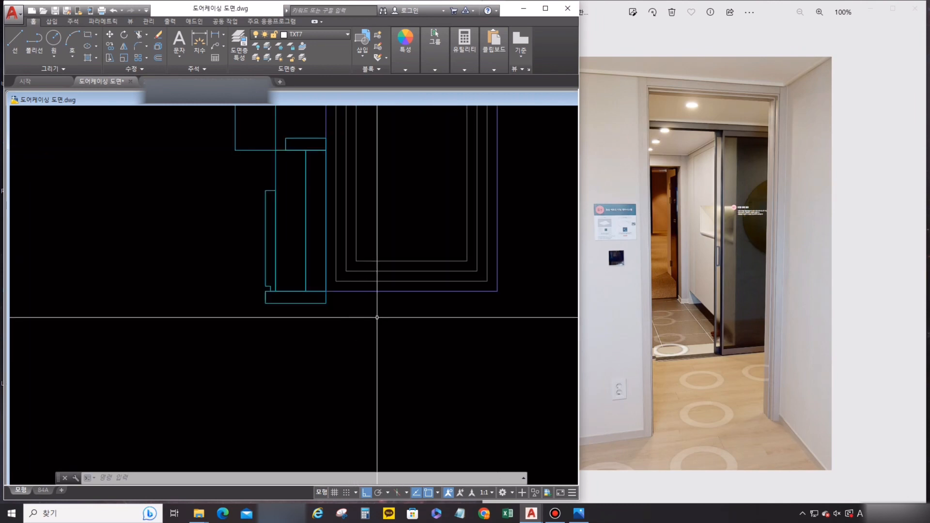
{"action": "scroll", "coordinate": [316, 325], "scroll_direction": "down", "scroll_amount": 2}
{"action": "middle_click_drag", "start_coordinate": [164, 381], "coordinate": [544, 355]}
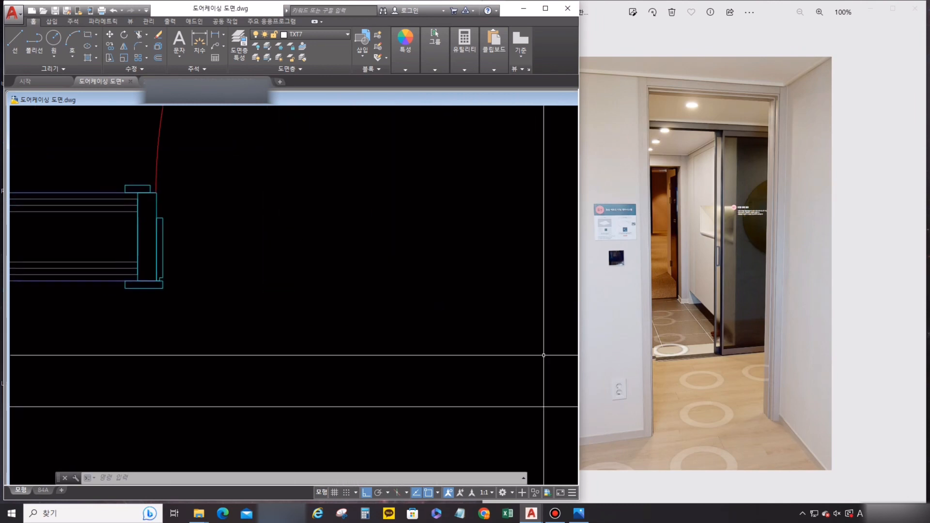
{"action": "middle_click_drag", "start_coordinate": [320, 312], "coordinate": [378, 316]}
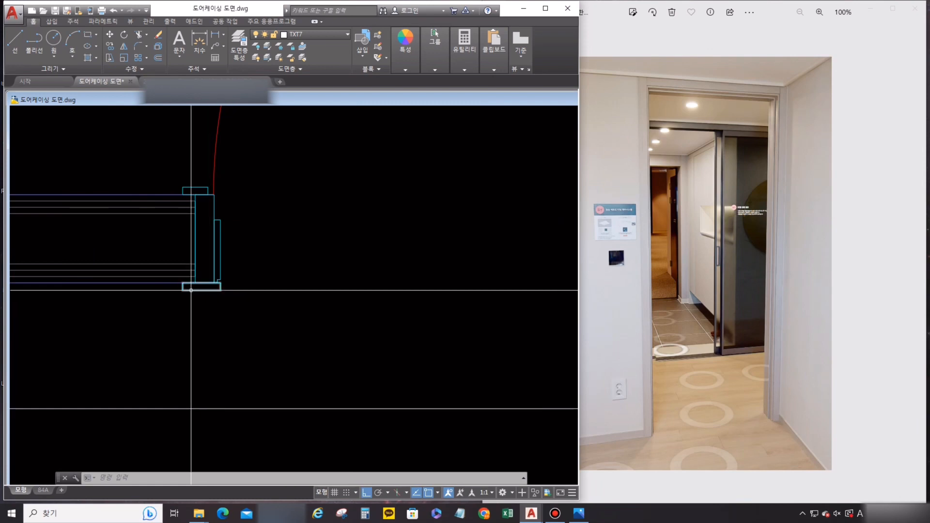
{"action": "middle_click_drag", "start_coordinate": [189, 293], "coordinate": [200, 319]}
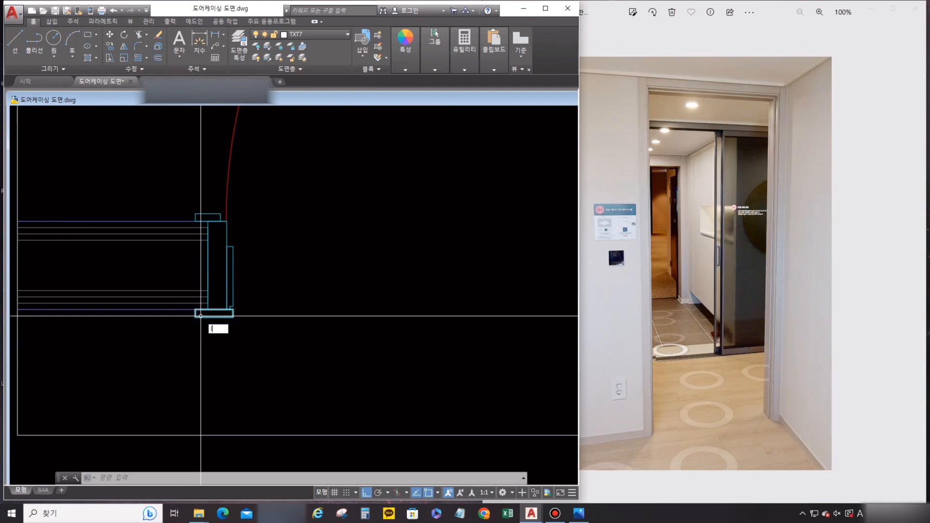
Measure the thickness of the lower casing trim on the latch-side jamb with a temporary line.
{"action": "key", "text": "l"}
{"action": "key", "text": "Return"}
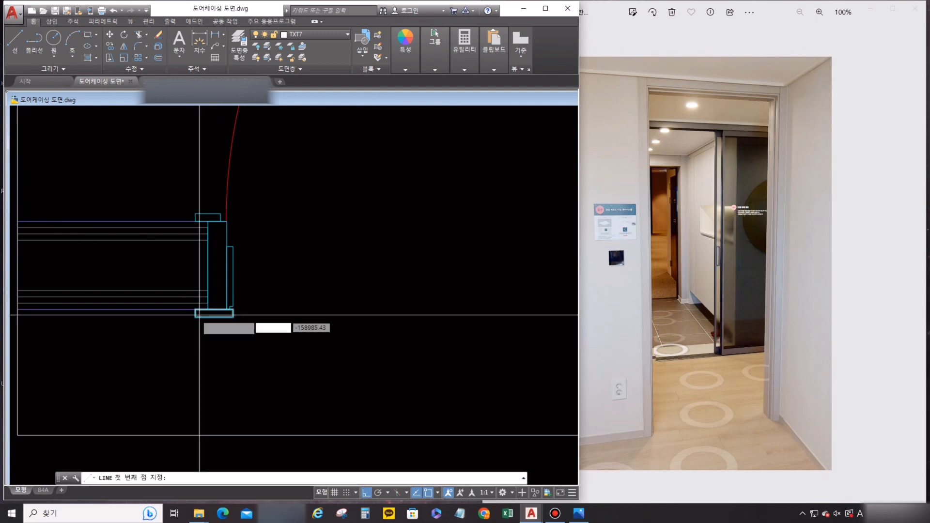
{"action": "scroll", "coordinate": [199, 315], "scroll_direction": "up", "scroll_amount": 2}
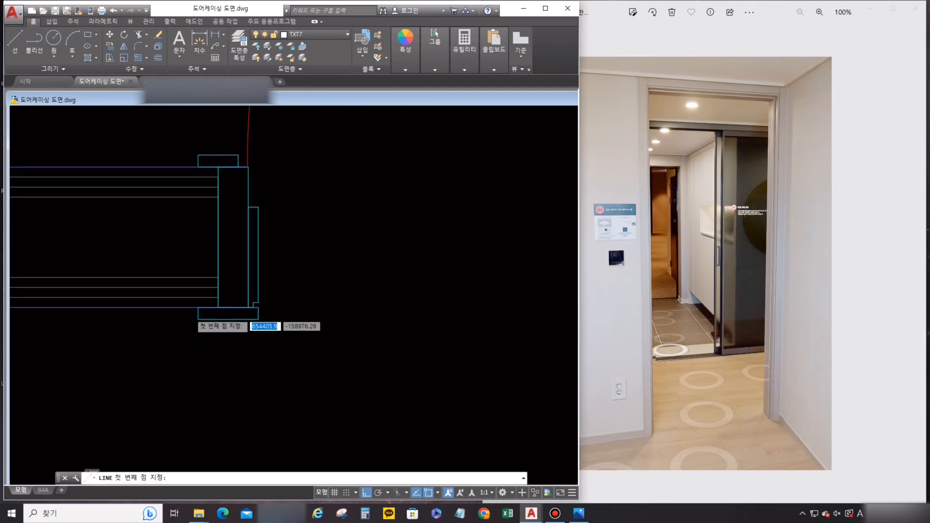
{"action": "left_click", "coordinate": [197, 307]}
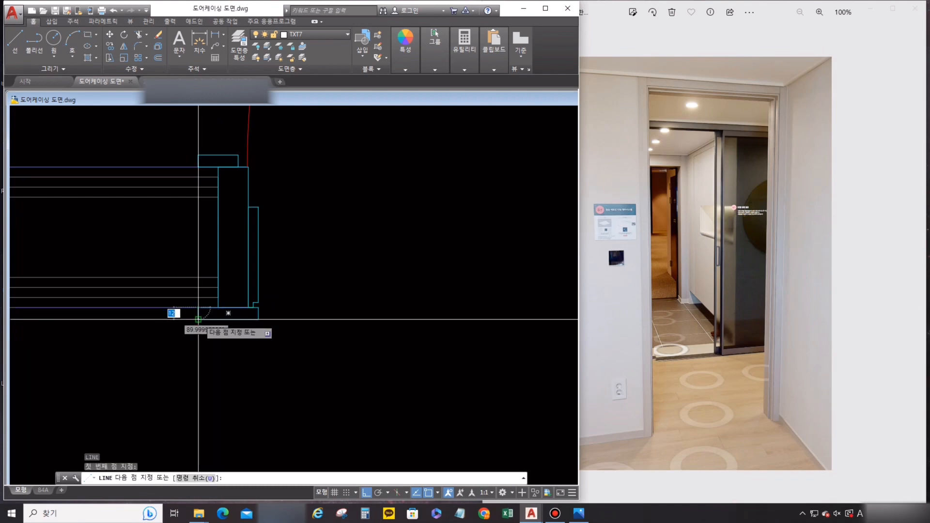
{"action": "key", "text": "Escape"}
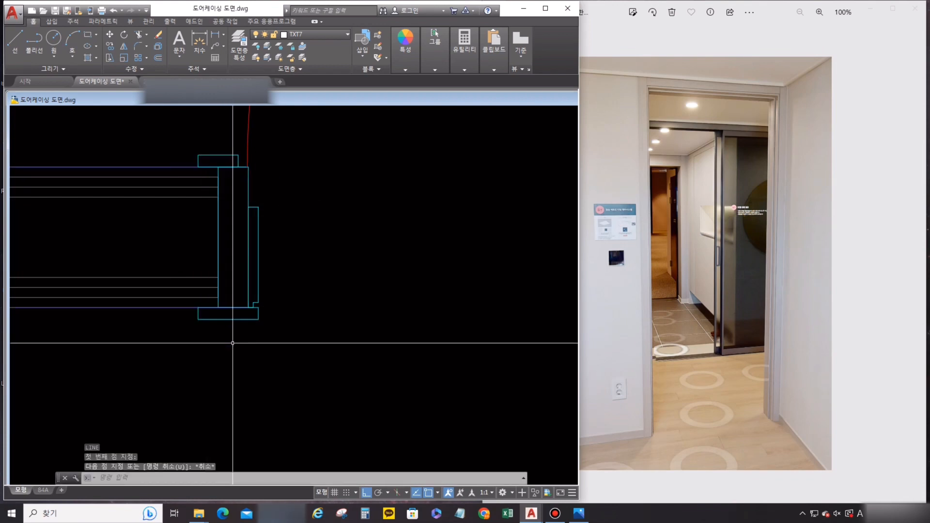
Stretch the outer edge of the latch-side jamb's lower casing trim outward by 6.
{"action": "middle_click_drag", "start_coordinate": [173, 336], "coordinate": [245, 328]}
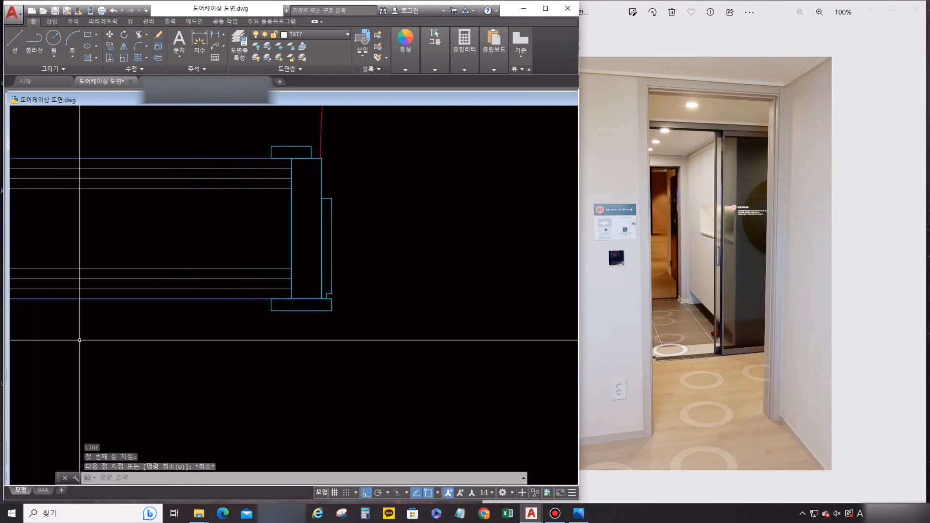
{"action": "middle_click_drag", "start_coordinate": [110, 343], "coordinate": [214, 330]}
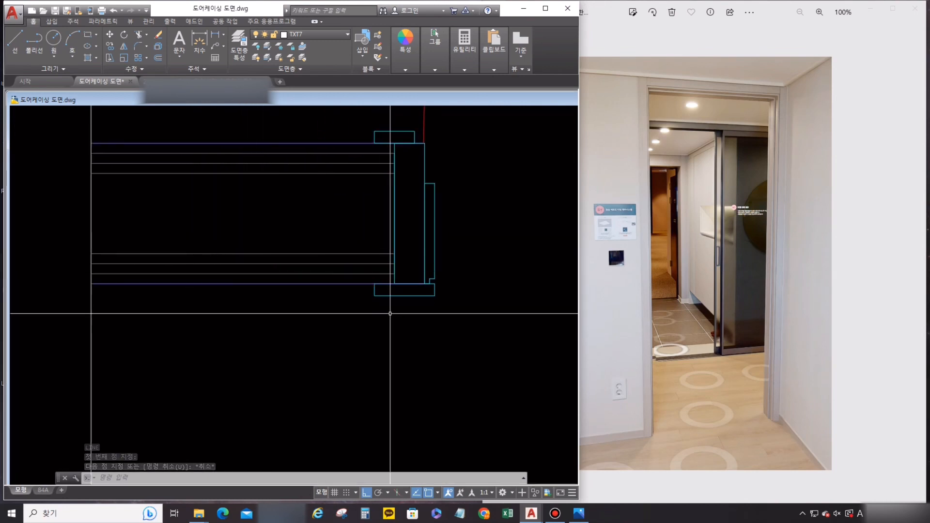
{"action": "left_click", "coordinate": [375, 291]}
{"action": "left_click", "coordinate": [405, 295]}
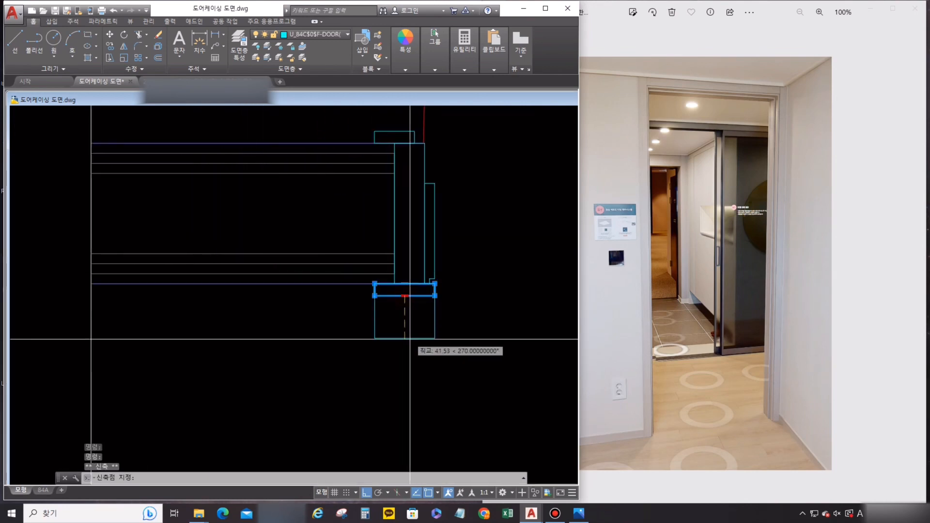
{"action": "type", "text": "6"}
{"action": "key", "text": "Return"}
{"action": "key", "text": "Escape"}
Measure the thickened lower casing trim with a temporary line along its wall-side end.
{"action": "type", "text": "l"}
{"action": "key", "text": "Return"}
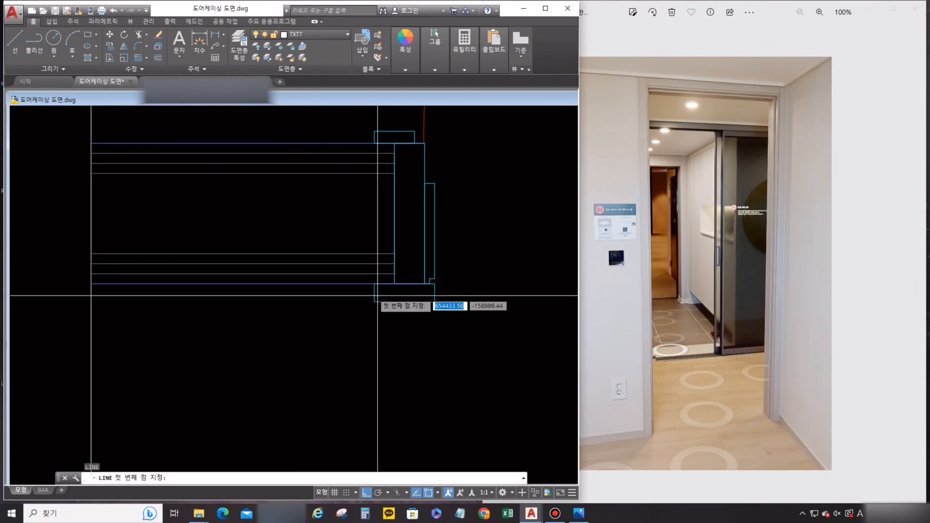
{"action": "left_click", "coordinate": [374, 284]}
{"action": "key", "text": "Escape"}
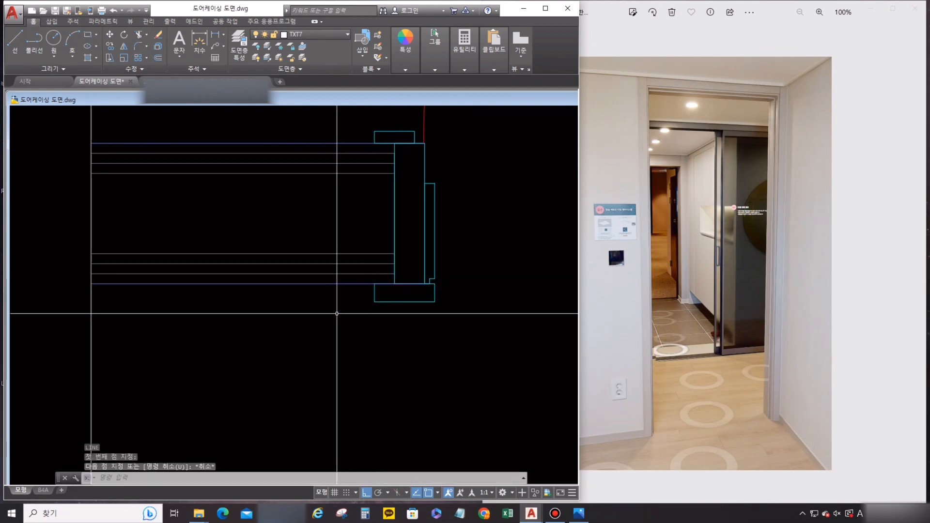
Draw a closed strip of lines 15 deep along the wall's lower face, from the frame border to the casing trim.
{"action": "key", "text": "Return"}
{"action": "left_click", "coordinate": [91, 283]}
{"action": "left_click", "coordinate": [372, 282]}
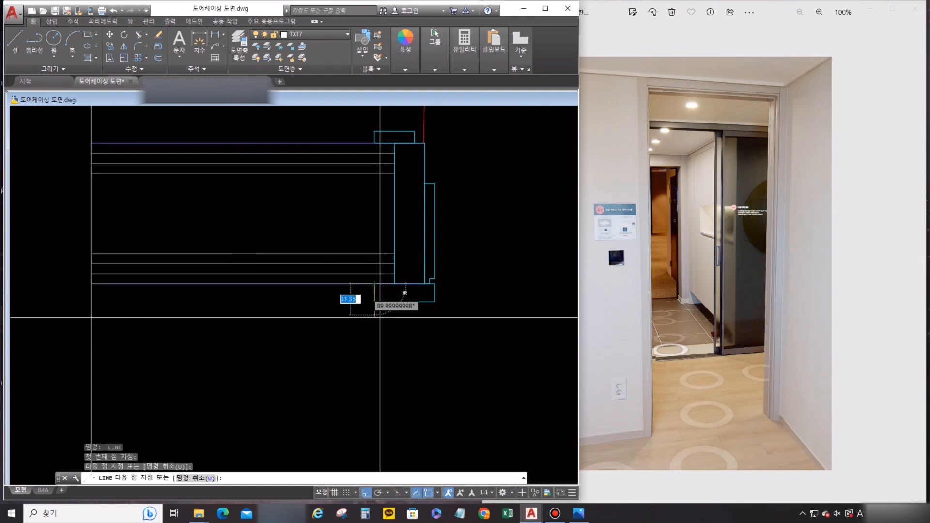
{"action": "type", "text": "15"}
{"action": "key", "text": "Return"}
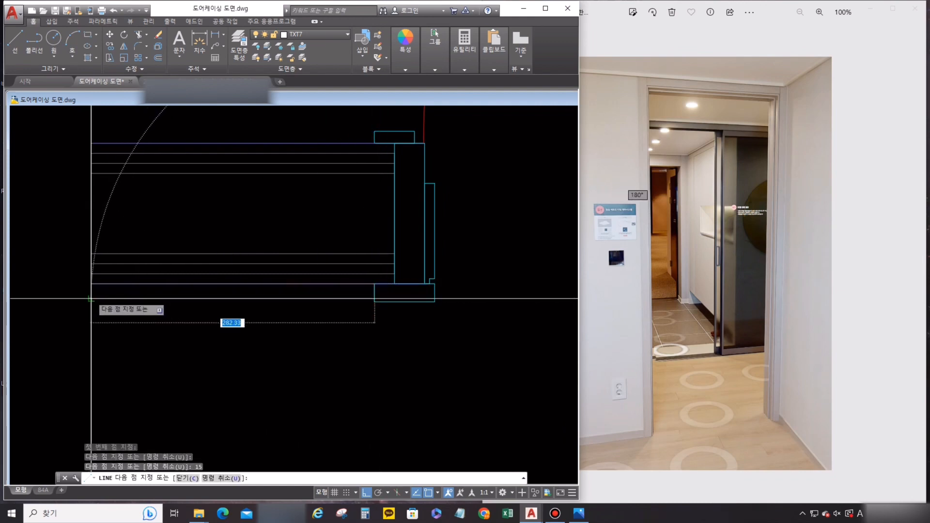
{"action": "type", "text": "c"}
{"action": "key", "text": "Return"}
{"action": "key", "text": "Escape"}
Erase the closed strip of lines along the wall's lower face, between the frame border and the casing trim.
{"action": "left_click", "coordinate": [290, 315]}
{"action": "left_click", "coordinate": [265, 294]}
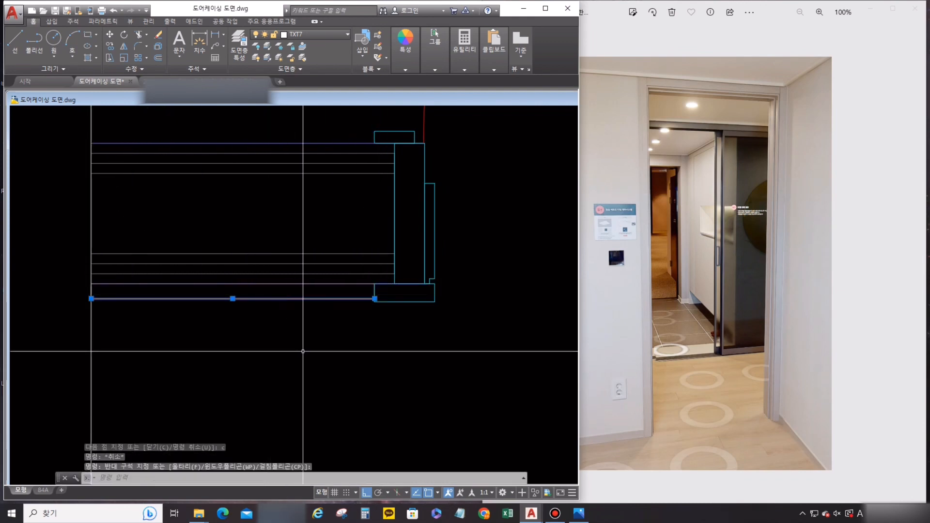
{"action": "left_click", "coordinate": [73, 277]}
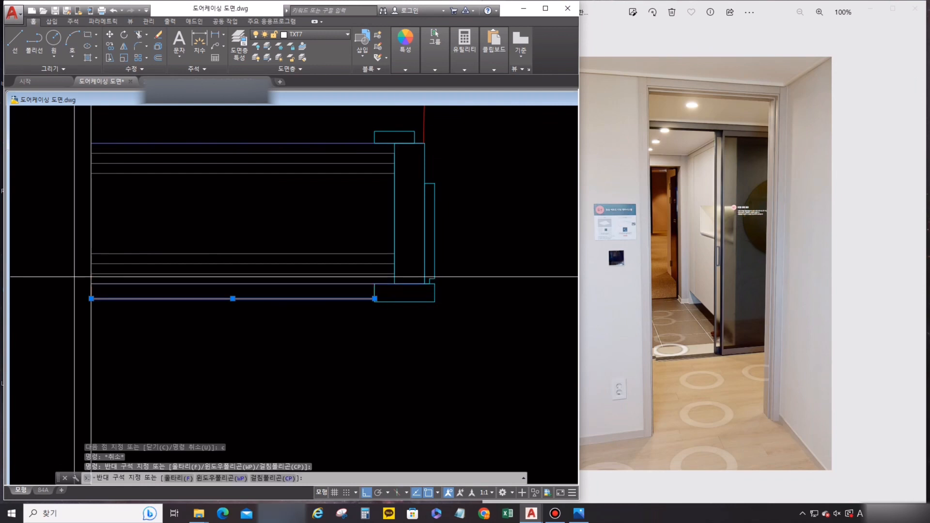
{"action": "left_click", "coordinate": [386, 331]}
{"action": "type", "text": "e"}
{"action": "key", "text": "Return"}
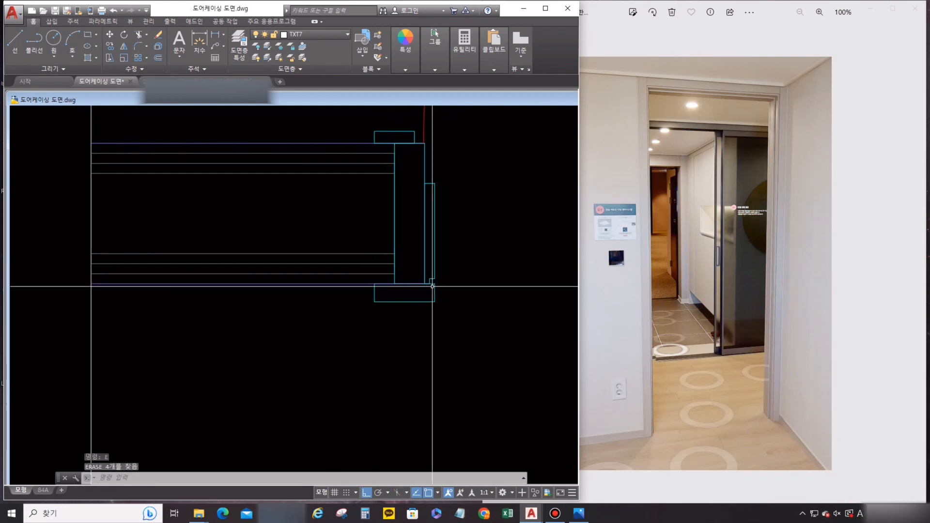
Stretch the outer edge of the latch-side jamb's lower casing trim back inward by 6.
{"action": "left_click", "coordinate": [426, 314]}
{"action": "left_click", "coordinate": [402, 300]}
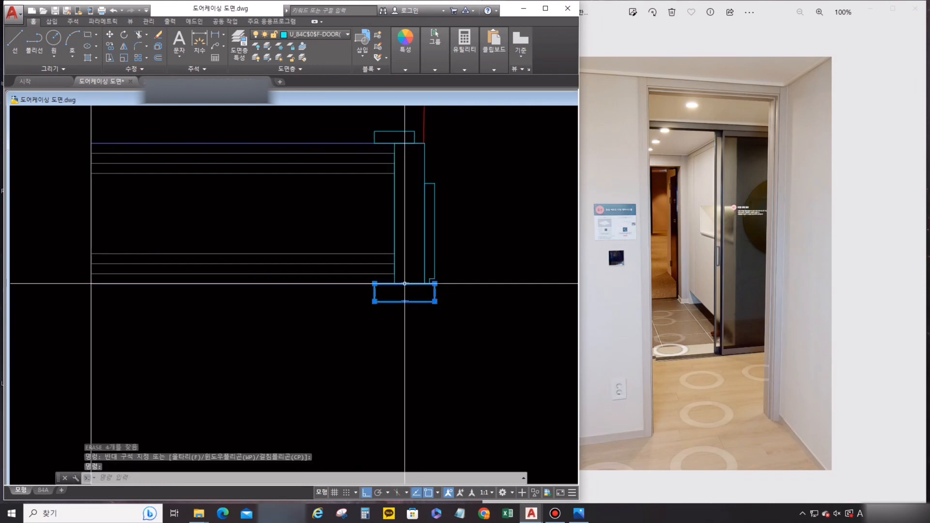
{"action": "left_click", "coordinate": [404, 302]}
{"action": "key", "text": "Escape"}
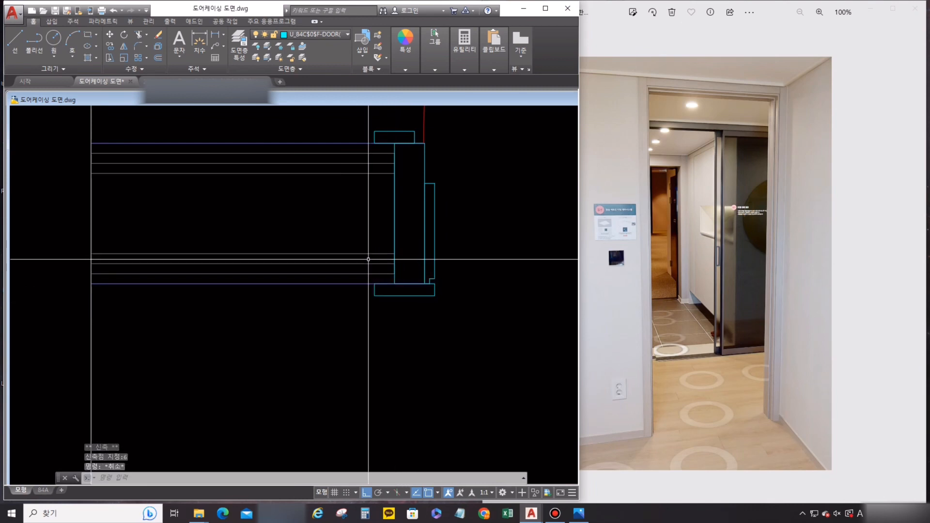
Compare the one-sided casing photo 도어 일면케이싱 01 with the latch-side jamb in the second door plan.
{"action": "scroll", "coordinate": [408, 248], "scroll_direction": "down", "scroll_amount": 6}
{"action": "scroll", "coordinate": [48, 300], "scroll_direction": "down", "scroll_amount": 3}
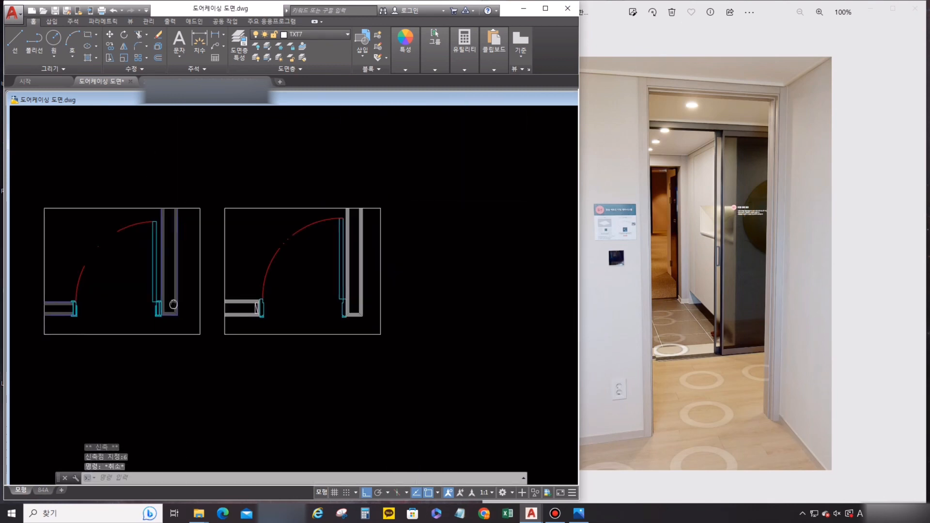
{"action": "scroll", "coordinate": [233, 264], "scroll_direction": "up", "scroll_amount": 4}
{"action": "left_click", "coordinate": [916, 175]}
{"action": "key", "text": "Right"}
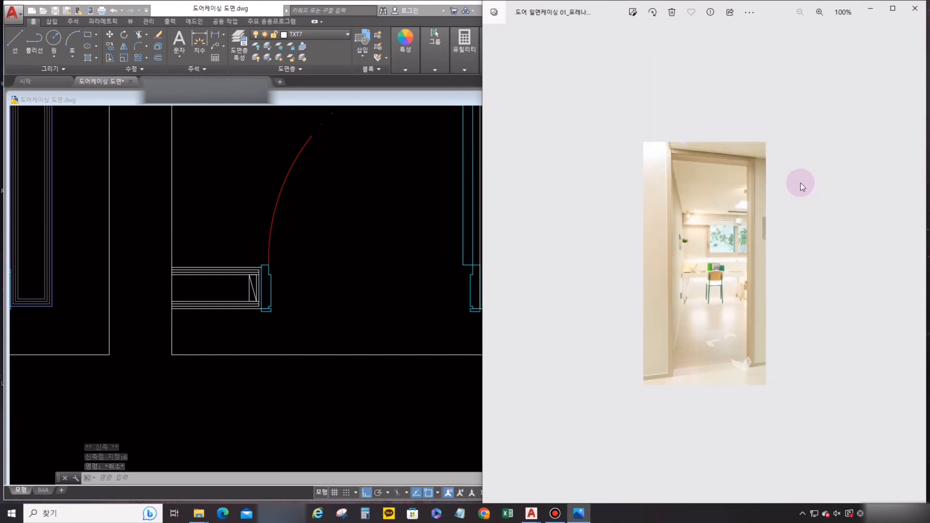
{"action": "scroll", "coordinate": [732, 190], "scroll_direction": "up", "scroll_amount": 3}
{"action": "left_click", "coordinate": [270, 280]}
{"action": "mouse_move", "coordinate": [292, 306]}
{"action": "middle_mouse_down"}
{"action": "mouse_move", "coordinate": [461, 280]}
{"action": "mouse_move", "coordinate": [362, 316]}
{"action": "middle_mouse_up"}
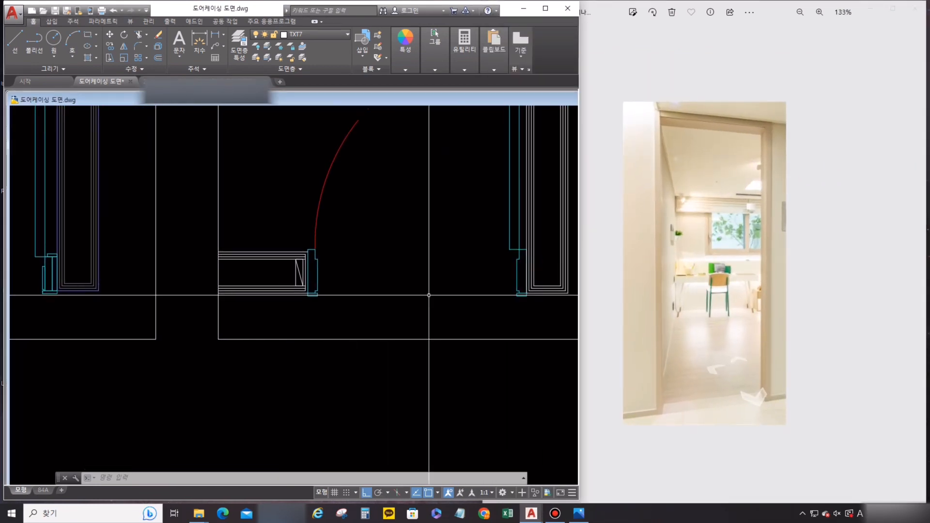
{"action": "middle_click_drag", "start_coordinate": [364, 246], "coordinate": [348, 246]}
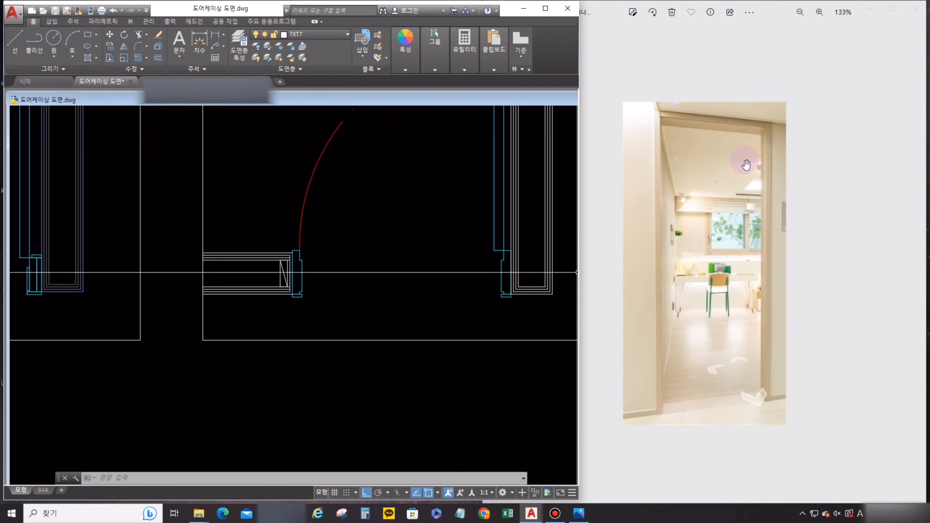
Bring up the photo 도어 일면케이싱 02 and compare its casing with the second door plan.
{"action": "left_click", "coordinate": [733, 178]}
{"action": "key", "text": "Right"}
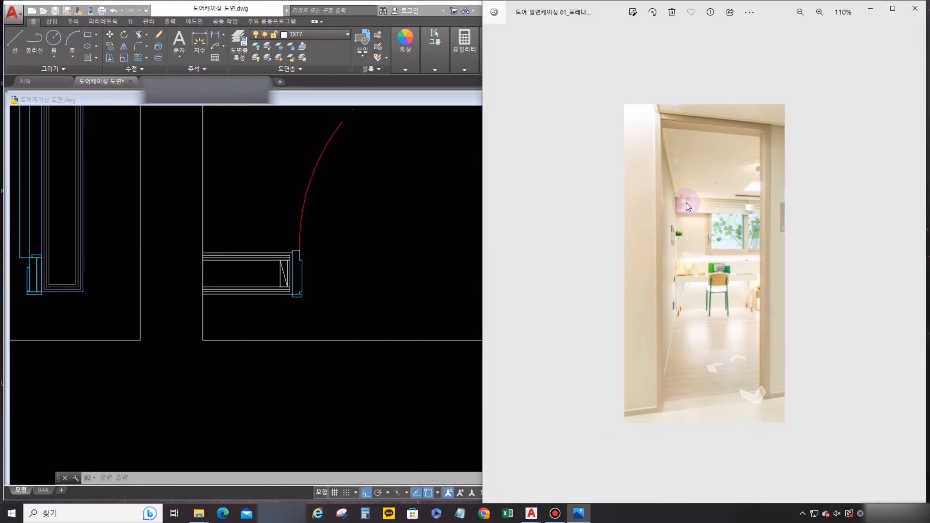
{"action": "double_click", "coordinate": [752, 166]}
{"action": "left_click", "coordinate": [336, 235]}
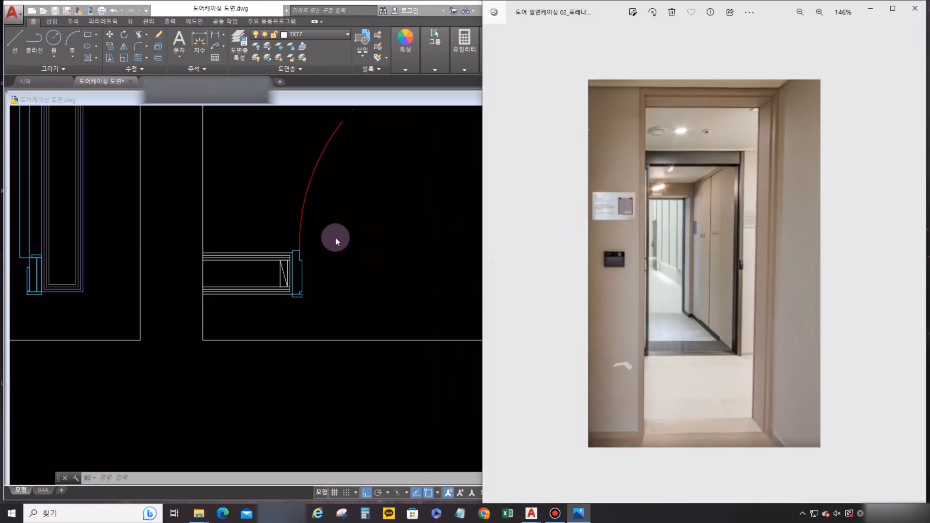
{"action": "mouse_move", "coordinate": [423, 271]}
{"action": "middle_mouse_down"}
{"action": "mouse_move", "coordinate": [385, 270]}
{"action": "mouse_move", "coordinate": [497, 271]}
{"action": "mouse_move", "coordinate": [454, 288]}
{"action": "middle_mouse_up"}
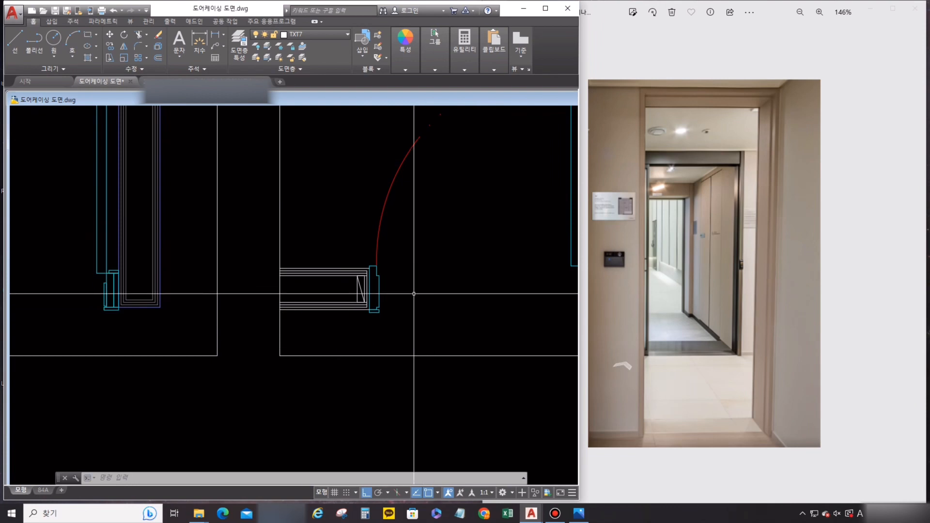
{"action": "middle_click_drag", "start_coordinate": [374, 312], "coordinate": [263, 339]}
{"action": "key", "text": "l"}
{"action": "key", "text": "space"}
{"action": "scroll", "coordinate": [264, 339], "scroll_direction": "up", "scroll_amount": 4}
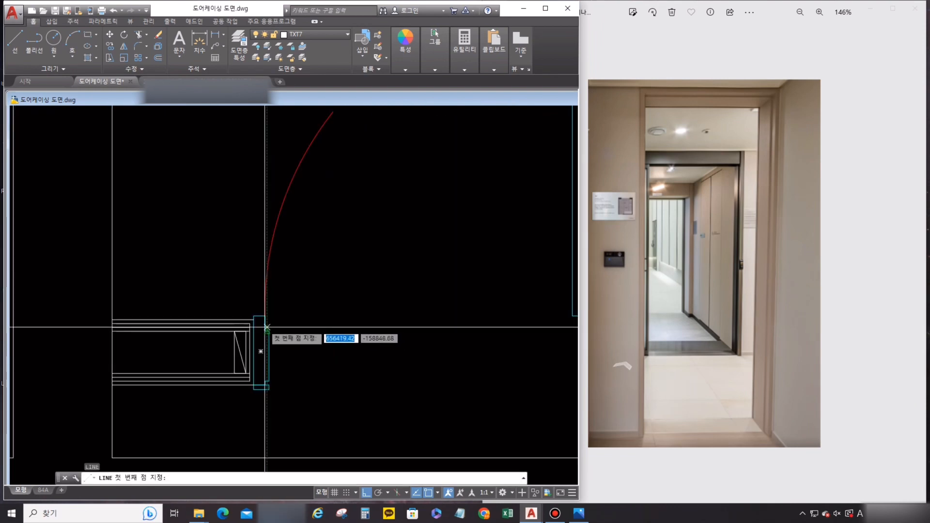
{"action": "key", "text": "Escape"}
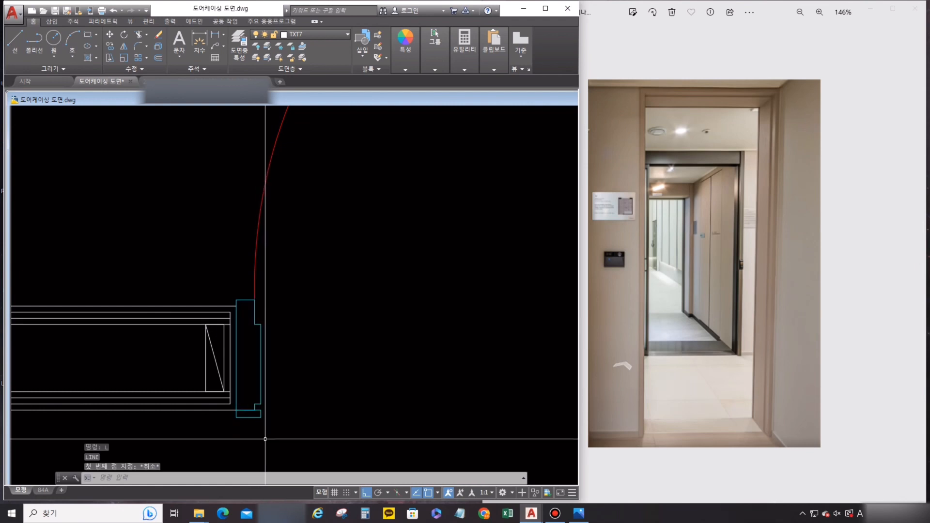
Check the lower casing trim on the second plan's latch-side jamb with a temporary line from its outer wall-side corner.
{"action": "middle_click_drag", "start_coordinate": [275, 401], "coordinate": [272, 380]}
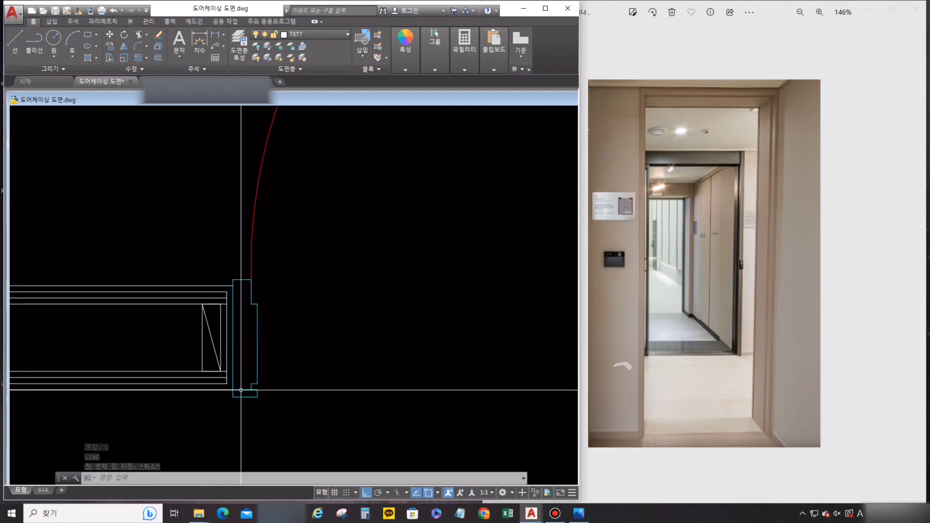
{"action": "scroll", "coordinate": [247, 358], "scroll_direction": "down", "scroll_amount": 2}
{"action": "scroll", "coordinate": [267, 356], "scroll_direction": "up", "scroll_amount": 4}
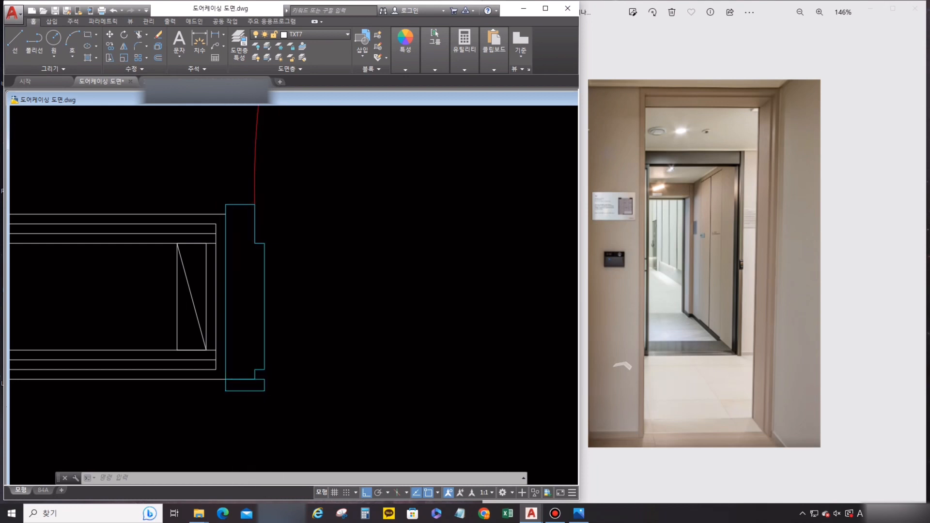
{"action": "type", "text": "l"}
{"action": "key", "text": "space"}
{"action": "left_click", "coordinate": [225, 391]}
{"action": "key", "text": "Escape"}
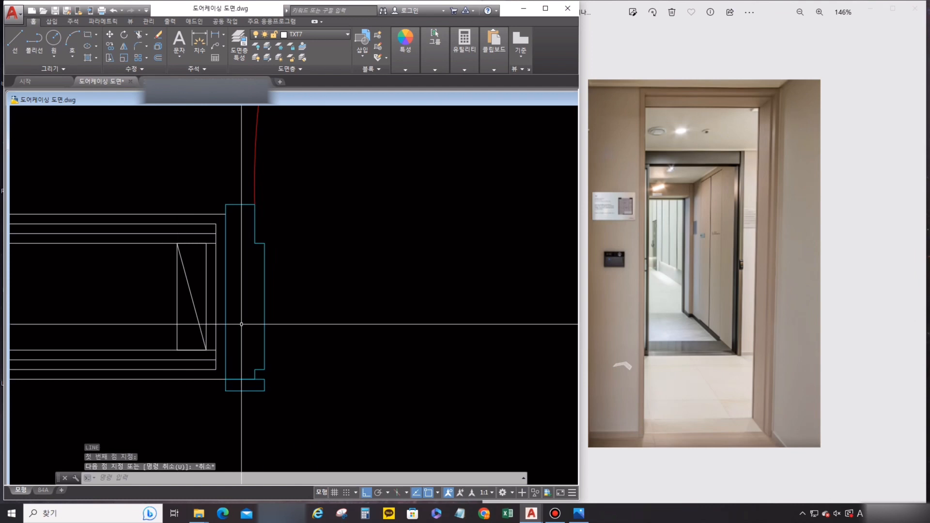
Switch to the floor plan image 신혼희망타운 55㎡A.PNG and examine the door openings and jambs of the bedrooms, alpha room and bathrooms.
{"action": "scroll", "coordinate": [238, 324], "scroll_direction": "down", "scroll_amount": 4}
{"action": "scroll", "coordinate": [368, 317], "scroll_direction": "down", "scroll_amount": 4}
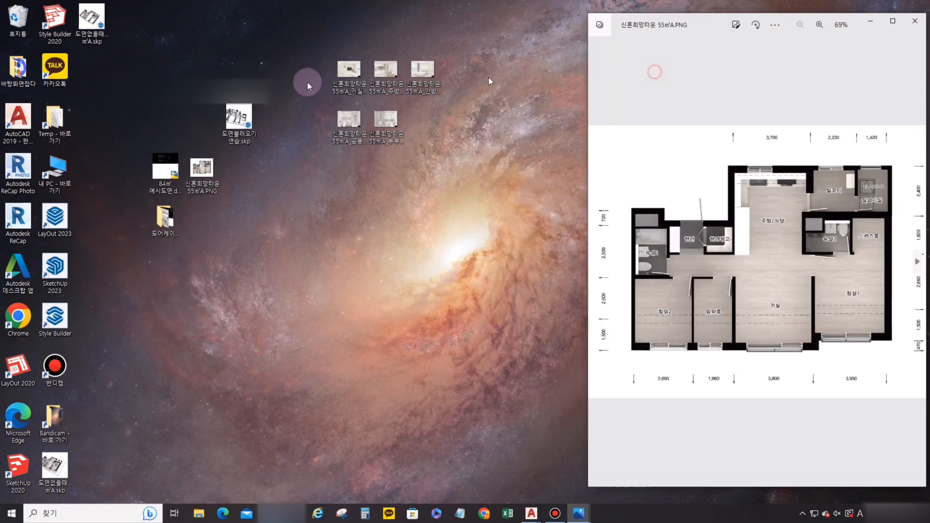
{"action": "scroll", "coordinate": [601, 285], "scroll_direction": "up", "scroll_amount": 5}
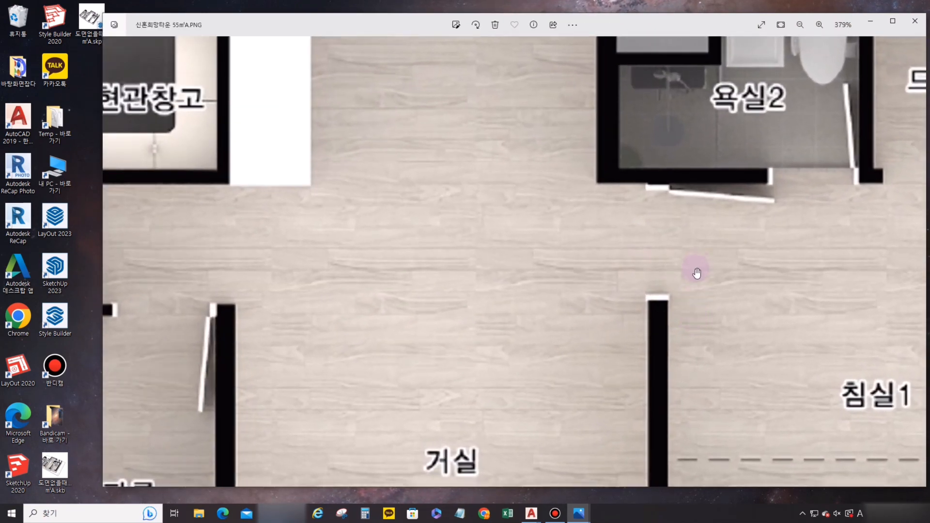
{"action": "left_click_drag", "start_coordinate": [772, 273], "coordinate": [871, 372]}
{"action": "left_click_drag", "start_coordinate": [523, 299], "coordinate": [436, 271]}
{"action": "left_click_drag", "start_coordinate": [362, 292], "coordinate": [414, 233]}
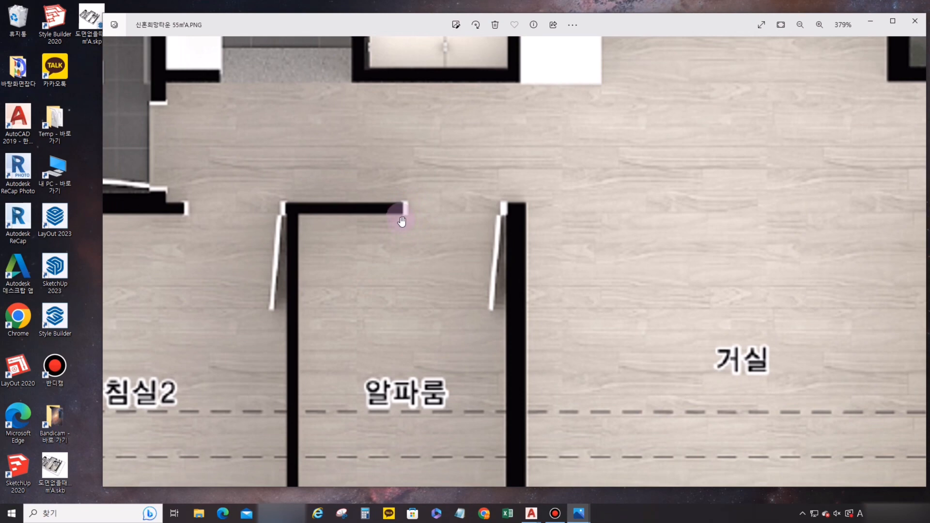
{"action": "left_click_drag", "start_coordinate": [339, 268], "coordinate": [414, 281]}
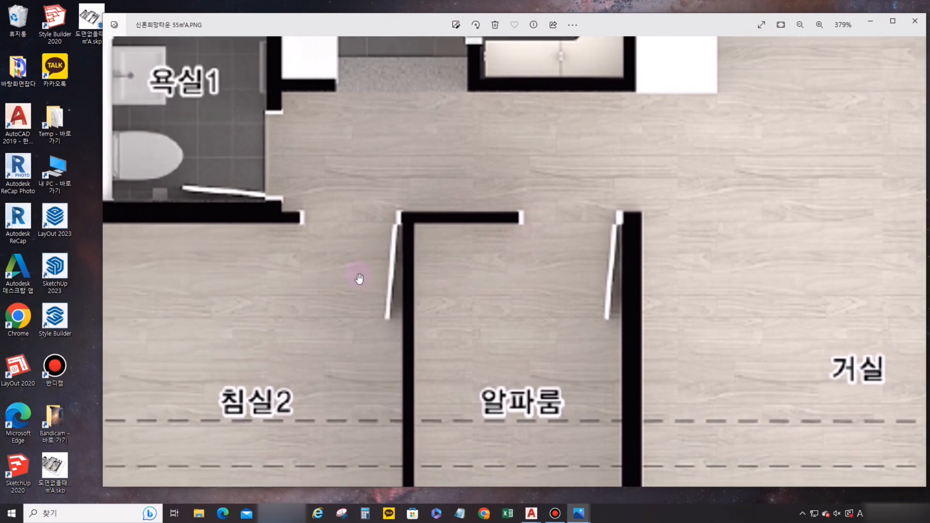
{"action": "scroll", "coordinate": [270, 214], "scroll_direction": "down", "scroll_amount": 3}
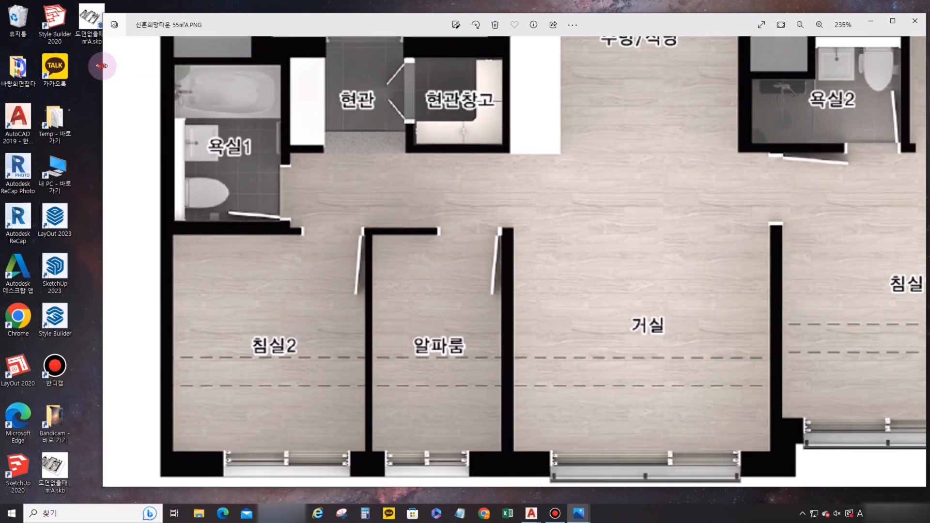
Move the floor plan window aside, open the living room render 신혼희망타운 55㎡A_거실.PNG enlarged, and examine its doorway casing.
{"action": "left_click_drag", "start_coordinate": [101, 66], "coordinate": [335, 68]}
{"action": "left_click_drag", "start_coordinate": [431, 28], "coordinate": [543, 76]}
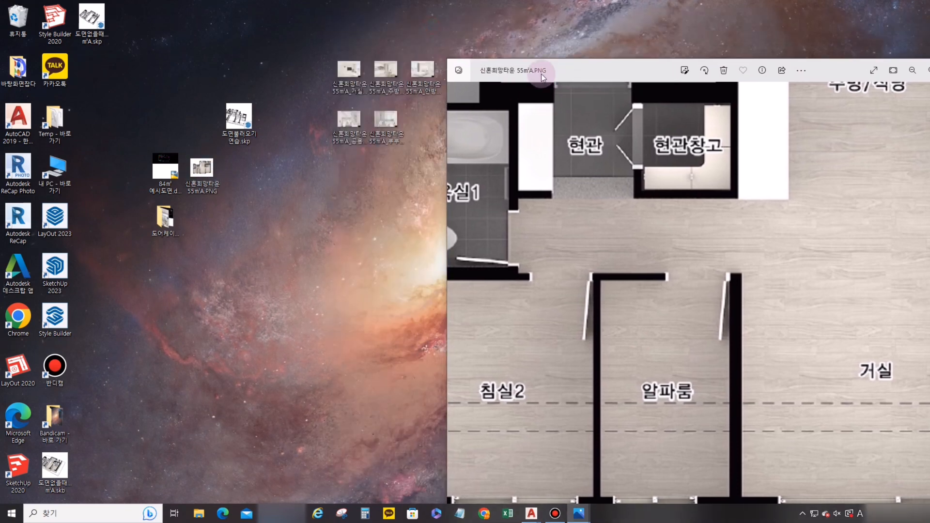
{"action": "double_click", "coordinate": [348, 73]}
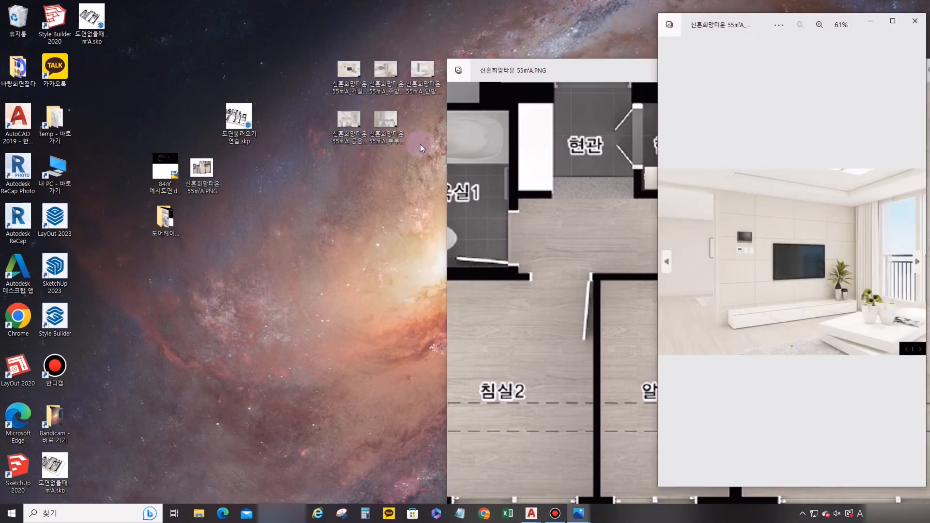
{"action": "left_click_drag", "start_coordinate": [653, 13], "coordinate": [97, 11]}
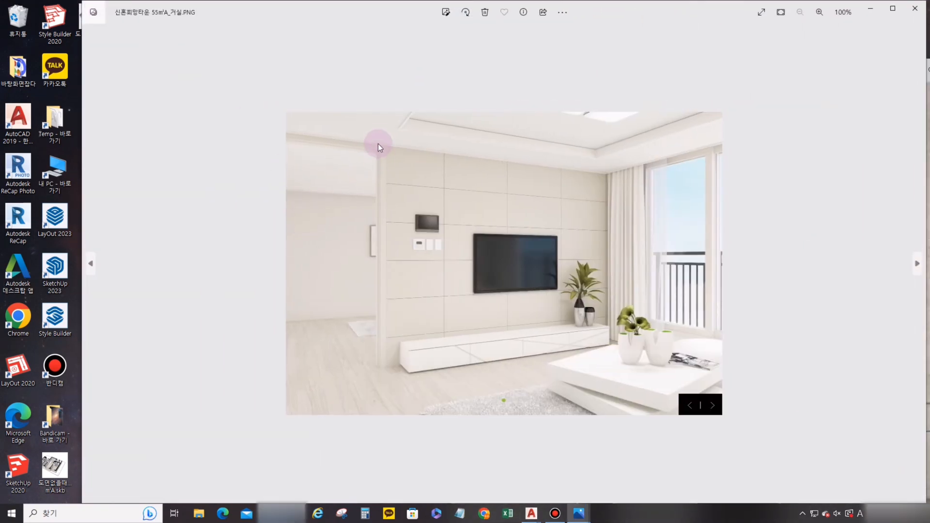
{"action": "scroll", "coordinate": [378, 143], "scroll_direction": "up", "scroll_amount": 3}
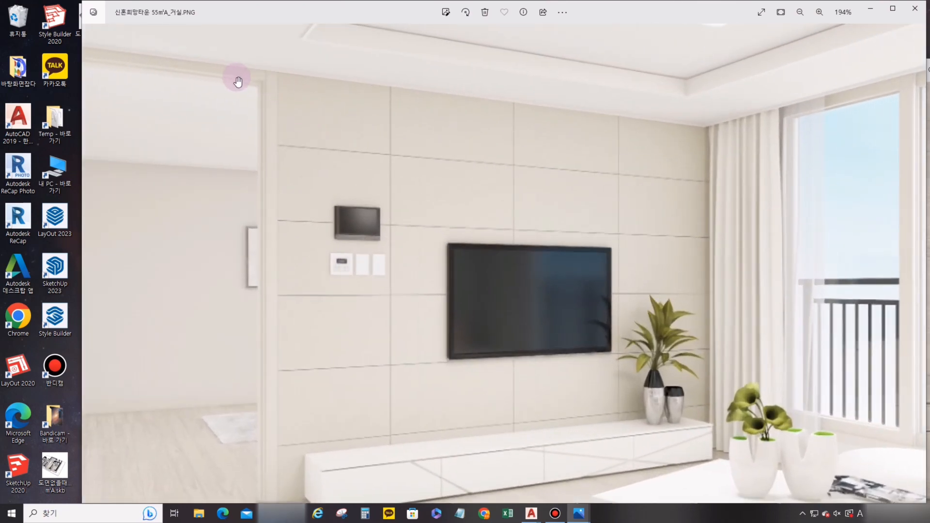
{"action": "scroll", "coordinate": [271, 205], "scroll_direction": "down", "scroll_amount": 3}
Examine the doorway casing close up in the master bedroom render 신혼희망타운 55㎡A_안방.PNG.
{"action": "key", "text": "Right"}
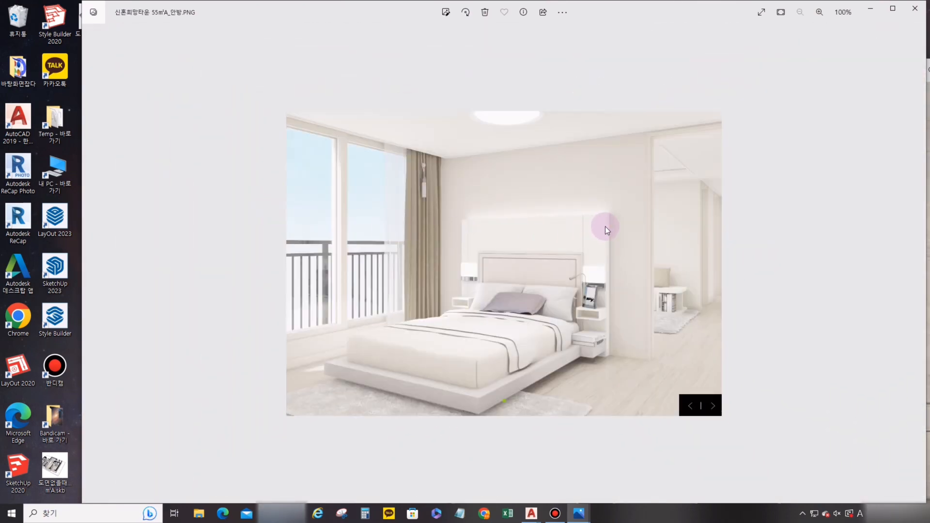
{"action": "scroll", "coordinate": [508, 189], "scroll_direction": "up", "scroll_amount": 3}
{"action": "scroll", "coordinate": [793, 77], "scroll_direction": "up", "scroll_amount": 1}
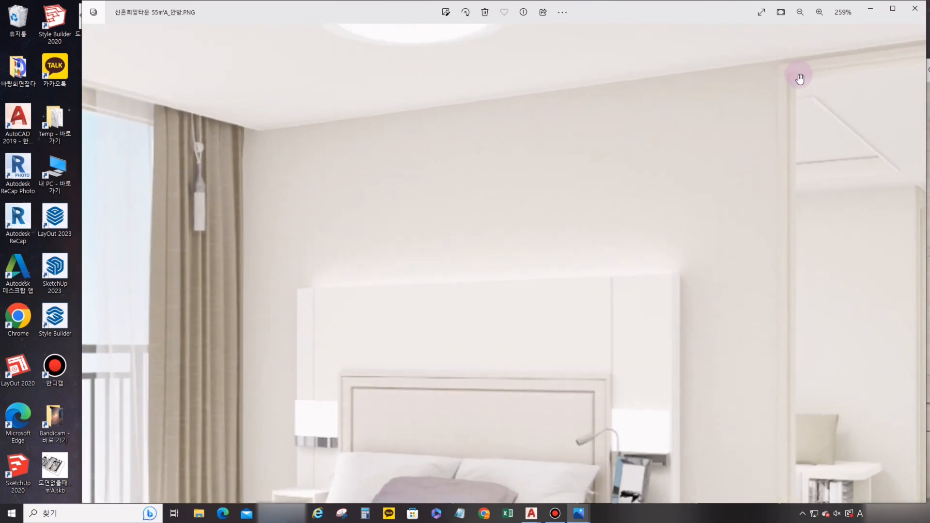
{"action": "scroll", "coordinate": [554, 249], "scroll_direction": "down", "scroll_amount": 4}
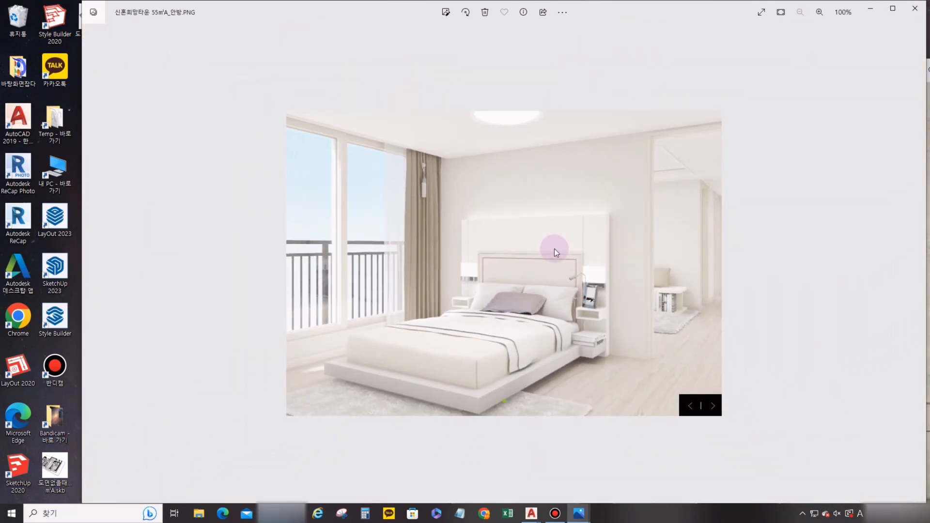
Look through the remaining renders of the 55㎡A unit, including the kitchen and the shared bathroom.
{"action": "left_click", "coordinate": [728, 210]}
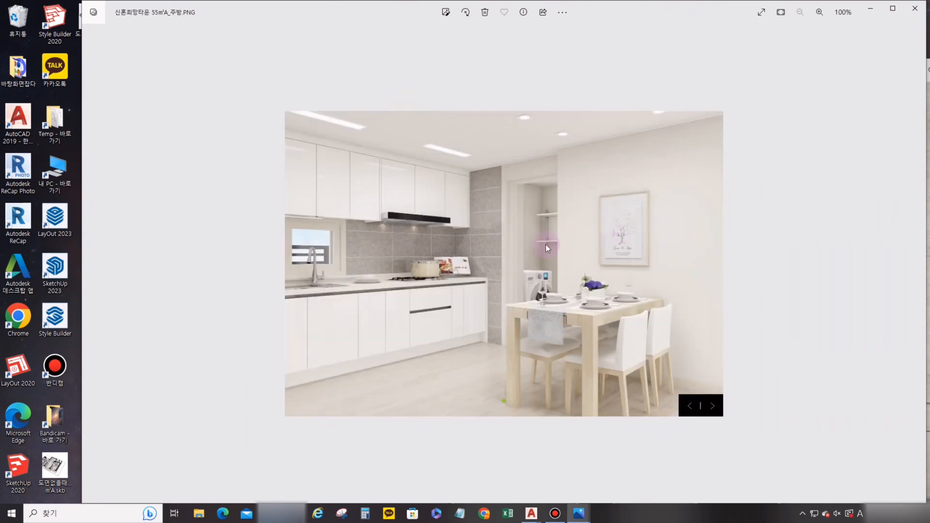
{"action": "key", "text": "Right"}
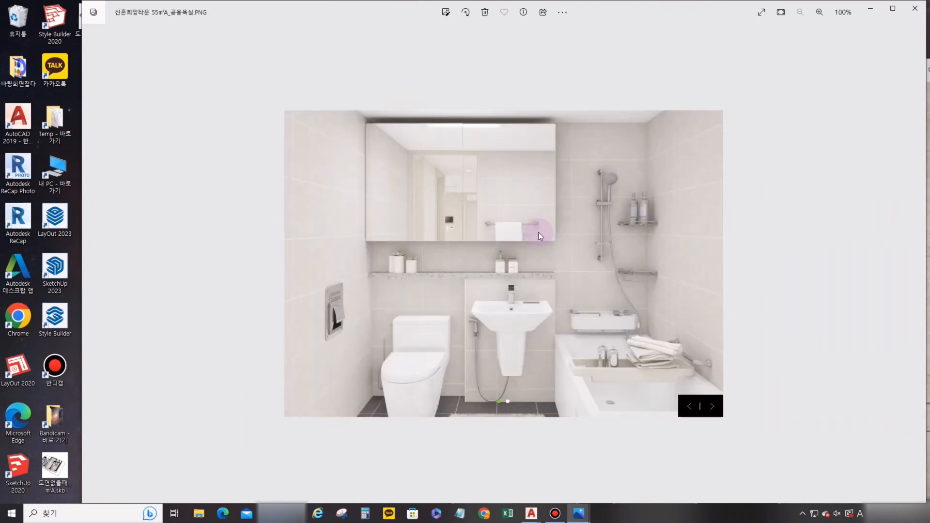
{"action": "key", "text": "Right"}
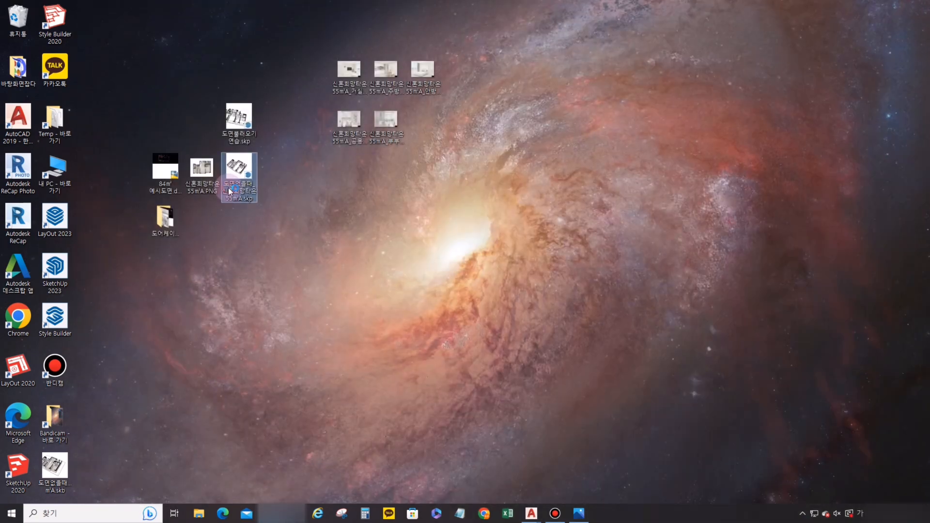
Open the SketchUp model 도면없을때_신혼희망타운55㎡A.skp and move the Default Tray clear of the apartment walls.
{"action": "double_click", "coordinate": [254, 193]}
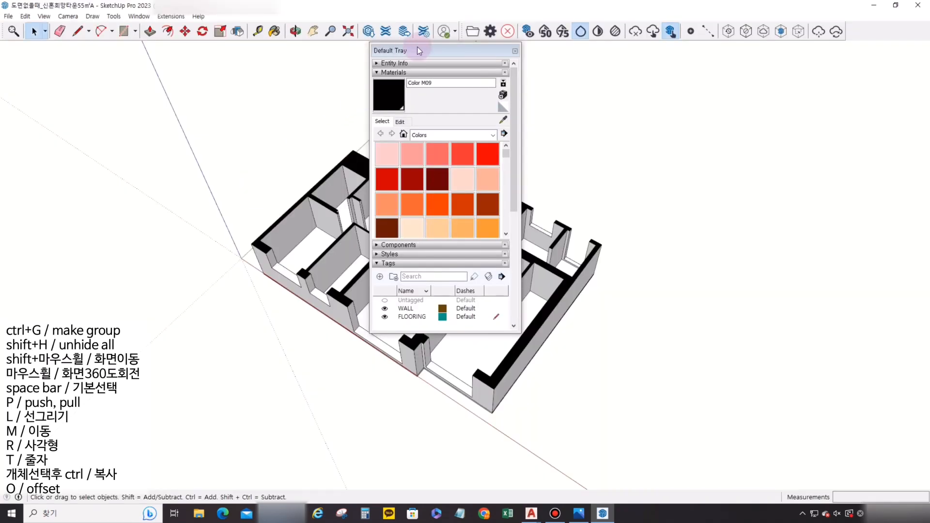
{"action": "left_click_drag", "start_coordinate": [425, 50], "coordinate": [829, 62]}
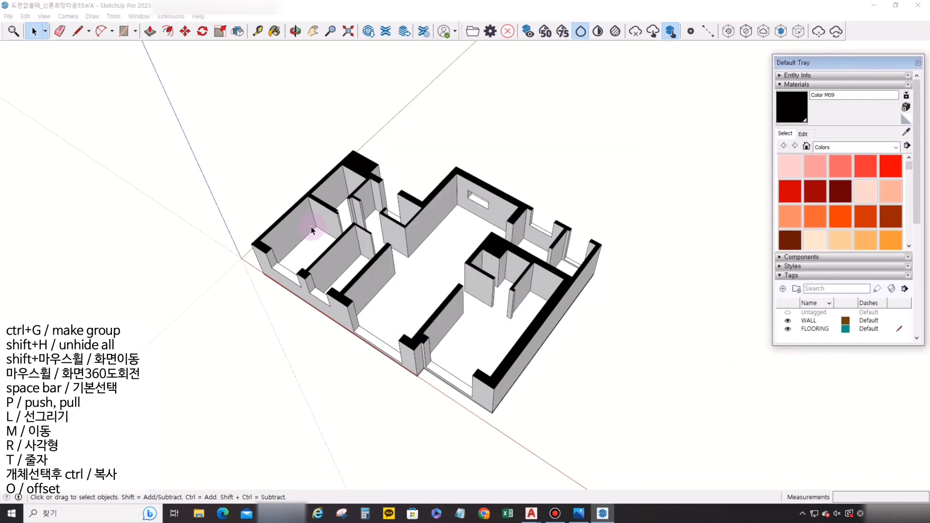
{"action": "middle_click_drag", "start_coordinate": [357, 382], "coordinate": [356, 252]}
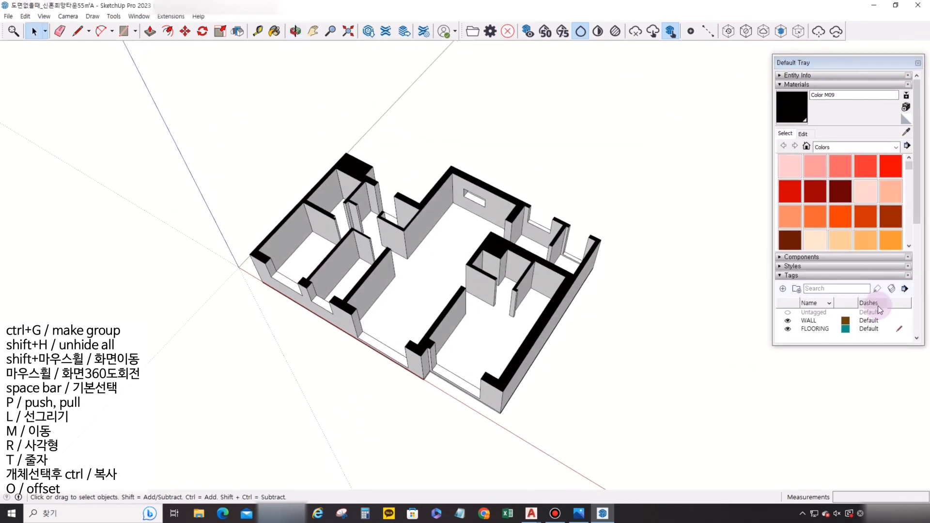
Make the Untagged tag visible so the floor plan image shows beneath the walls.
{"action": "scroll", "coordinate": [800, 293], "scroll_direction": "down", "scroll_amount": 2}
{"action": "left_click", "coordinate": [788, 257]}
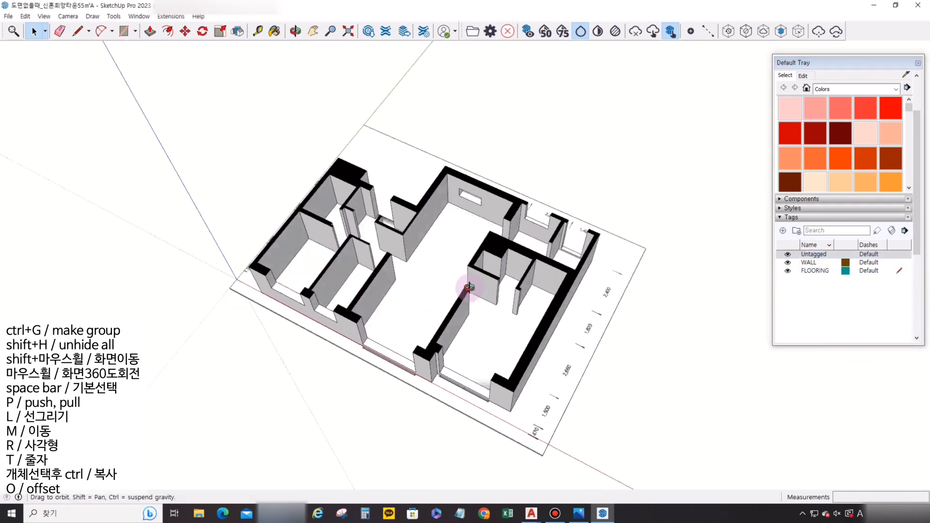
Start the door frame profile on the floor at the bedroom doorway's wall end with a 30 mm thickness line.
{"action": "scroll", "coordinate": [287, 370], "scroll_direction": "up", "scroll_amount": 5}
{"action": "middle_click_drag", "start_coordinate": [287, 344], "coordinate": [363, 234]}
{"action": "scroll", "coordinate": [403, 141], "scroll_direction": "up", "scroll_amount": 10}
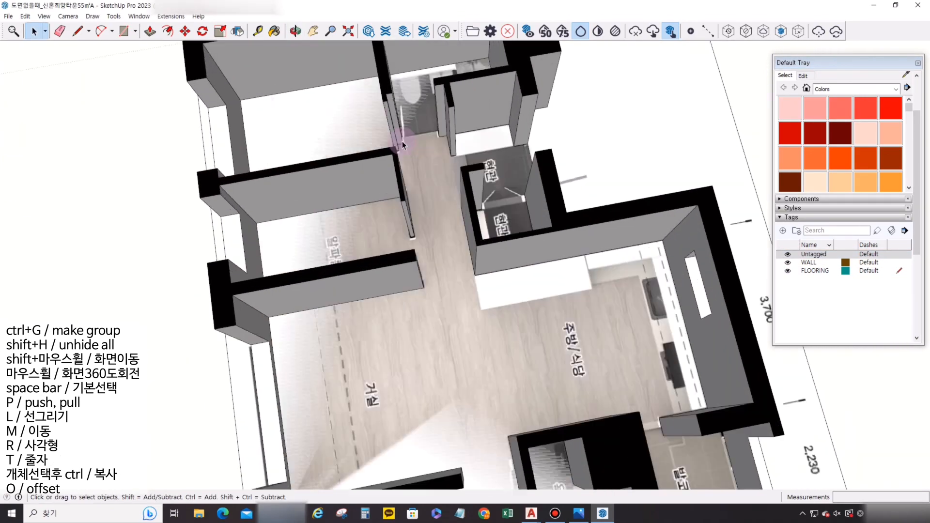
{"action": "scroll", "coordinate": [461, 175], "scroll_direction": "up", "scroll_amount": 10}
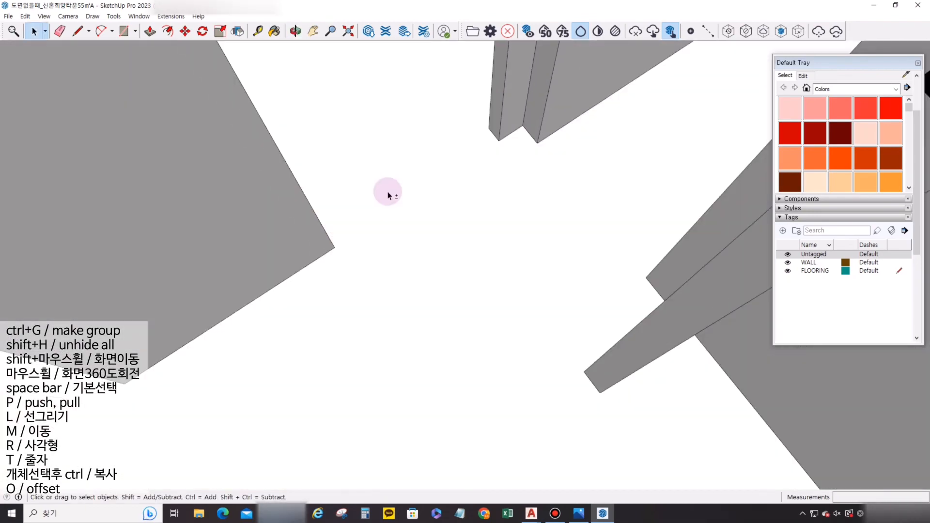
{"action": "middle_click_drag", "start_coordinate": [388, 196], "coordinate": [555, 299]}
{"action": "scroll", "coordinate": [555, 299], "scroll_direction": "up", "scroll_amount": 2}
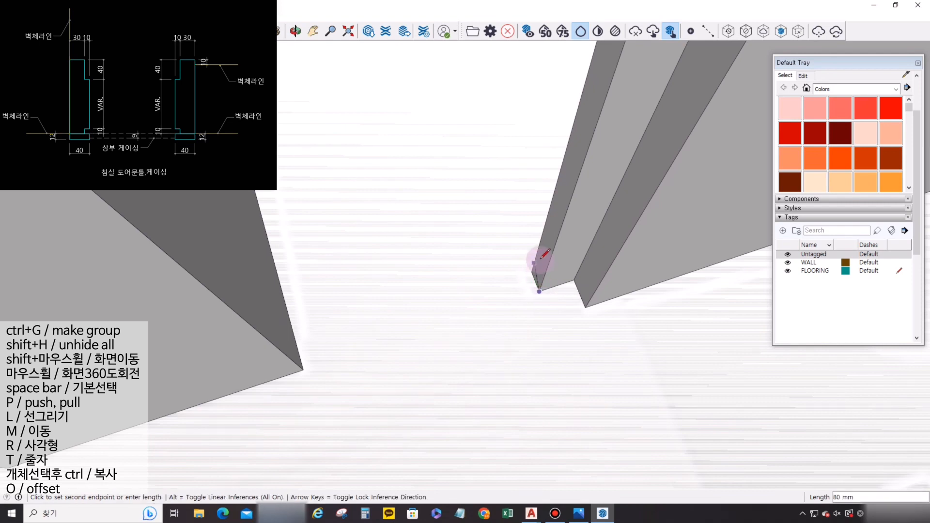
{"action": "scroll", "coordinate": [538, 262], "scroll_direction": "up", "scroll_amount": 2}
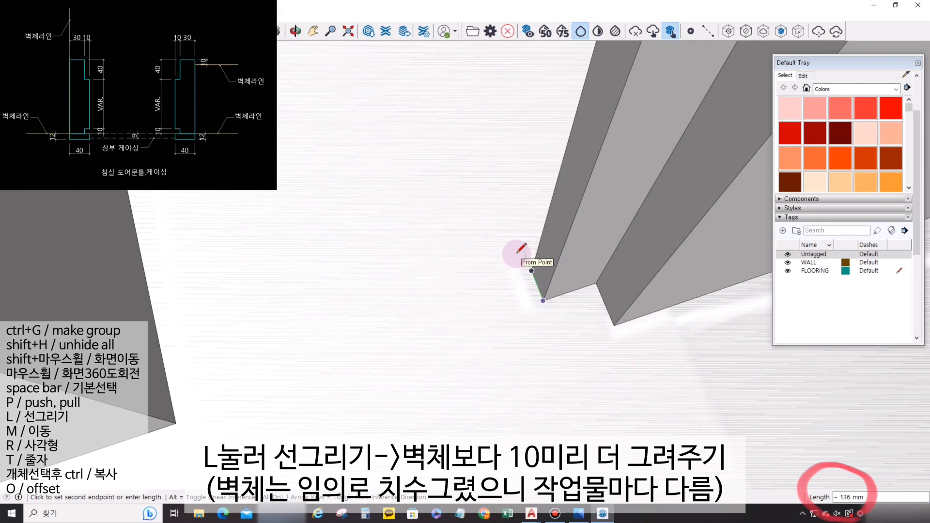
{"action": "scroll", "coordinate": [537, 260], "scroll_direction": "up", "scroll_amount": 2}
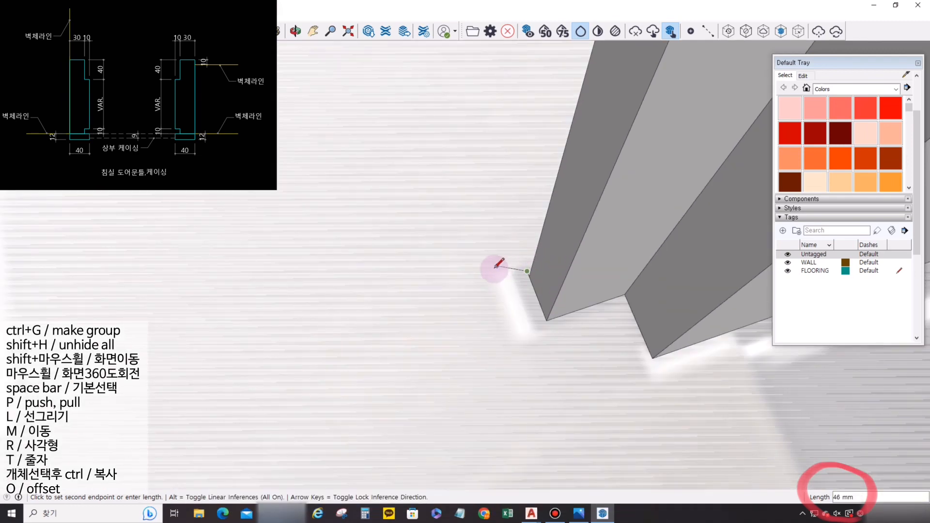
{"action": "key", "text": "Return"}
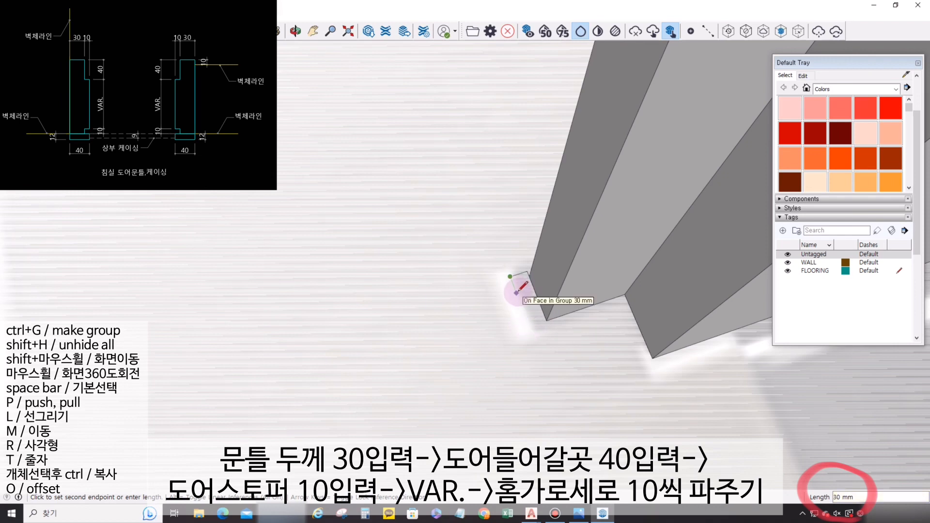
Complete the door frame profile with 40 mm sections, a 10 mm stopper step and a 10 × 10 mm notch, closing it at the wall corner.
{"action": "type", "text": "40"}
{"action": "key", "text": "Return"}
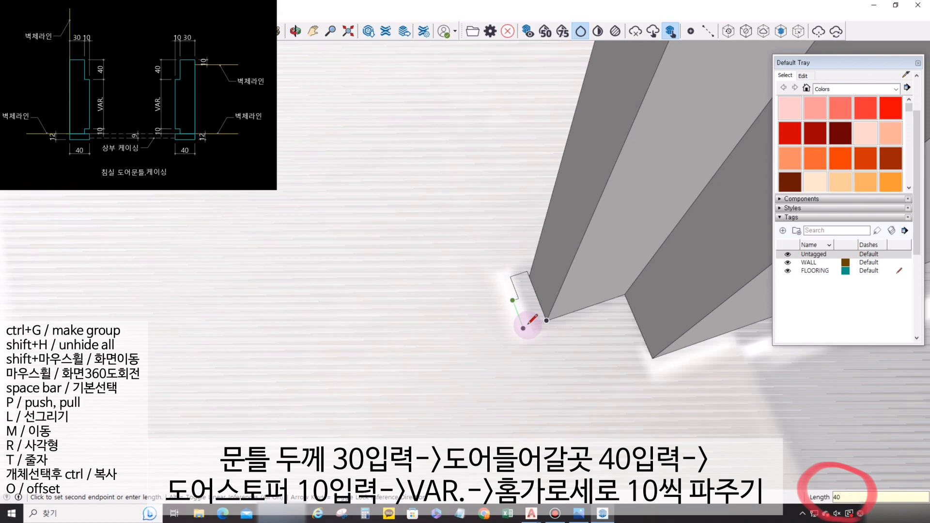
{"action": "scroll", "coordinate": [532, 319], "scroll_direction": "up", "scroll_amount": 2}
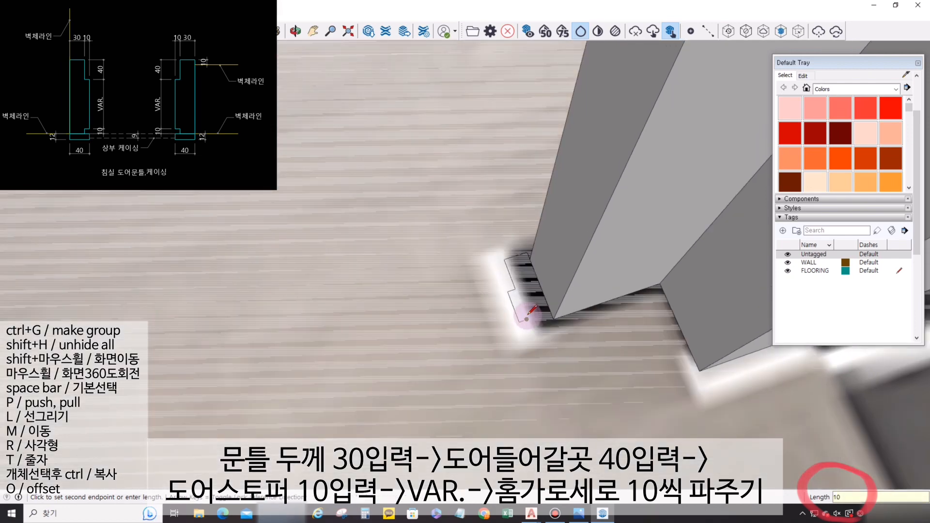
{"action": "key", "text": "Return"}
{"action": "left_click", "coordinate": [554, 319]}
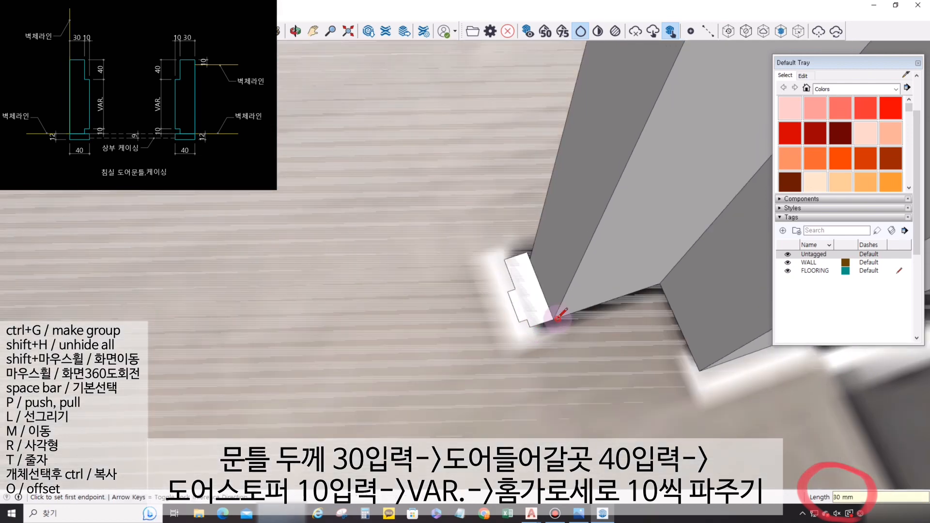
Extrude the door frame profile up 2300 mm and group the resulting jamb.
{"action": "mouse_move", "coordinate": [754, 4]}
{"action": "left_mouse_down"}
{"action": "mouse_move", "coordinate": [722, 16]}
{"action": "mouse_move", "coordinate": [726, 1]}
{"action": "mouse_move", "coordinate": [750, 9]}
{"action": "left_mouse_up"}
{"action": "key", "text": "p"}
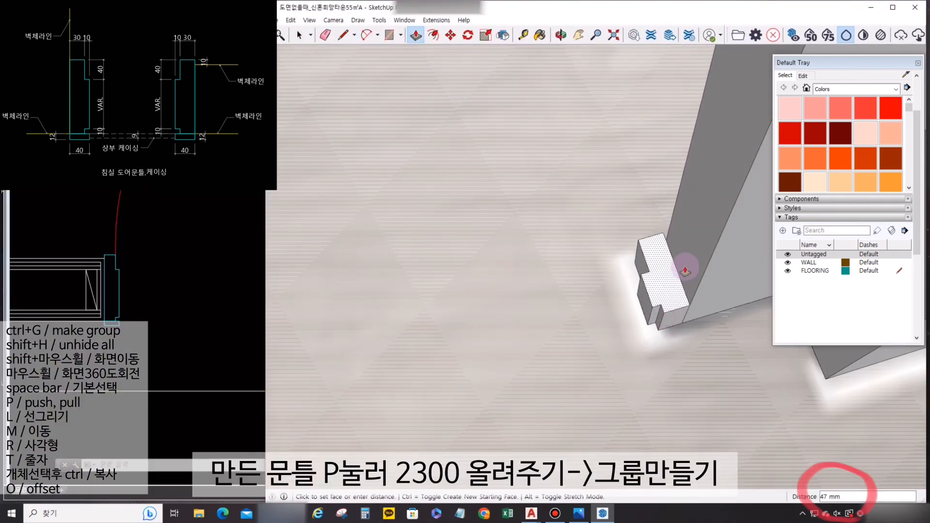
{"action": "left_click", "coordinate": [667, 322]}
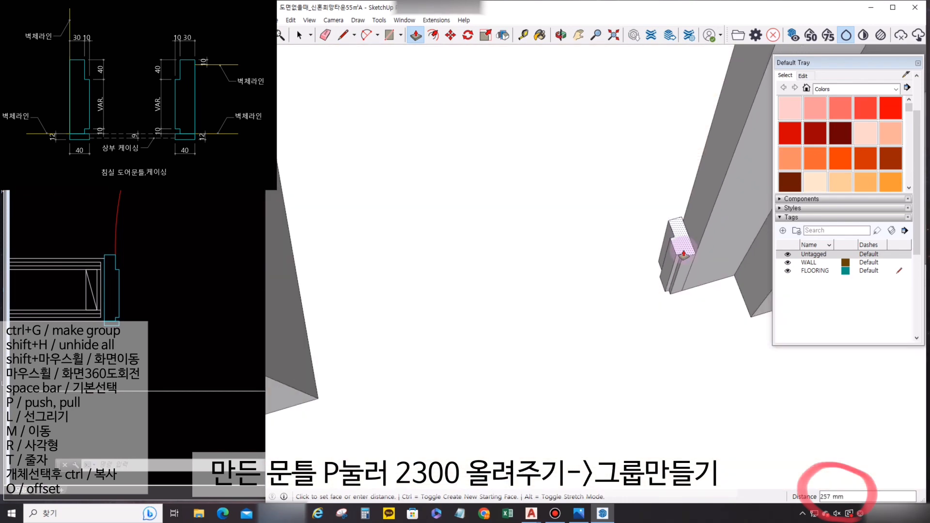
{"action": "type", "text": "2300"}
{"action": "key", "text": "Return"}
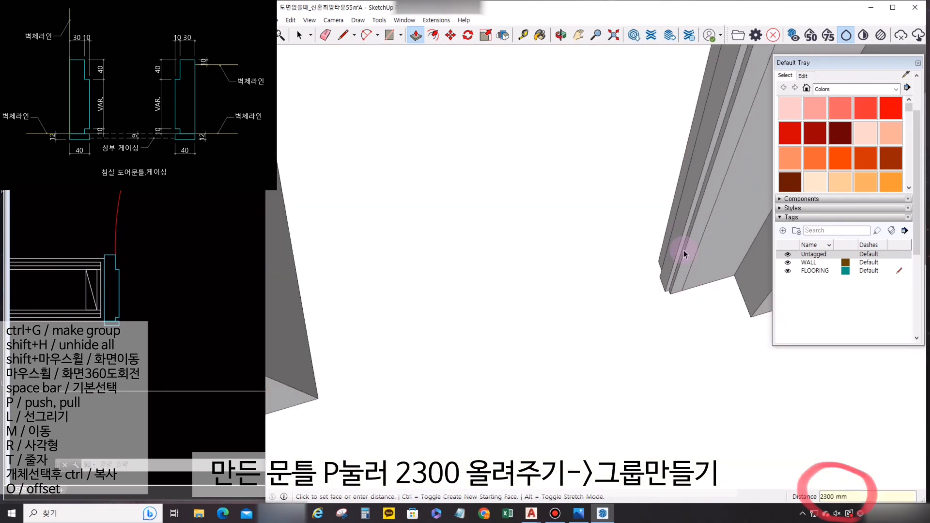
{"action": "key", "text": "space"}
{"action": "triple_click", "coordinate": [687, 252]}
Draw a 40 × 12 mm casing profile on the floor against the front face of the door jamb.
{"action": "key", "text": "l"}
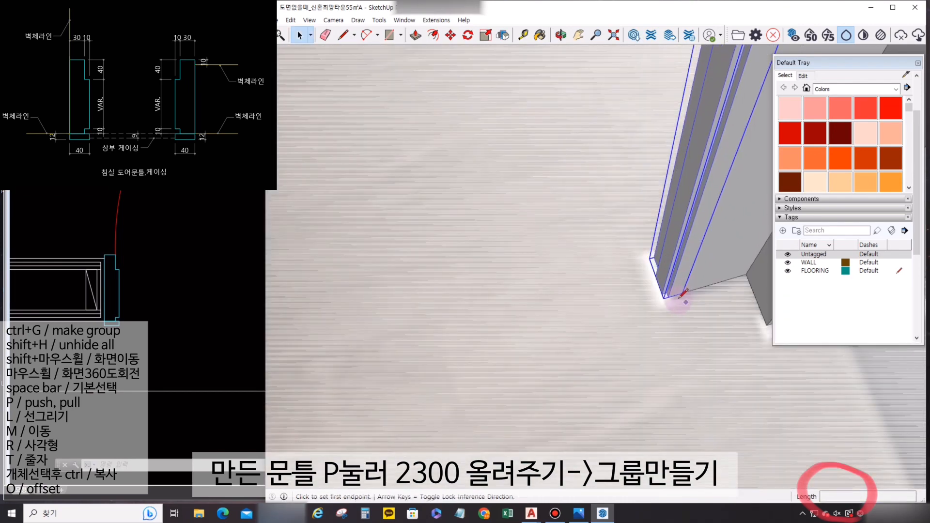
{"action": "left_click", "coordinate": [683, 293]}
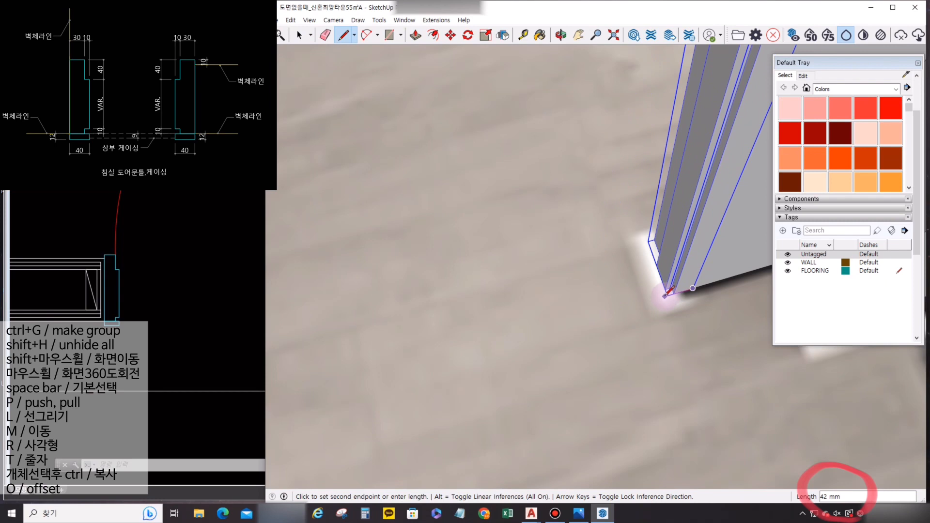
{"action": "type", "text": "40"}
{"action": "key", "text": "Return"}
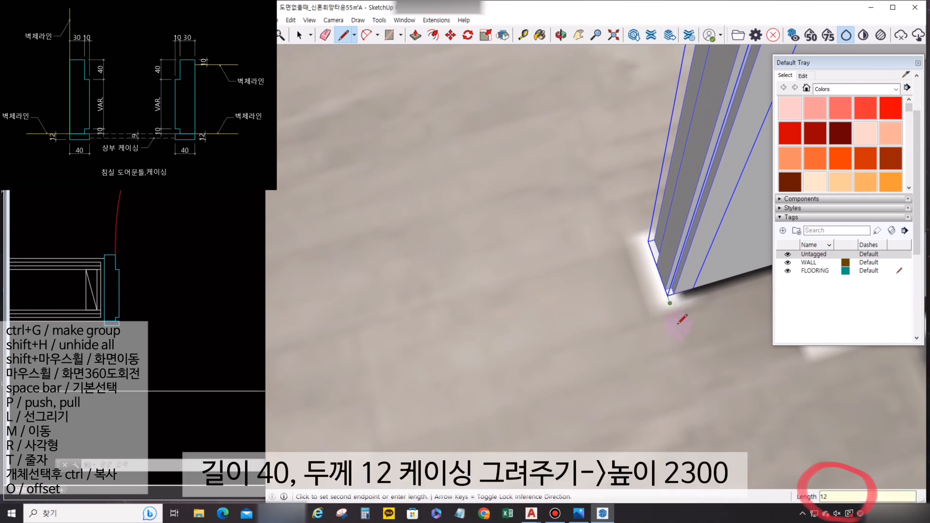
{"action": "key", "text": "Return"}
{"action": "key", "text": "Return"}
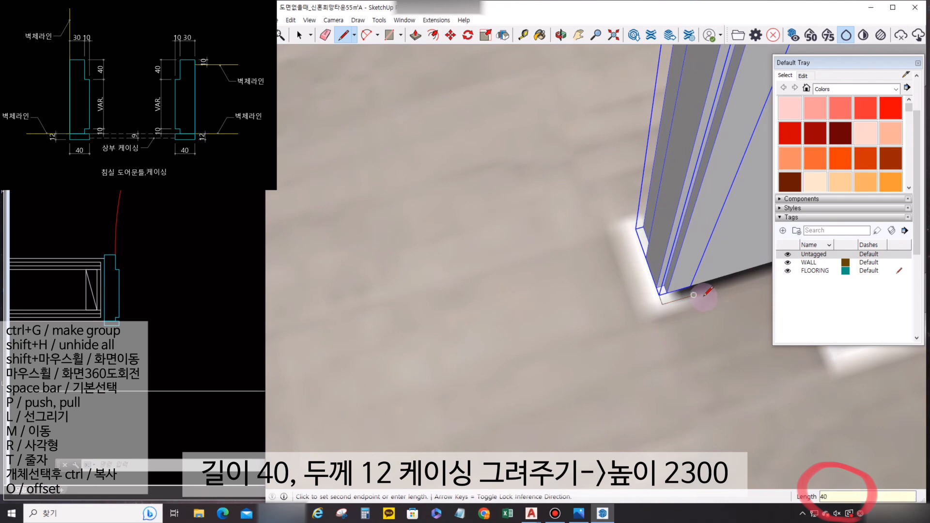
{"action": "left_click", "coordinate": [692, 287]}
Extrude the casing profile up 2300 mm and make the piece a group.
{"action": "key", "text": "space"}
{"action": "left_click", "coordinate": [682, 296]}
{"action": "key", "text": "p"}
{"action": "left_click", "coordinate": [682, 296]}
{"action": "scroll", "coordinate": [702, 218], "scroll_direction": "down", "scroll_amount": 6}
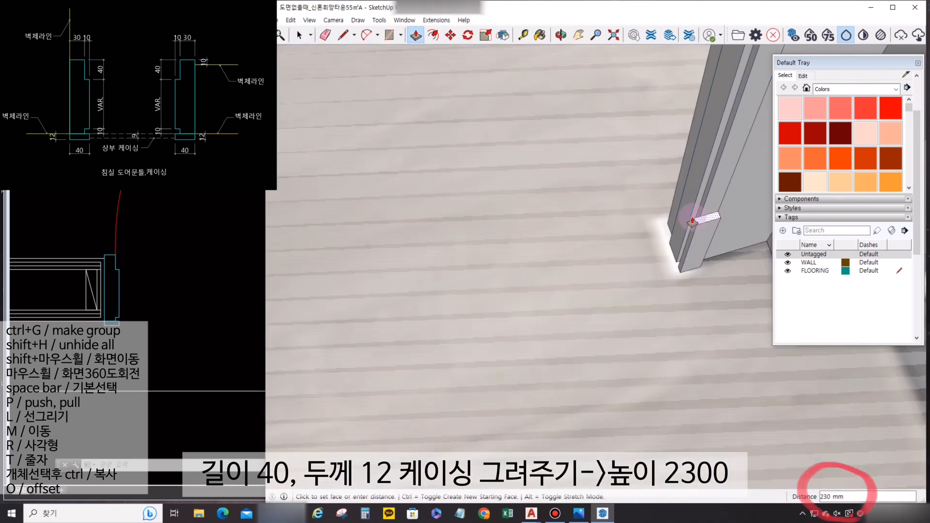
{"action": "middle_click_drag", "start_coordinate": [702, 218], "coordinate": [632, 310], "text": "shift"}
{"action": "type", "text": "2300"}
{"action": "key", "text": "Return"}
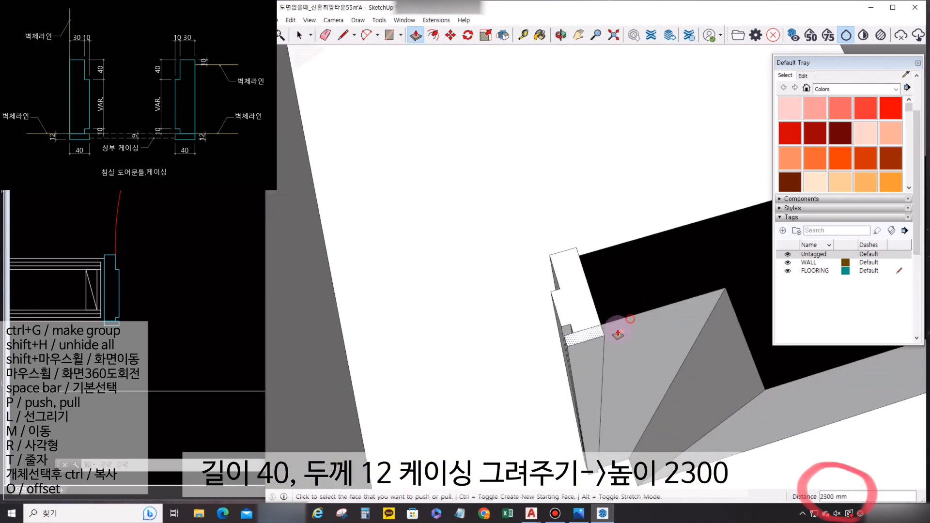
{"action": "key", "text": "space"}
{"action": "triple_click", "coordinate": [595, 349]}
{"action": "key", "text": "ctrl+g"}
Start a matching frame profile at the opposite wall end of the doorway with a 30 mm thickness line.
{"action": "scroll", "coordinate": [587, 342], "scroll_direction": "down", "scroll_amount": 3}
{"action": "mouse_move", "coordinate": [585, 340]}
{"action": "middle_mouse_down", "text": "shift"}
{"action": "mouse_move", "coordinate": [576, 340]}
{"action": "mouse_move", "coordinate": [588, 316]}
{"action": "mouse_move", "coordinate": [717, 326]}
{"action": "mouse_move", "coordinate": [603, 326]}
{"action": "mouse_move", "coordinate": [507, 436]}
{"action": "middle_mouse_up", "text": "shift"}
{"action": "key", "text": "l"}
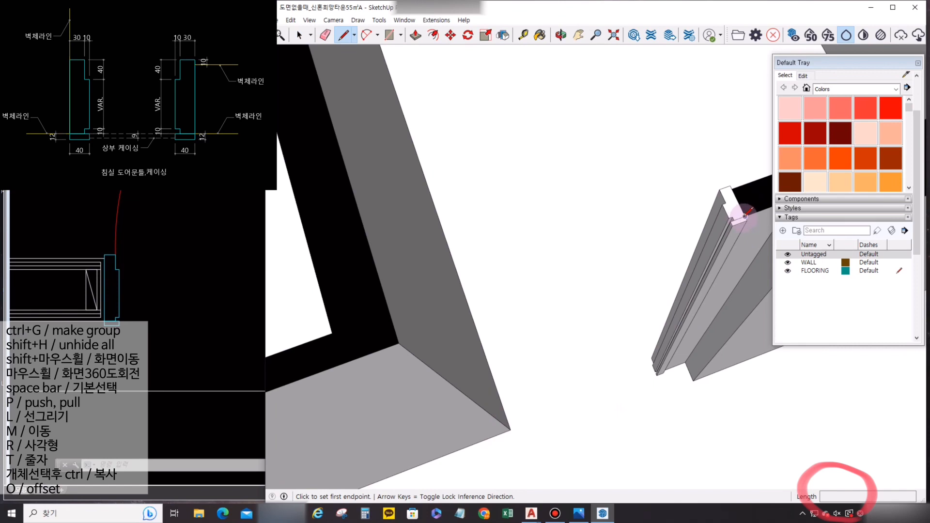
{"action": "left_click", "coordinate": [745, 216]}
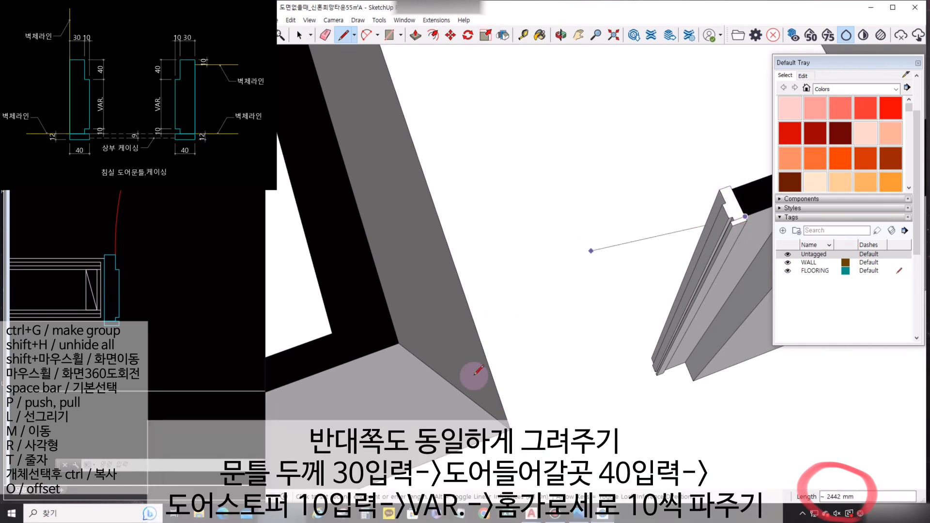
{"action": "key", "text": "Escape"}
{"action": "left_click", "coordinate": [510, 422]}
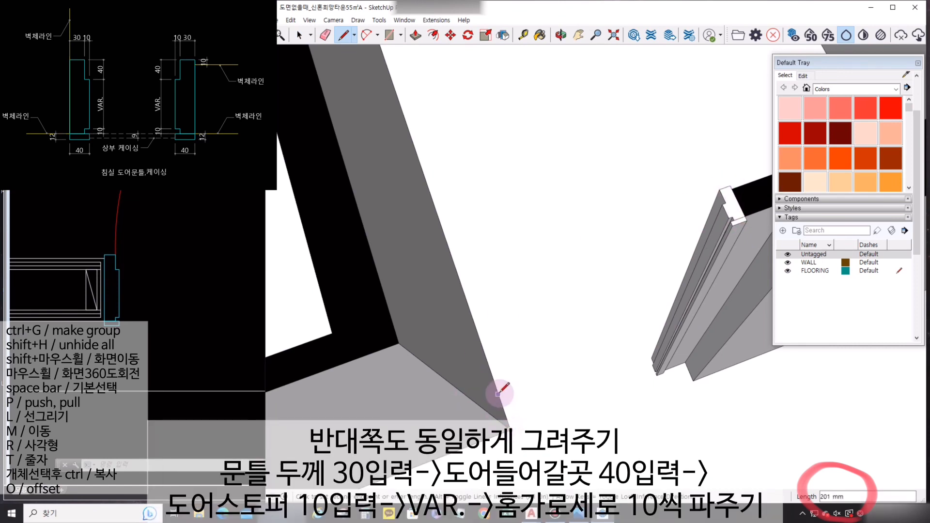
{"action": "scroll", "coordinate": [504, 388], "scroll_direction": "up", "scroll_amount": 3}
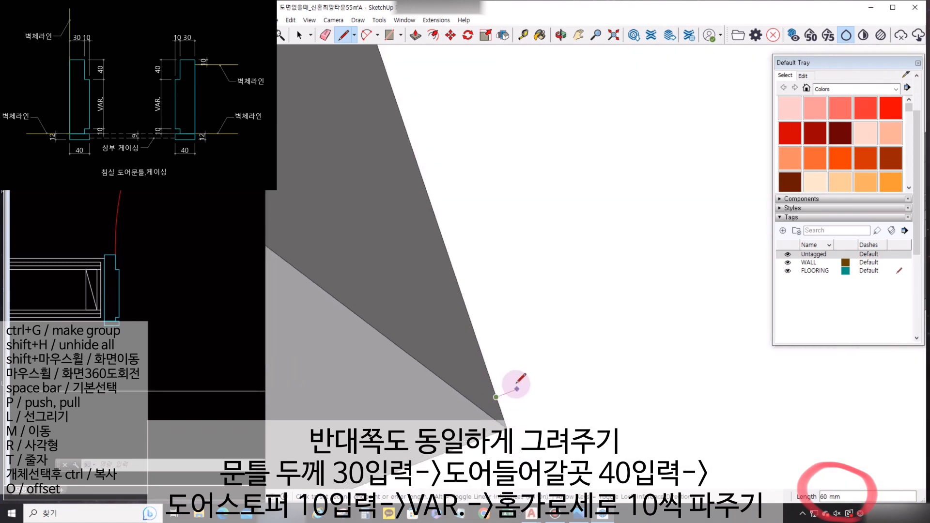
{"action": "key", "text": "Return"}
Complete the opposite frame profile with 40 mm sections, a 10 mm stopper step and a 10 mm notch, closing it at the wall corner.
{"action": "scroll", "coordinate": [518, 412], "scroll_direction": "up", "scroll_amount": 1}
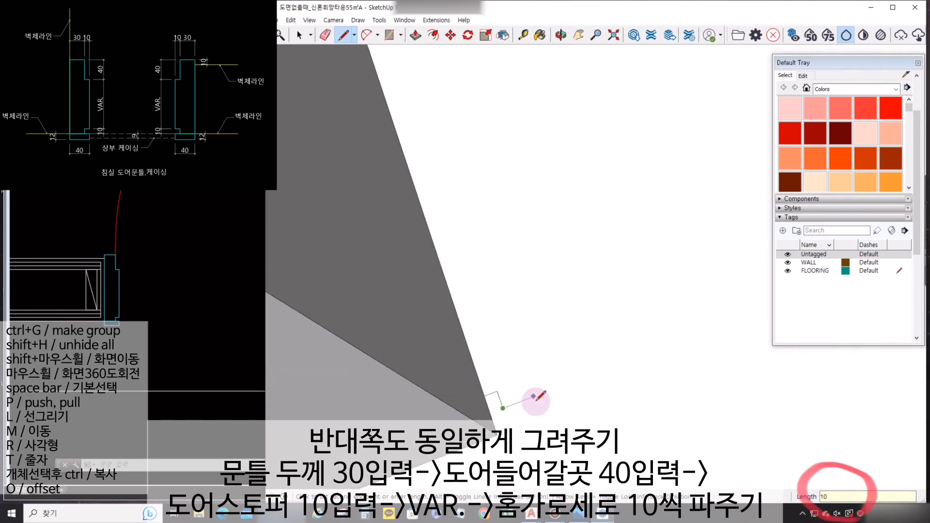
{"action": "type", "text": "10"}
{"action": "key", "text": "Return"}
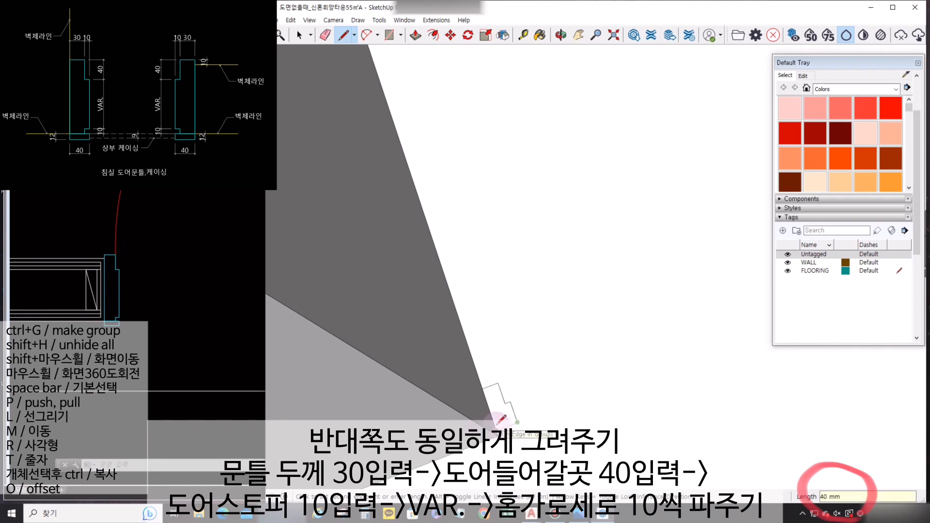
{"action": "scroll", "coordinate": [497, 426], "scroll_direction": "up", "scroll_amount": 2}
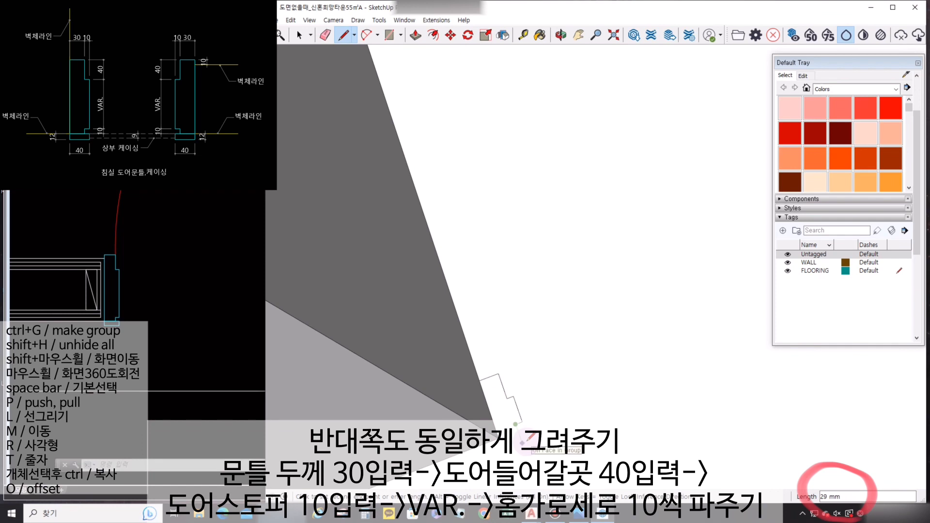
{"action": "left_click", "coordinate": [499, 439]}
Extrude the opposite door frame profile up 2300 mm and group the second jamb.
{"action": "key", "text": "space"}
{"action": "key", "text": "p"}
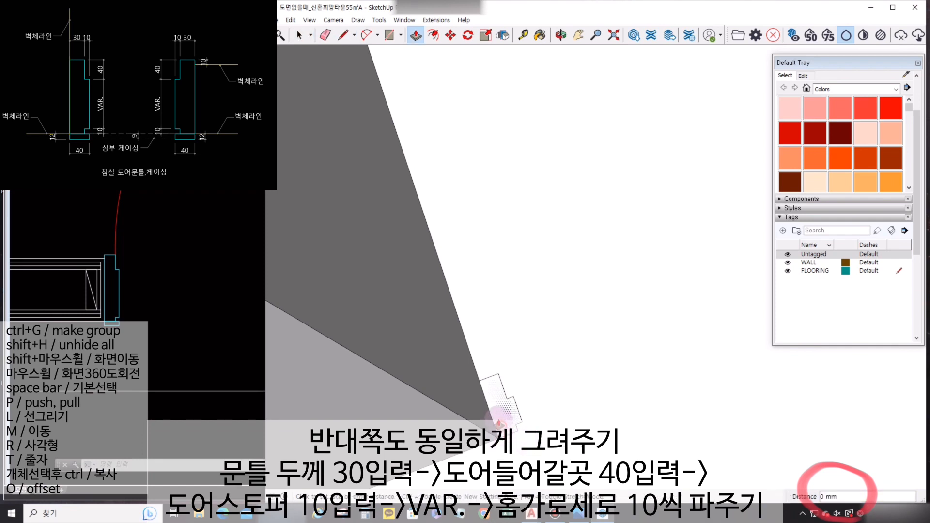
{"action": "left_click", "coordinate": [501, 420]}
{"action": "type", "text": "230"}
{"action": "key", "text": "Return"}
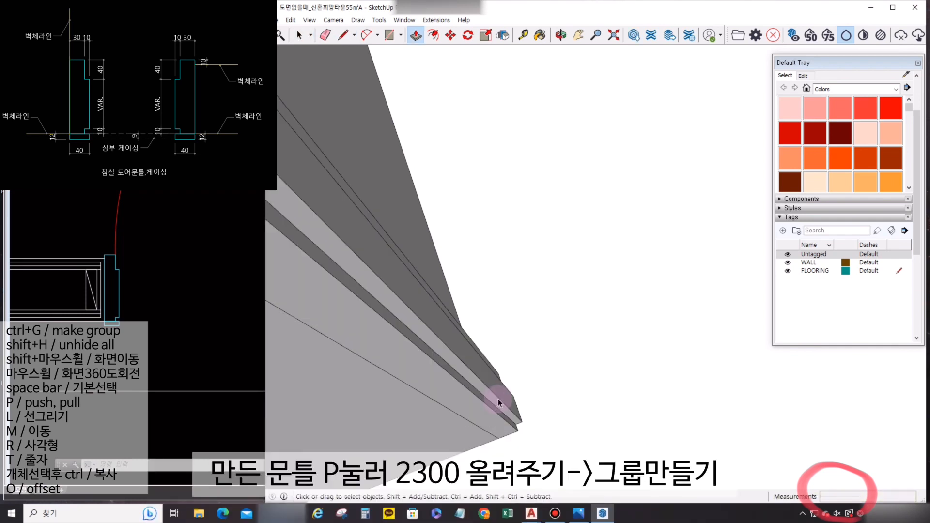
{"action": "key", "text": "space"}
{"action": "scroll", "coordinate": [478, 388], "scroll_direction": "down", "scroll_amount": 3}
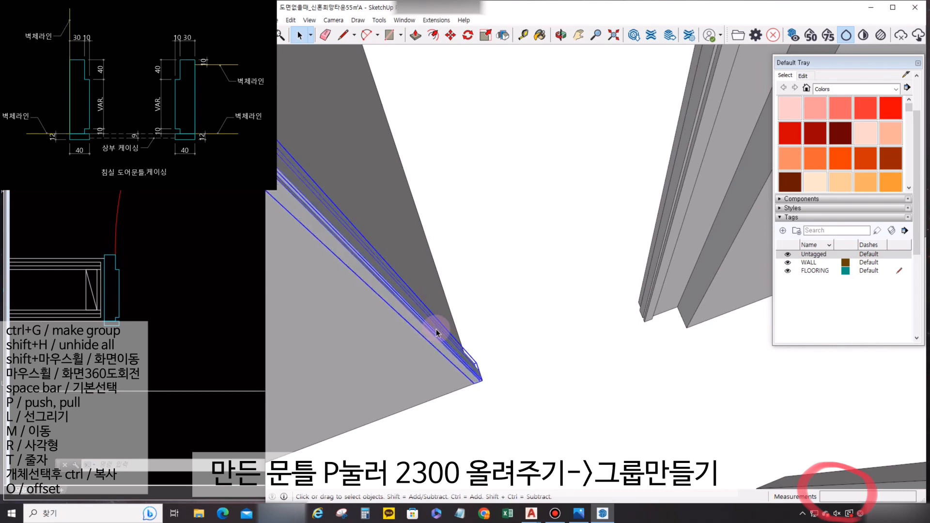
Draw the 40 × 12 mm casing profile on the floor against the front of the second jamb.
{"action": "scroll", "coordinate": [444, 335], "scroll_direction": "up", "scroll_amount": 3}
{"action": "key", "text": "l"}
{"action": "left_click", "coordinate": [453, 389]}
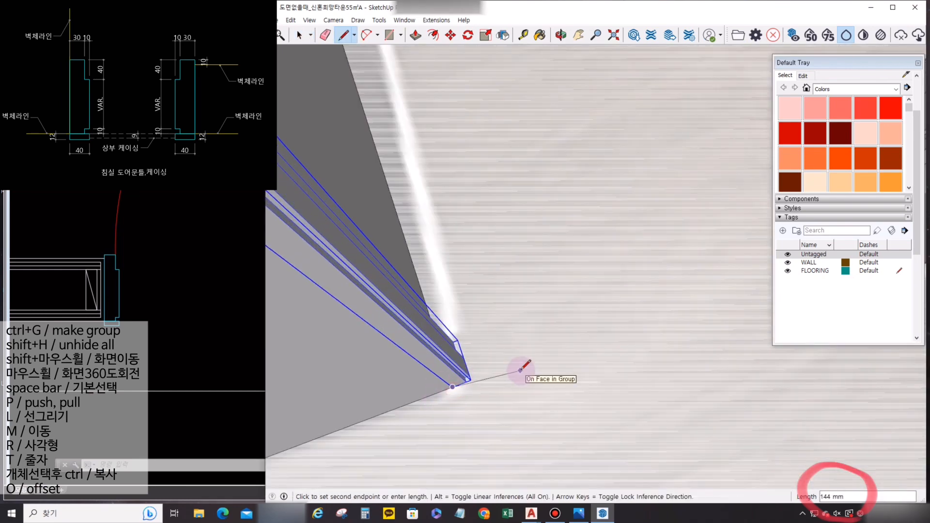
{"action": "type", "text": "40"}
{"action": "key", "text": "Return"}
{"action": "left_click", "coordinate": [471, 380]}
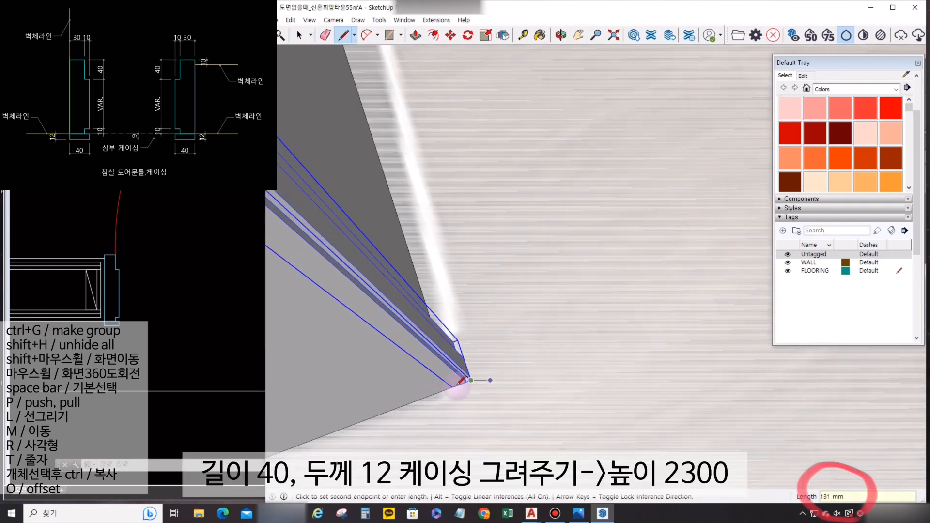
{"action": "scroll", "coordinate": [459, 385], "scroll_direction": "up", "scroll_amount": 1}
{"action": "key", "text": "Return"}
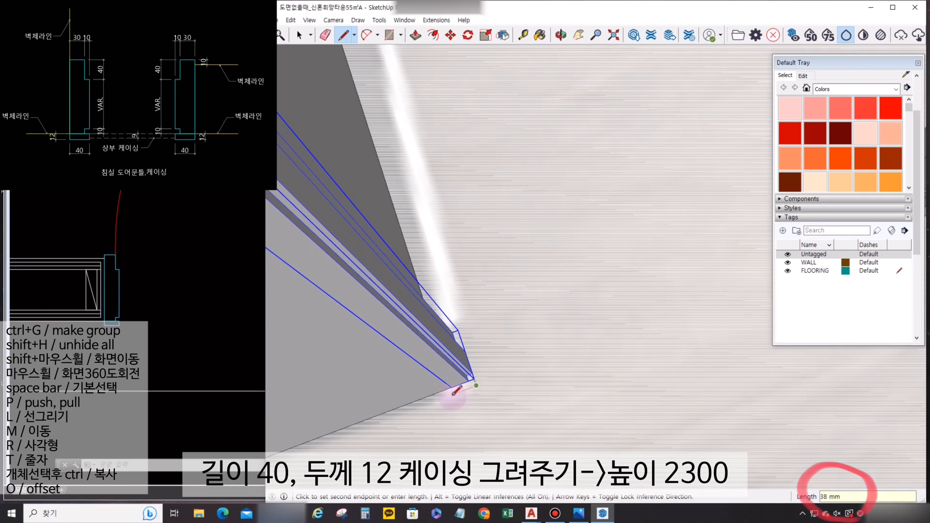
{"action": "type", "text": "40"}
{"action": "key", "text": "Return"}
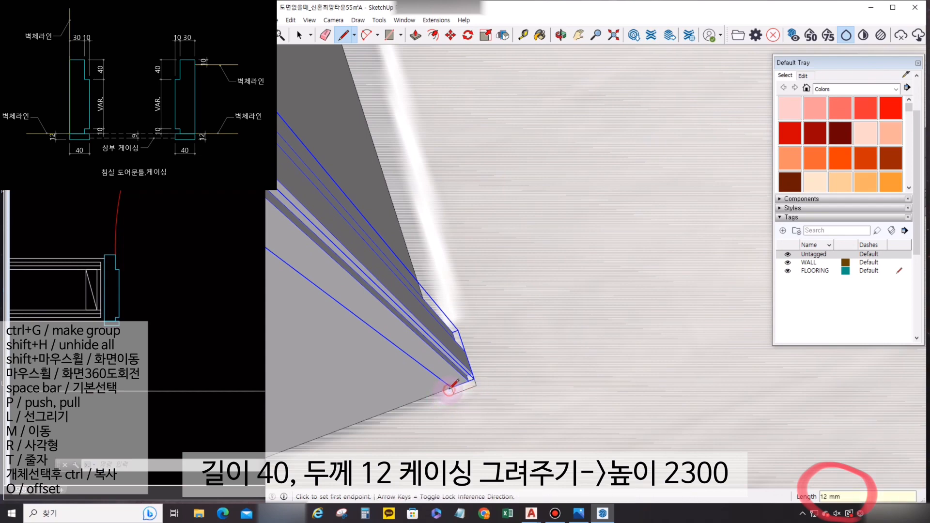
Extrude the second casing profile up to the top of its 2300 mm jamb and group it.
{"action": "key", "text": "p"}
{"action": "left_click", "coordinate": [455, 385]}
{"action": "scroll", "coordinate": [439, 328], "scroll_direction": "down", "scroll_amount": 6}
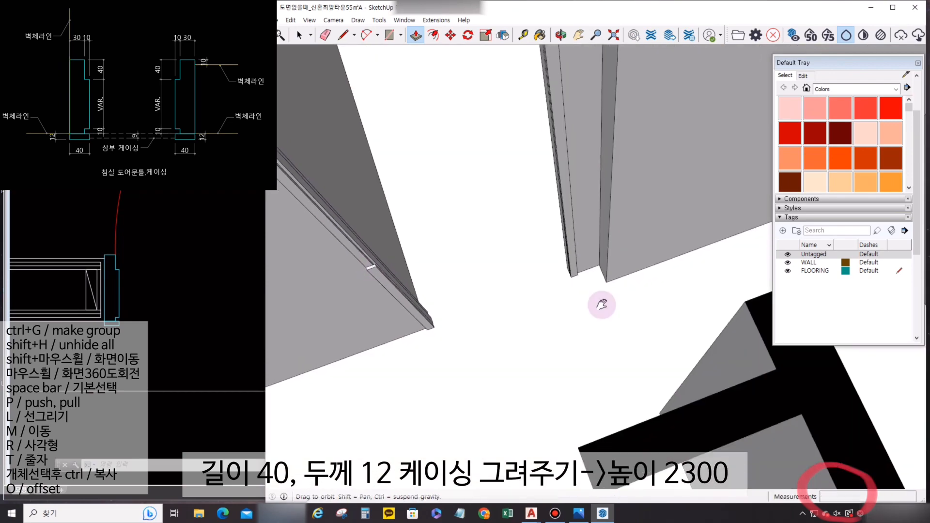
{"action": "middle_click_drag", "start_coordinate": [602, 303], "coordinate": [703, 325], "text": "shift"}
{"action": "left_click", "coordinate": [658, 261]}
{"action": "key", "text": "space"}
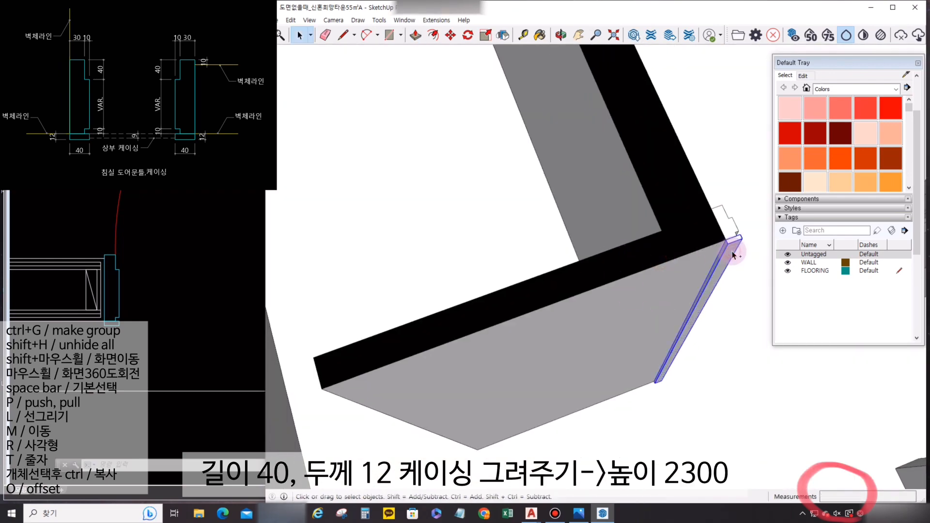
Bring up the one-sided door casing reference photo, place it beside the model and enlarge it.
{"action": "middle_click_drag", "start_coordinate": [733, 255], "coordinate": [508, 274]}
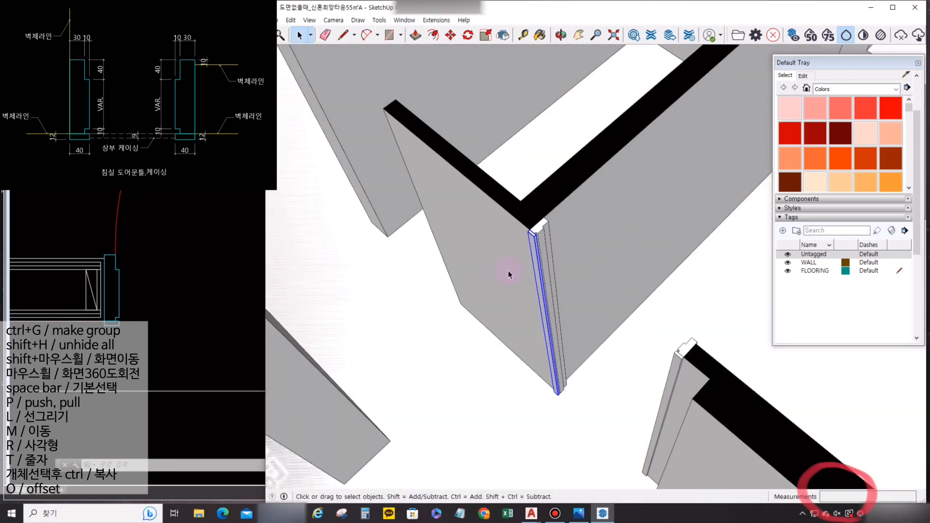
{"action": "mouse_move", "coordinate": [536, 319]}
{"action": "middle_mouse_down"}
{"action": "mouse_move", "coordinate": [591, 248]}
{"action": "mouse_move", "coordinate": [548, 235]}
{"action": "mouse_move", "coordinate": [522, 250]}
{"action": "mouse_move", "coordinate": [531, 225]}
{"action": "middle_mouse_up"}
{"action": "key", "text": "l"}
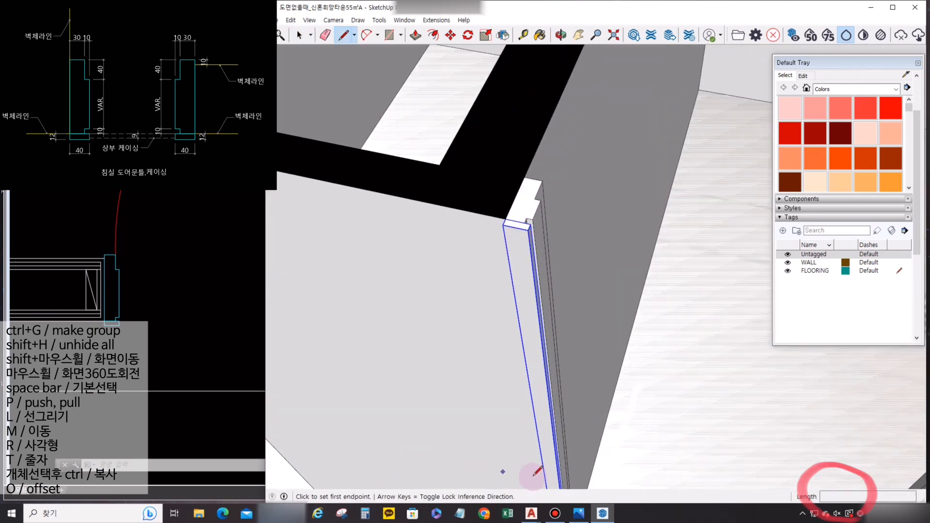
{"action": "left_click", "coordinate": [578, 513]}
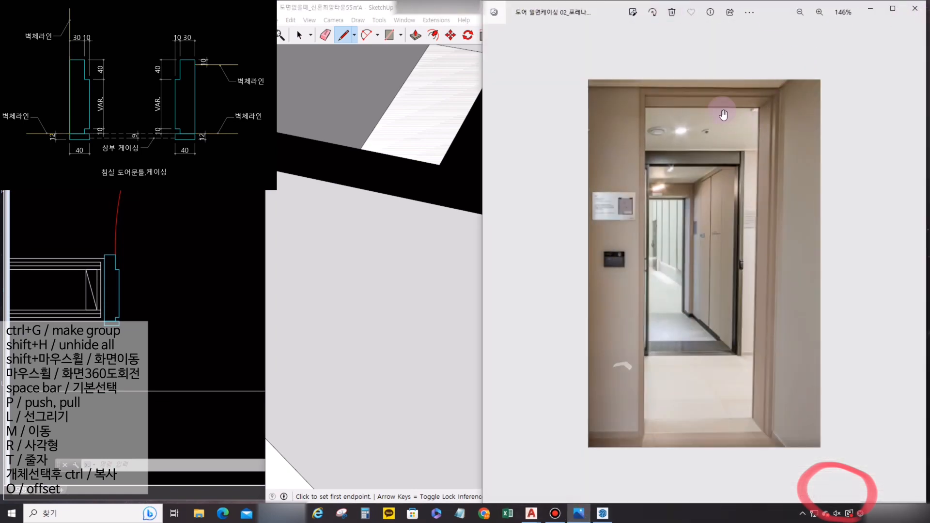
{"action": "scroll", "coordinate": [636, 205], "scroll_direction": "down", "scroll_amount": 3}
{"action": "key", "text": "Left"}
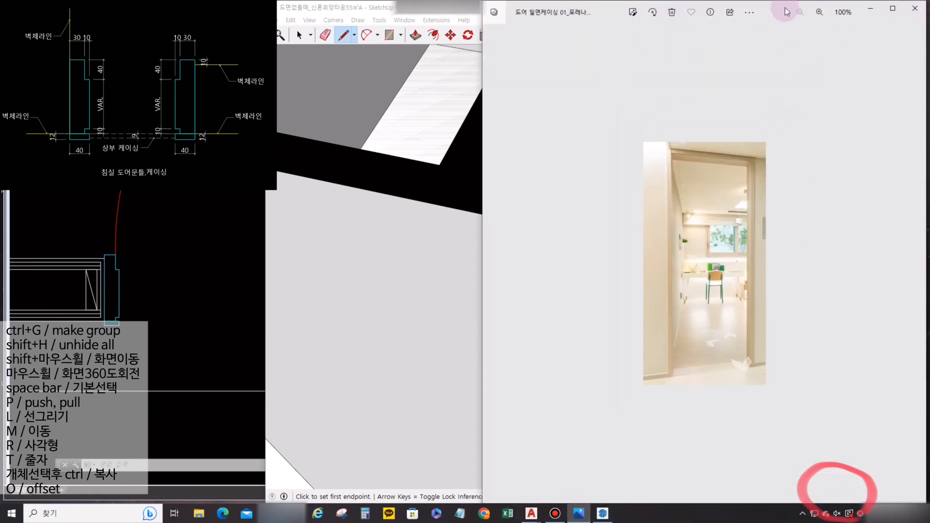
{"action": "left_click_drag", "start_coordinate": [783, 7], "coordinate": [110, 28]}
{"action": "scroll", "coordinate": [177, 271], "scroll_direction": "up", "scroll_amount": 6}
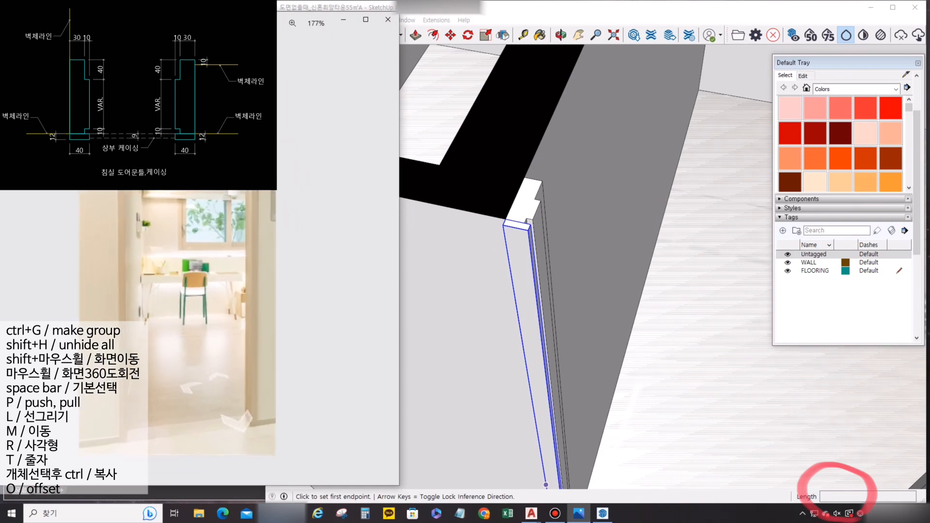
{"action": "left_click", "coordinate": [614, 236]}
Draw a 40 mm high, 12 mm deep profile at the top of the second casing's inner side.
{"action": "left_click", "coordinate": [528, 230]}
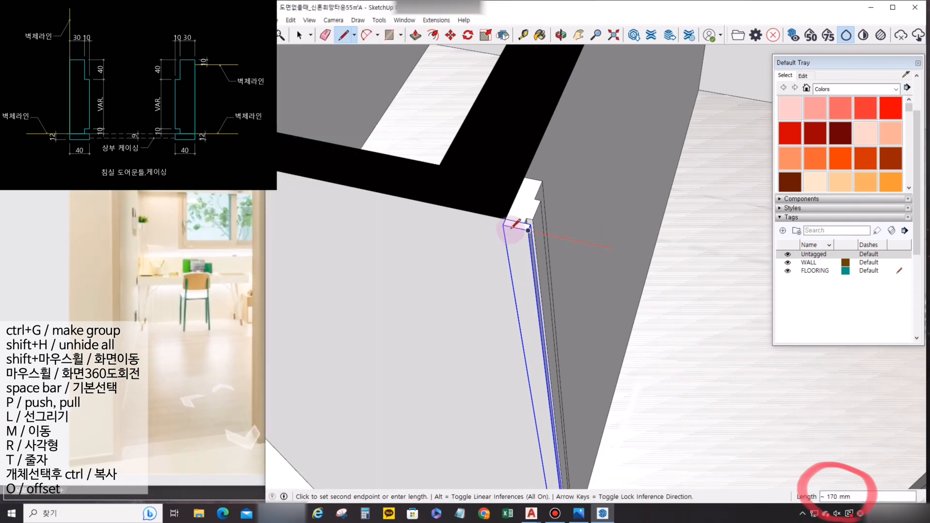
{"action": "scroll", "coordinate": [528, 231], "scroll_direction": "up", "scroll_amount": 3}
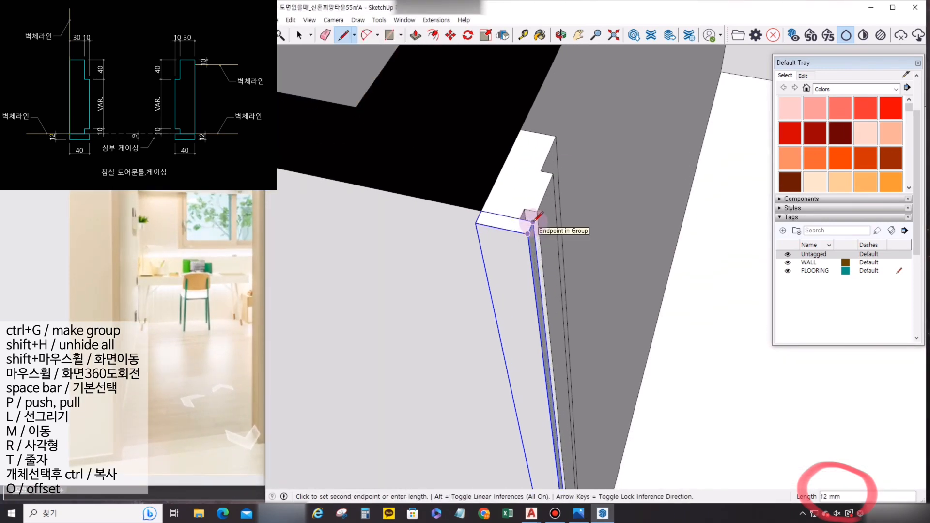
{"action": "middle_click_drag", "start_coordinate": [534, 221], "coordinate": [484, 228]}
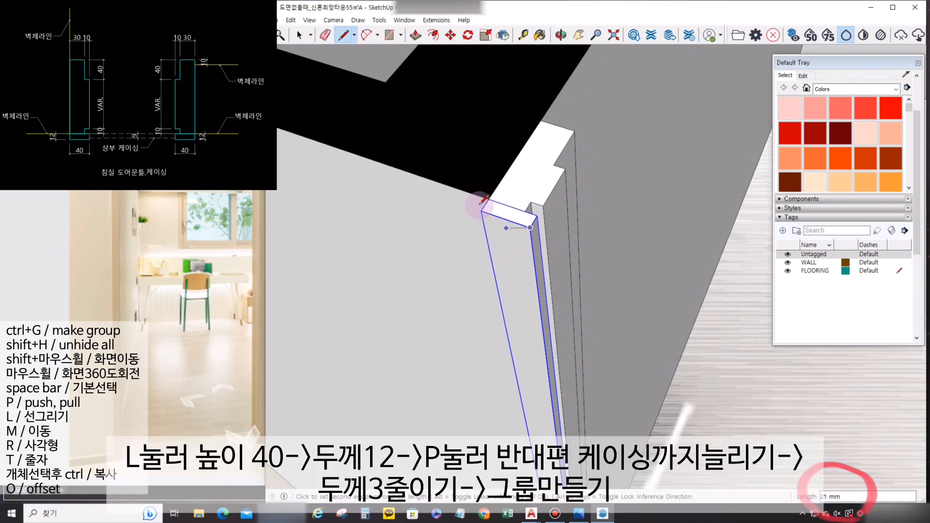
{"action": "left_click", "coordinate": [482, 207]}
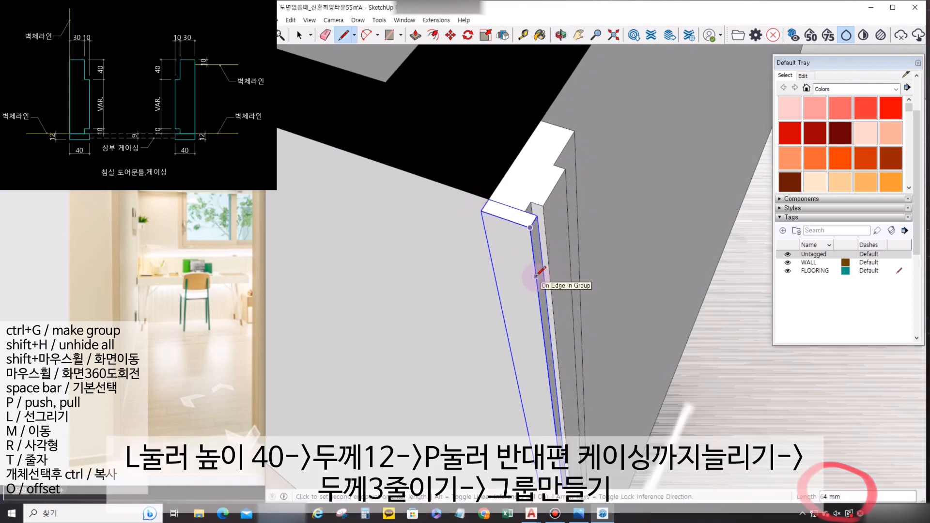
{"action": "type", "text": "40"}
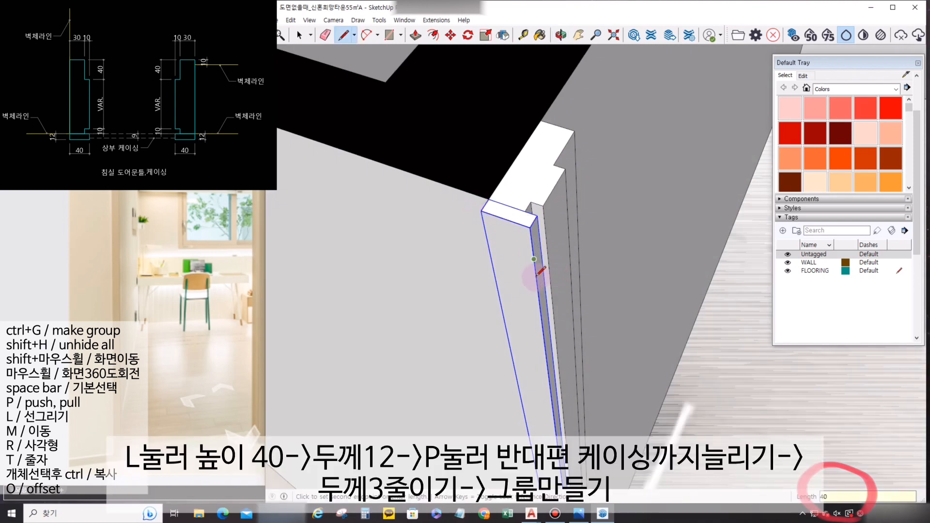
{"action": "left_click", "coordinate": [537, 213]}
{"action": "mouse_move", "coordinate": [538, 213]}
{"action": "middle_mouse_down"}
{"action": "mouse_move", "coordinate": [416, 253]}
{"action": "mouse_move", "coordinate": [545, 211]}
{"action": "middle_mouse_up"}
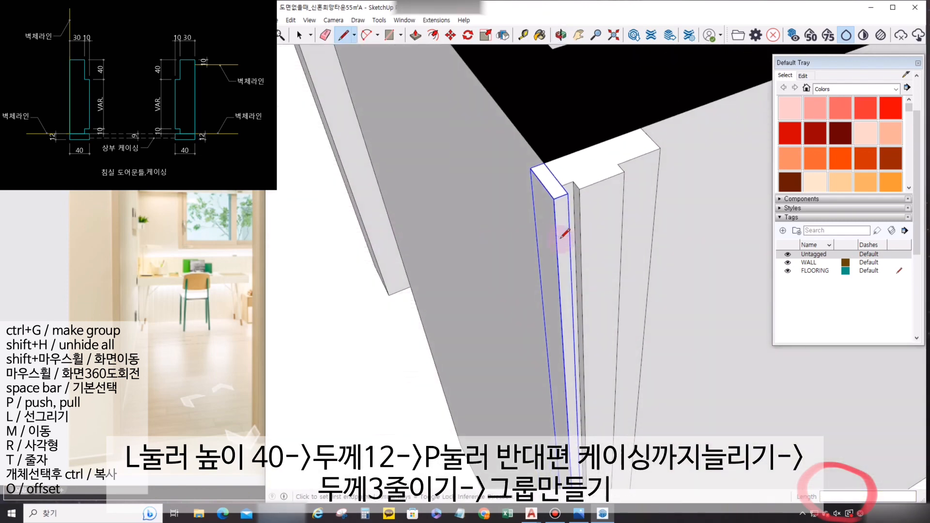
{"action": "left_click", "coordinate": [557, 236]}
{"action": "left_click", "coordinate": [570, 230]}
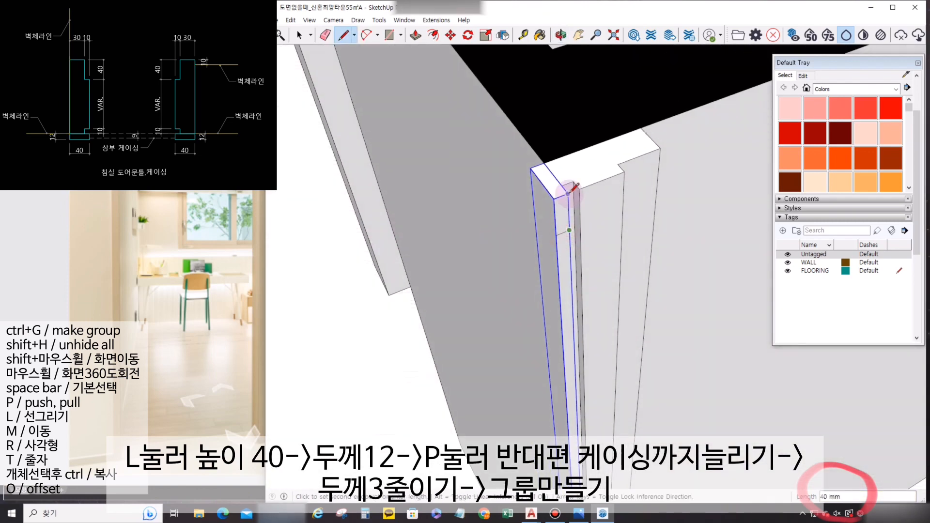
{"action": "left_click", "coordinate": [567, 194]}
{"action": "left_click", "coordinate": [562, 196]}
Extrude the 40 × 12 mm profile across the door opening up to the opposite casing.
{"action": "key", "text": "p"}
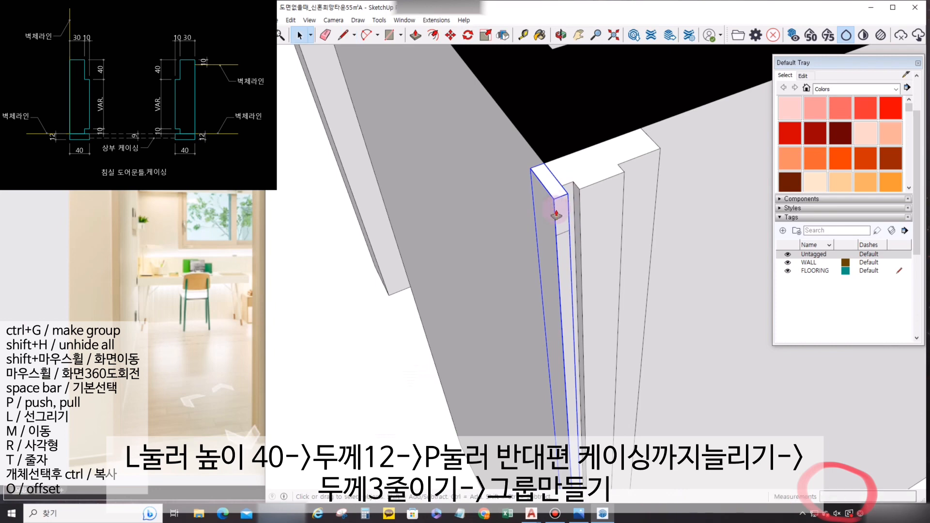
{"action": "middle_click_drag", "start_coordinate": [561, 235], "coordinate": [645, 271]}
{"action": "left_click", "coordinate": [491, 242]}
{"action": "middle_click_drag", "start_coordinate": [493, 216], "coordinate": [661, 318]}
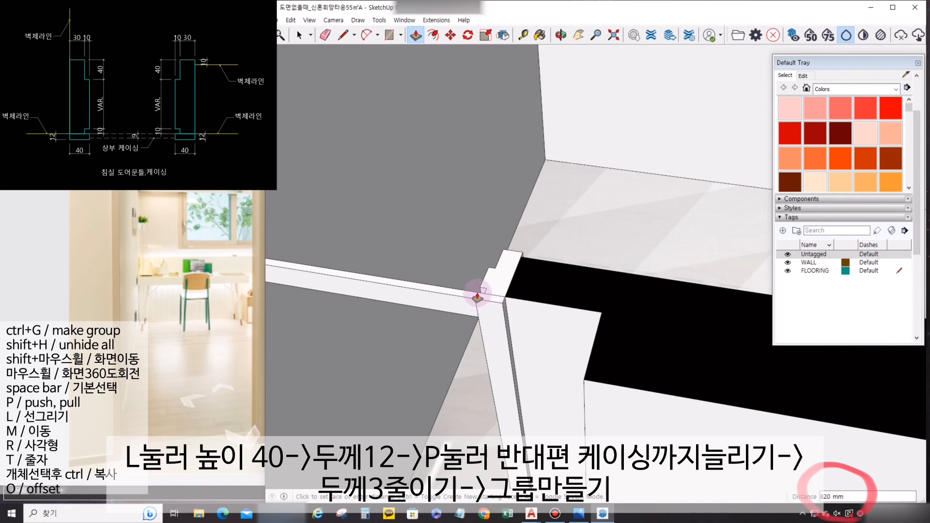
{"action": "left_click", "coordinate": [480, 294]}
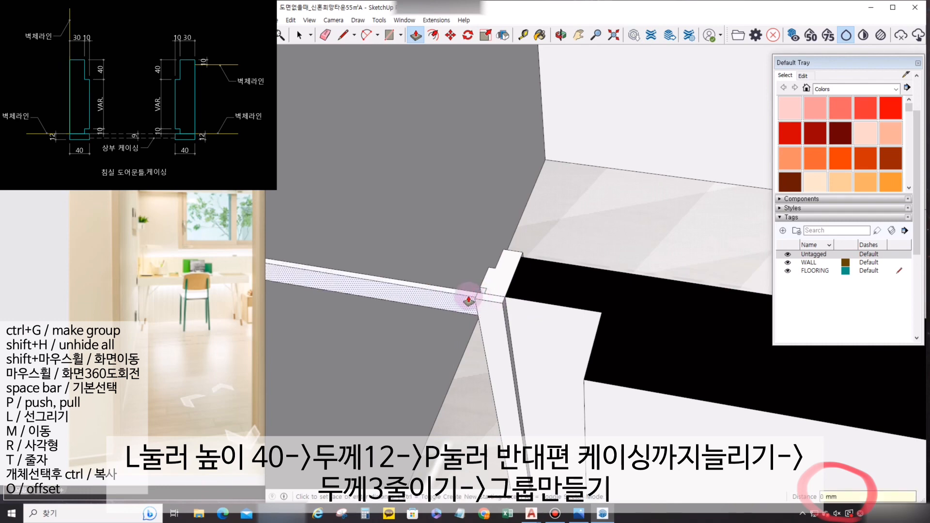
Reduce the top casing's thickness by 3 mm and group it.
{"action": "key", "text": "space"}
{"action": "left_click", "coordinate": [468, 298]}
{"action": "middle_click_drag", "start_coordinate": [492, 263], "coordinate": [460, 290]}
{"action": "middle_click_drag", "start_coordinate": [604, 261], "coordinate": [581, 233]}
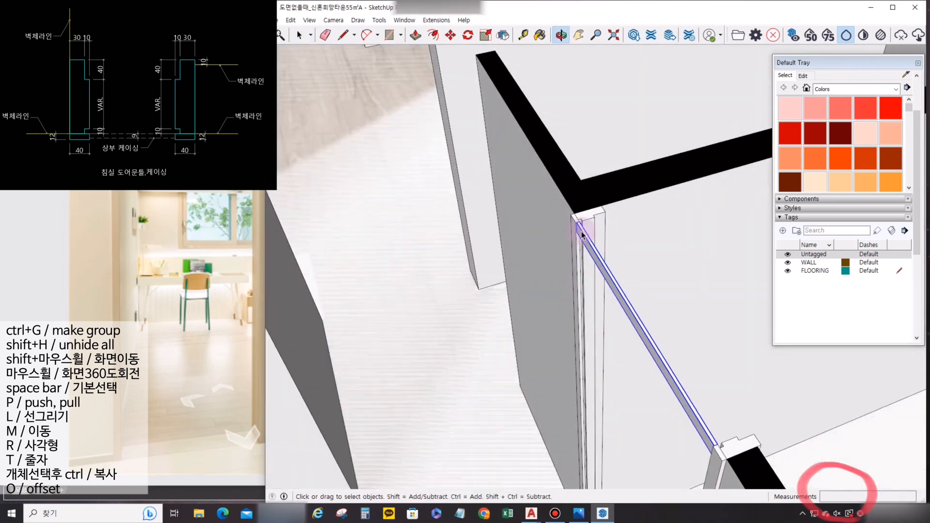
Explode the two door jamb groups and regroup both jambs as one group.
{"action": "scroll", "coordinate": [596, 223], "scroll_direction": "up", "scroll_amount": 2}
{"action": "middle_click_drag", "start_coordinate": [693, 260], "coordinate": [588, 210]}
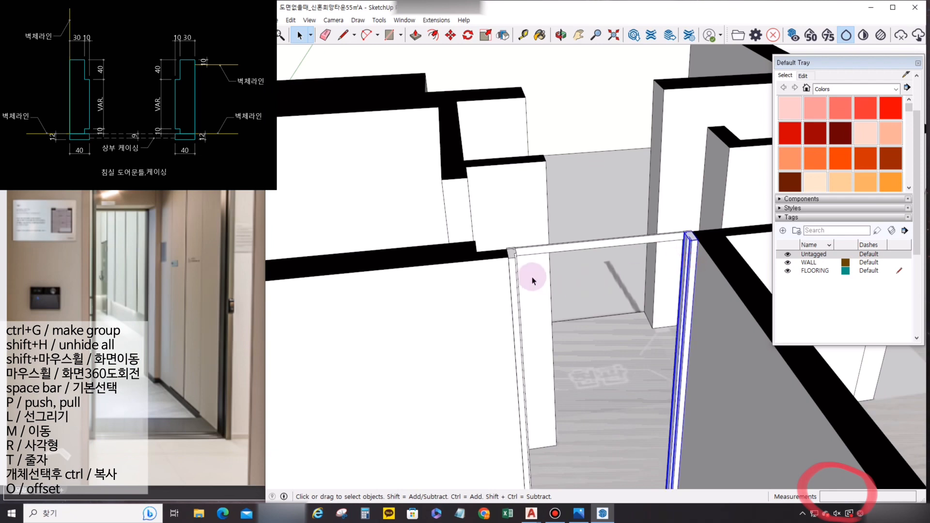
{"action": "left_click", "coordinate": [517, 275]}
{"action": "left_click", "coordinate": [700, 251]}
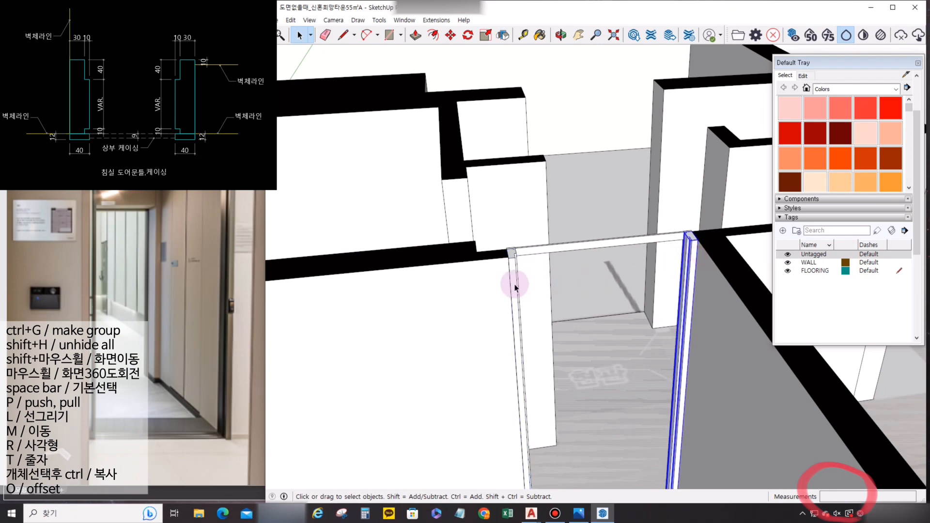
{"action": "left_click", "coordinate": [516, 284]}
{"action": "left_click", "coordinate": [692, 255], "text": "shift"}
{"action": "right_click", "coordinate": [693, 253]}
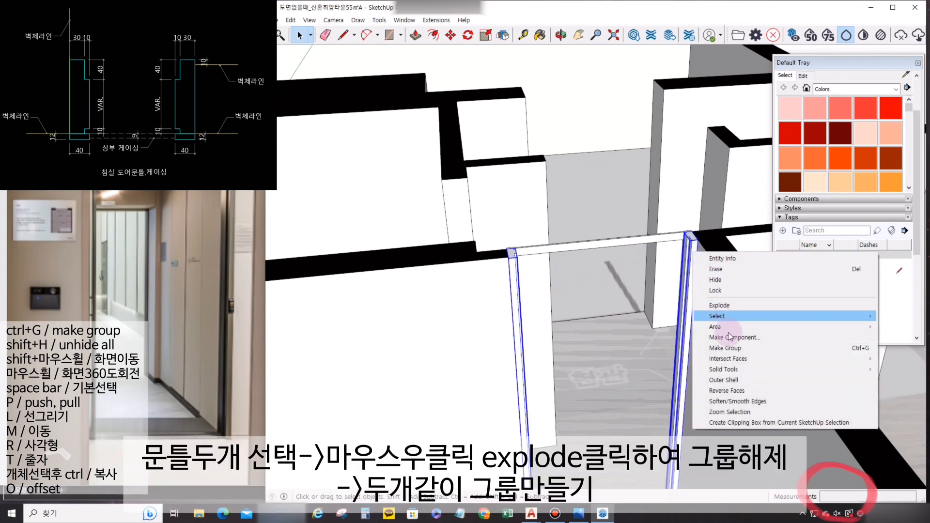
{"action": "left_click", "coordinate": [732, 305]}
{"action": "key", "text": "ctrl+g"}
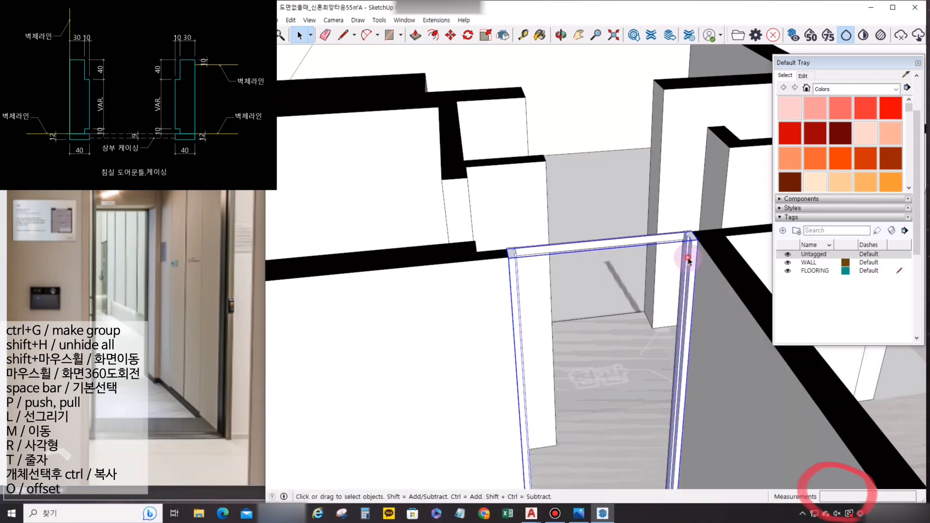
Inside the frame group, copy the jamb's stepped top profile edges 40 mm straight down.
{"action": "scroll", "coordinate": [688, 247], "scroll_direction": "up", "scroll_amount": 2}
{"action": "scroll", "coordinate": [691, 243], "scroll_direction": "up", "scroll_amount": 2}
{"action": "scroll", "coordinate": [684, 231], "scroll_direction": "up", "scroll_amount": 1}
{"action": "left_click", "coordinate": [673, 222]}
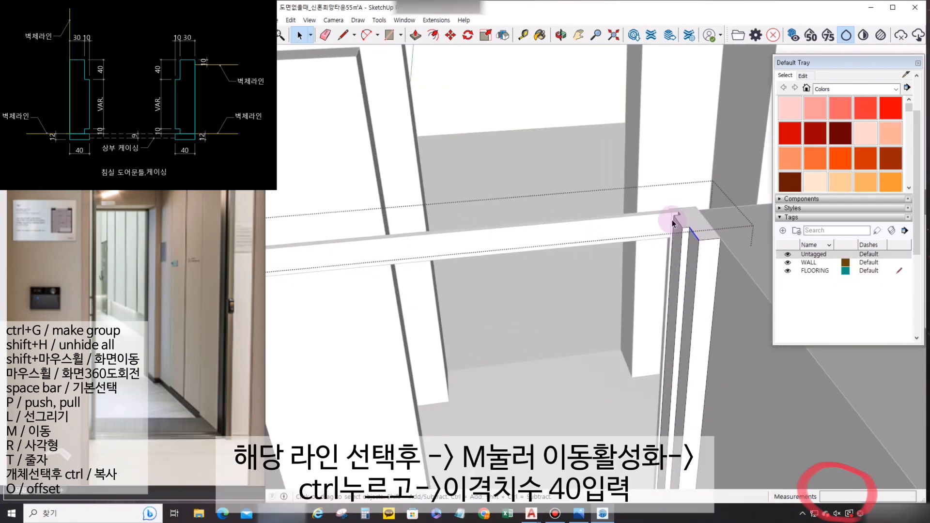
{"action": "scroll", "coordinate": [677, 222], "scroll_direction": "up", "scroll_amount": 2}
{"action": "key", "text": "m"}
{"action": "scroll", "coordinate": [667, 218], "scroll_direction": "up", "scroll_amount": 2}
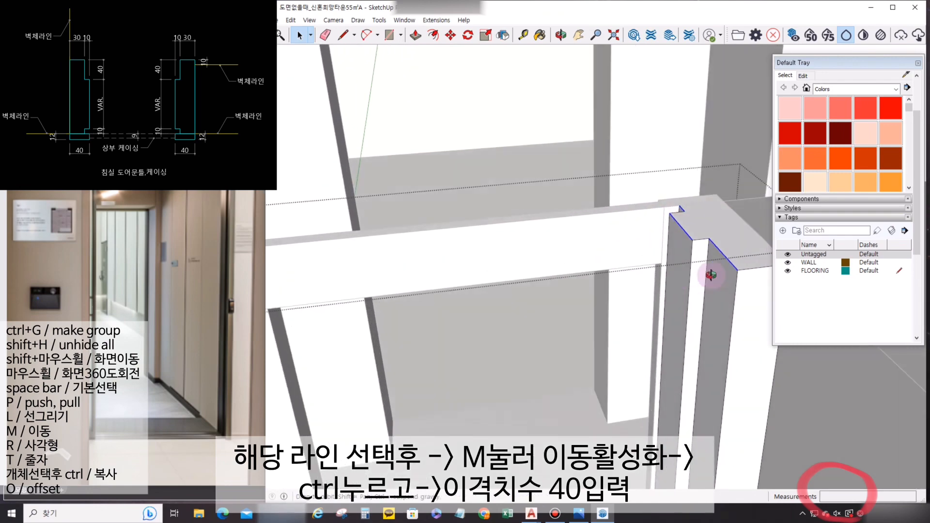
{"action": "left_click", "coordinate": [666, 217]}
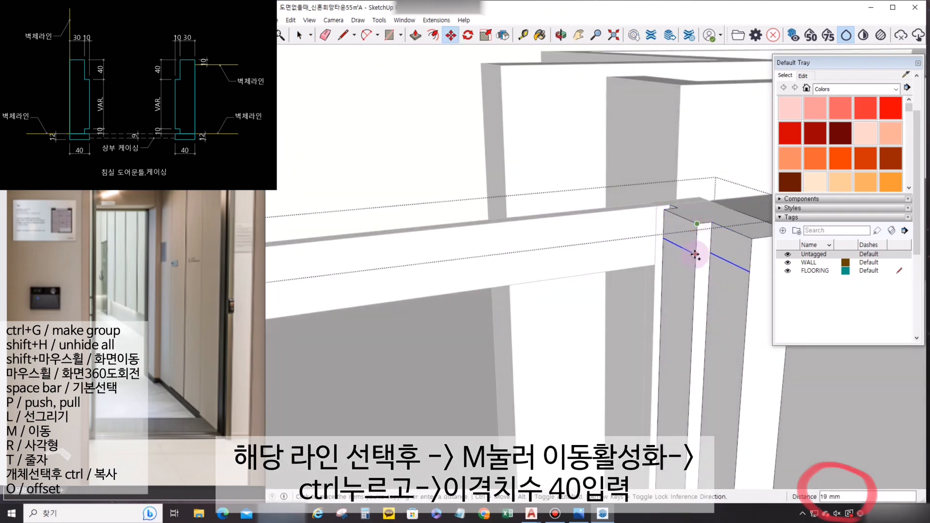
{"action": "type", "text": "40"}
{"action": "key", "text": "Return"}
Push/Pull the jamb's recessed top faces 10 mm flush with the stopper and erase the leftover dividing lines.
{"action": "key", "text": "p"}
{"action": "left_click", "coordinate": [735, 258]}
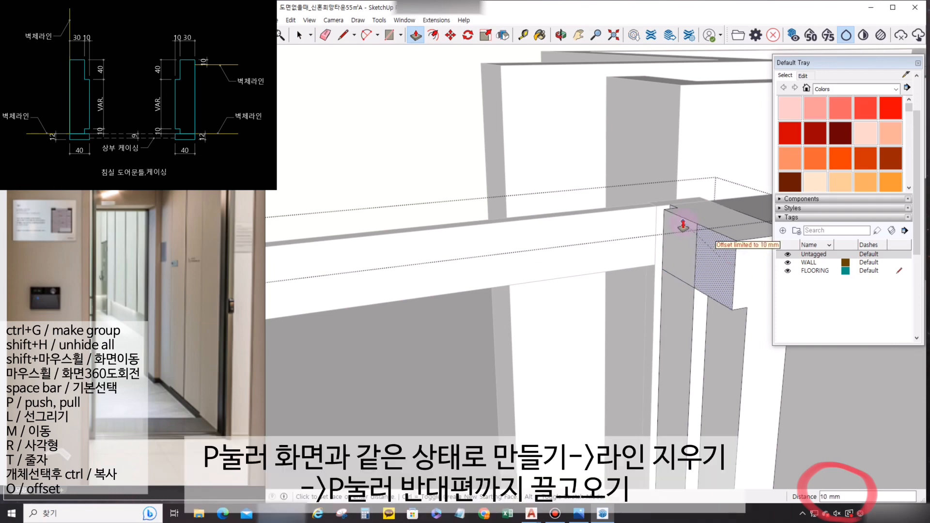
{"action": "left_click", "coordinate": [683, 225]}
{"action": "middle_click_drag", "start_coordinate": [684, 226], "coordinate": [552, 210]}
{"action": "key", "text": "space"}
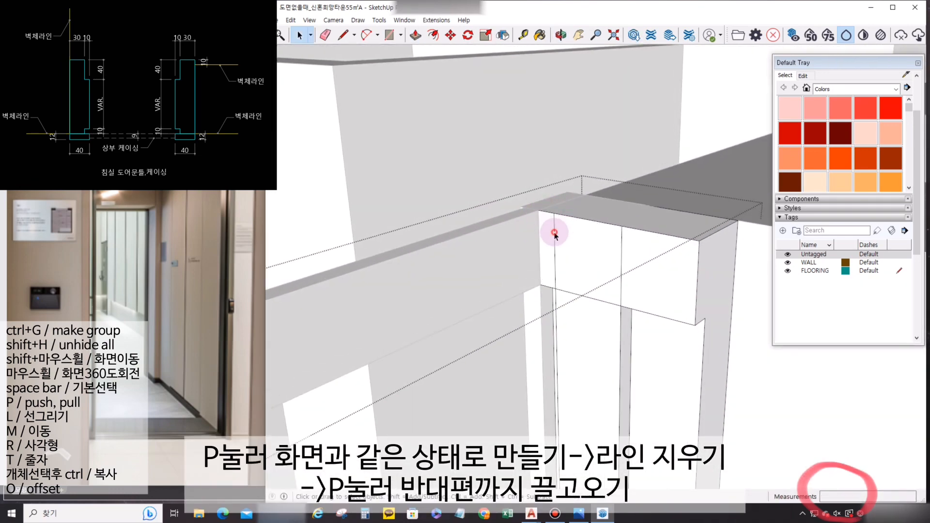
{"action": "left_click", "coordinate": [555, 234]}
Extrude the 40 mm high top section across the opening to the opposite jamb to form the head frame.
{"action": "mouse_move", "coordinate": [622, 263]}
{"action": "middle_mouse_down"}
{"action": "mouse_move", "coordinate": [617, 258]}
{"action": "mouse_move", "coordinate": [630, 264]}
{"action": "mouse_move", "coordinate": [519, 289]}
{"action": "mouse_move", "coordinate": [397, 261]}
{"action": "mouse_move", "coordinate": [411, 170]}
{"action": "mouse_move", "coordinate": [389, 177]}
{"action": "mouse_move", "coordinate": [653, 442]}
{"action": "mouse_move", "coordinate": [660, 474]}
{"action": "mouse_move", "coordinate": [499, 316]}
{"action": "mouse_move", "coordinate": [505, 425]}
{"action": "mouse_move", "coordinate": [484, 243]}
{"action": "mouse_move", "coordinate": [480, 322]}
{"action": "mouse_move", "coordinate": [497, 242]}
{"action": "mouse_move", "coordinate": [483, 249]}
{"action": "mouse_move", "coordinate": [451, 155]}
{"action": "middle_mouse_up"}
{"action": "key", "text": "p"}
{"action": "left_click", "coordinate": [384, 258]}
{"action": "left_click", "coordinate": [381, 241]}
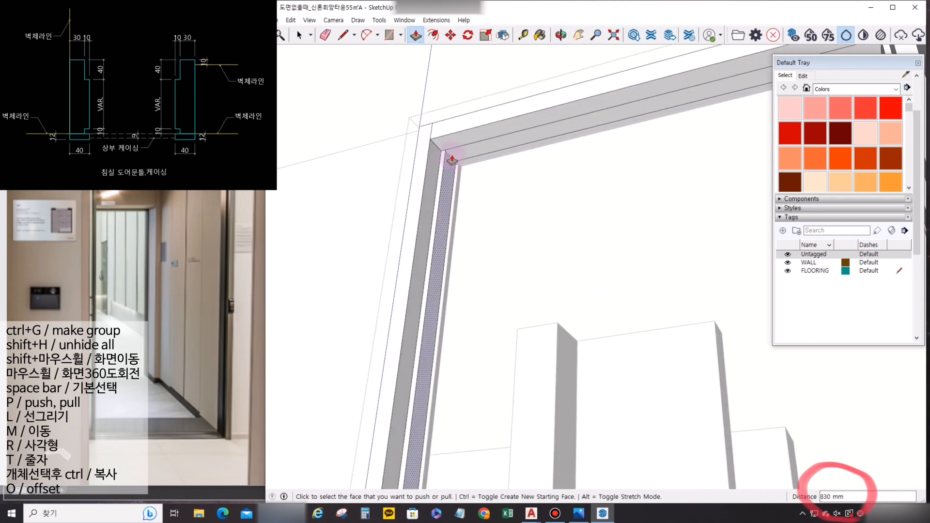
Draw a line along the top of the jamb's protruding stopper face where it meets the head frame.
{"action": "key", "text": "space"}
{"action": "key", "text": "l"}
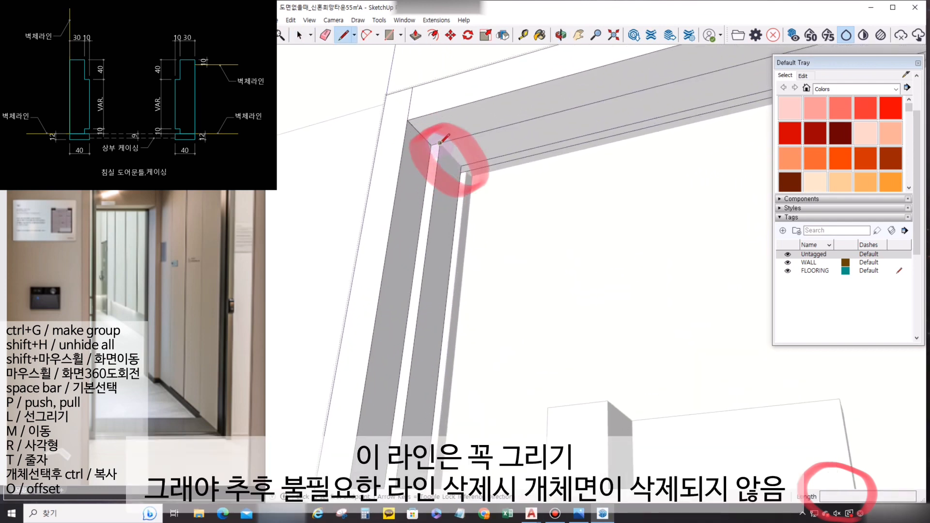
{"action": "left_click", "coordinate": [439, 144]}
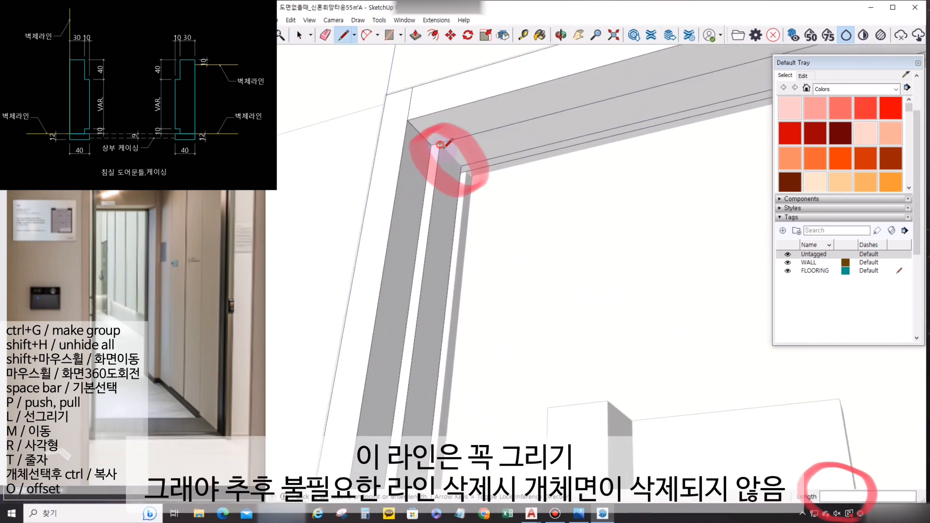
{"action": "left_click", "coordinate": [461, 170]}
{"action": "key", "text": "space"}
Push the casing-side strip on the head frame's underside up 10 mm to match the jamb's notch.
{"action": "middle_click_drag", "start_coordinate": [462, 170], "coordinate": [464, 205]}
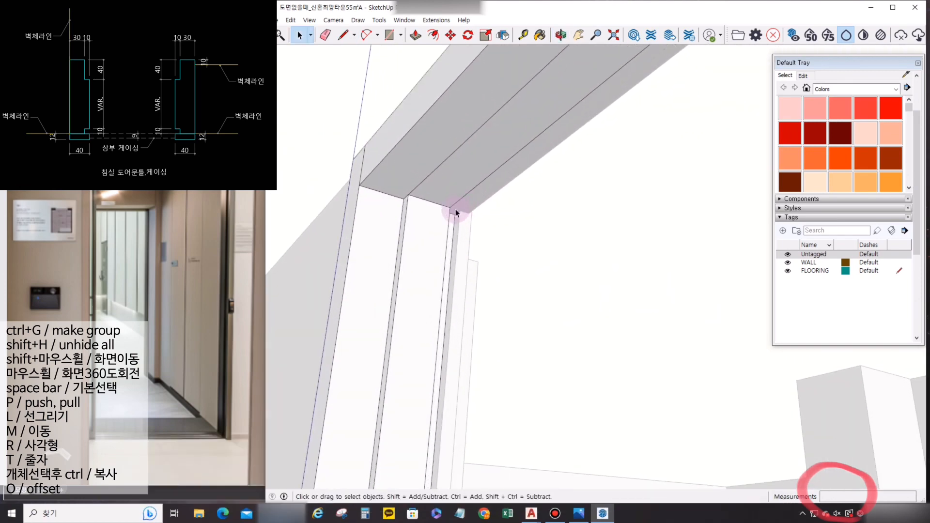
{"action": "key", "text": "p"}
{"action": "left_click", "coordinate": [454, 208]}
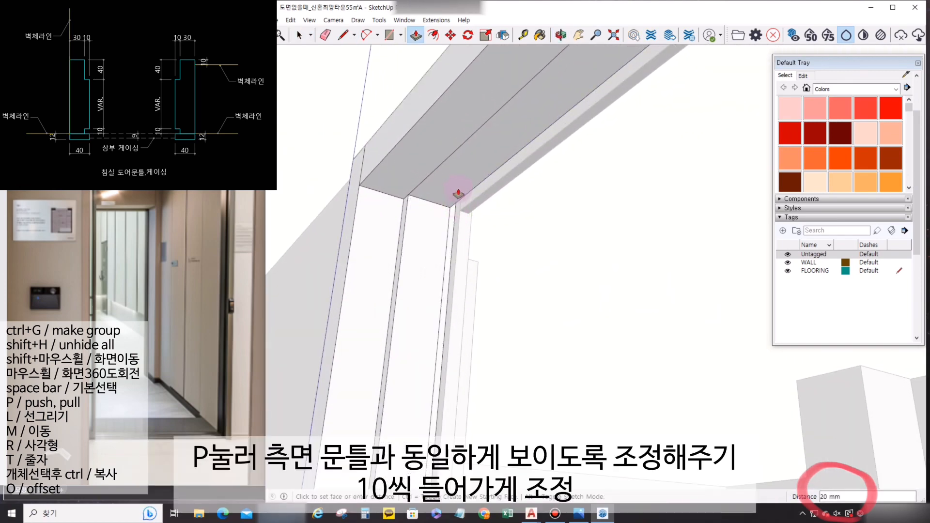
{"action": "middle_click_drag", "start_coordinate": [470, 232], "coordinate": [391, 182]}
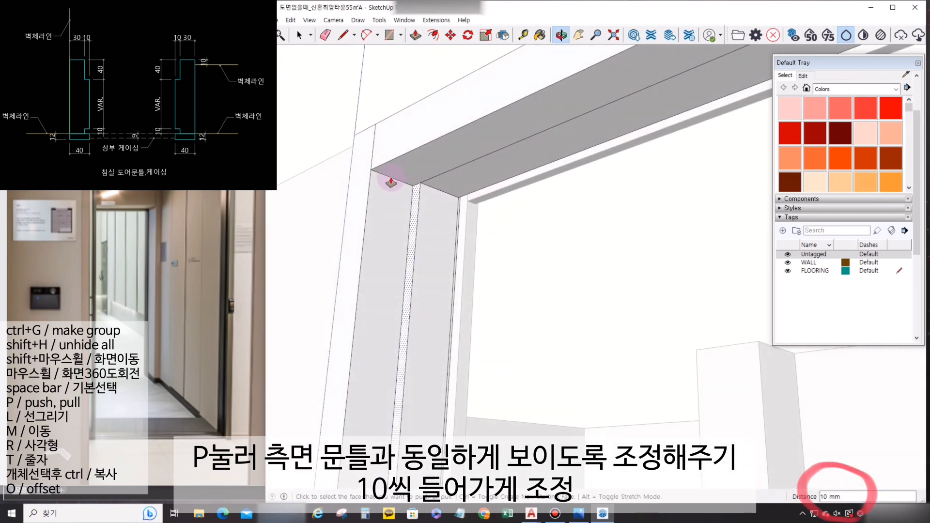
Measure the front widths of the jamb and the head frame near their corner with the Line tool.
{"action": "key", "text": "space"}
{"action": "key", "text": "l"}
{"action": "left_click", "coordinate": [346, 203]}
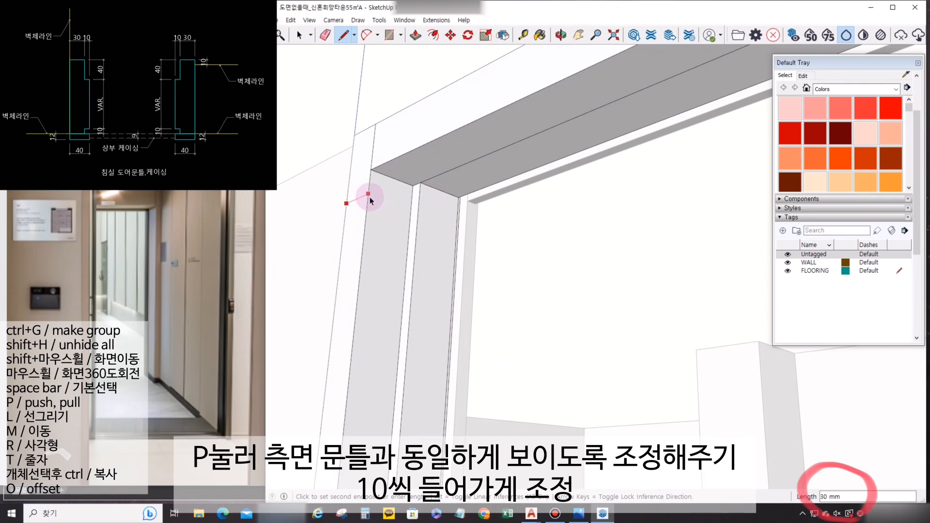
{"action": "key", "text": "space"}
{"action": "key", "text": "l"}
{"action": "left_click", "coordinate": [402, 154]}
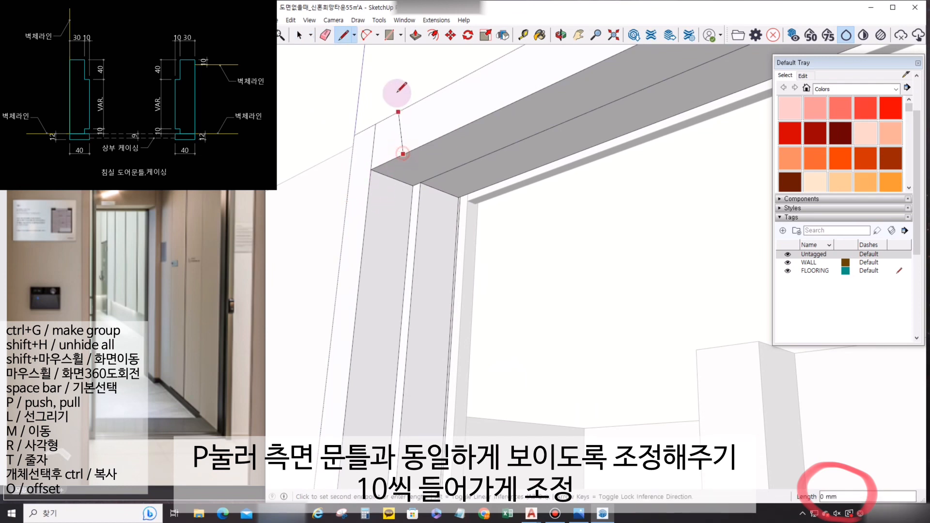
Push the head frame's underside strip opposite the casing up 10 mm to match the jamb's stopper step.
{"action": "key", "text": "p"}
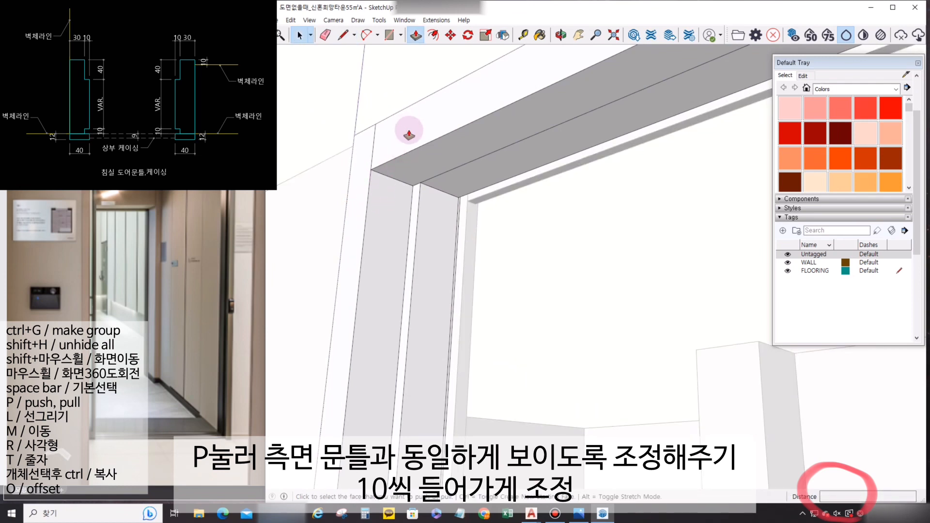
{"action": "left_click", "coordinate": [441, 154]}
{"action": "type", "text": "10"}
{"action": "key", "text": "Return"}
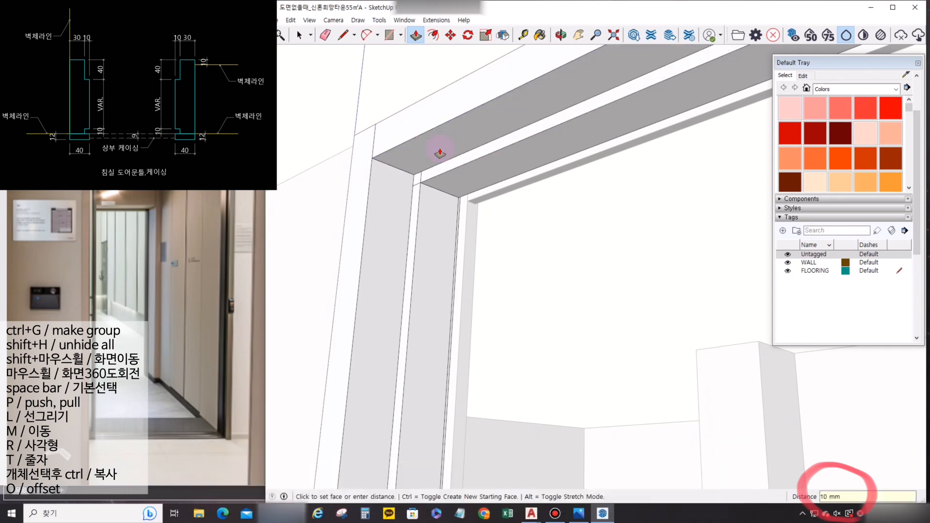
Turn off the visibility of the Untagged tag.
{"action": "key", "text": "space"}
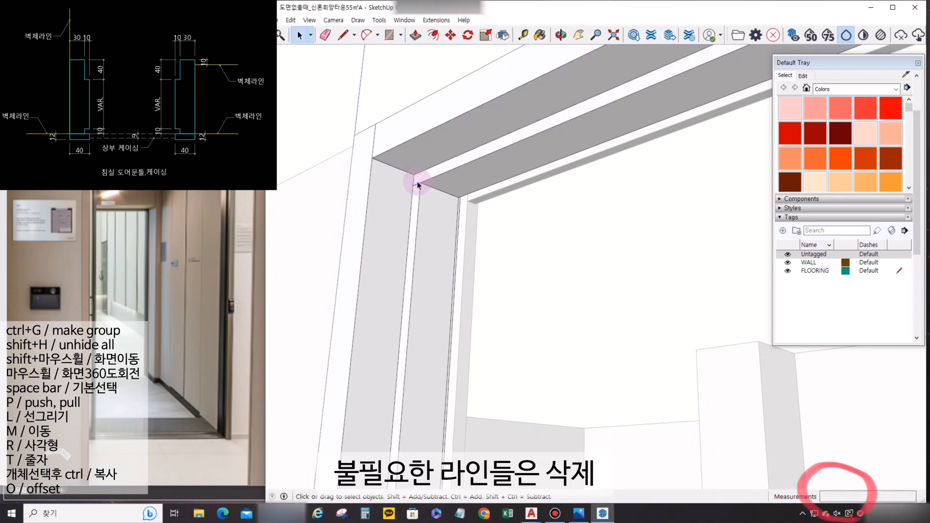
{"action": "middle_click_drag", "start_coordinate": [401, 182], "coordinate": [629, 272]}
{"action": "middle_click_drag", "start_coordinate": [537, 195], "coordinate": [574, 204]}
{"action": "left_click", "coordinate": [574, 200]}
{"action": "left_click", "coordinate": [787, 255]}
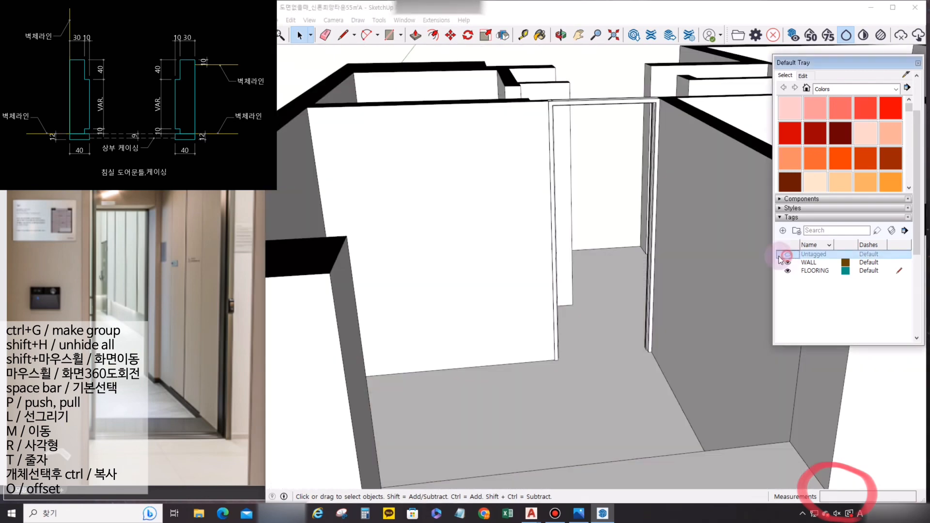
Compare the modeled bedroom door frame and casing with the door in the reference photo.
{"action": "middle_click_drag", "start_coordinate": [559, 254], "coordinate": [528, 276]}
{"action": "scroll", "coordinate": [575, 161], "scroll_direction": "up", "scroll_amount": 5}
{"action": "middle_click_drag", "start_coordinate": [590, 254], "coordinate": [551, 183]}
{"action": "scroll", "coordinate": [586, 241], "scroll_direction": "up", "scroll_amount": 3}
{"action": "mouse_move", "coordinate": [586, 241]}
{"action": "middle_mouse_down"}
{"action": "mouse_move", "coordinate": [553, 238]}
{"action": "mouse_move", "coordinate": [610, 233]}
{"action": "mouse_move", "coordinate": [610, 243]}
{"action": "mouse_move", "coordinate": [627, 236]}
{"action": "mouse_move", "coordinate": [622, 242]}
{"action": "middle_mouse_up"}
{"action": "left_click", "coordinate": [580, 514]}
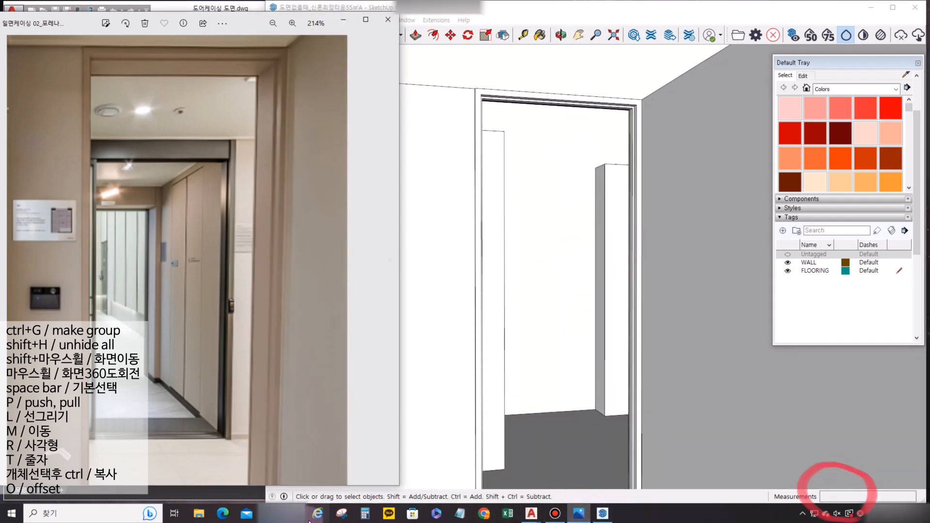
{"action": "left_click", "coordinate": [504, 152]}
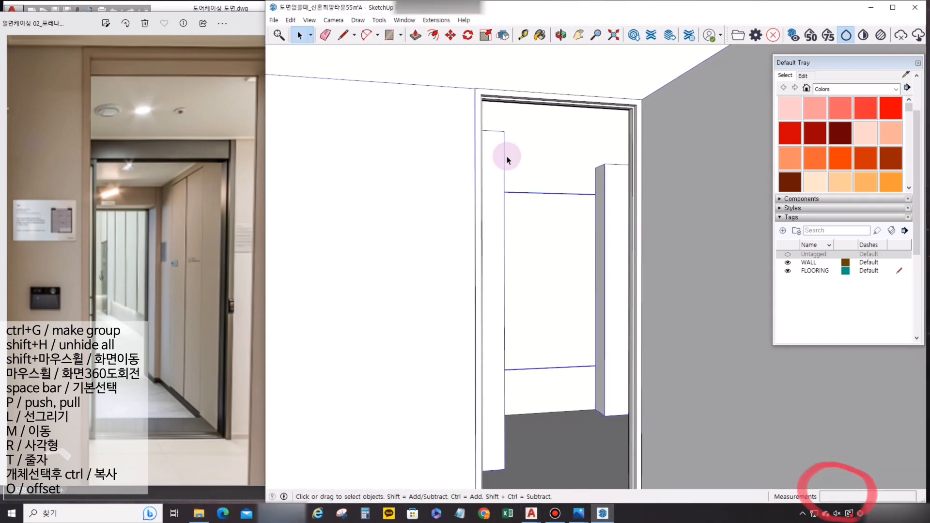
Examine the upper corners of the bedroom door frame from both sides, checking how the casing, jamb and head pieces meet.
{"action": "mouse_move", "coordinate": [505, 152]}
{"action": "middle_mouse_down"}
{"action": "mouse_move", "coordinate": [706, 353]}
{"action": "mouse_move", "coordinate": [699, 269]}
{"action": "mouse_move", "coordinate": [540, 197]}
{"action": "mouse_move", "coordinate": [551, 155]}
{"action": "mouse_move", "coordinate": [565, 190]}
{"action": "mouse_move", "coordinate": [650, 281]}
{"action": "mouse_move", "coordinate": [519, 234]}
{"action": "mouse_move", "coordinate": [550, 197]}
{"action": "mouse_move", "coordinate": [557, 214]}
{"action": "mouse_move", "coordinate": [573, 141]}
{"action": "middle_mouse_up"}
{"action": "left_click", "coordinate": [585, 88]}
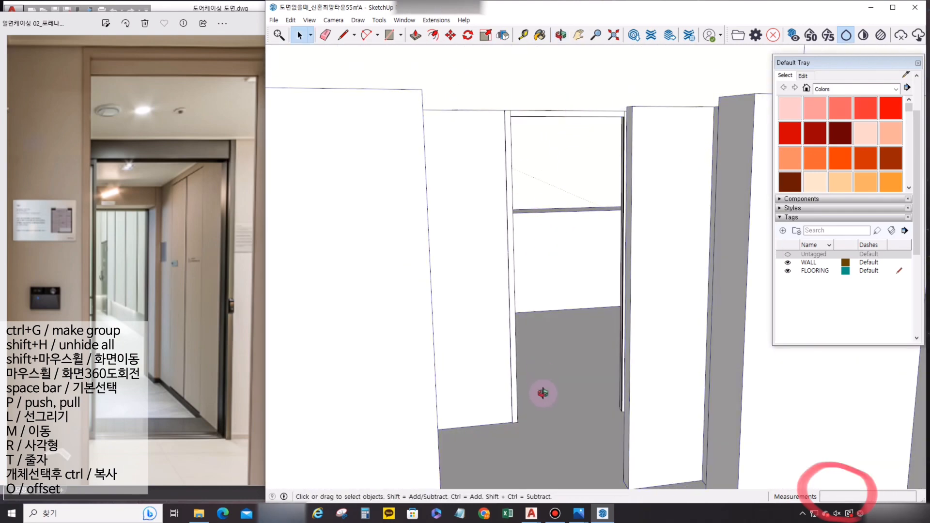
{"action": "middle_click_drag", "start_coordinate": [542, 393], "coordinate": [586, 386]}
{"action": "scroll", "coordinate": [601, 125], "scroll_direction": "up", "scroll_amount": 3}
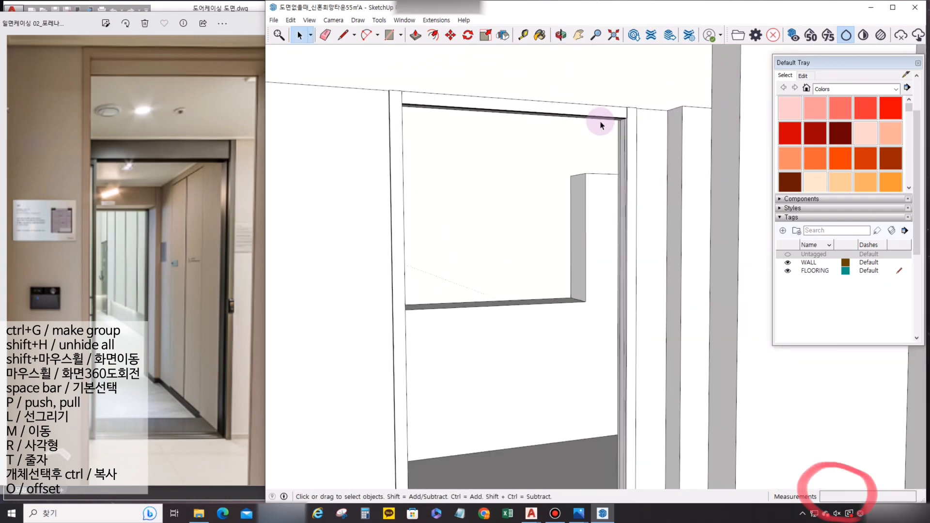
{"action": "middle_click_drag", "start_coordinate": [601, 125], "coordinate": [216, 363]}
{"action": "middle_click_drag", "start_coordinate": [521, 287], "coordinate": [632, 209]}
{"action": "scroll", "coordinate": [629, 100], "scroll_direction": "up", "scroll_amount": 5}
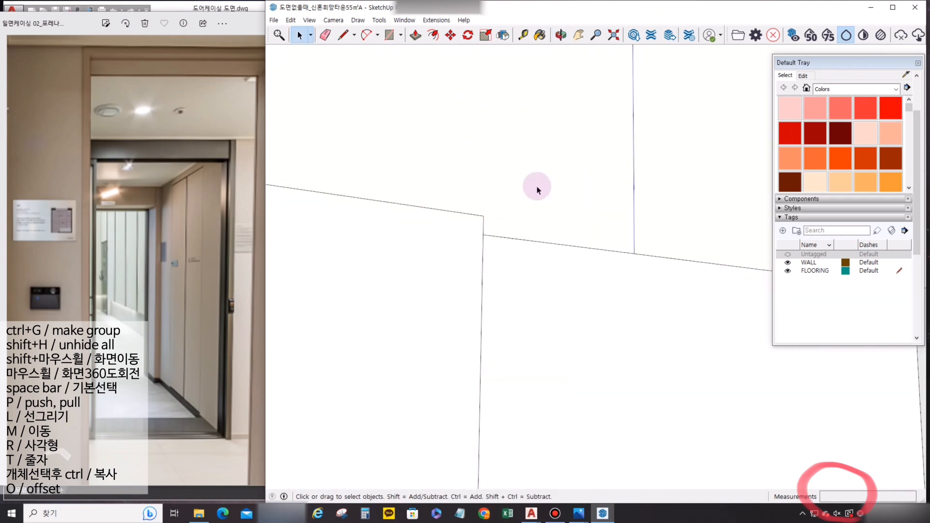
{"action": "middle_click_drag", "start_coordinate": [537, 190], "coordinate": [461, 244]}
{"action": "scroll", "coordinate": [484, 268], "scroll_direction": "down", "scroll_amount": 5}
{"action": "middle_click_drag", "start_coordinate": [501, 291], "coordinate": [530, 256]}
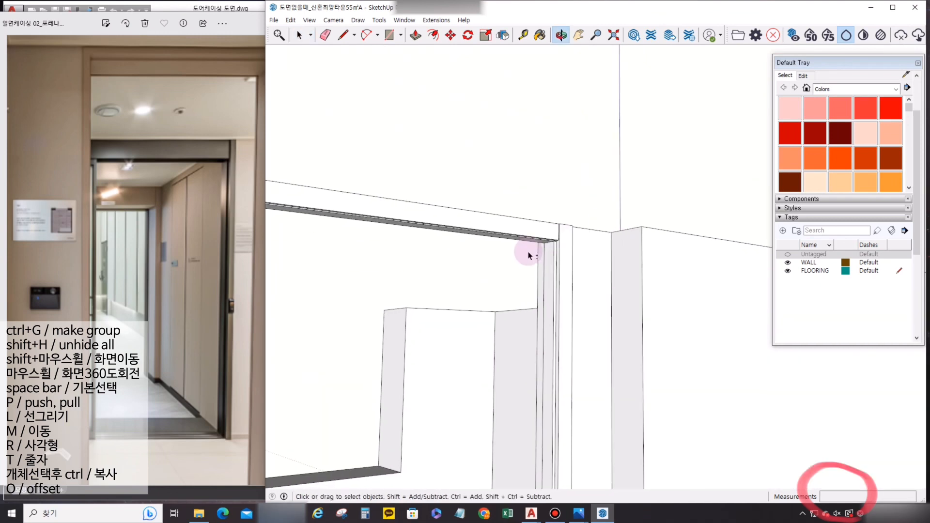
{"action": "scroll", "coordinate": [549, 251], "scroll_direction": "up", "scroll_amount": 4}
{"action": "scroll", "coordinate": [612, 241], "scroll_direction": "down", "scroll_amount": 2}
{"action": "double_click", "coordinate": [714, 202]}
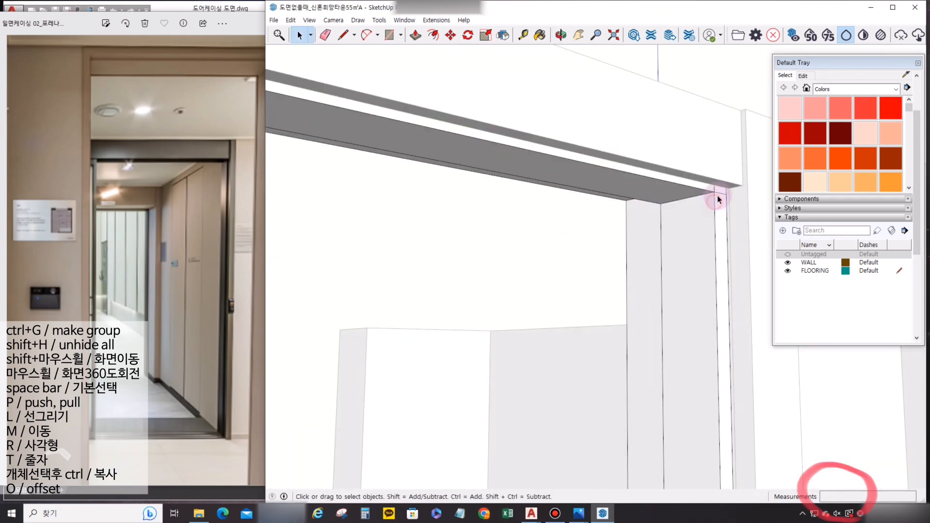
{"action": "middle_click_drag", "start_coordinate": [711, 218], "coordinate": [501, 173]}
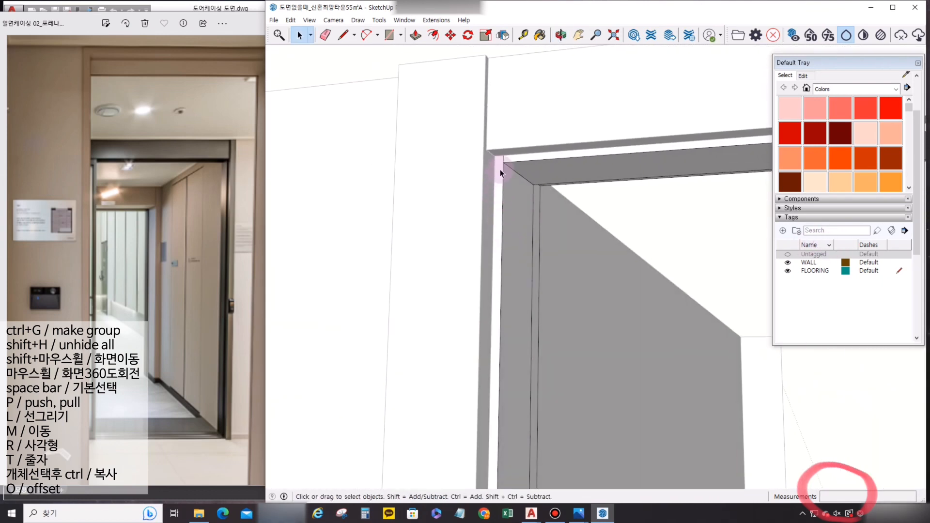
{"action": "scroll", "coordinate": [539, 210], "scroll_direction": "down", "scroll_amount": 4}
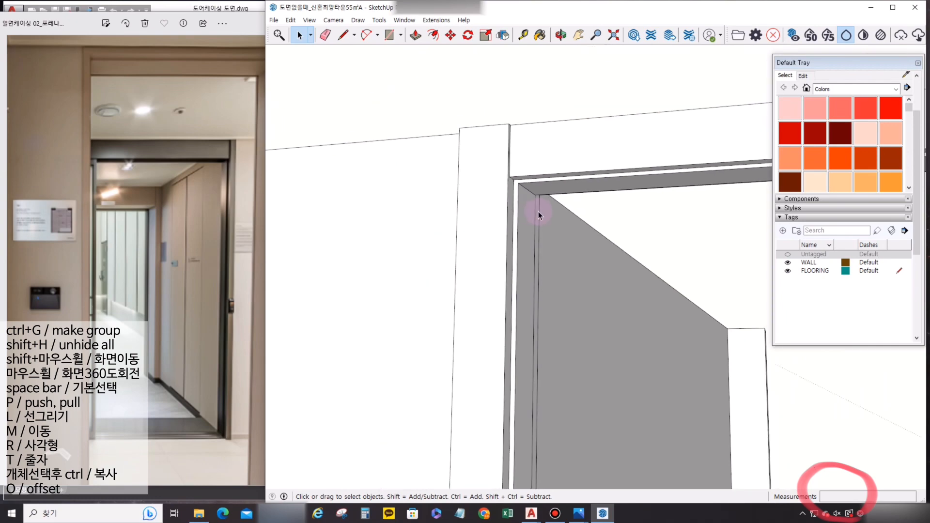
{"action": "scroll", "coordinate": [542, 211], "scroll_direction": "down", "scroll_amount": 4}
{"action": "middle_click_drag", "start_coordinate": [541, 212], "coordinate": [601, 310]}
{"action": "scroll", "coordinate": [686, 226], "scroll_direction": "up", "scroll_amount": 6}
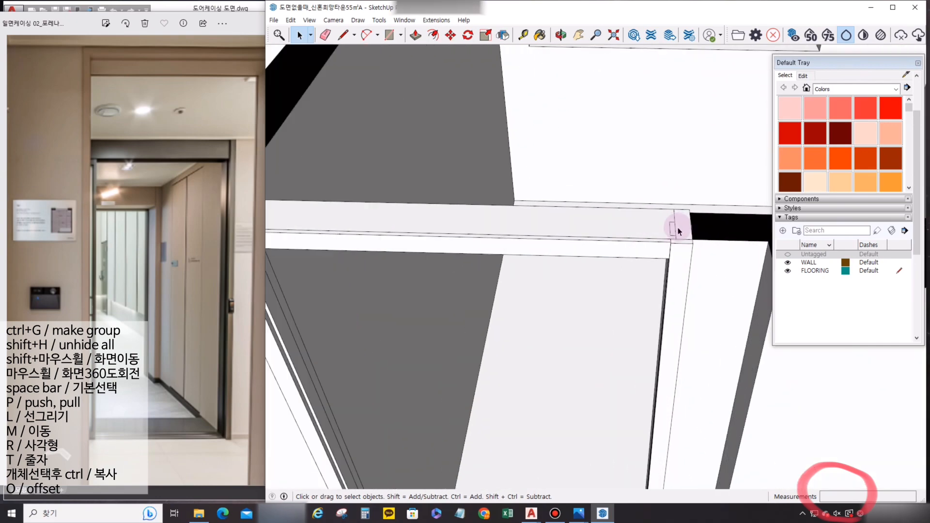
Open the head frame's group to check its top face near the jamb, and undo the last change there.
{"action": "triple_click", "coordinate": [677, 226]}
{"action": "left_click", "coordinate": [676, 222]}
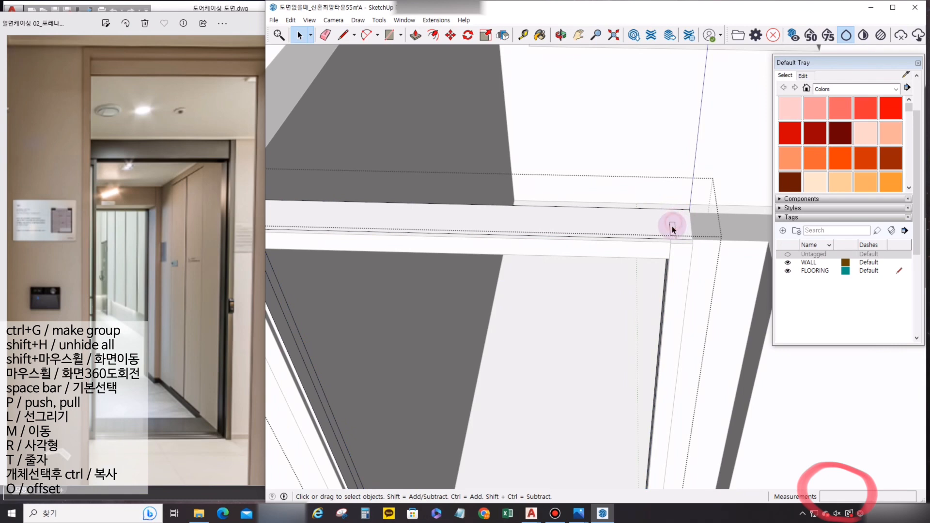
{"action": "left_click", "coordinate": [675, 228]}
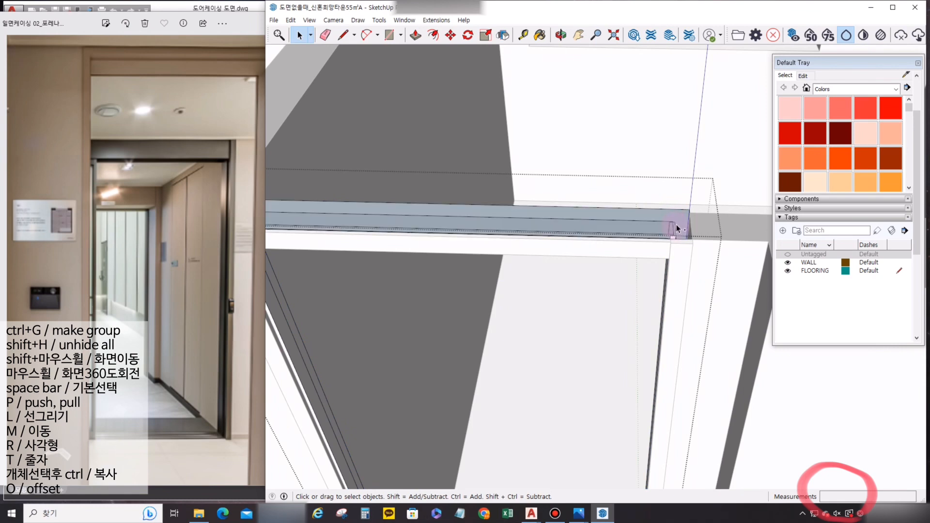
{"action": "key", "text": "ctrl+z"}
{"action": "scroll", "coordinate": [675, 226], "scroll_direction": "up", "scroll_amount": 2}
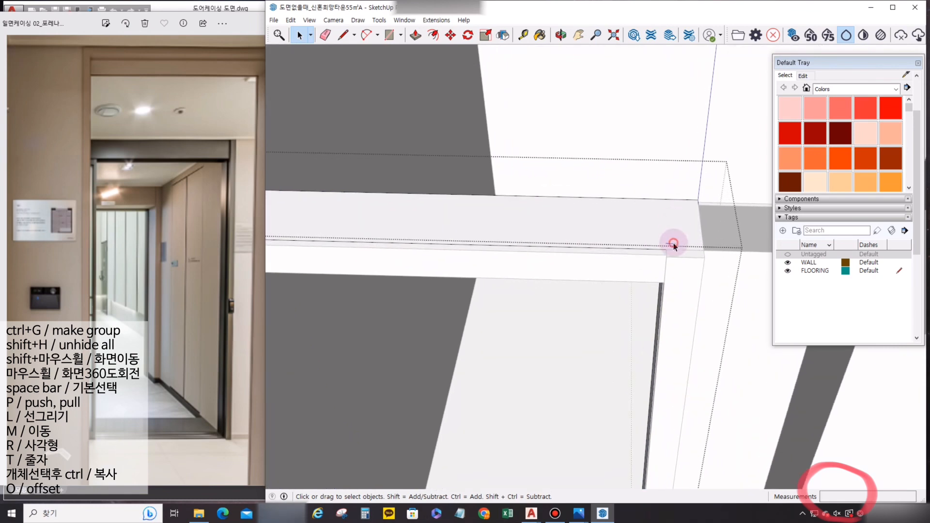
{"action": "middle_click_drag", "start_coordinate": [675, 252], "coordinate": [673, 181]}
{"action": "scroll", "coordinate": [603, 234], "scroll_direction": "down", "scroll_amount": 3}
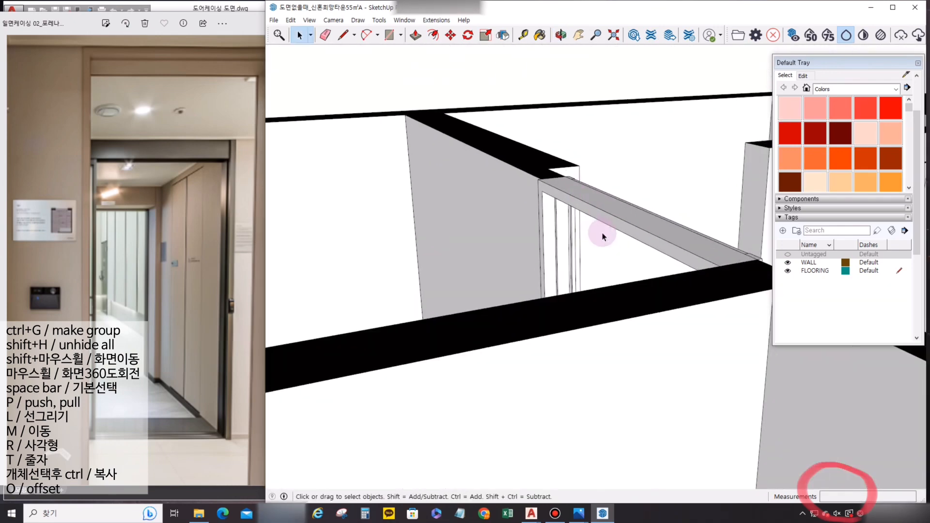
Select the bedroom door's casing, jamb and head pieces together.
{"action": "middle_click_drag", "start_coordinate": [602, 234], "coordinate": [698, 271]}
{"action": "scroll", "coordinate": [600, 247], "scroll_direction": "down", "scroll_amount": 4}
{"action": "middle_click_drag", "start_coordinate": [658, 327], "coordinate": [544, 235]}
{"action": "left_click", "coordinate": [553, 238]}
{"action": "scroll", "coordinate": [552, 238], "scroll_direction": "up", "scroll_amount": 2}
{"action": "left_click", "coordinate": [550, 239]}
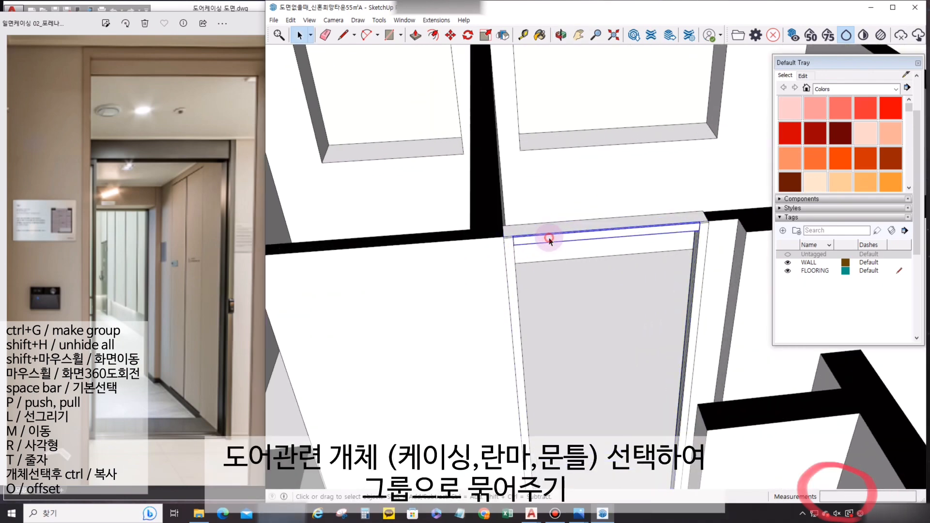
{"action": "left_click", "coordinate": [511, 251], "text": "ctrl"}
{"action": "left_click", "coordinate": [694, 224], "text": "ctrl"}
{"action": "left_click", "coordinate": [641, 230], "text": "ctrl"}
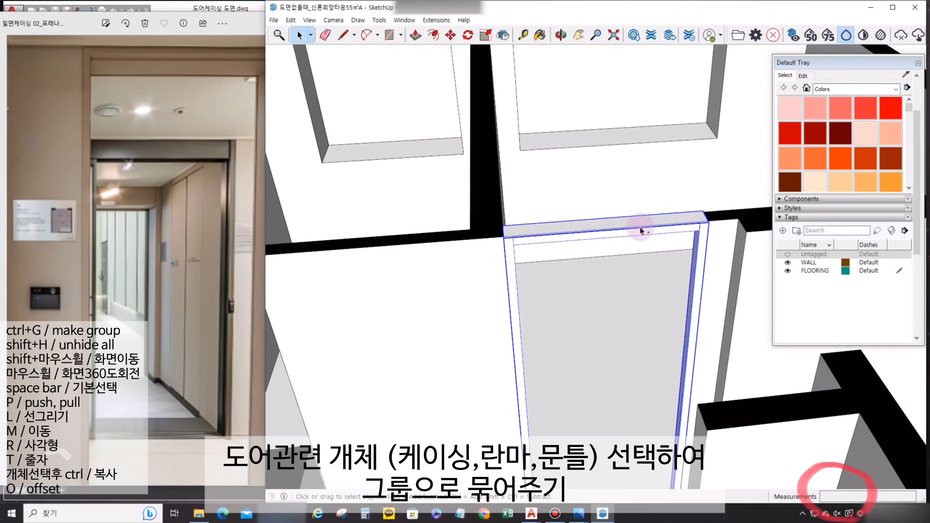
Copy the selected door pieces from their upper front corner to the matching wall corner of the other bedroom's door opening.
{"action": "scroll", "coordinate": [602, 238], "scroll_direction": "down", "scroll_amount": 6}
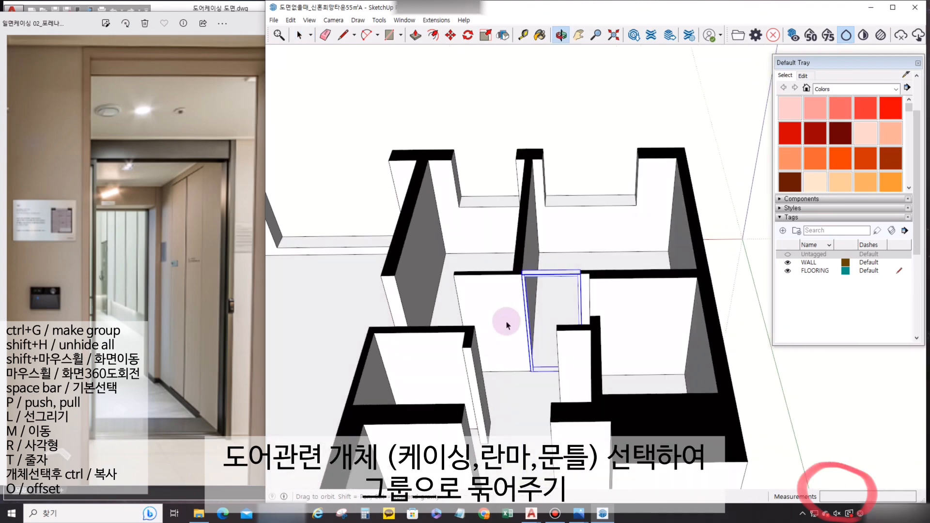
{"action": "scroll", "coordinate": [528, 295], "scroll_direction": "up", "scroll_amount": 3}
{"action": "key", "text": "m"}
{"action": "scroll", "coordinate": [513, 267], "scroll_direction": "up", "scroll_amount": 5}
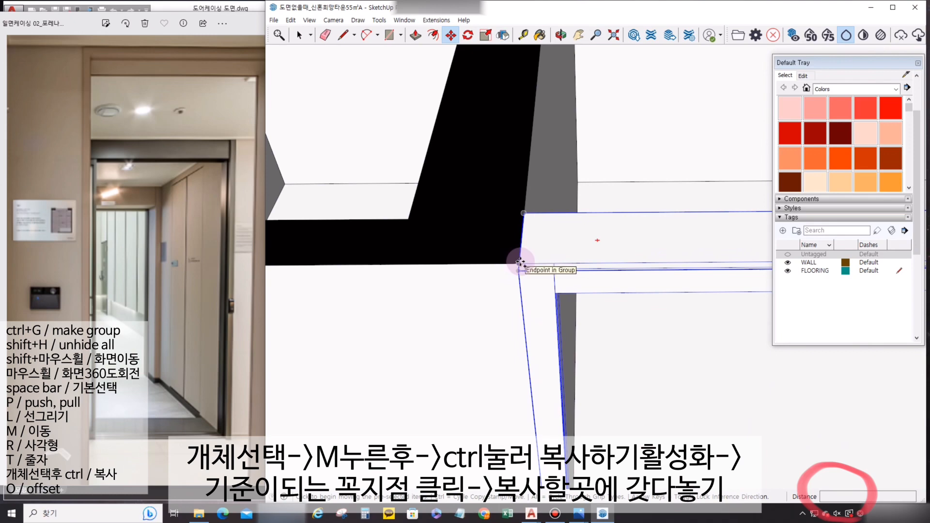
{"action": "key", "text": "ctrl"}
{"action": "left_click", "coordinate": [520, 262]}
{"action": "scroll", "coordinate": [354, 305], "scroll_direction": "down", "scroll_amount": 4}
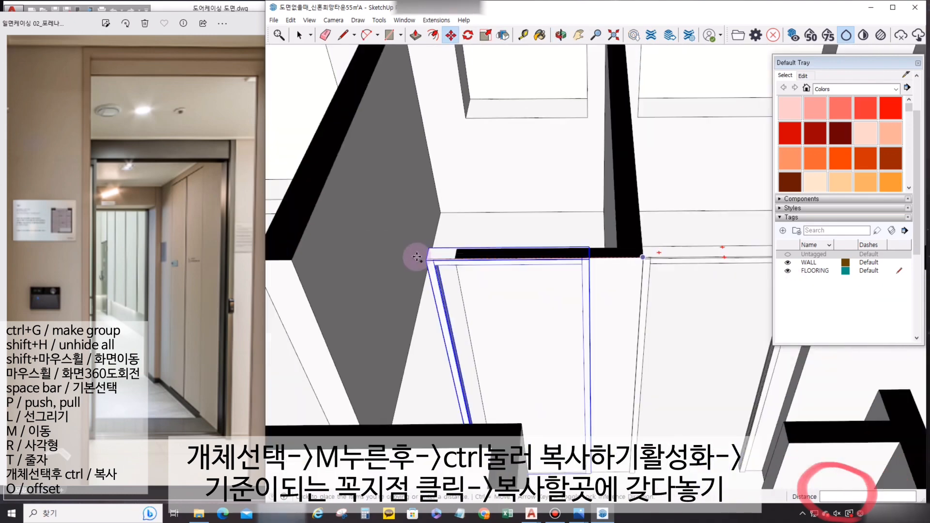
{"action": "middle_click_drag", "start_coordinate": [417, 257], "coordinate": [601, 249], "text": "shift"}
{"action": "left_click", "coordinate": [609, 248]}
{"action": "key", "text": "space"}
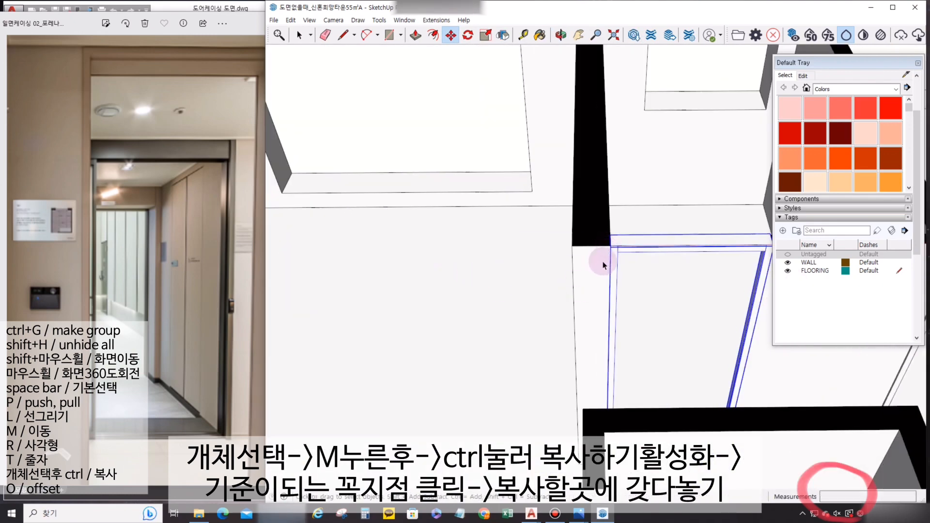
At the base of the master bedroom door opening, draw a line along the wall end, 10 mm longer than the wall thickness.
{"action": "scroll", "coordinate": [664, 307], "scroll_direction": "down", "scroll_amount": 5}
{"action": "middle_click_drag", "start_coordinate": [664, 307], "coordinate": [594, 272]}
{"action": "middle_click_drag", "start_coordinate": [554, 95], "coordinate": [586, 279], "text": "shift"}
{"action": "scroll", "coordinate": [588, 181], "scroll_direction": "up", "scroll_amount": 5}
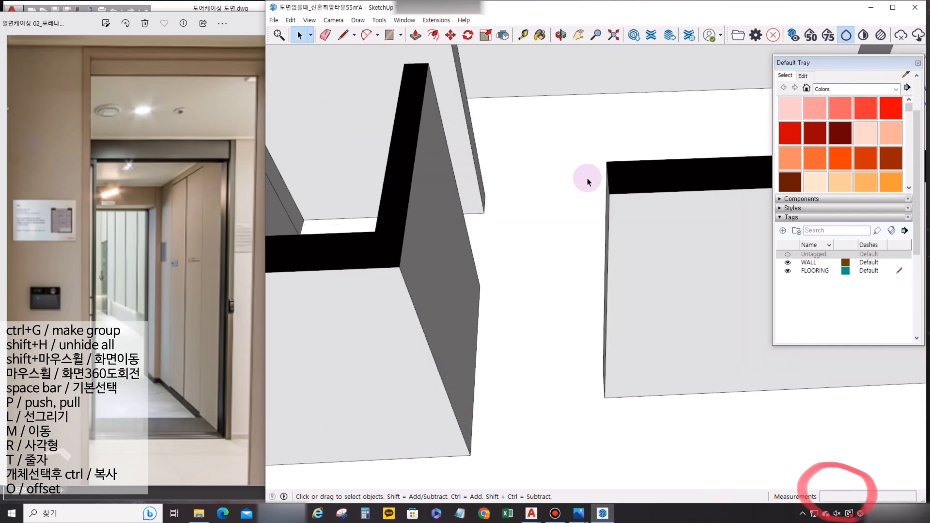
{"action": "middle_click_drag", "start_coordinate": [520, 333], "coordinate": [552, 362]}
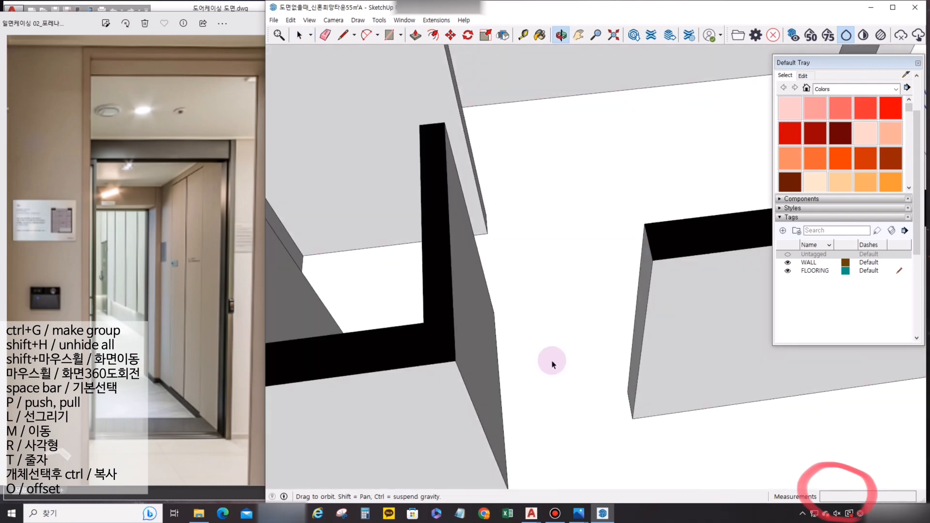
{"action": "key", "text": "l"}
{"action": "scroll", "coordinate": [622, 417], "scroll_direction": "up", "scroll_amount": 4}
{"action": "left_click", "coordinate": [642, 418]}
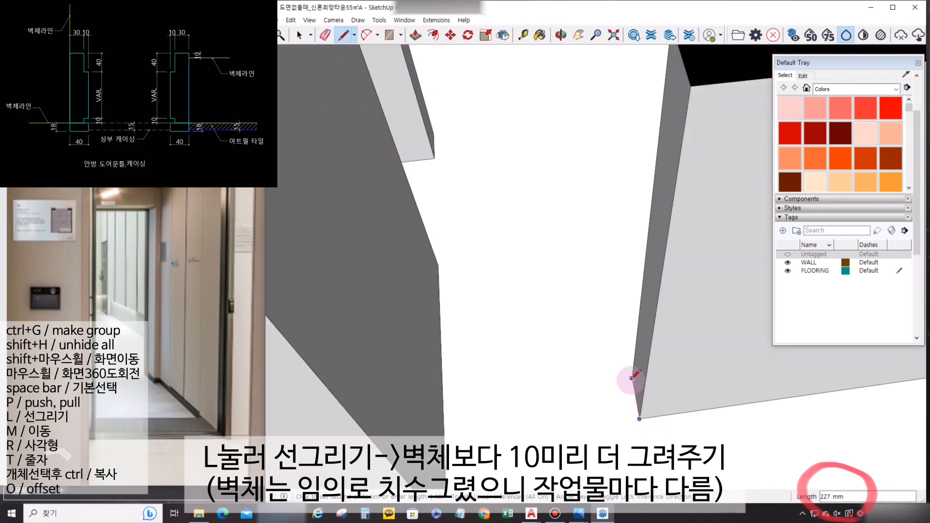
{"action": "scroll", "coordinate": [633, 377], "scroll_direction": "up", "scroll_amount": 2}
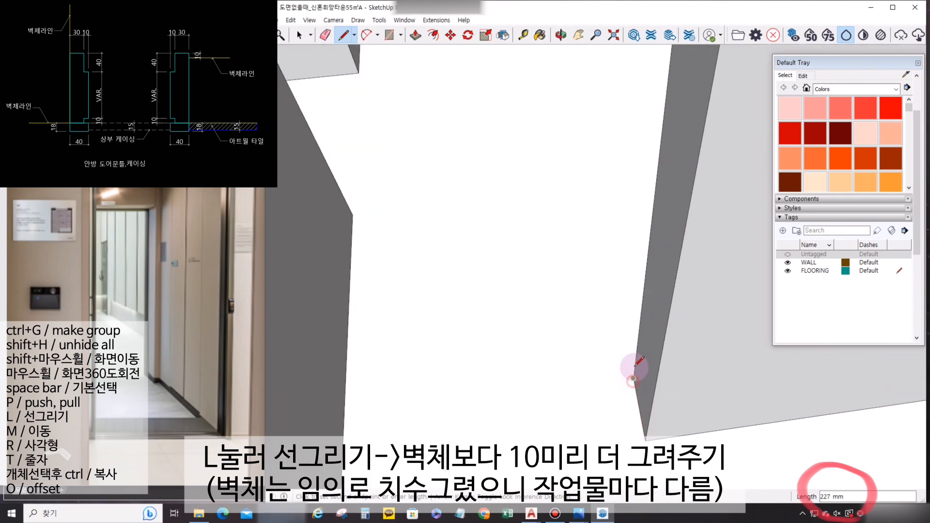
{"action": "left_click", "coordinate": [634, 378]}
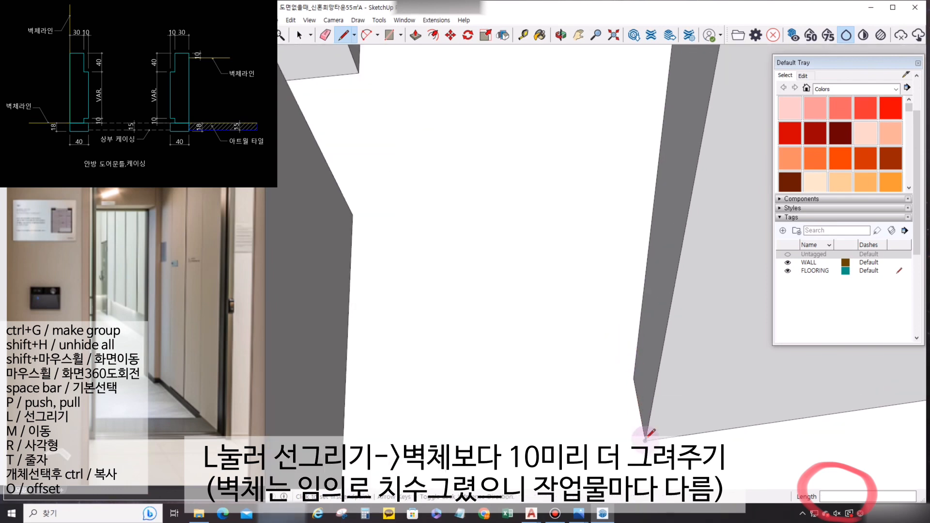
{"action": "left_click", "coordinate": [645, 439]}
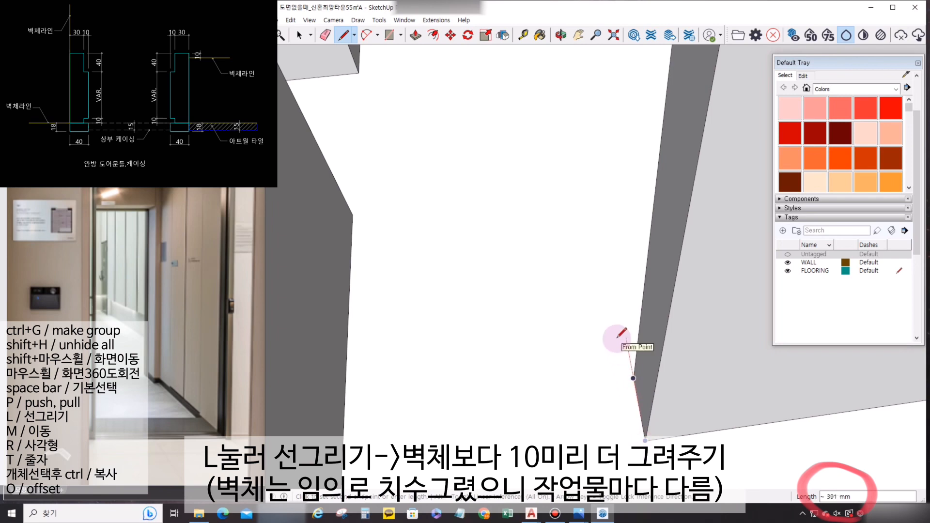
{"action": "key", "text": "Return"}
Complete the master bedroom jamb profile: 30 mm thick, 40 mm door recess, 10 mm stopper, 187 mm straight run and a 10 by 10 mm notch.
{"action": "middle_click_drag", "start_coordinate": [617, 334], "coordinate": [575, 380]}
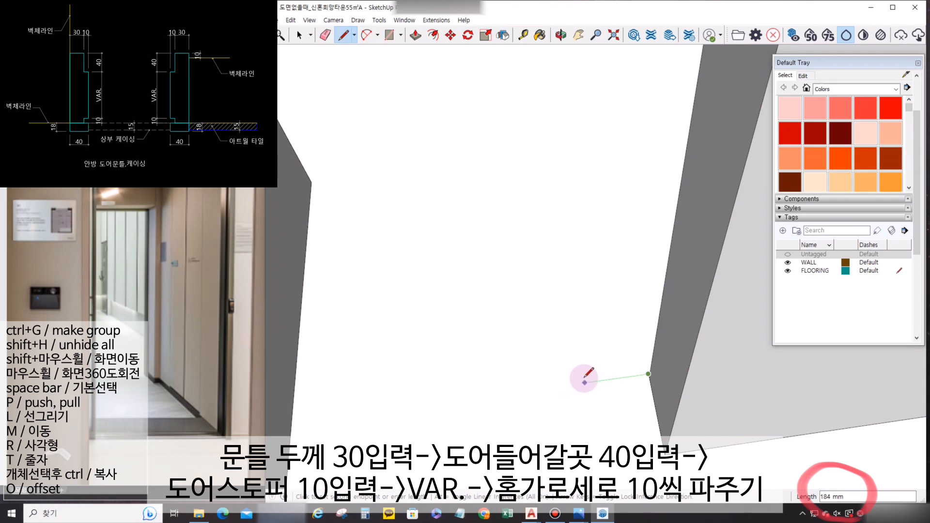
{"action": "scroll", "coordinate": [585, 383], "scroll_direction": "up", "scroll_amount": 2}
{"action": "middle_click_drag", "start_coordinate": [592, 373], "coordinate": [640, 345]}
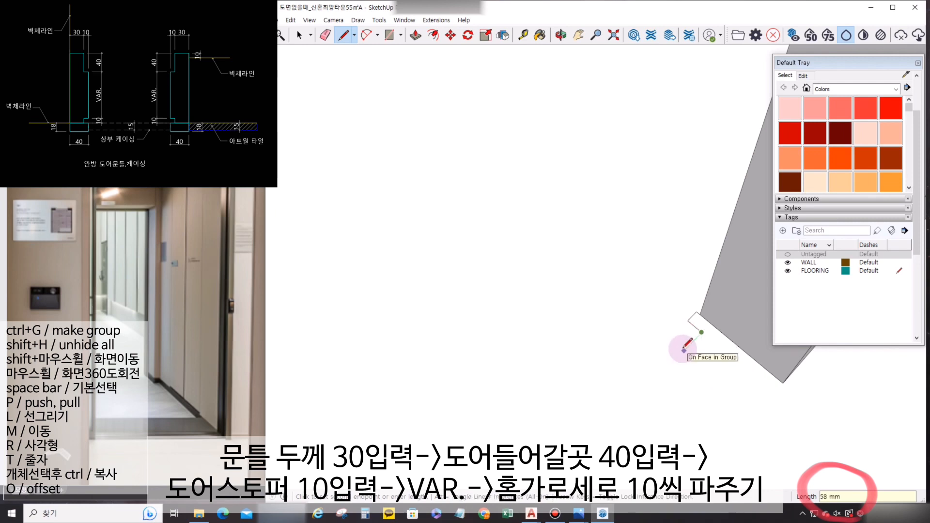
{"action": "key", "text": "Return"}
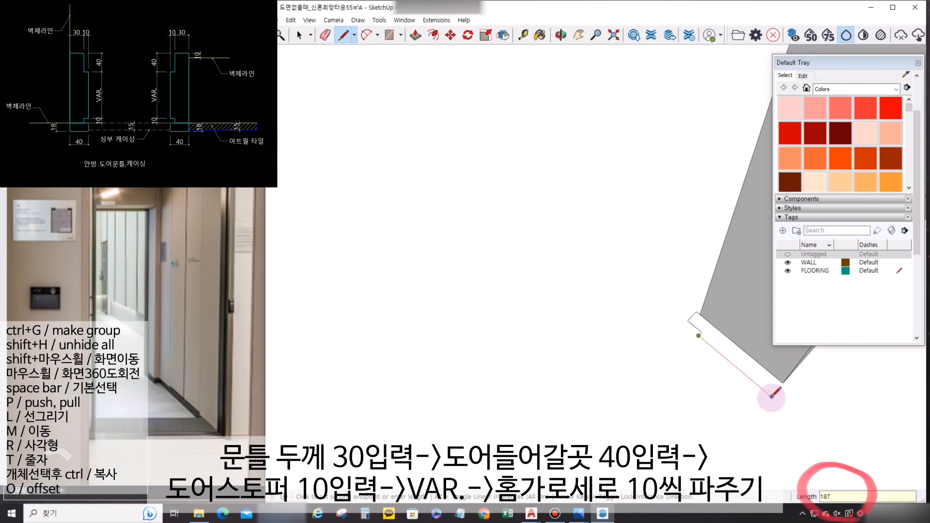
{"action": "left_click", "coordinate": [769, 393]}
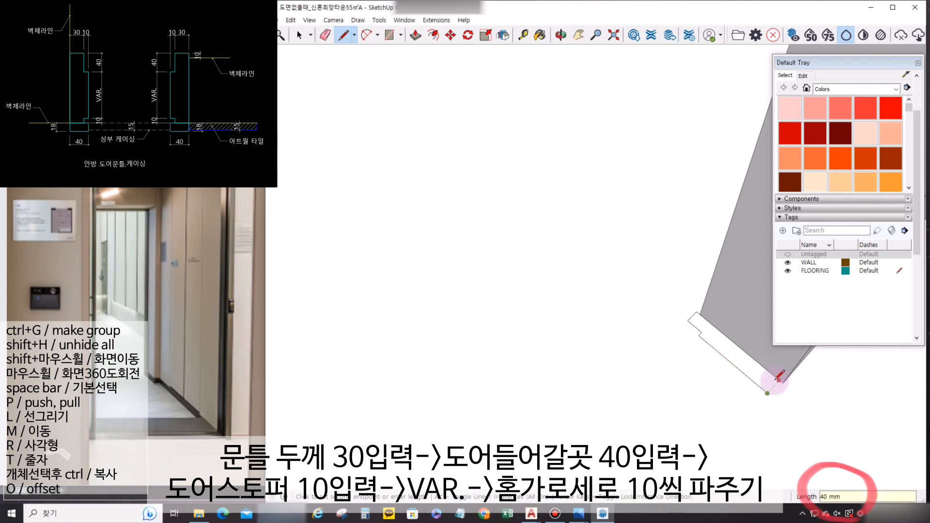
{"action": "key", "text": "Return"}
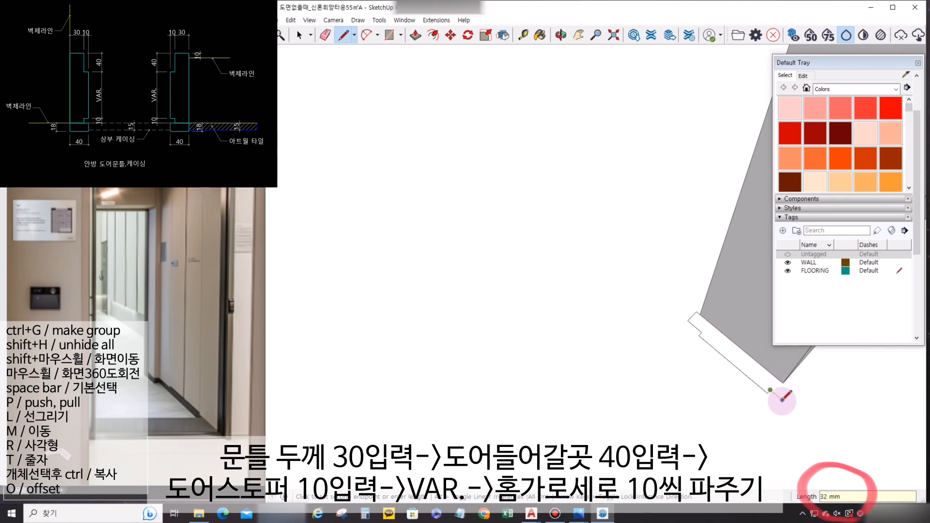
{"action": "key", "text": "Return"}
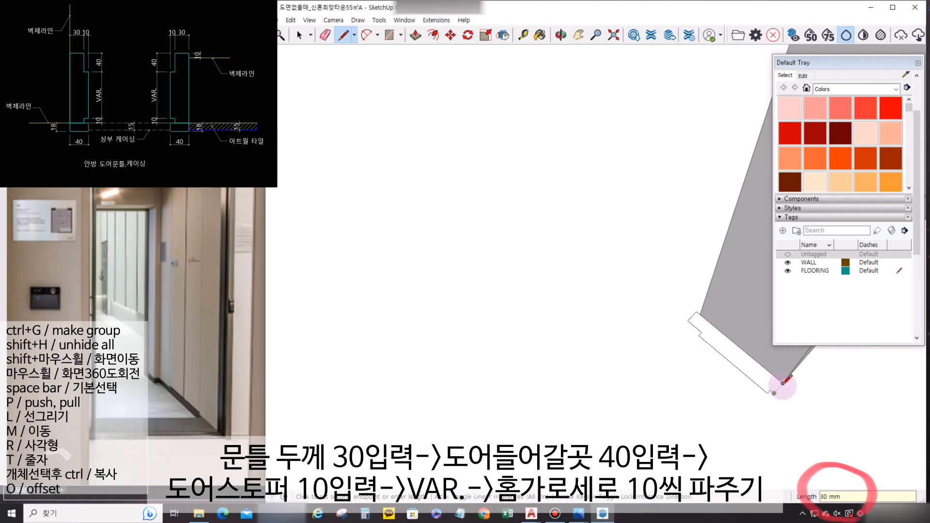
Extrude the master bedroom jamb profile 2300 mm high and make the solid a group.
{"action": "key", "text": "p"}
{"action": "left_click", "coordinate": [772, 374]}
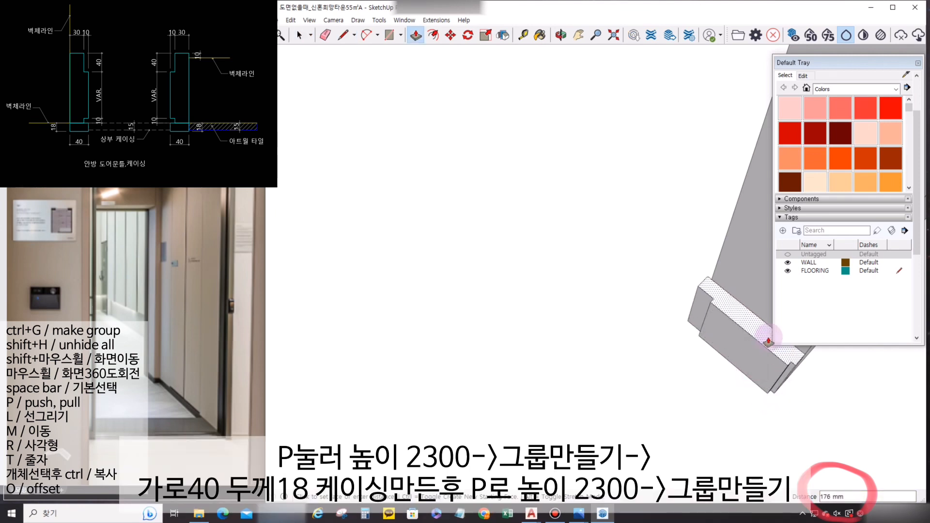
{"action": "type", "text": "2300"}
{"action": "key", "text": "Return"}
{"action": "scroll", "coordinate": [525, 357], "scroll_direction": "up", "scroll_amount": 3}
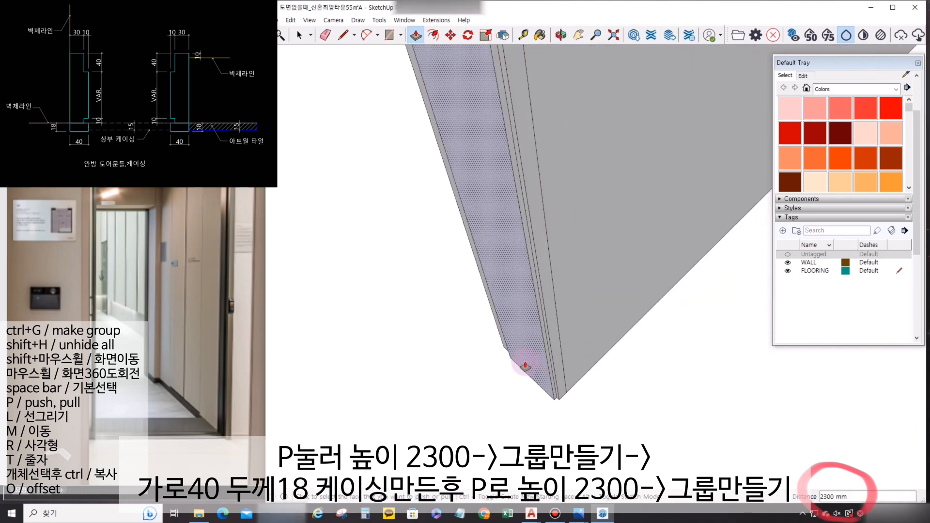
{"action": "key", "text": "space"}
{"action": "triple_click", "coordinate": [550, 380]}
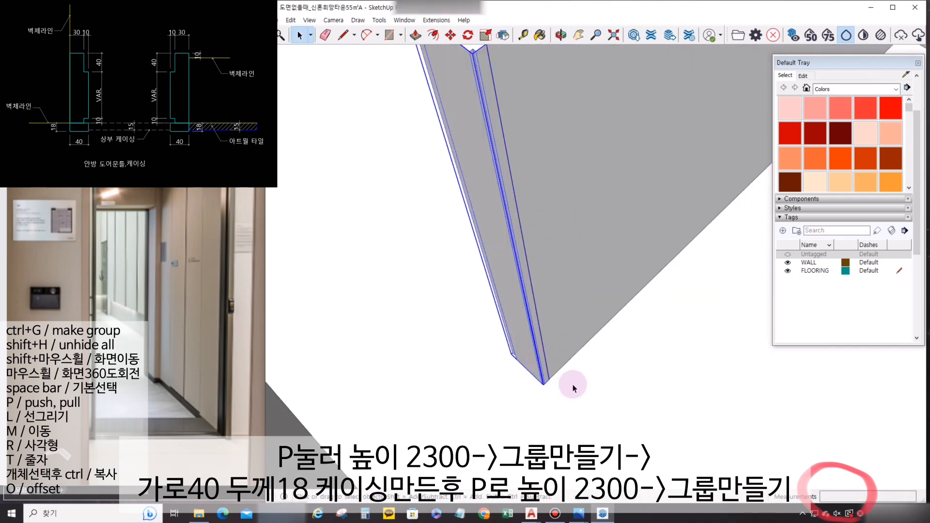
Draw a 40 by 18 mm casing profile against the jamb's notched edge at its base.
{"action": "scroll", "coordinate": [550, 380], "scroll_direction": "up", "scroll_amount": 2}
{"action": "key", "text": "l"}
{"action": "left_click", "coordinate": [552, 365]}
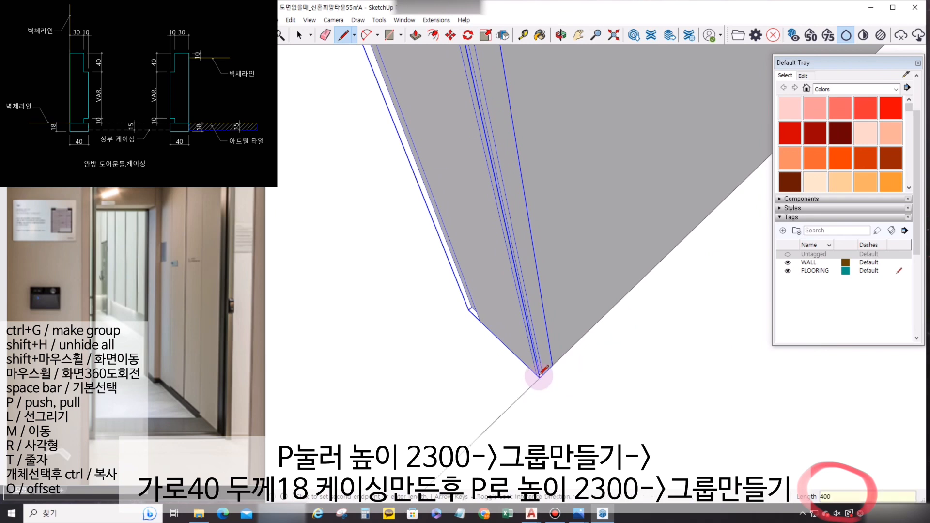
{"action": "left_click", "coordinate": [553, 365]}
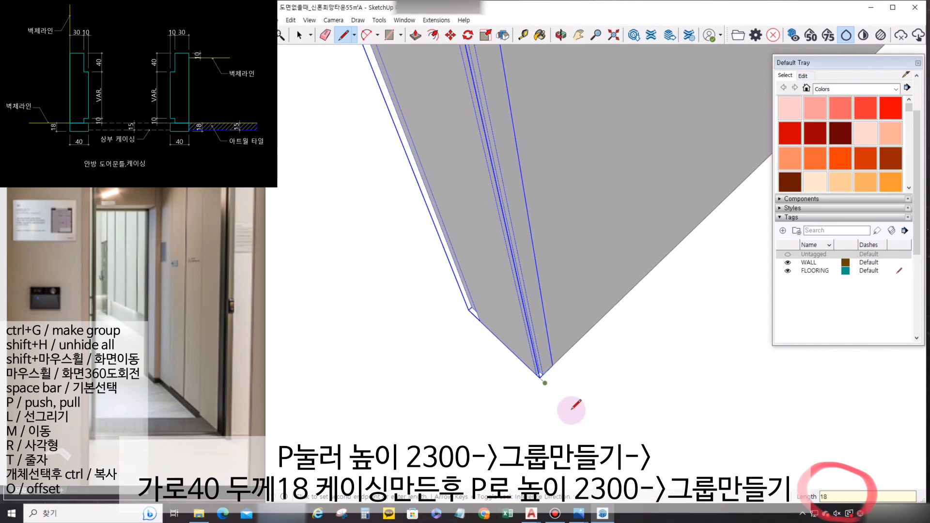
{"action": "scroll", "coordinate": [544, 381], "scroll_direction": "up", "scroll_amount": 2}
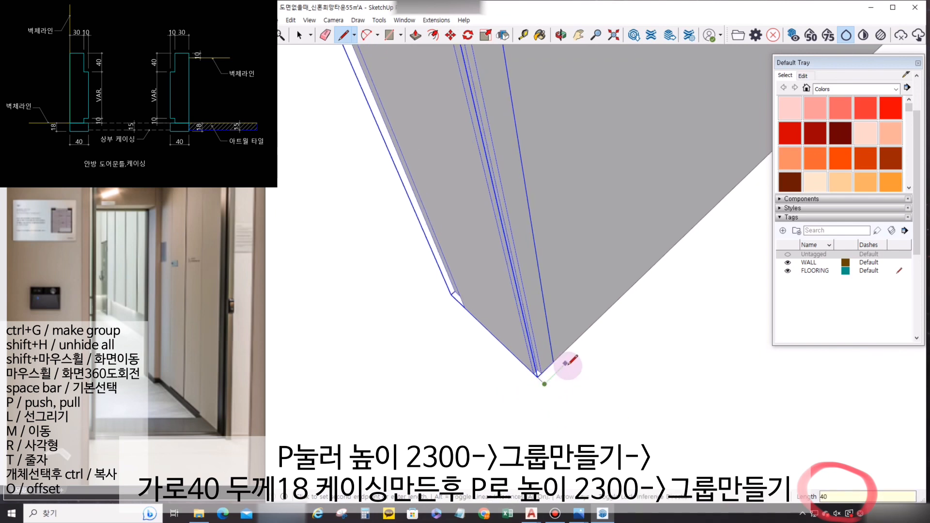
{"action": "key", "text": "space"}
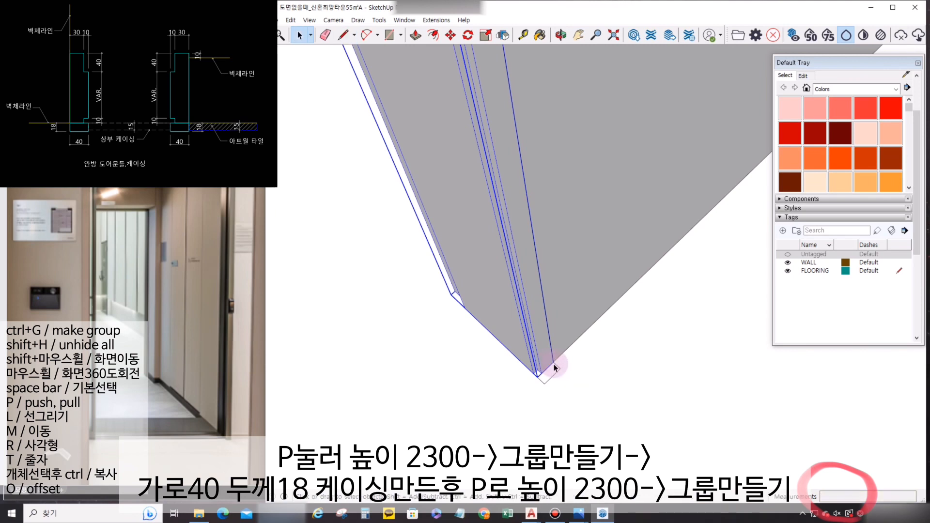
Extrude the casing profile 2300 mm high and make it a group.
{"action": "type", "text": "p2300"}
{"action": "key", "text": "Return"}
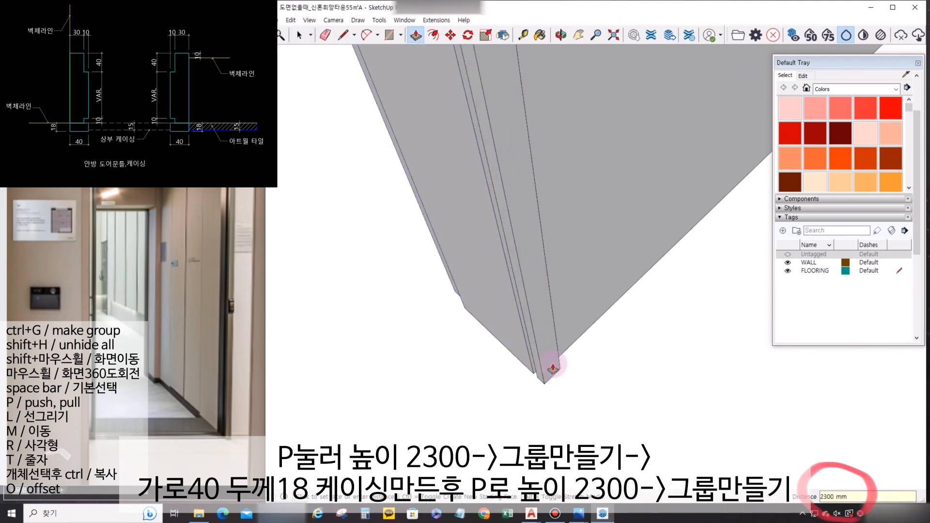
{"action": "key", "text": "space"}
{"action": "triple_click", "coordinate": [552, 371]}
{"action": "key", "text": "ctrl+g"}
{"action": "scroll", "coordinate": [551, 376], "scroll_direction": "down", "scroll_amount": 2}
{"action": "scroll", "coordinate": [552, 377], "scroll_direction": "down", "scroll_amount": 3}
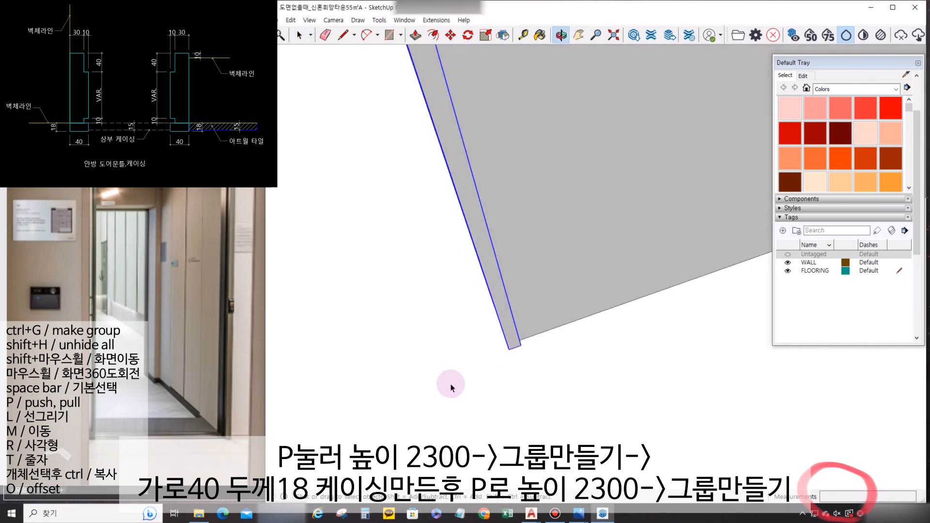
Place two guide lines along the jamb's top end corners, running across the door opening to the opposite wall.
{"action": "middle_click_drag", "start_coordinate": [552, 377], "coordinate": [584, 240]}
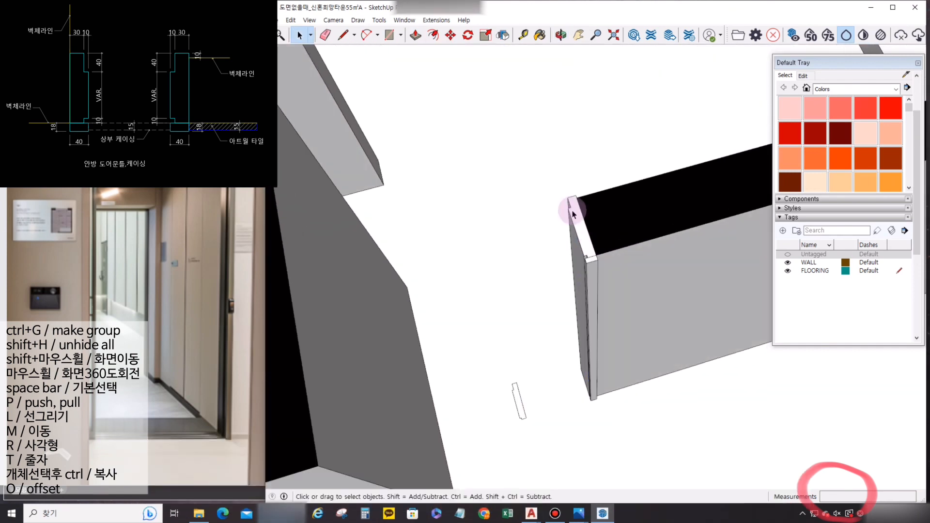
{"action": "key", "text": "t"}
{"action": "scroll", "coordinate": [574, 211], "scroll_direction": "down", "scroll_amount": 1}
{"action": "left_click", "coordinate": [602, 243]}
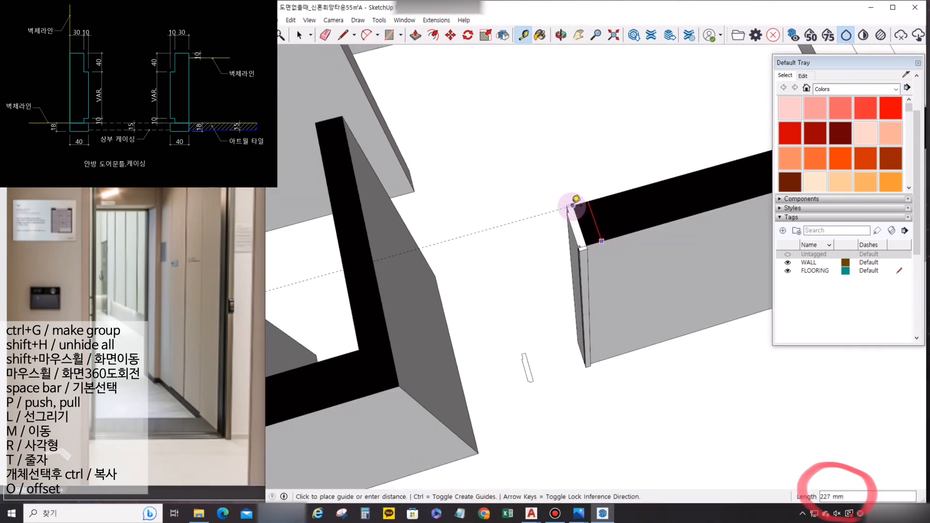
{"action": "left_click", "coordinate": [567, 204]}
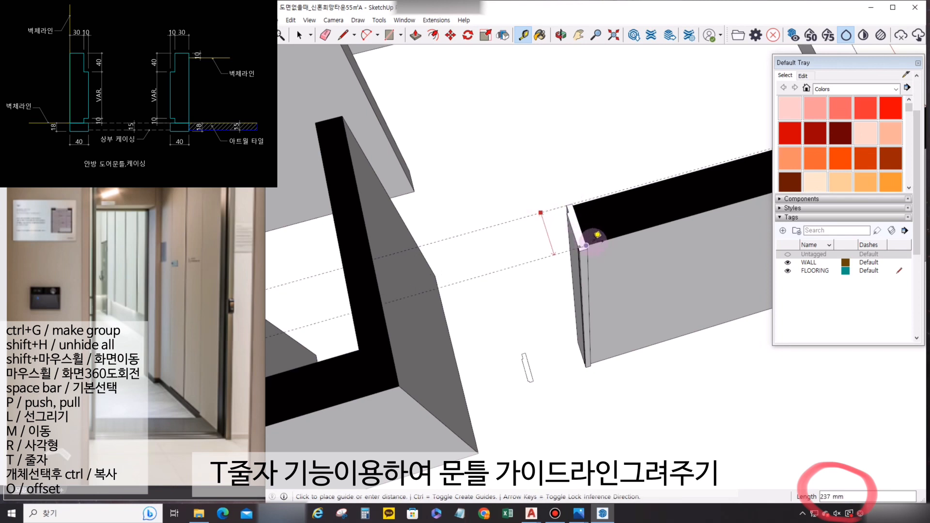
{"action": "left_click", "coordinate": [601, 240]}
{"action": "key", "text": "space"}
Draw the opposite jamb profile between the guides: 30 mm thick, 40 mm recess, 10 mm stopper, 187 mm run and 10 by 10 mm notch.
{"action": "key", "text": "l"}
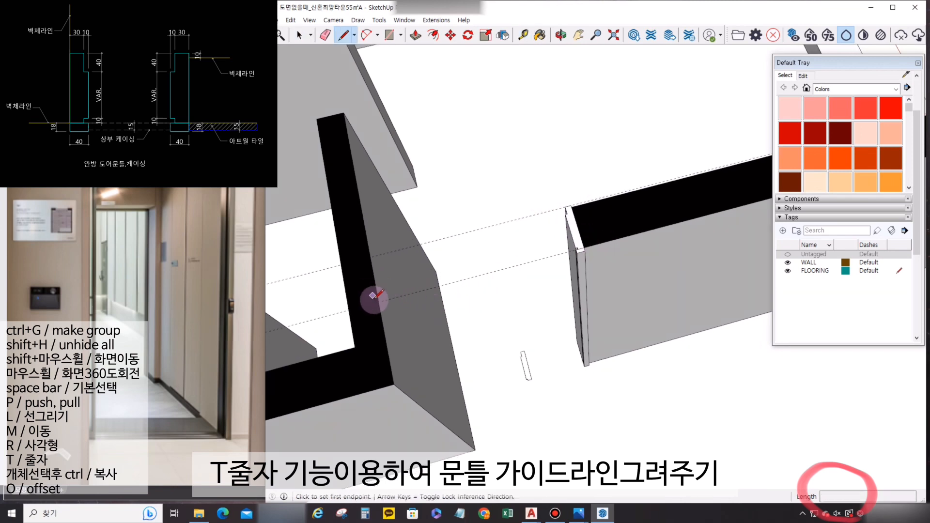
{"action": "left_click", "coordinate": [379, 300]}
{"action": "left_click", "coordinate": [371, 257]}
{"action": "scroll", "coordinate": [370, 257], "scroll_direction": "up", "scroll_amount": 1}
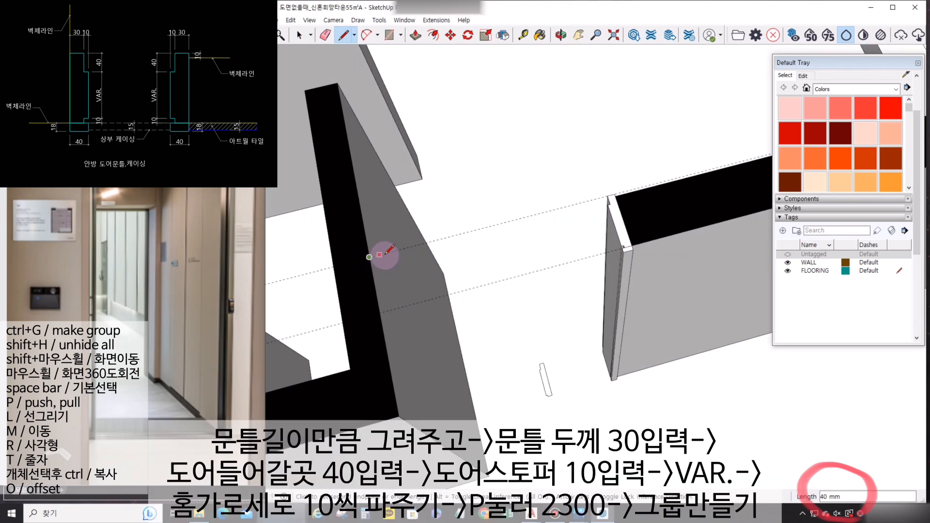
{"action": "scroll", "coordinate": [386, 261], "scroll_direction": "up", "scroll_amount": 1}
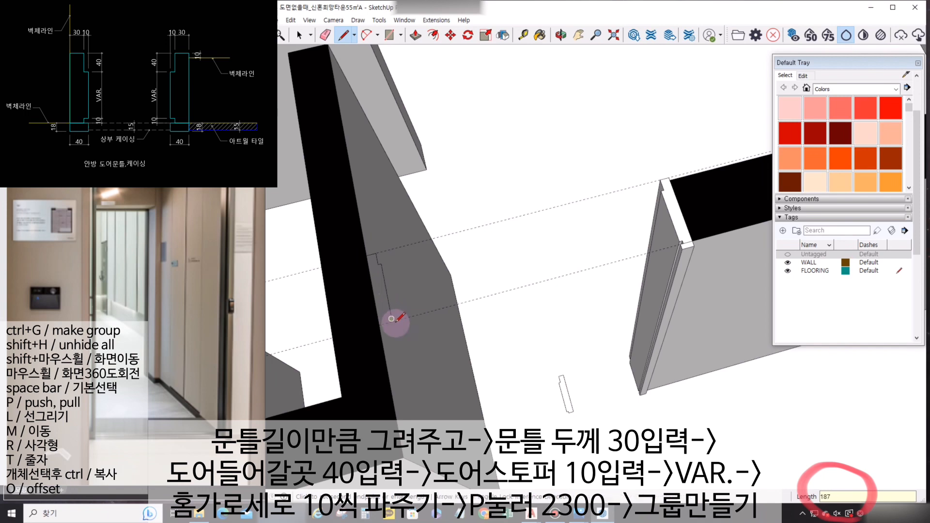
{"action": "type", "text": "10"}
{"action": "key", "text": "Return"}
{"action": "mouse_move", "coordinate": [392, 319]}
{"action": "middle_mouse_down"}
{"action": "mouse_move", "coordinate": [371, 308]}
{"action": "mouse_move", "coordinate": [395, 323]}
{"action": "mouse_move", "coordinate": [378, 315]}
{"action": "middle_mouse_up"}
{"action": "left_click", "coordinate": [374, 327]}
Extrude the opposite jamb profile 2300 mm down along the wall end.
{"action": "key", "text": "p"}
{"action": "left_click", "coordinate": [378, 316]}
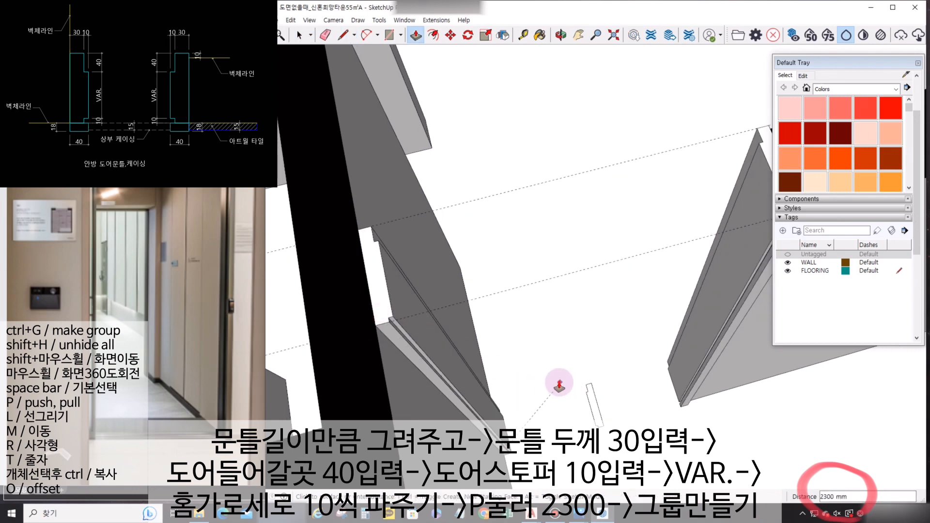
{"action": "left_click", "coordinate": [494, 410]}
Group the extruded opposite jamb and remove the guide lines across the opening.
{"action": "key", "text": "space"}
{"action": "triple_click", "coordinate": [497, 412]}
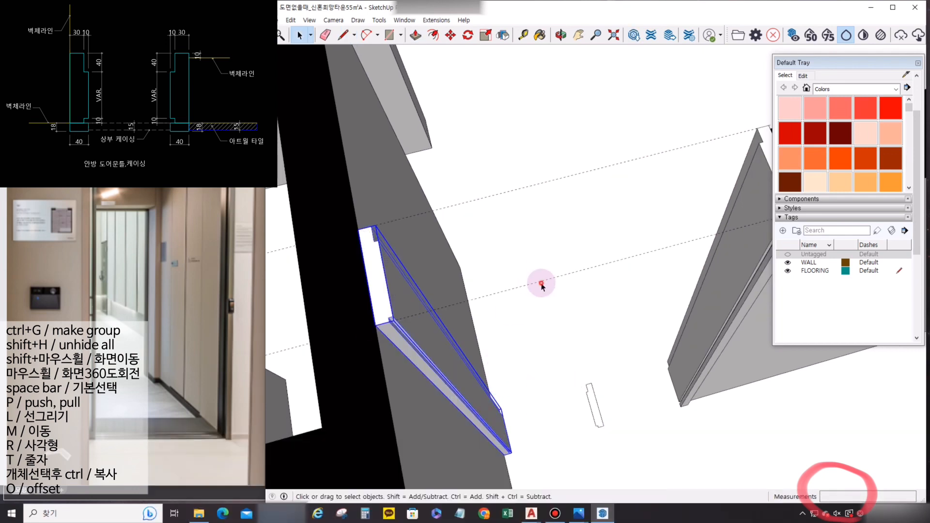
{"action": "left_click", "coordinate": [535, 285]}
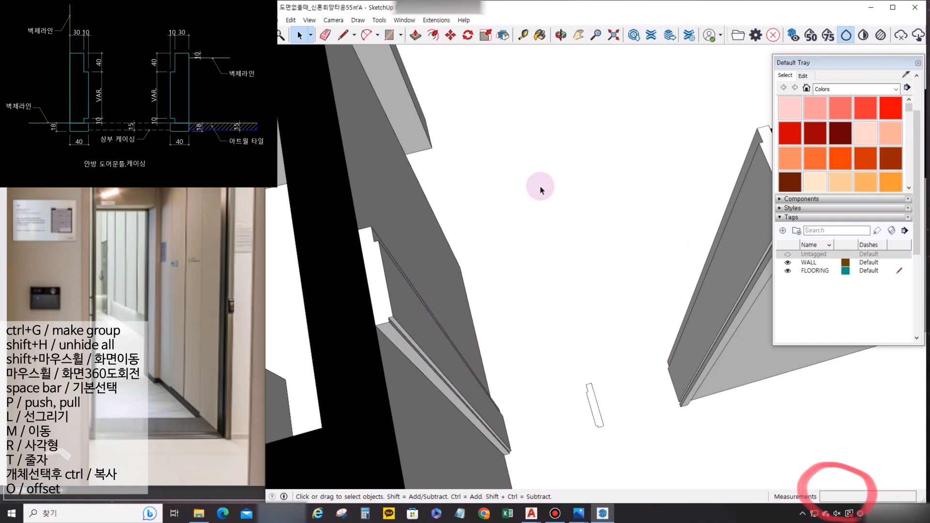
Copy the finished side casing from its upper corner to the matching corner of the opposite jamb.
{"action": "middle_click_drag", "start_coordinate": [541, 190], "coordinate": [493, 249]}
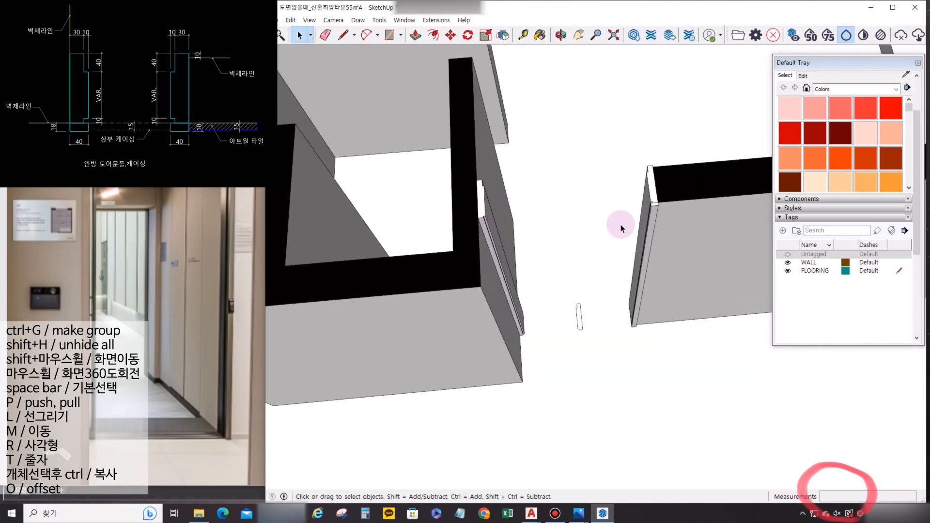
{"action": "left_click", "coordinate": [658, 212]}
{"action": "scroll", "coordinate": [649, 206], "scroll_direction": "up", "scroll_amount": 2}
{"action": "key", "text": "m"}
{"action": "key", "text": "ctrl"}
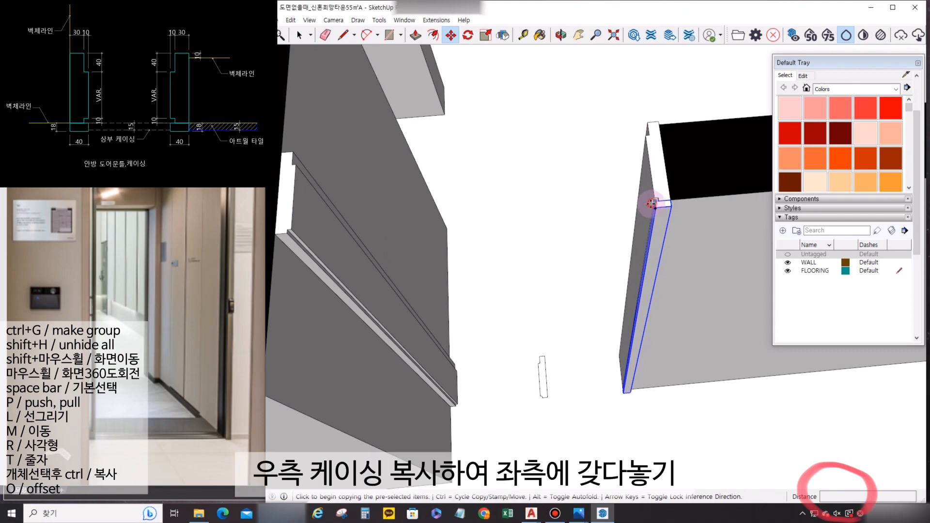
{"action": "left_click", "coordinate": [655, 200]}
{"action": "middle_click_drag", "start_coordinate": [281, 248], "coordinate": [356, 244]}
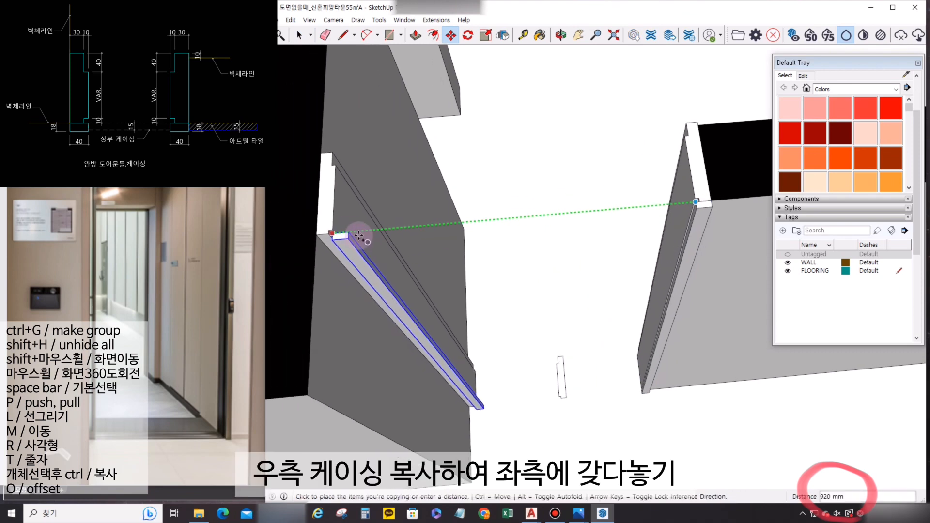
{"action": "left_click", "coordinate": [318, 233]}
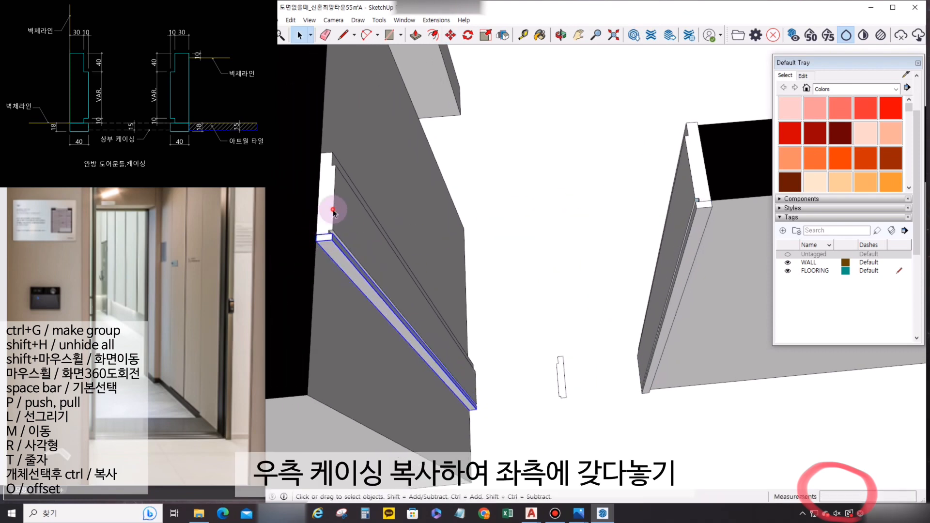
Select both master bedroom jambs, explode their groups and regroup them as a single frame.
{"action": "key", "text": "space"}
{"action": "right_click", "coordinate": [700, 172]}
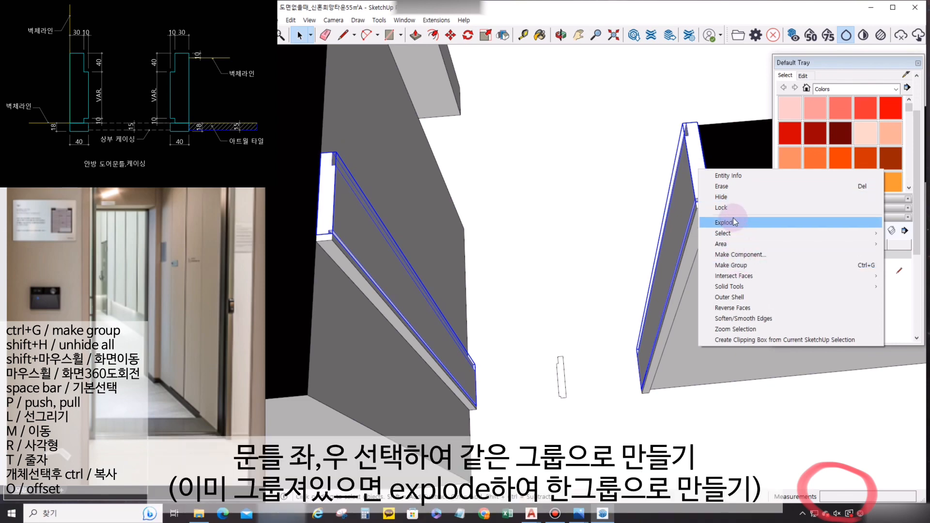
{"action": "left_click", "coordinate": [733, 217]}
Inside the combined frame group, copy the jamb's upper inner edges downward to outline the head's section.
{"action": "middle_click_drag", "start_coordinate": [733, 217], "coordinate": [404, 127]}
{"action": "scroll", "coordinate": [410, 112], "scroll_direction": "up", "scroll_amount": 4}
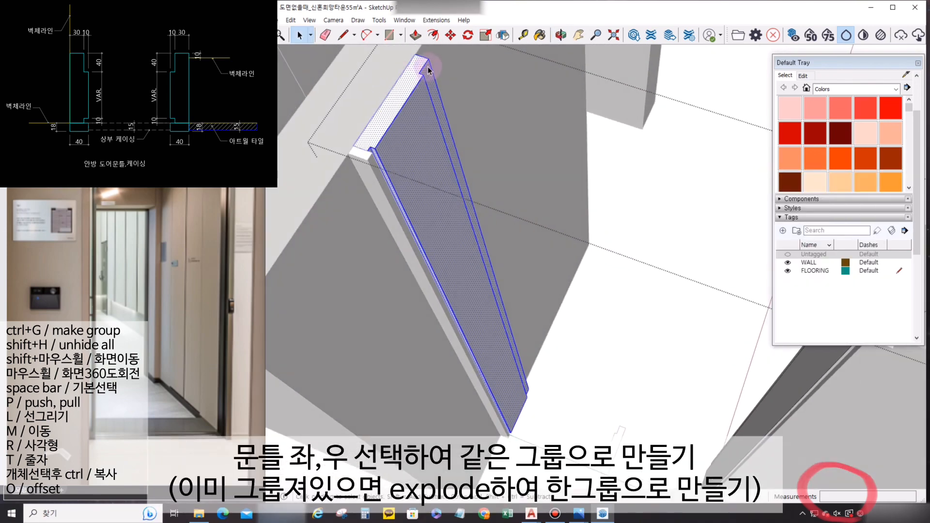
{"action": "key", "text": "m"}
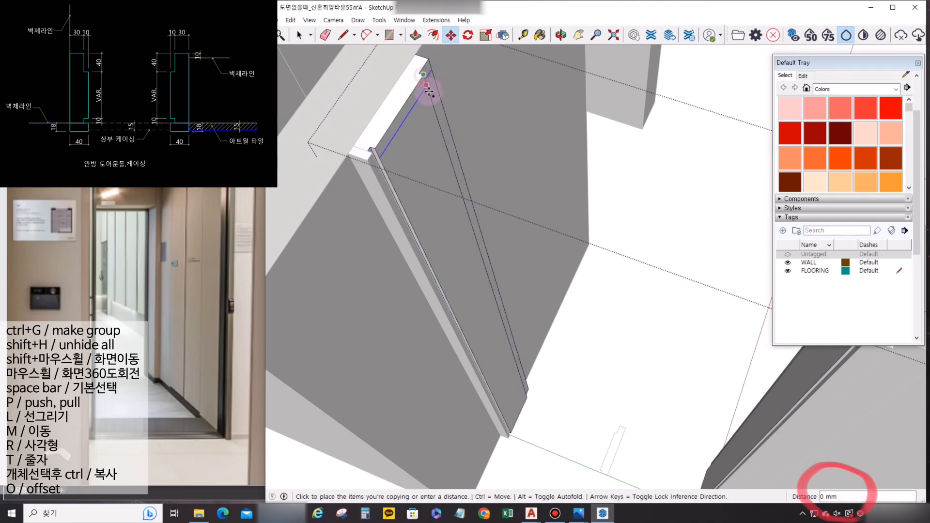
{"action": "key", "text": "space"}
{"action": "key", "text": "p"}
{"action": "scroll", "coordinate": [383, 150], "scroll_direction": "up", "scroll_amount": 1}
{"action": "left_click", "coordinate": [383, 149]}
{"action": "key", "text": "space"}
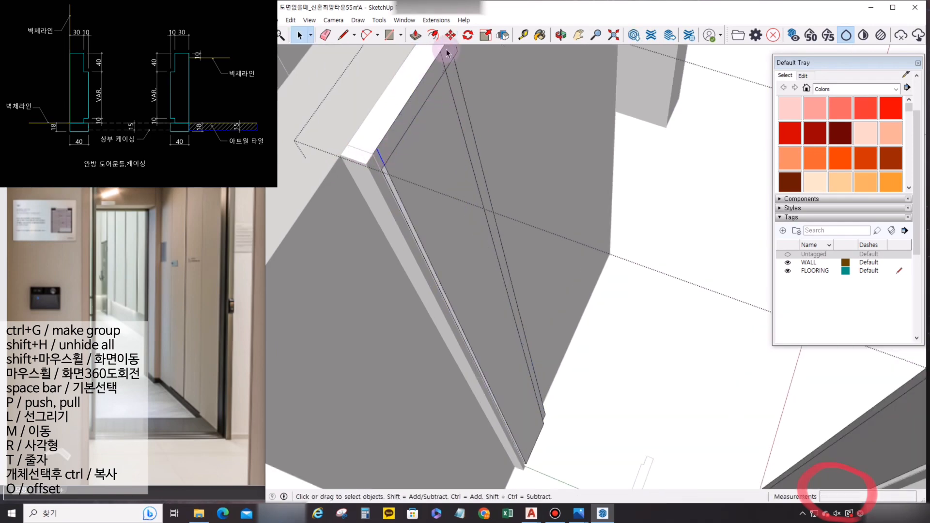
Extend the head section across the opening to the opposite jamb, leaving the 10 mm notch along its casing edge.
{"action": "key", "text": "p"}
{"action": "middle_click_drag", "start_coordinate": [444, 65], "coordinate": [677, 149]}
{"action": "double_click", "coordinate": [654, 196]}
{"action": "key", "text": "p"}
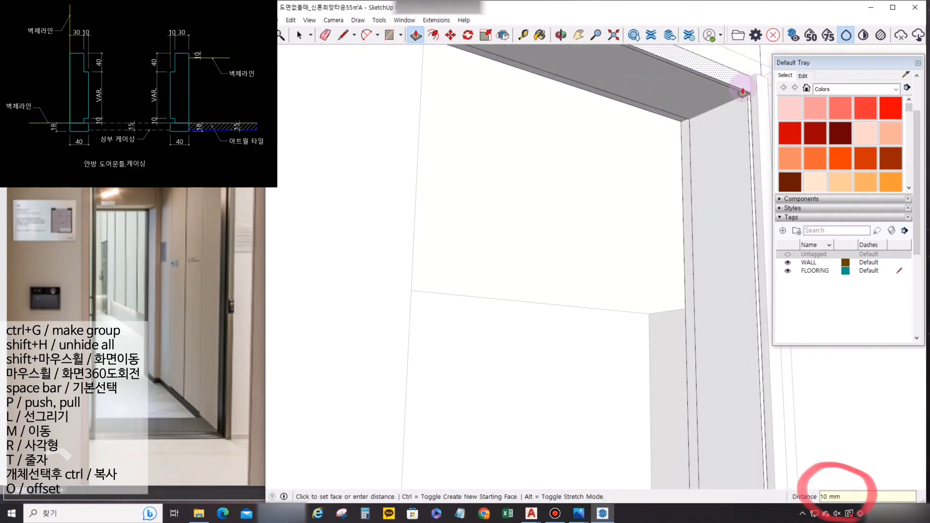
{"action": "double_click", "coordinate": [743, 93]}
Check the head's corner joints, and select the leftover jamb profile outline in the doorway for removal.
{"action": "key", "text": "space"}
{"action": "middle_click_drag", "start_coordinate": [742, 88], "coordinate": [711, 110]}
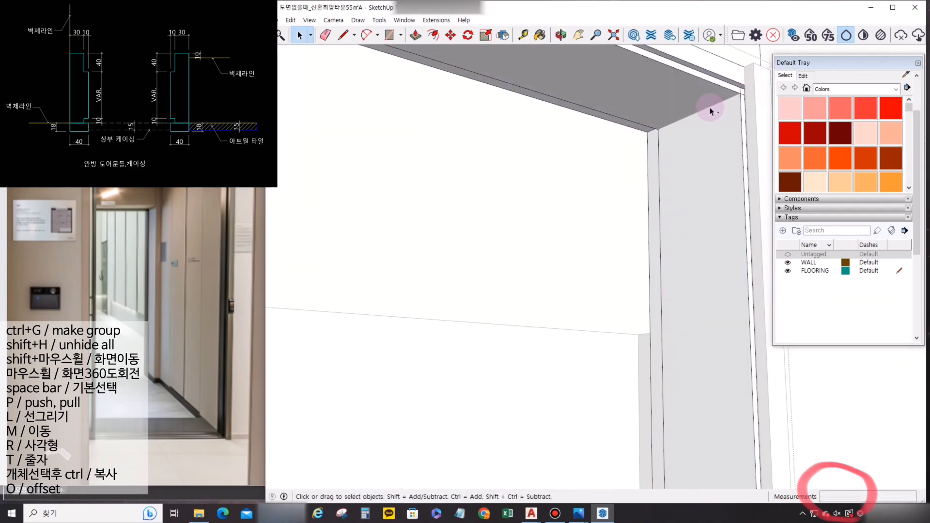
{"action": "middle_click_drag", "start_coordinate": [658, 129], "coordinate": [743, 92]}
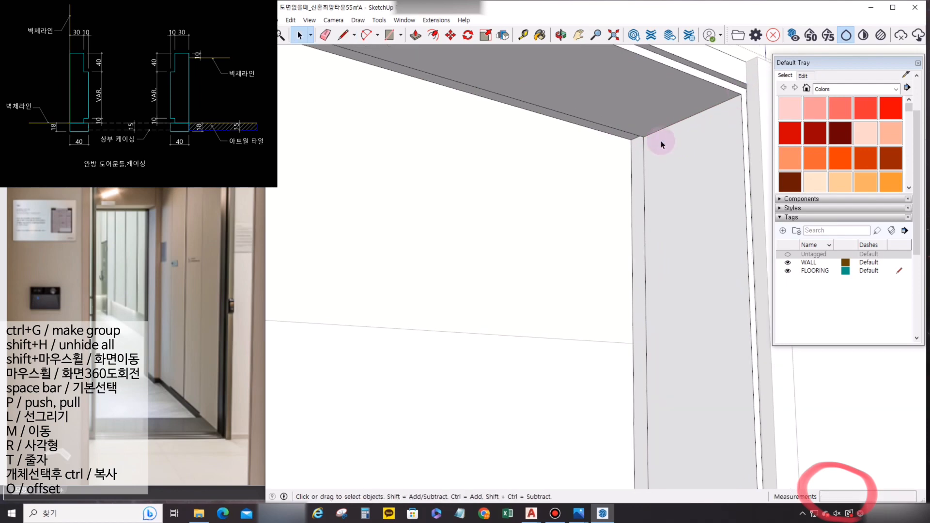
{"action": "middle_click_drag", "start_coordinate": [661, 141], "coordinate": [525, 110]}
{"action": "middle_click_drag", "start_coordinate": [706, 118], "coordinate": [484, 234]}
{"action": "scroll", "coordinate": [508, 276], "scroll_direction": "down", "scroll_amount": 3}
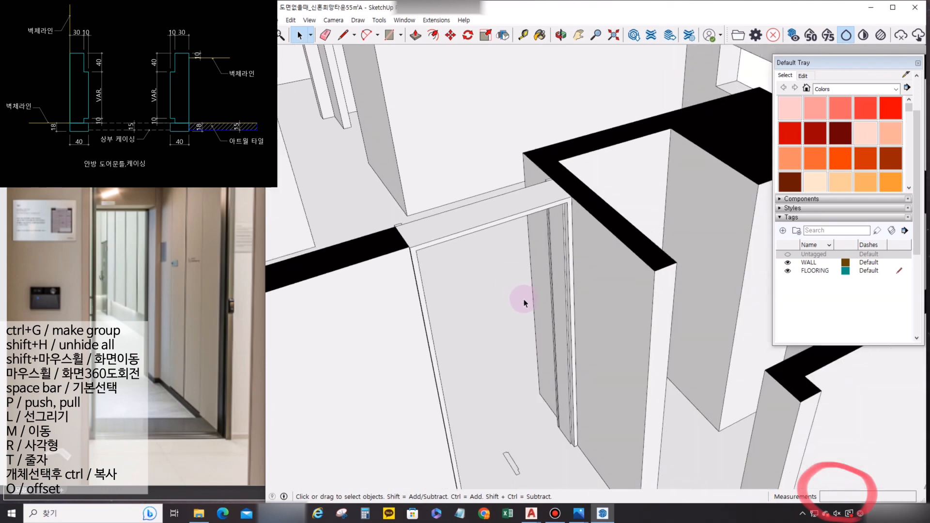
{"action": "mouse_move", "coordinate": [524, 298]}
{"action": "middle_mouse_down"}
{"action": "mouse_move", "coordinate": [557, 167]}
{"action": "mouse_move", "coordinate": [510, 185]}
{"action": "mouse_move", "coordinate": [573, 152]}
{"action": "mouse_move", "coordinate": [550, 141]}
{"action": "mouse_move", "coordinate": [440, 156]}
{"action": "mouse_move", "coordinate": [422, 245]}
{"action": "mouse_move", "coordinate": [543, 287]}
{"action": "mouse_move", "coordinate": [526, 387]}
{"action": "middle_mouse_up"}
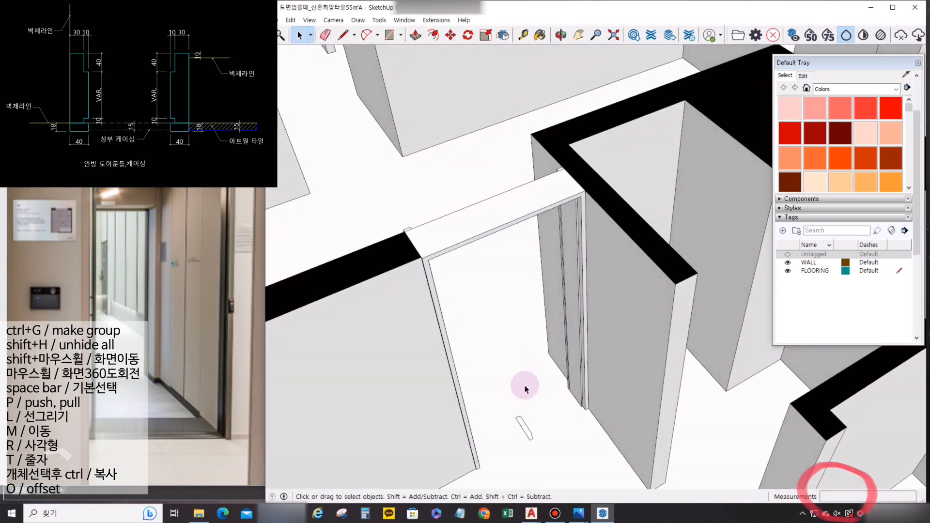
{"action": "scroll", "coordinate": [542, 419], "scroll_direction": "up", "scroll_amount": 2}
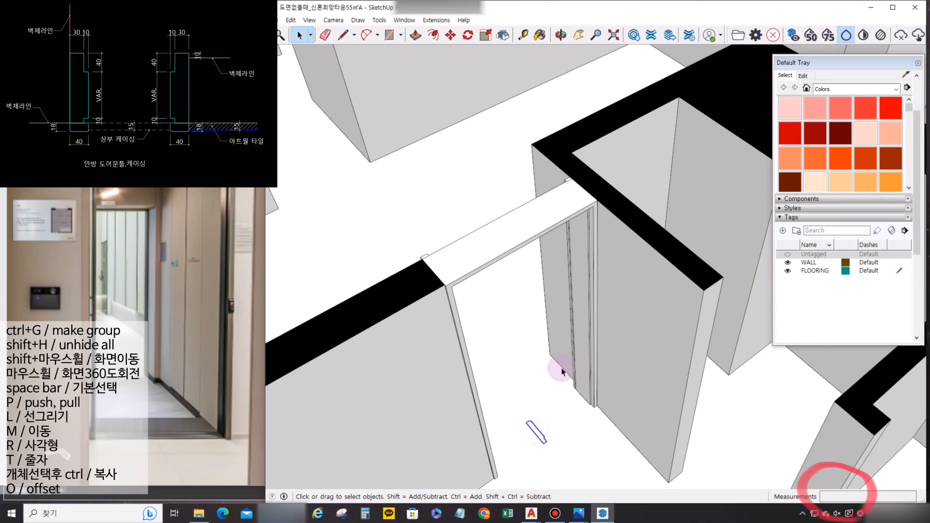
Draw the upper casing's end profile, 40 mm high and 18 mm thick, at the head corner of the master bedroom side casing.
{"action": "mouse_move", "coordinate": [556, 339]}
{"action": "middle_mouse_down"}
{"action": "mouse_move", "coordinate": [606, 318]}
{"action": "mouse_move", "coordinate": [740, 337]}
{"action": "mouse_move", "coordinate": [629, 261]}
{"action": "mouse_move", "coordinate": [486, 334]}
{"action": "mouse_move", "coordinate": [573, 235]}
{"action": "mouse_move", "coordinate": [570, 170]}
{"action": "mouse_move", "coordinate": [555, 156]}
{"action": "mouse_move", "coordinate": [508, 255]}
{"action": "mouse_move", "coordinate": [335, 155]}
{"action": "middle_mouse_up"}
{"action": "scroll", "coordinate": [318, 132], "scroll_direction": "up", "scroll_amount": 1}
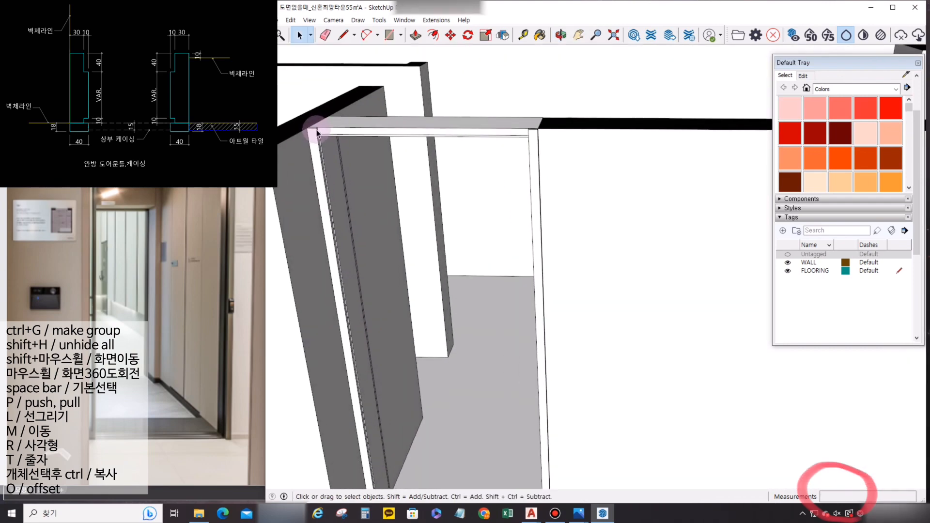
{"action": "scroll", "coordinate": [315, 133], "scroll_direction": "up", "scroll_amount": 3}
{"action": "key", "text": "l"}
{"action": "left_click", "coordinate": [329, 115]}
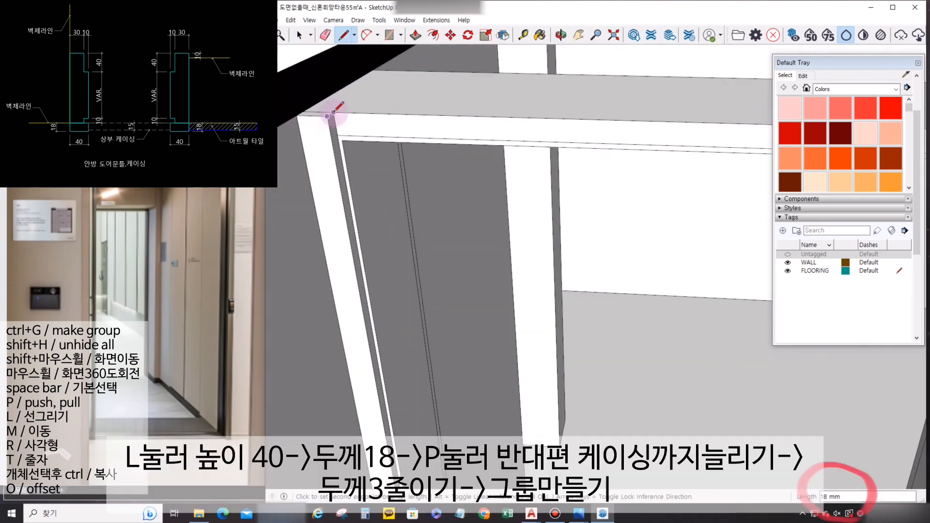
{"action": "left_click", "coordinate": [333, 112]}
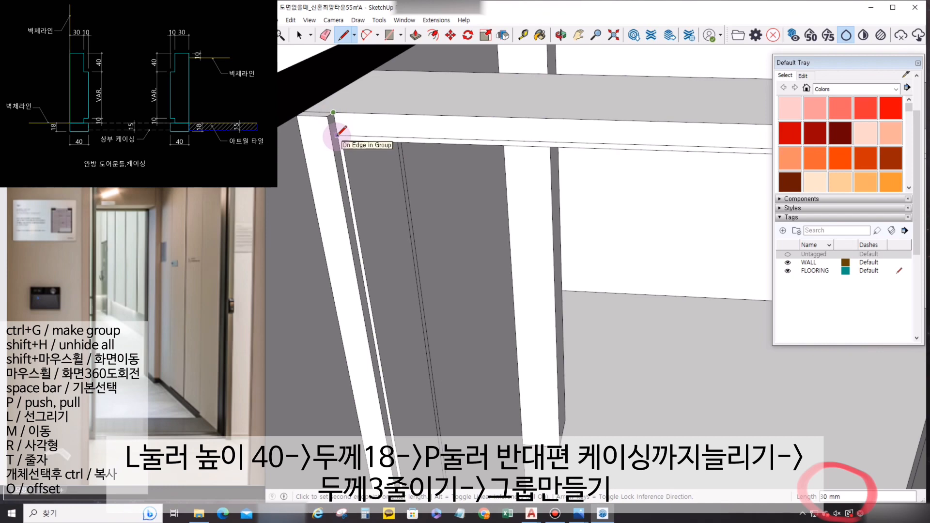
{"action": "key", "text": "Return"}
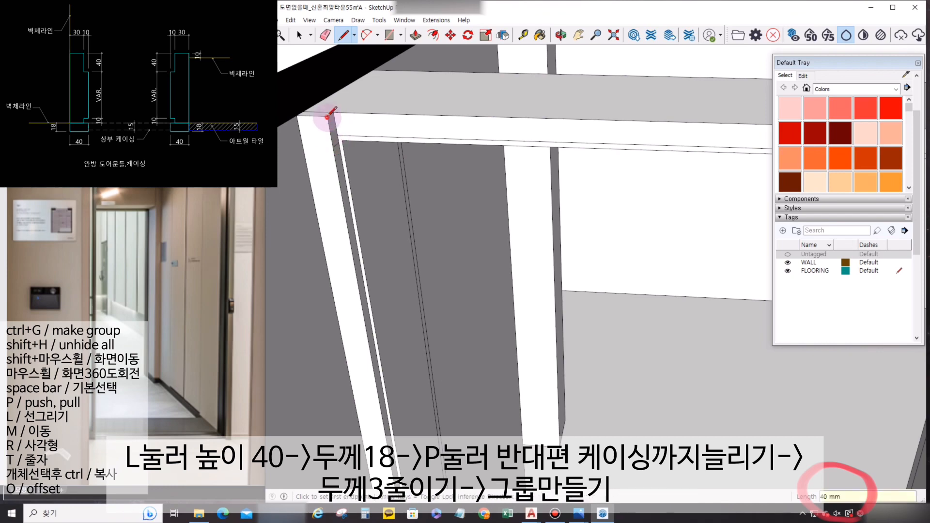
Extrude the upper casing profile across the doorway to the opposite side casing.
{"action": "key", "text": "space"}
{"action": "key", "text": "p"}
{"action": "left_click", "coordinate": [333, 128]}
{"action": "scroll", "coordinate": [515, 172], "scroll_direction": "down", "scroll_amount": 2}
{"action": "scroll", "coordinate": [510, 197], "scroll_direction": "up", "scroll_amount": 4}
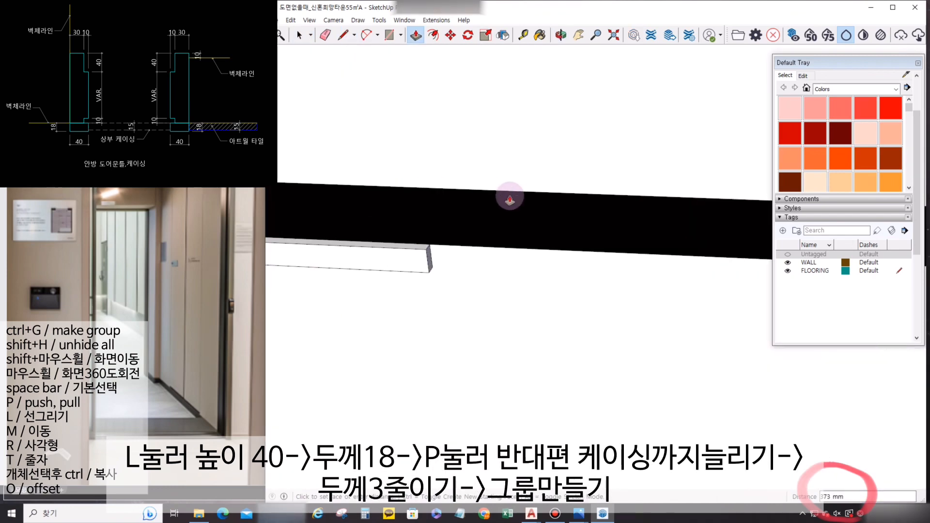
{"action": "scroll", "coordinate": [510, 199], "scroll_direction": "down", "scroll_amount": 3}
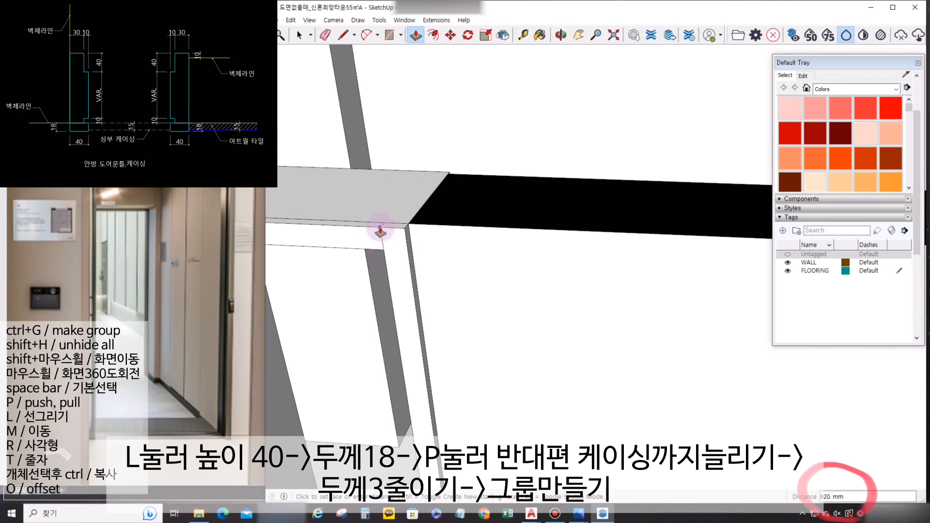
{"action": "left_click", "coordinate": [380, 229]}
Push the front face of the upper casing in by 3 mm so it sits behind the side casings.
{"action": "key", "text": "l"}
{"action": "left_click", "coordinate": [411, 223]}
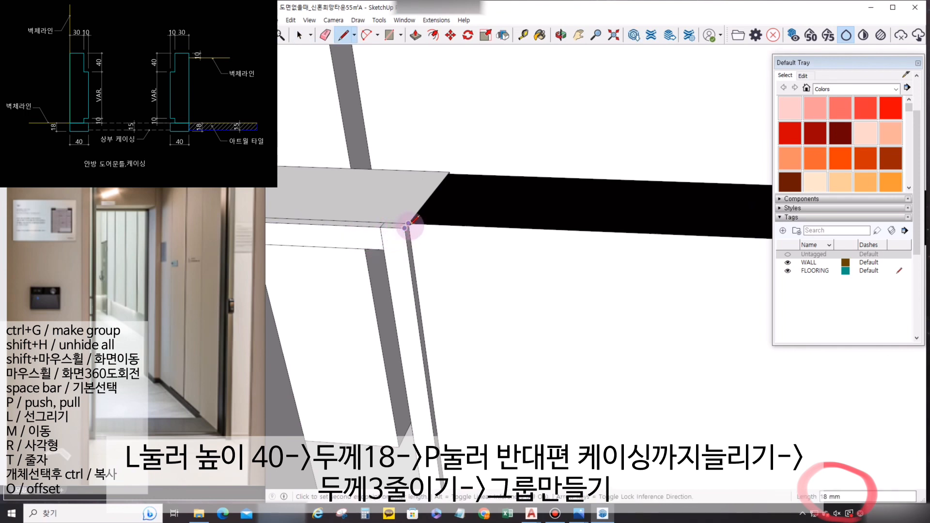
{"action": "key", "text": "p"}
{"action": "left_click", "coordinate": [380, 238]}
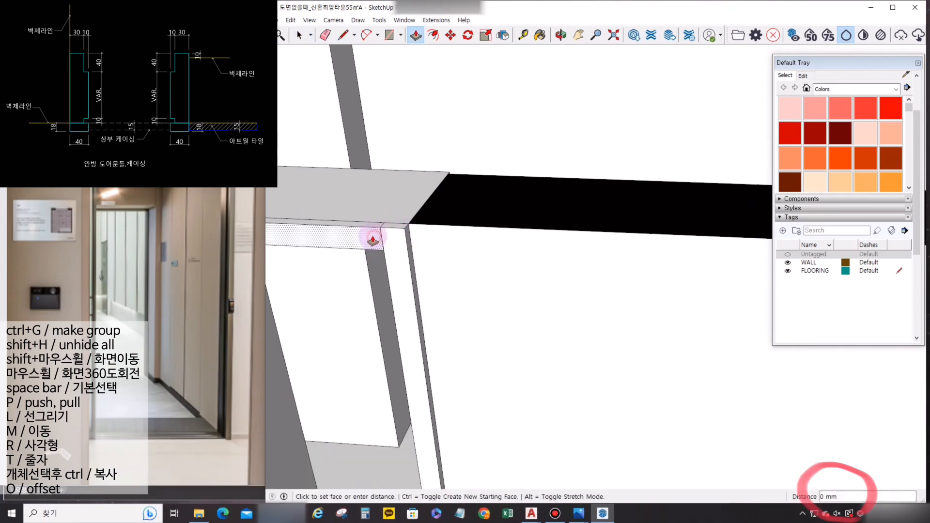
{"action": "left_click", "coordinate": [382, 212]}
{"action": "key", "text": "space"}
Group the upper casing, then group it with the two master bedroom side casings as one assembly.
{"action": "triple_click", "coordinate": [364, 235]}
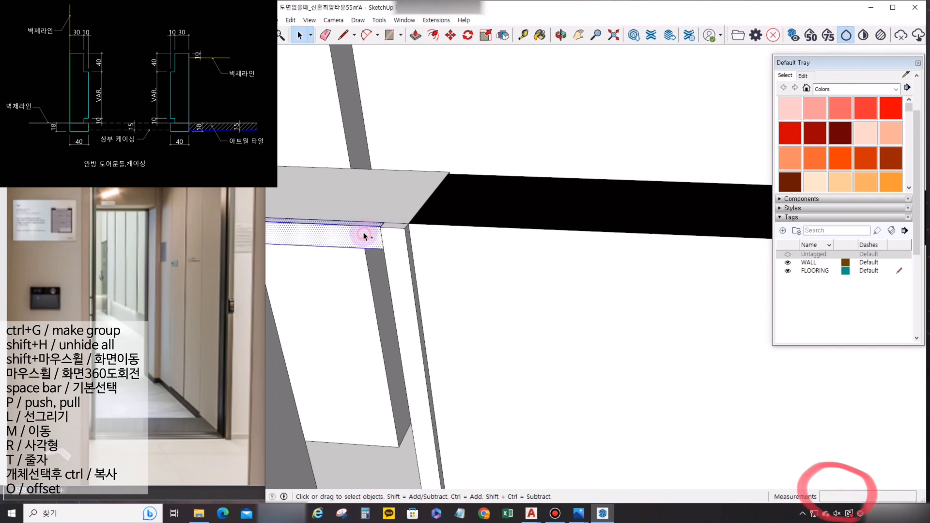
{"action": "key", "text": "ctrl+g"}
{"action": "left_click", "coordinate": [393, 235], "text": "shift"}
{"action": "scroll", "coordinate": [392, 234], "scroll_direction": "down", "scroll_amount": 2}
{"action": "middle_click_drag", "start_coordinate": [345, 242], "coordinate": [508, 232], "text": "shift"}
{"action": "left_click", "coordinate": [507, 221], "text": "shift"}
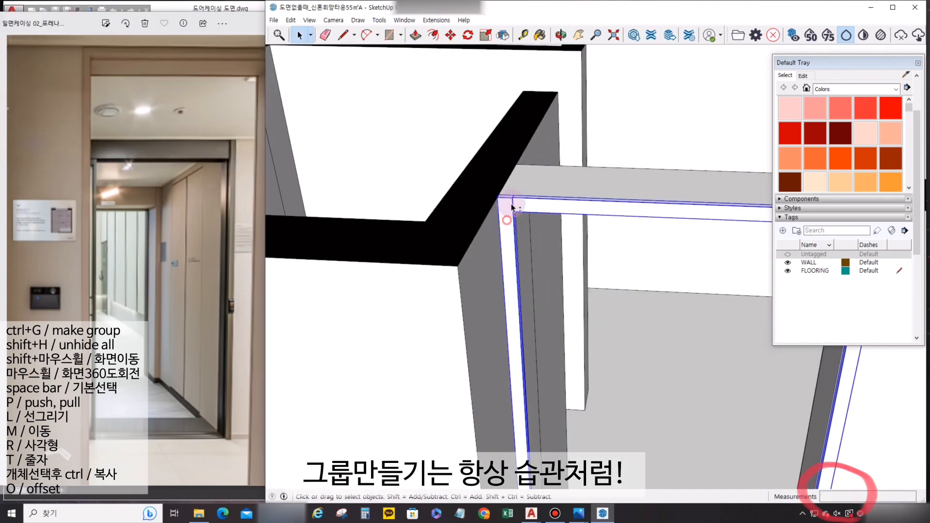
{"action": "key", "text": "ctrl+g"}
{"action": "scroll", "coordinate": [507, 203], "scroll_direction": "down", "scroll_amount": 5}
{"action": "left_click", "coordinate": [602, 63]}
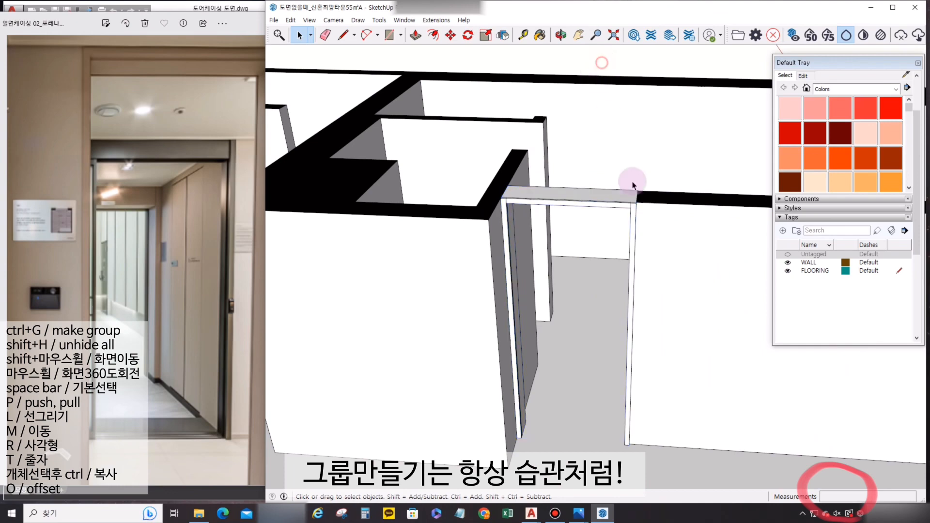
Browse the apartment's reference photos and enlarge the shared bathroom mirror to examine the door frame reflected in it.
{"action": "scroll", "coordinate": [632, 186], "scroll_direction": "down", "scroll_amount": 2}
{"action": "mouse_move", "coordinate": [633, 186]}
{"action": "middle_mouse_down"}
{"action": "mouse_move", "coordinate": [510, 196]}
{"action": "mouse_move", "coordinate": [423, 228]}
{"action": "middle_mouse_up"}
{"action": "middle_click_drag", "start_coordinate": [558, 216], "coordinate": [473, 268]}
{"action": "mouse_move", "coordinate": [542, 195]}
{"action": "middle_mouse_down", "text": "shift"}
{"action": "mouse_move", "coordinate": [586, 202]}
{"action": "mouse_move", "coordinate": [494, 241]}
{"action": "middle_mouse_up", "text": "shift"}
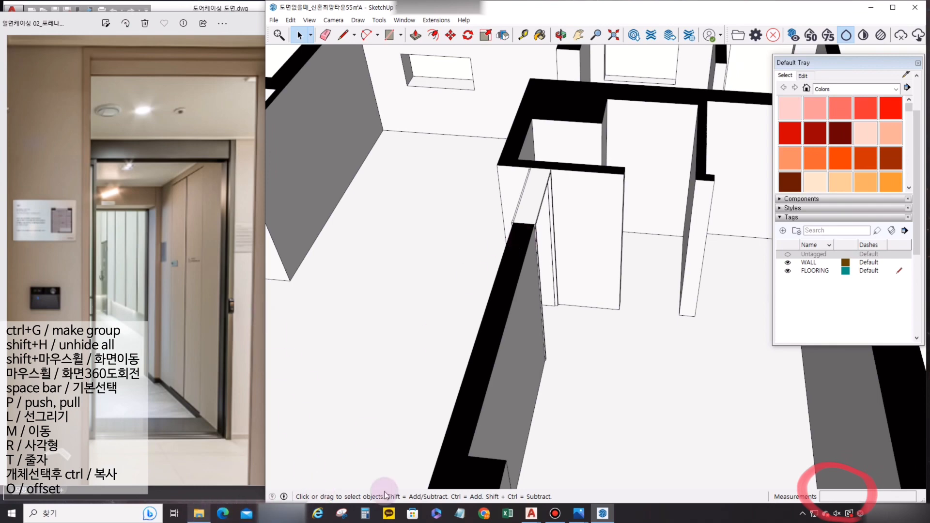
{"action": "mouse_move", "coordinate": [579, 513]}
{"action": "left_click", "coordinate": [618, 461]}
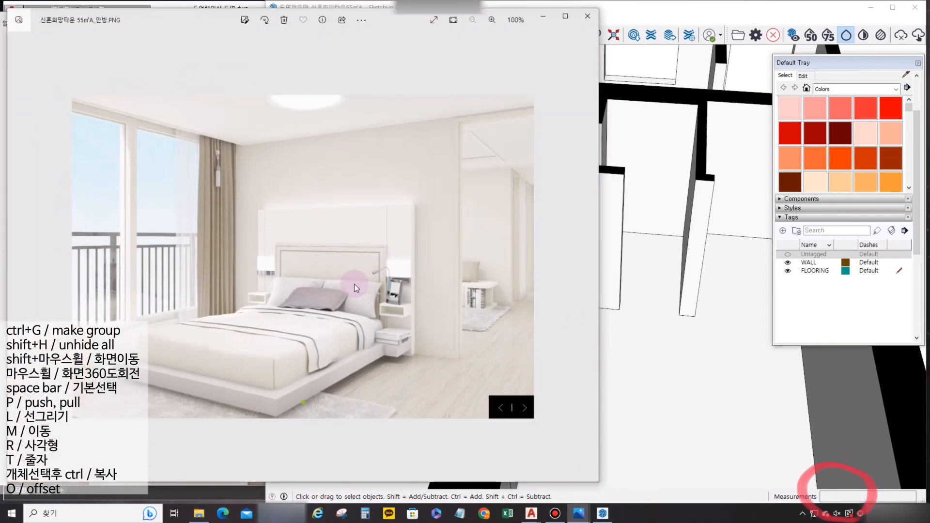
{"action": "key", "text": "Left"}
{"action": "key", "text": "Left"}
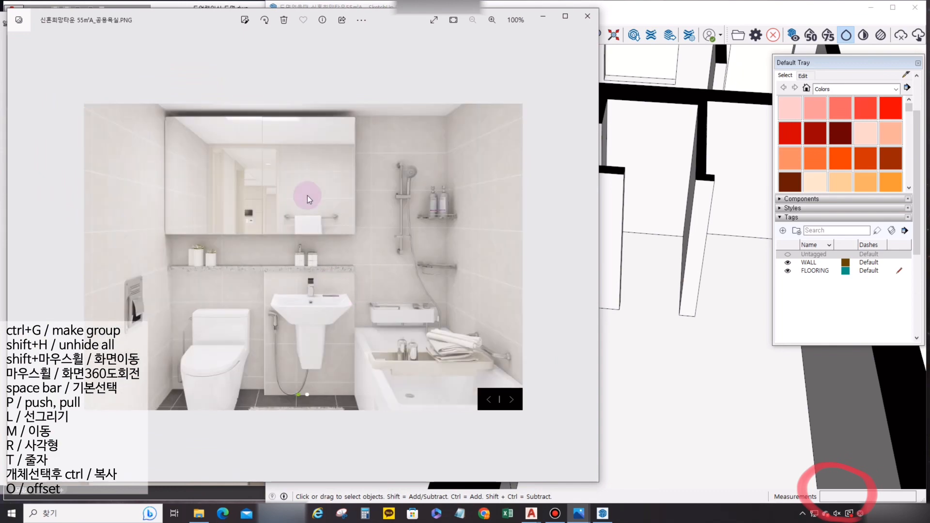
{"action": "scroll", "coordinate": [185, 128], "scroll_direction": "up", "scroll_amount": 6, "text": "ctrl"}
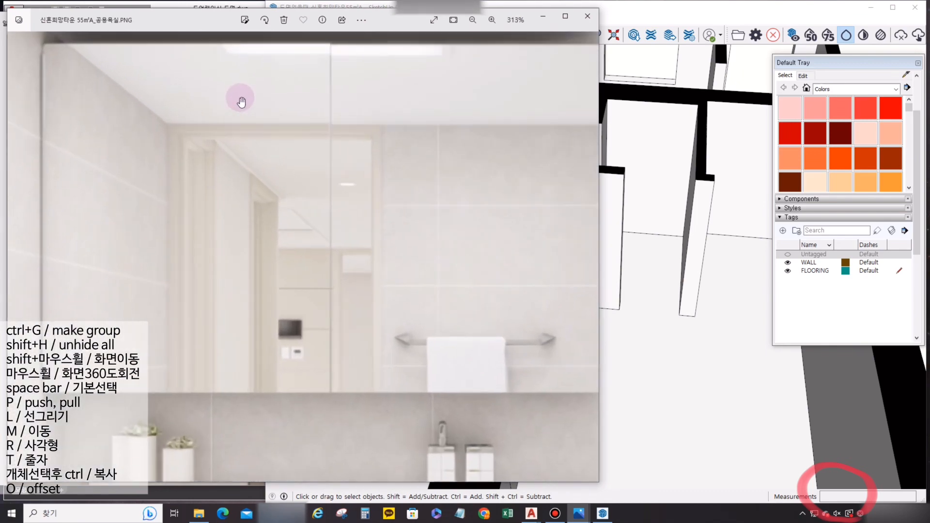
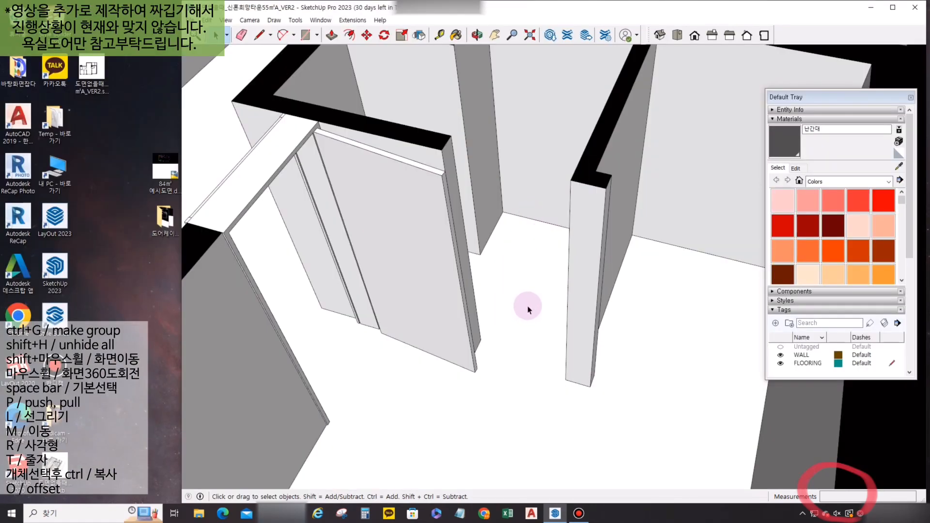
Place a guide line 2200 mm above the floor at the master bathroom doorway to mark the frame height.
{"action": "key", "text": "l"}
{"action": "scroll", "coordinate": [505, 333], "scroll_direction": "up", "scroll_amount": 5}
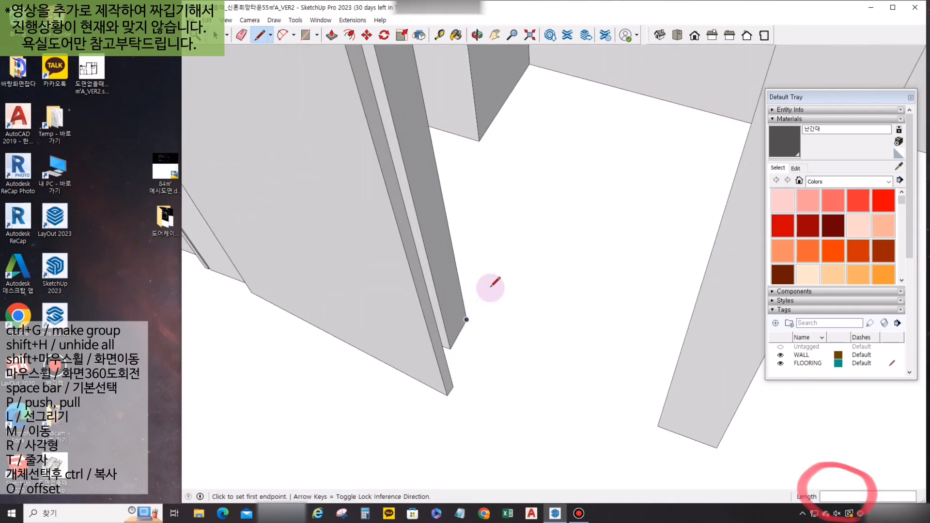
{"action": "middle_click_drag", "start_coordinate": [492, 291], "coordinate": [498, 214]}
{"action": "key", "text": "t"}
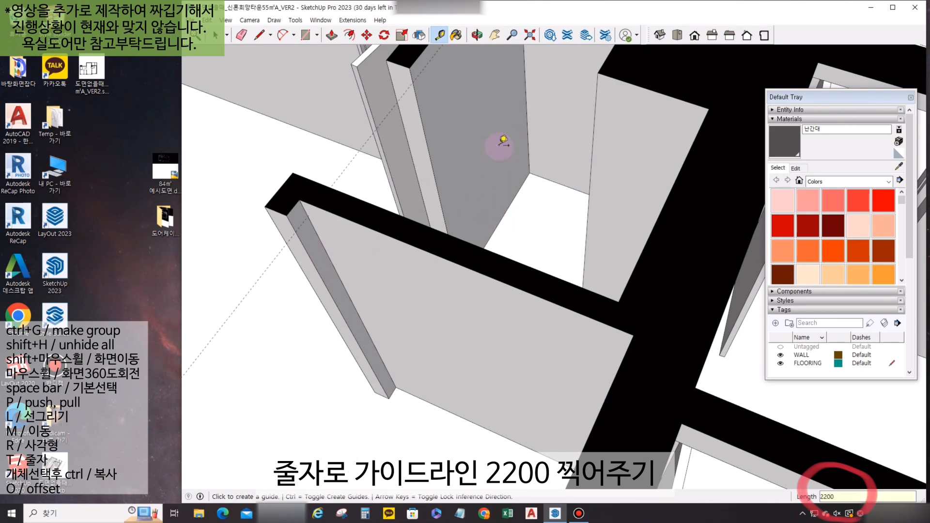
{"action": "middle_click_drag", "start_coordinate": [504, 141], "coordinate": [479, 166]}
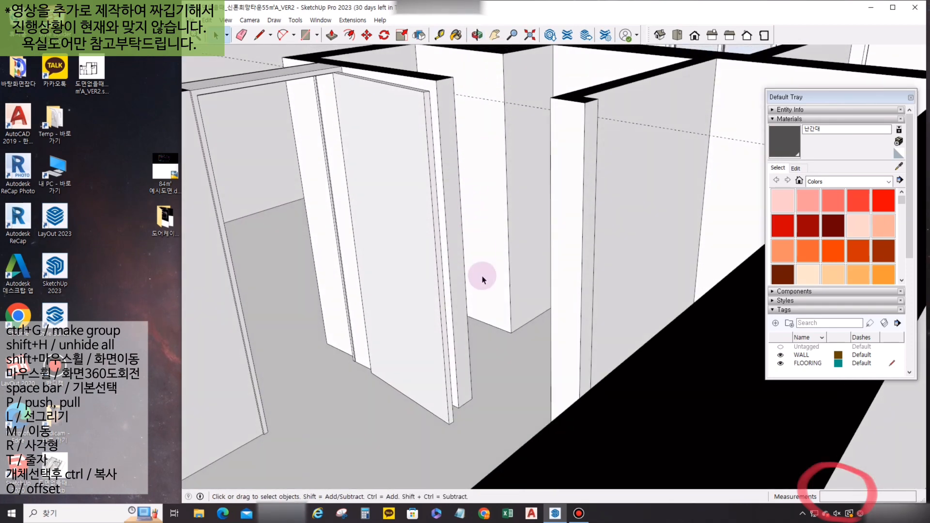
Draw the bathroom jamb profile at the wall end, extending 10 mm past the wall, with a 30 mm frame, 40 mm door rebate and 10 mm notch.
{"action": "key", "text": "l"}
{"action": "left_click", "coordinate": [475, 391]}
{"action": "scroll", "coordinate": [462, 399], "scroll_direction": "up", "scroll_amount": 3}
{"action": "scroll", "coordinate": [467, 408], "scroll_direction": "up", "scroll_amount": 2}
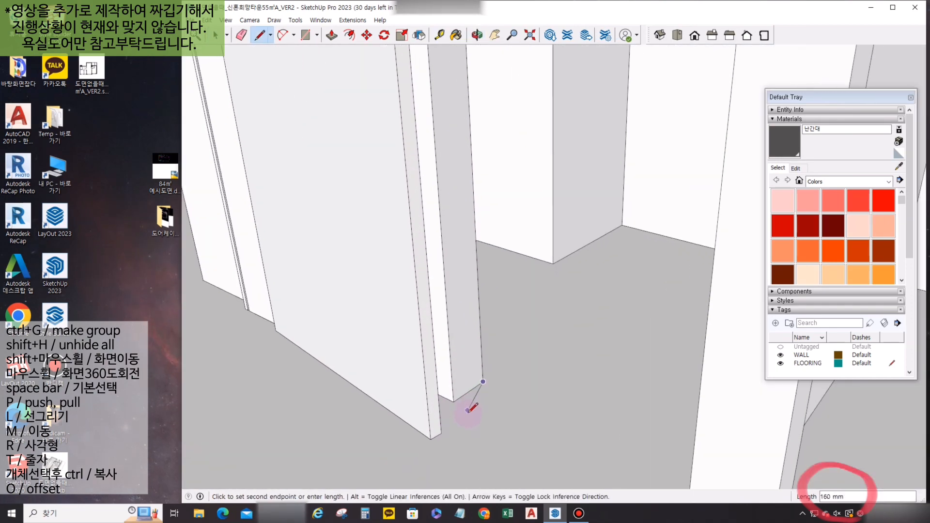
{"action": "left_click", "coordinate": [454, 402]}
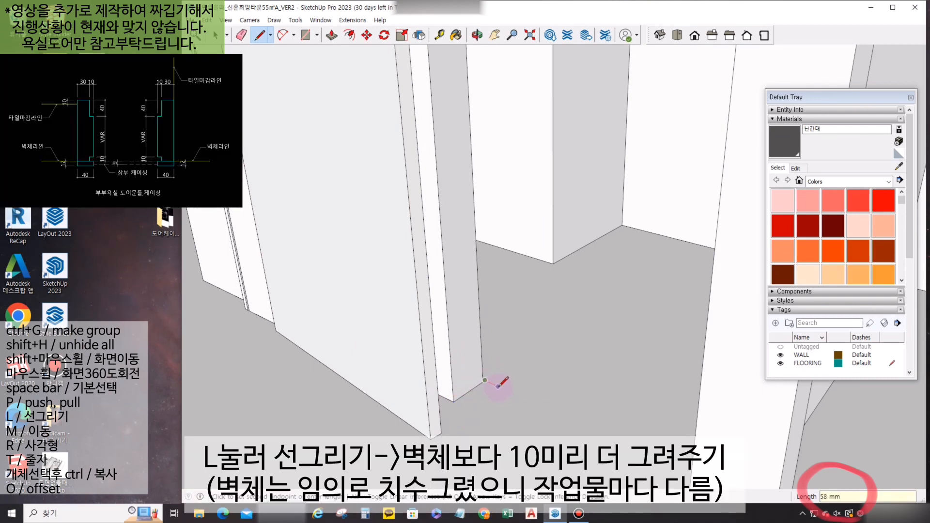
{"action": "scroll", "coordinate": [500, 388], "scroll_direction": "up", "scroll_amount": 2}
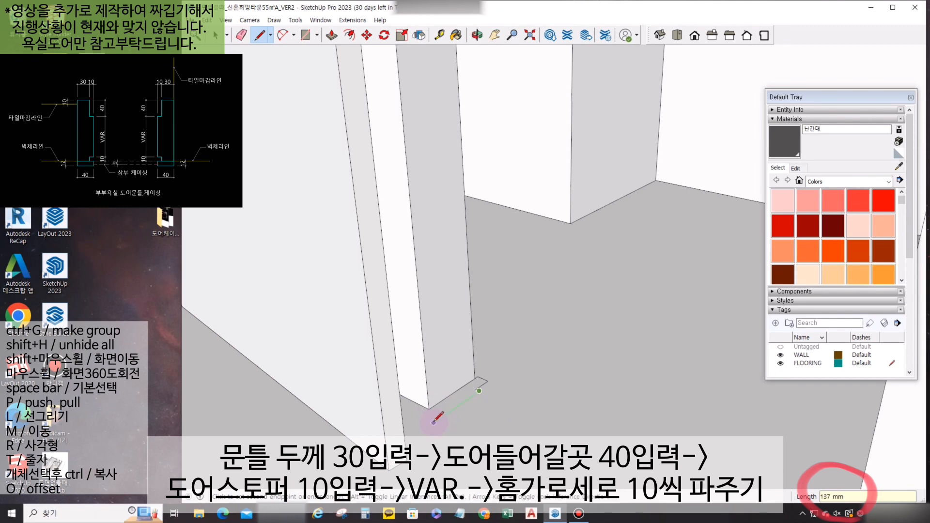
{"action": "scroll", "coordinate": [435, 420], "scroll_direction": "up", "scroll_amount": 1}
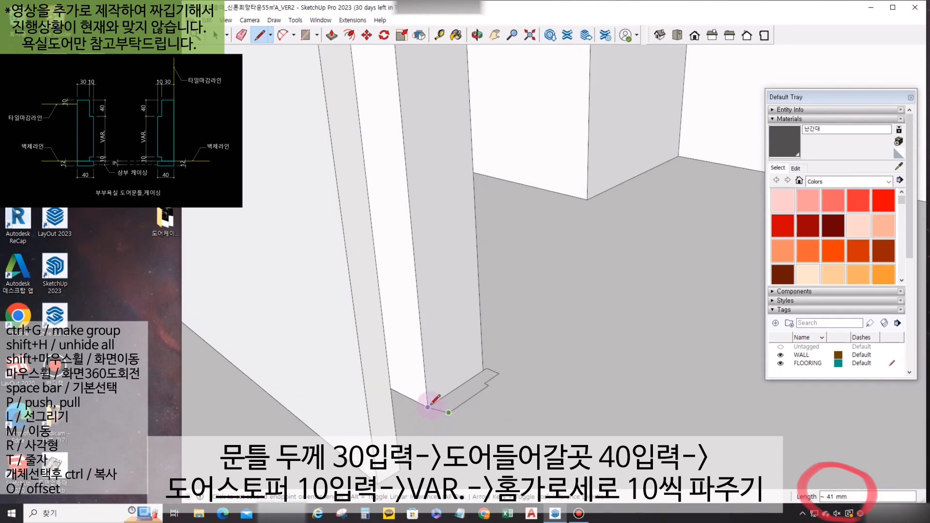
{"action": "scroll", "coordinate": [438, 400], "scroll_direction": "up", "scroll_amount": 1}
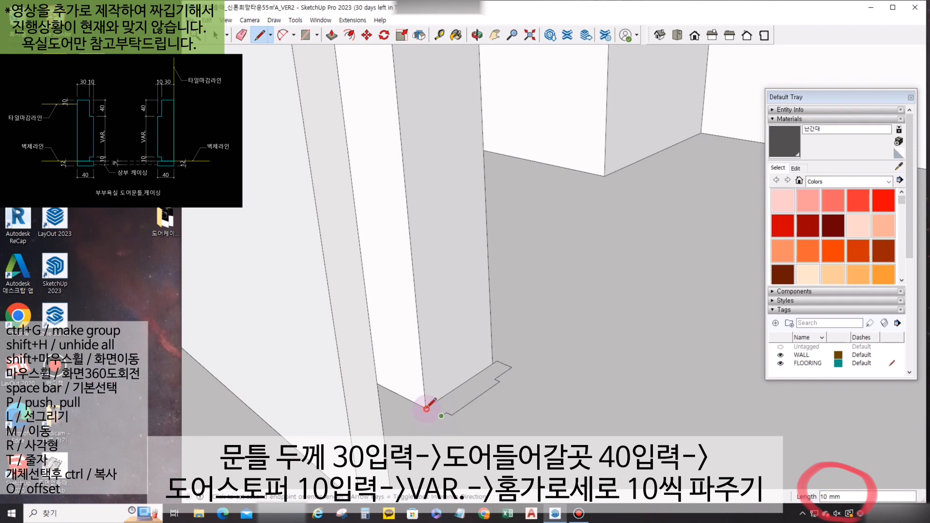
Extrude the bathroom jamb profile upward to the 2200 mm guide line.
{"action": "key", "text": "p"}
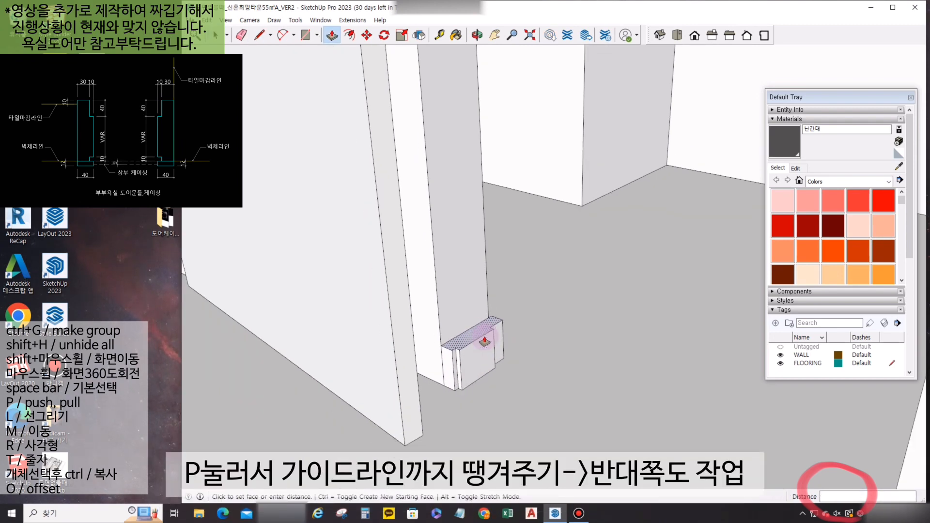
{"action": "scroll", "coordinate": [485, 341], "scroll_direction": "down", "scroll_amount": 6}
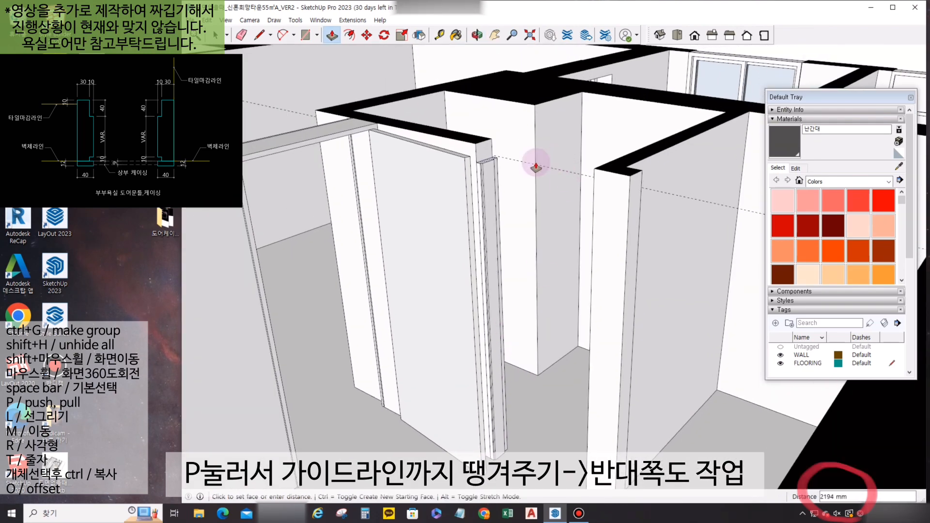
Extrude the first door jamb profile up to the guide line.
{"action": "left_click", "coordinate": [536, 168]}
{"action": "key", "text": "space"}
Draw the matching stepped jamb profile on the floor against the opposite wall end, with a 100 mm middle segment and a 30 mm closing edge.
{"action": "middle_click_drag", "start_coordinate": [535, 162], "coordinate": [642, 410]}
{"action": "scroll", "coordinate": [640, 410], "scroll_direction": "up", "scroll_amount": 3}
{"action": "key", "text": "l"}
{"action": "left_click", "coordinate": [650, 425]}
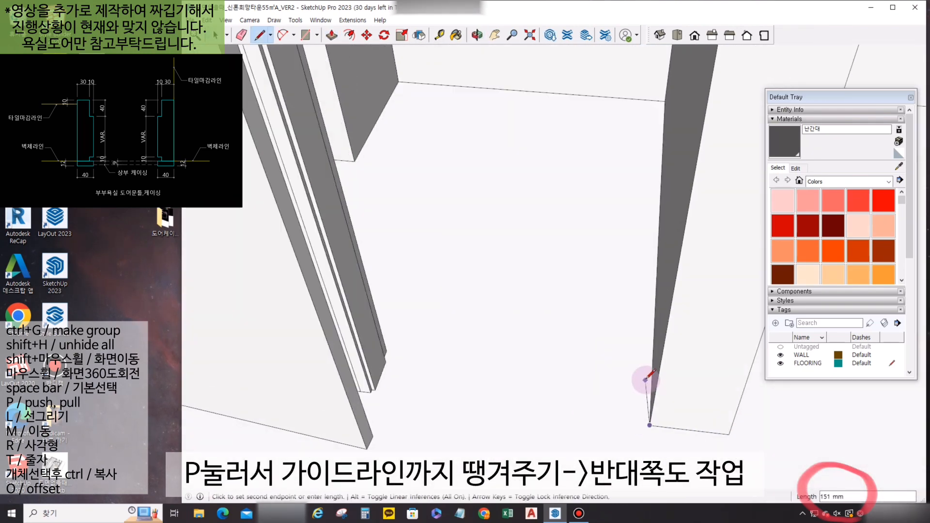
{"action": "left_click", "coordinate": [652, 377]}
{"action": "left_click", "coordinate": [641, 379]}
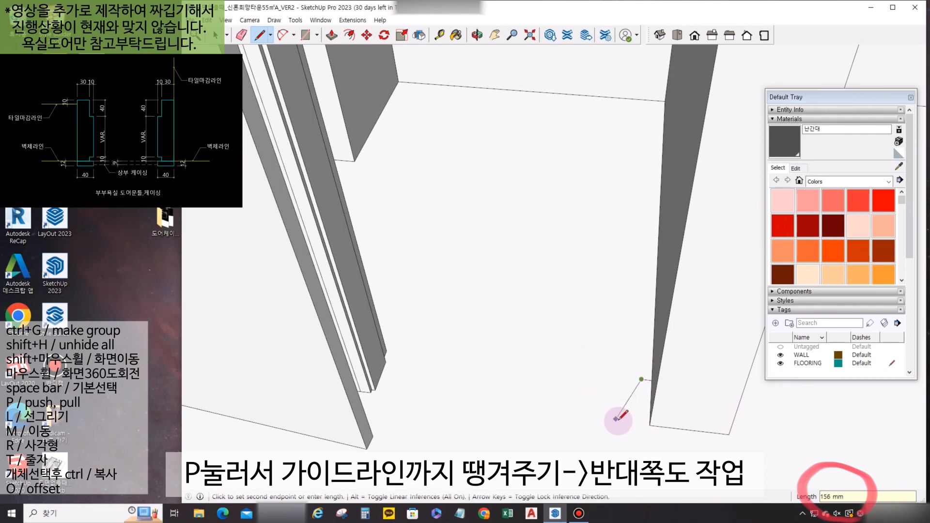
{"action": "left_click", "coordinate": [637, 390]}
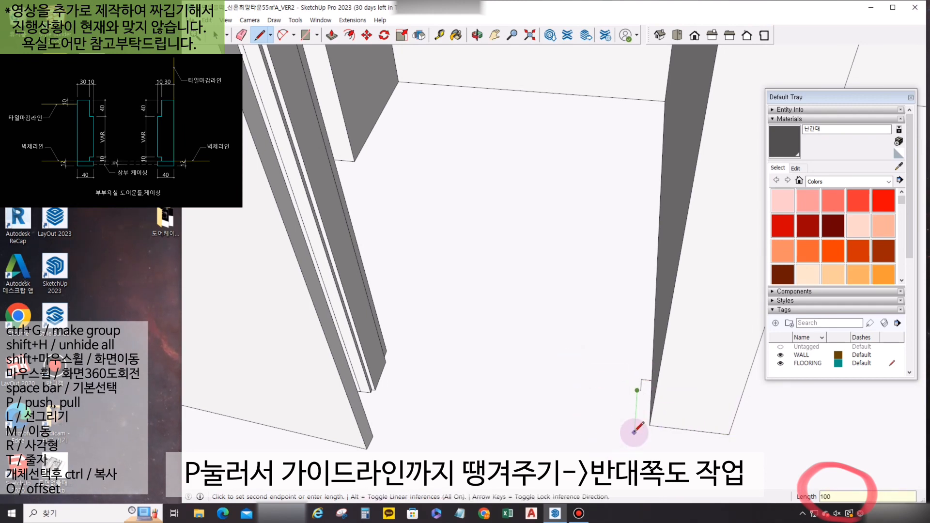
{"action": "type", "text": "100"}
{"action": "key", "text": "Return"}
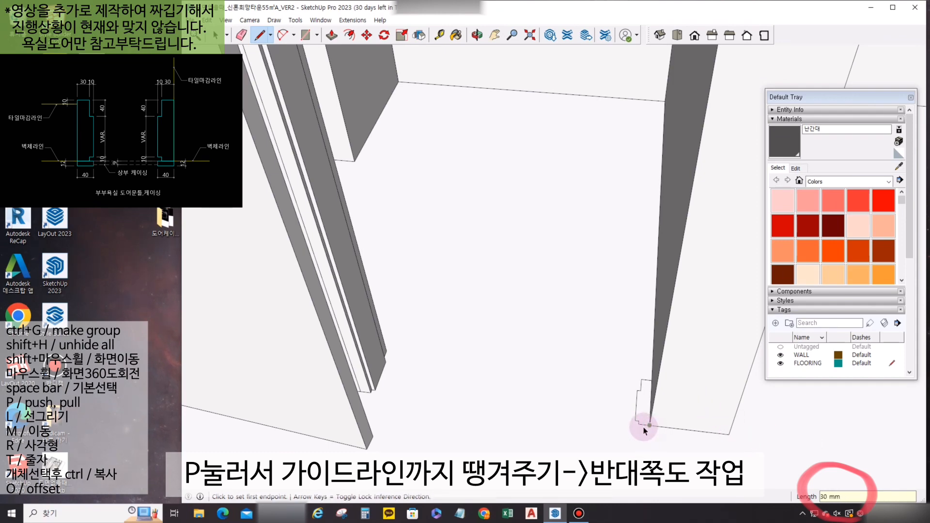
Extrude the second jamb profile up to the height of the guide line.
{"action": "key", "text": "p"}
{"action": "left_click", "coordinate": [645, 414]}
{"action": "scroll", "coordinate": [646, 357], "scroll_direction": "down", "scroll_amount": 5}
{"action": "left_click", "coordinate": [642, 218]}
{"action": "scroll", "coordinate": [630, 213], "scroll_direction": "down", "scroll_amount": 4}
Delete the guide line running across the bathroom door opening.
{"action": "middle_click_drag", "start_coordinate": [603, 206], "coordinate": [702, 217]}
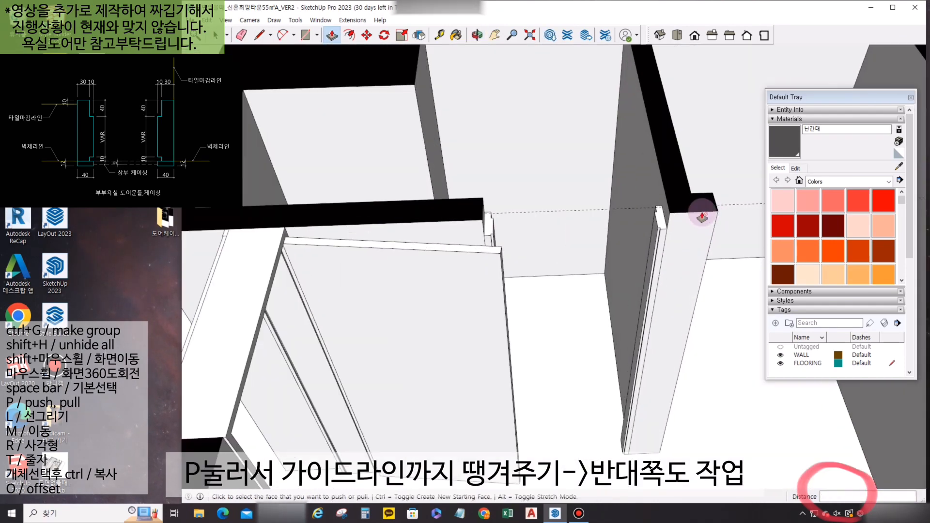
{"action": "scroll", "coordinate": [702, 217], "scroll_direction": "up", "scroll_amount": 3}
{"action": "middle_click_drag", "start_coordinate": [554, 233], "coordinate": [581, 273]}
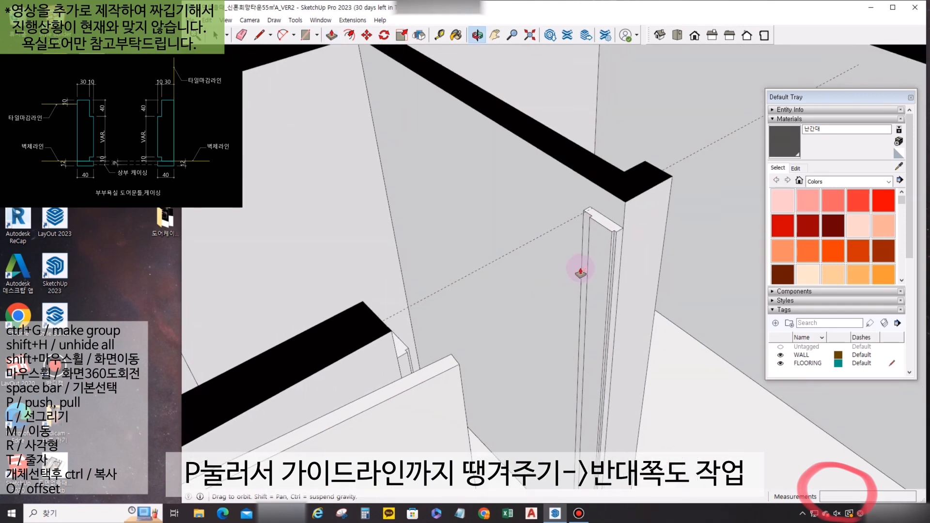
{"action": "key", "text": "space"}
{"action": "left_click", "coordinate": [678, 162]}
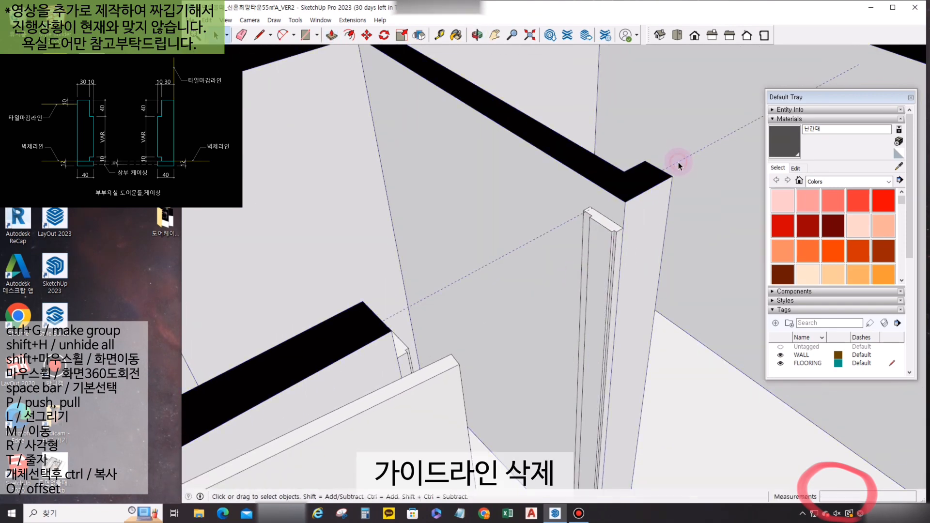
Copy the top edge of the first jamb's inner face 40 mm downward to mark the frame head.
{"action": "middle_click_drag", "start_coordinate": [675, 175], "coordinate": [365, 227]}
{"action": "scroll", "coordinate": [356, 225], "scroll_direction": "up", "scroll_amount": 5}
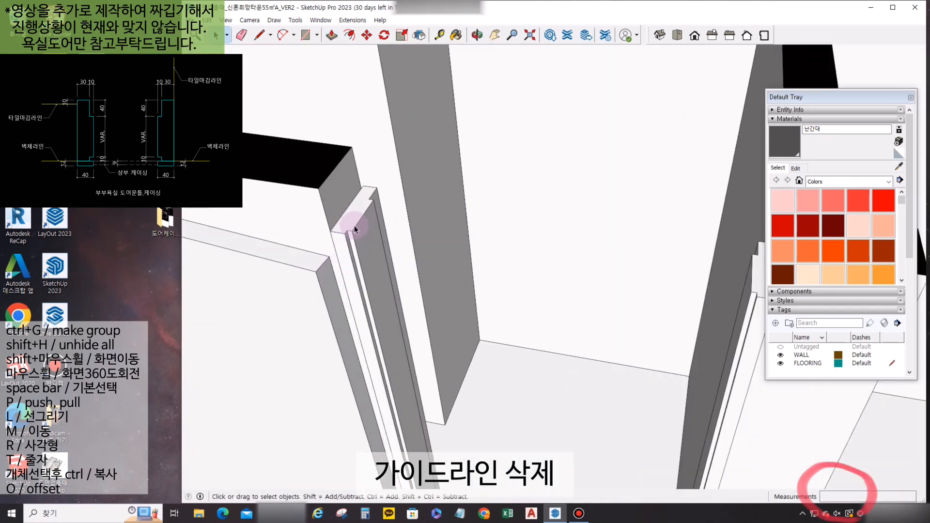
{"action": "key", "text": "m"}
{"action": "key", "text": "ctrl"}
{"action": "left_click", "coordinate": [388, 187]}
{"action": "type", "text": "40"}
{"action": "key", "text": "Return"}
Extrude the marked band on the first jamb across the opening to the opposite jamb to form the frame head.
{"action": "key", "text": "p"}
{"action": "left_click", "coordinate": [383, 185]}
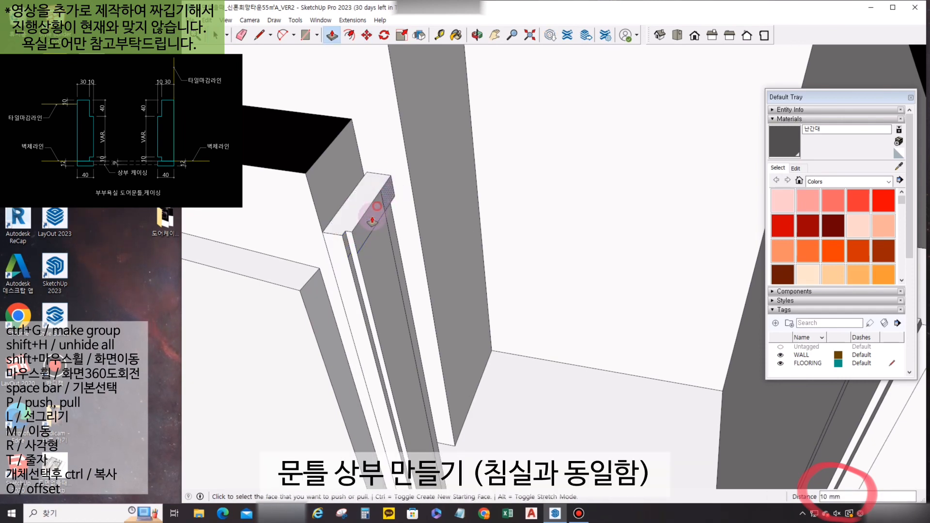
{"action": "left_click", "coordinate": [377, 208]}
{"action": "double_click", "coordinate": [347, 243]}
{"action": "key", "text": "space"}
Push the stepped strips on the frame head's underside up 10 mm to match the jamb profile.
{"action": "middle_click_drag", "start_coordinate": [406, 265], "coordinate": [633, 262]}
{"action": "key", "text": "p"}
{"action": "key", "text": "space"}
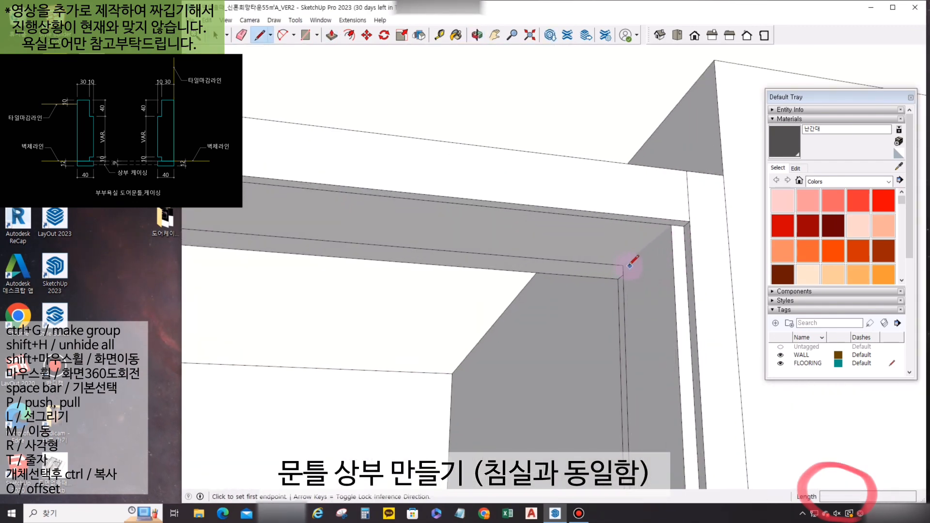
{"action": "key", "text": "p"}
{"action": "left_click", "coordinate": [679, 220]}
{"action": "left_click", "coordinate": [616, 277]}
{"action": "key", "text": "space"}
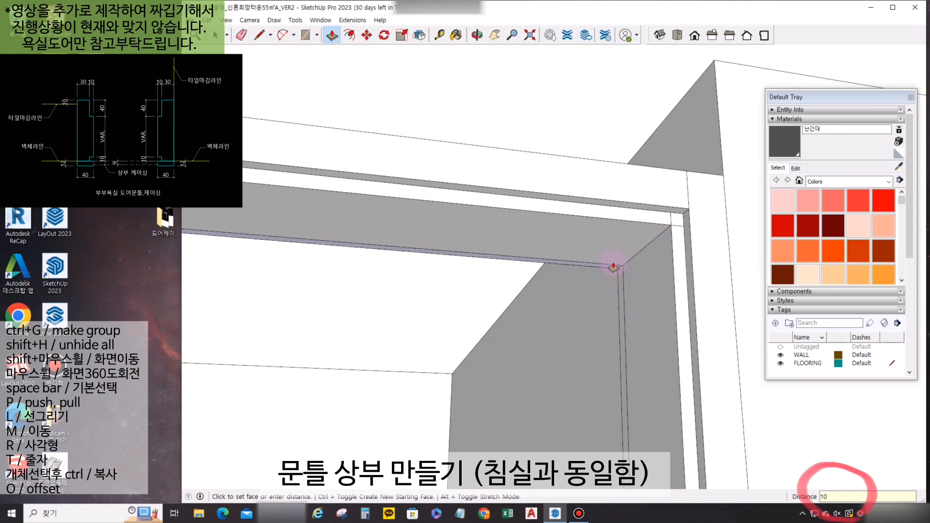
Select the entire finished door frame and make it a group.
{"action": "middle_click_drag", "start_coordinate": [623, 269], "coordinate": [422, 314]}
{"action": "scroll", "coordinate": [422, 314], "scroll_direction": "down", "scroll_amount": 3}
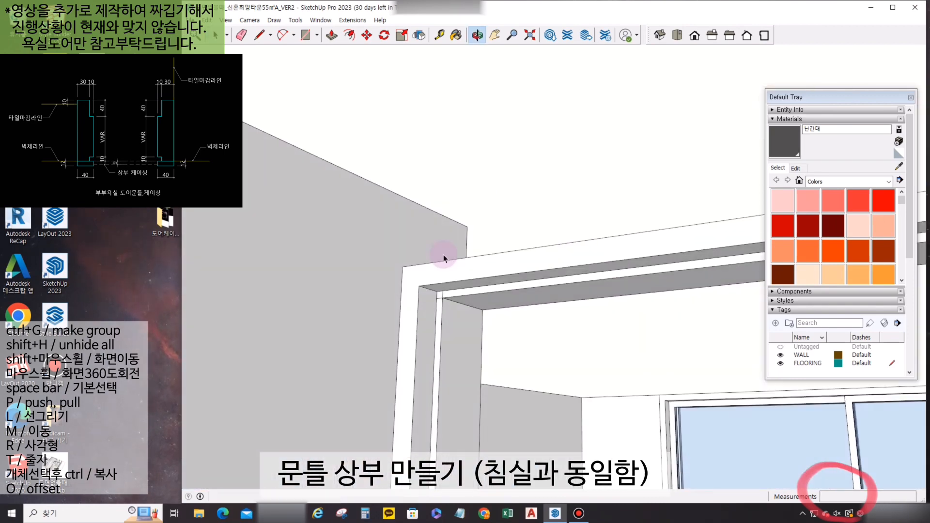
{"action": "scroll", "coordinate": [446, 290], "scroll_direction": "up", "scroll_amount": 3}
{"action": "scroll", "coordinate": [436, 276], "scroll_direction": "down", "scroll_amount": 1}
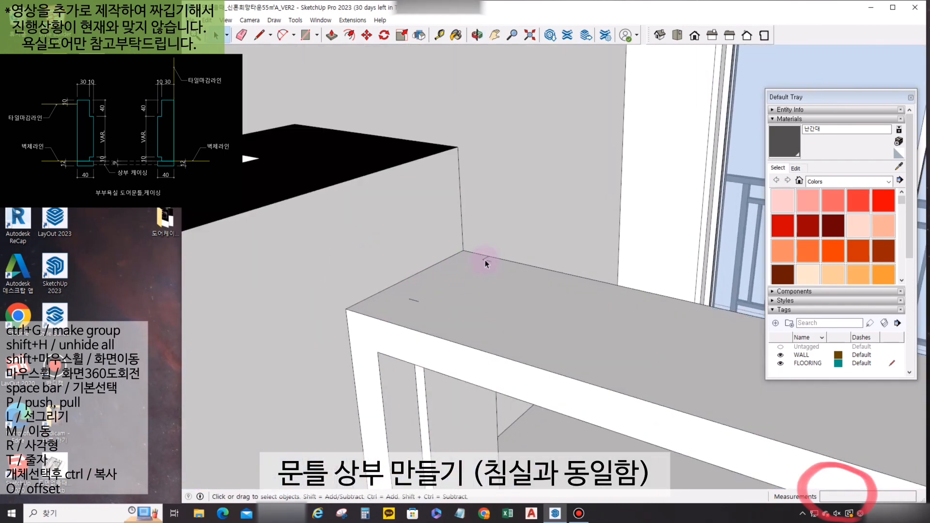
{"action": "scroll", "coordinate": [441, 333], "scroll_direction": "down", "scroll_amount": 4}
{"action": "triple_click", "coordinate": [477, 348]}
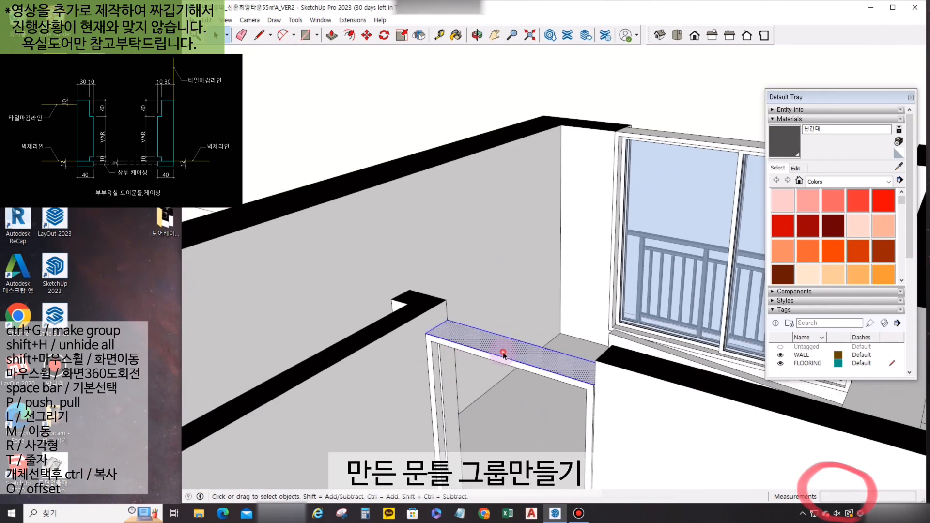
{"action": "middle_click_drag", "start_coordinate": [492, 349], "coordinate": [654, 395]}
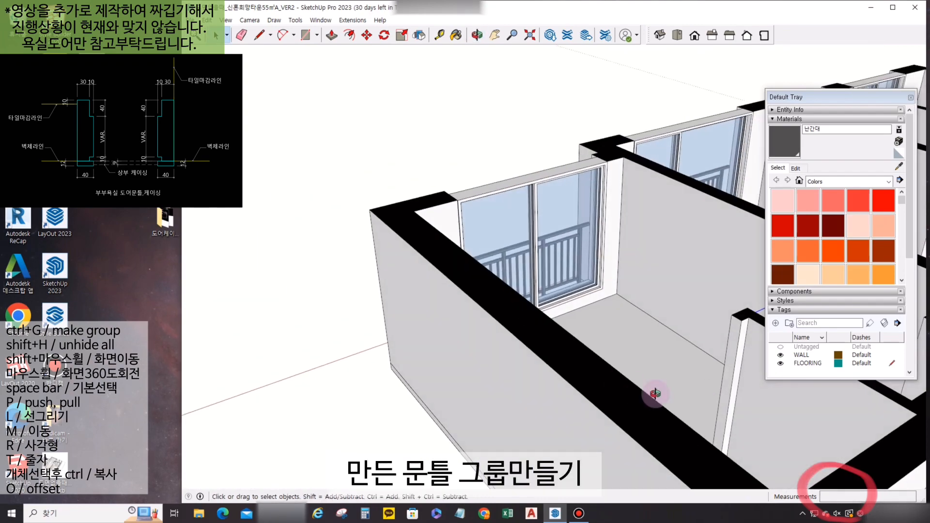
Draw a 40 x 12 mm casing profile on the floor in front of the second jamb, against the wall face.
{"action": "scroll", "coordinate": [652, 394], "scroll_direction": "down", "scroll_amount": 3}
{"action": "middle_click_drag", "start_coordinate": [421, 412], "coordinate": [592, 418]}
{"action": "scroll", "coordinate": [590, 420], "scroll_direction": "up", "scroll_amount": 6}
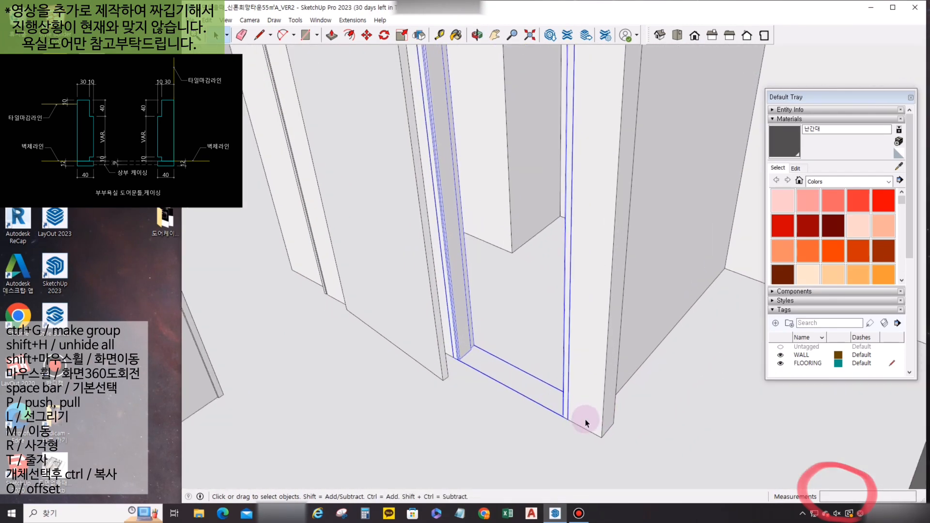
{"action": "key", "text": "l"}
{"action": "left_click", "coordinate": [562, 409]}
{"action": "middle_click_drag", "start_coordinate": [539, 397], "coordinate": [675, 430]}
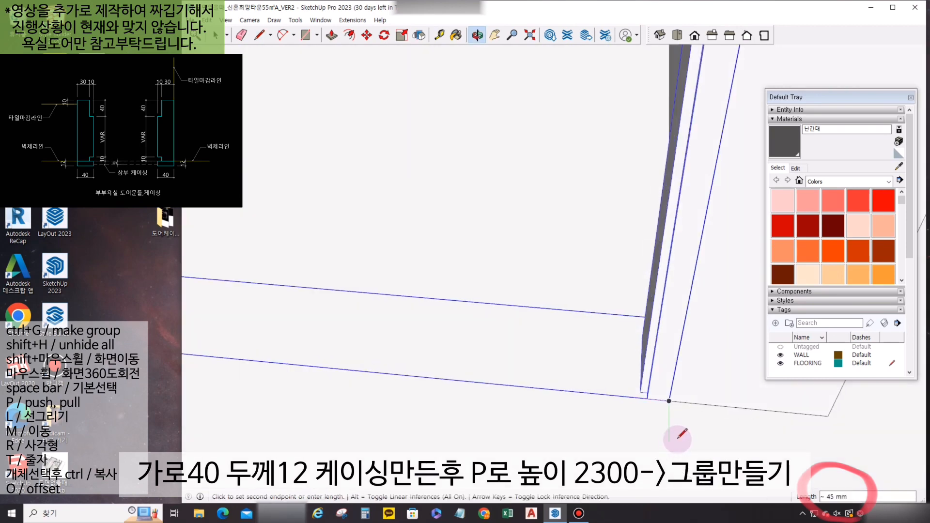
{"action": "left_click", "coordinate": [643, 397]}
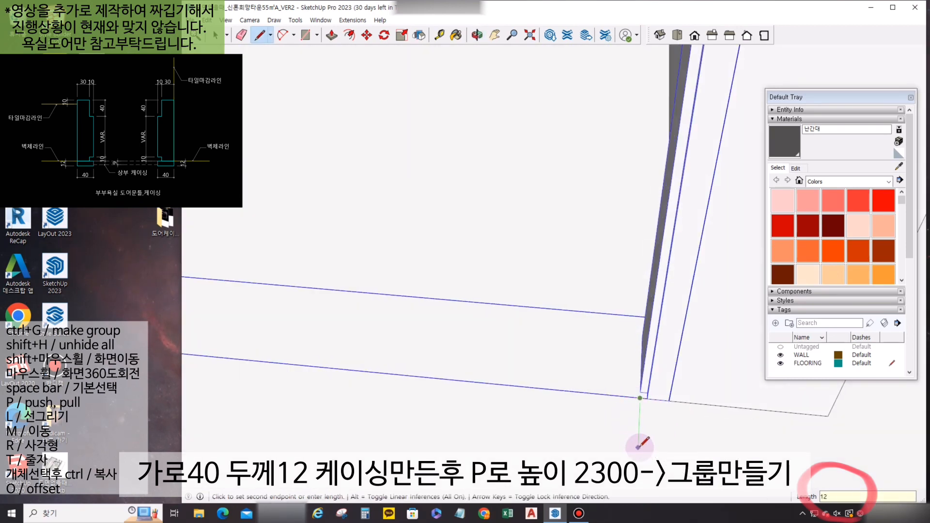
{"action": "type", "text": "12"}
{"action": "key", "text": "Return"}
{"action": "type", "text": "40"}
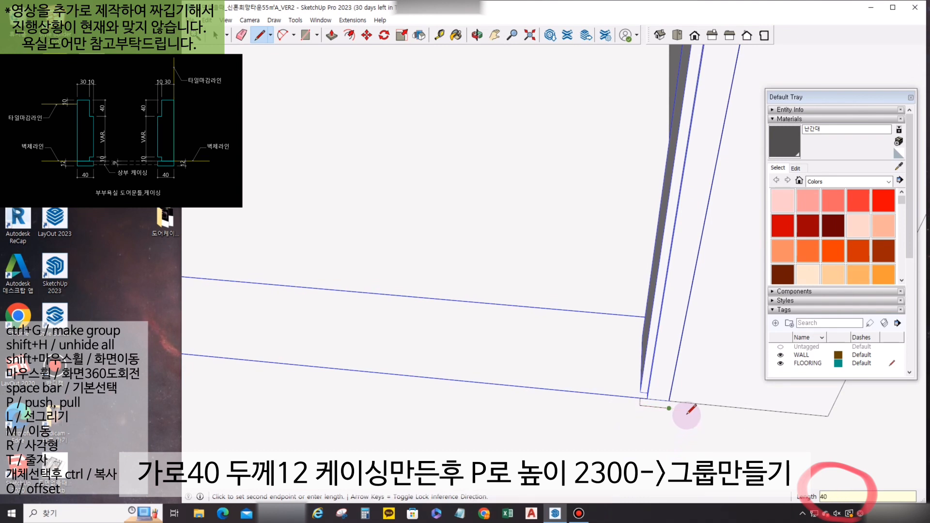
{"action": "key", "text": "Return"}
{"action": "left_click", "coordinate": [669, 401]}
Extrude the casing profile to a height of 2300 mm and make it a group.
{"action": "key", "text": "p"}
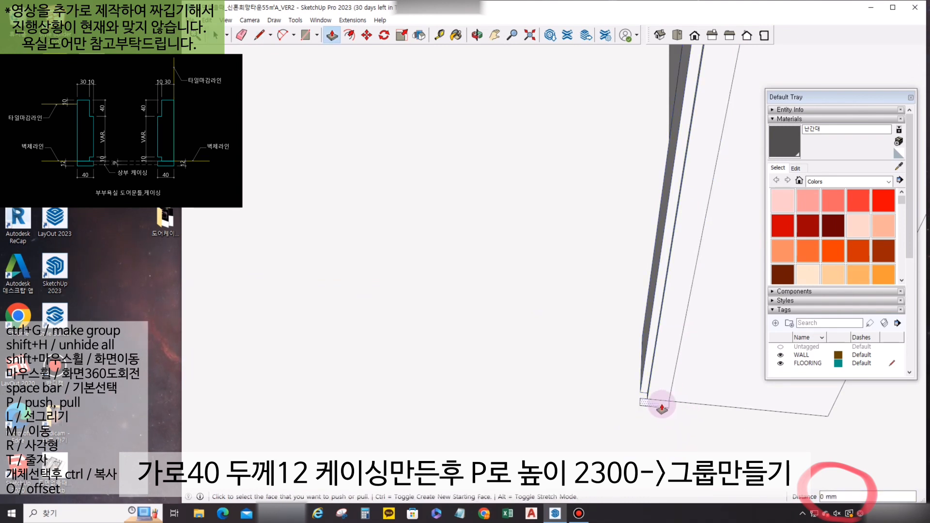
{"action": "middle_click_drag", "start_coordinate": [677, 324], "coordinate": [671, 243]}
{"action": "key", "text": "space"}
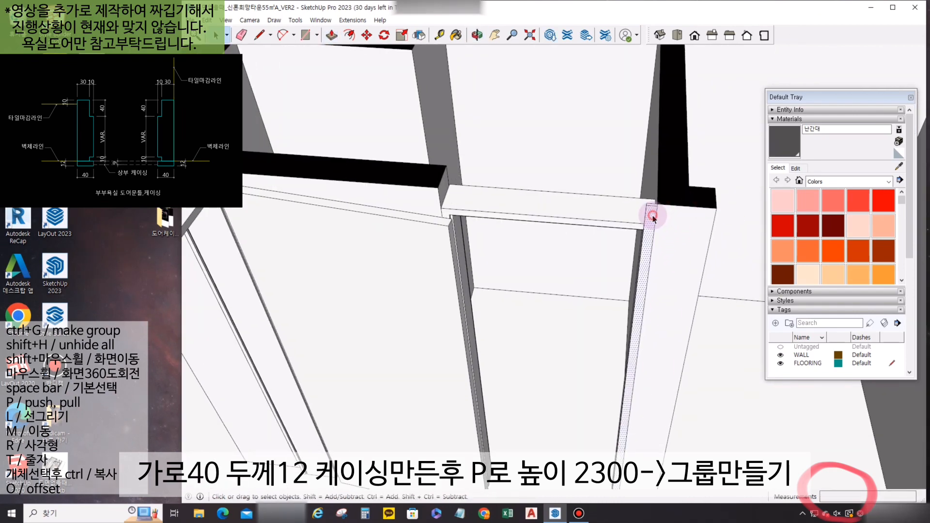
{"action": "key", "text": "ctrl+g"}
Copy the casing group to the matching position on the other side of the door opening.
{"action": "scroll", "coordinate": [650, 205], "scroll_direction": "up", "scroll_amount": 4}
{"action": "key", "text": "m"}
{"action": "key", "text": "ctrl"}
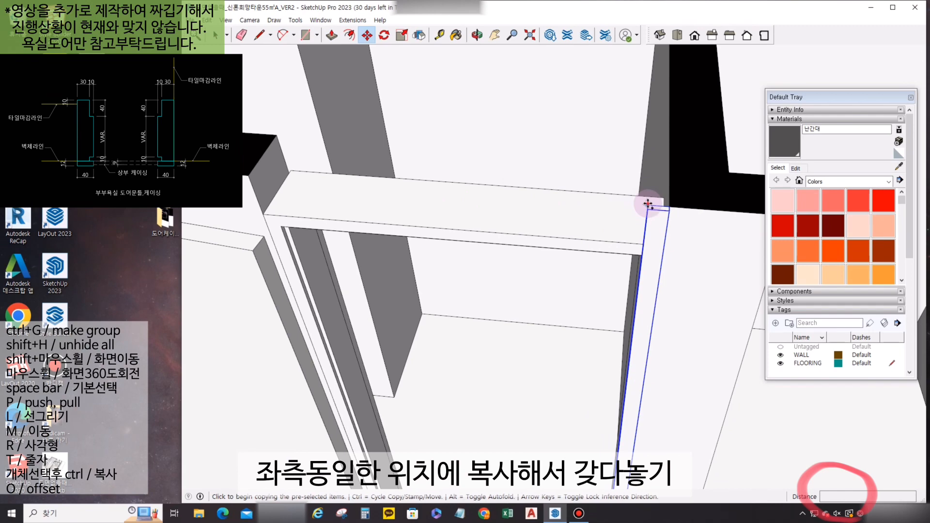
{"action": "left_click", "coordinate": [651, 208]}
{"action": "middle_click_drag", "start_coordinate": [466, 217], "coordinate": [587, 239]}
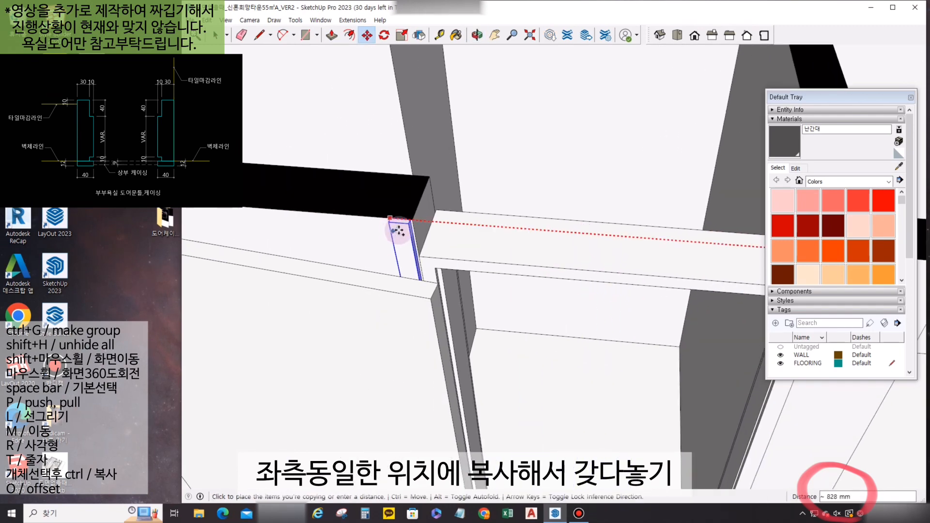
{"action": "left_click", "coordinate": [413, 218]}
{"action": "middle_click_drag", "start_coordinate": [447, 207], "coordinate": [467, 214]}
{"action": "key", "text": "space"}
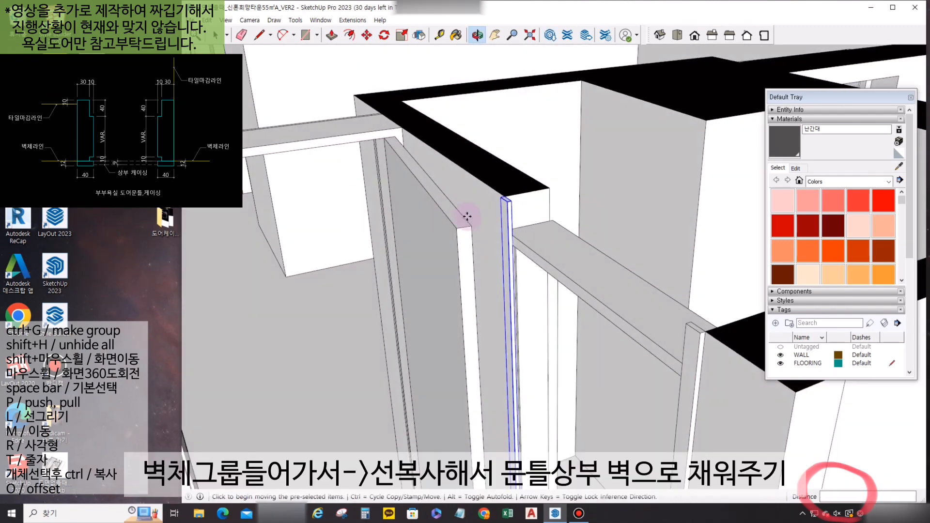
Inside the wall group, copy the top edge of the wall end 100 mm down to the top of the door frame.
{"action": "key", "text": "Escape"}
{"action": "middle_click_drag", "start_coordinate": [543, 208], "coordinate": [544, 192]}
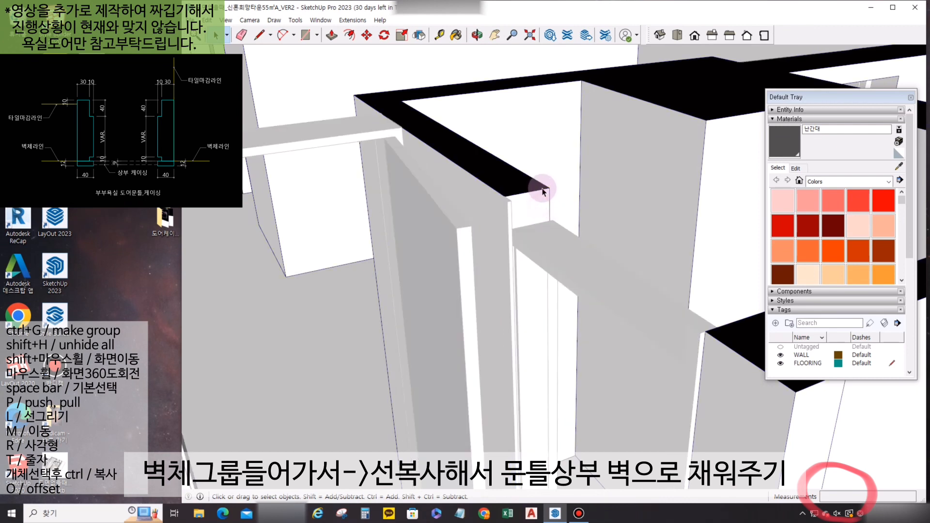
{"action": "key", "text": "m"}
{"action": "key", "text": "ctrl"}
{"action": "left_click", "coordinate": [550, 188]}
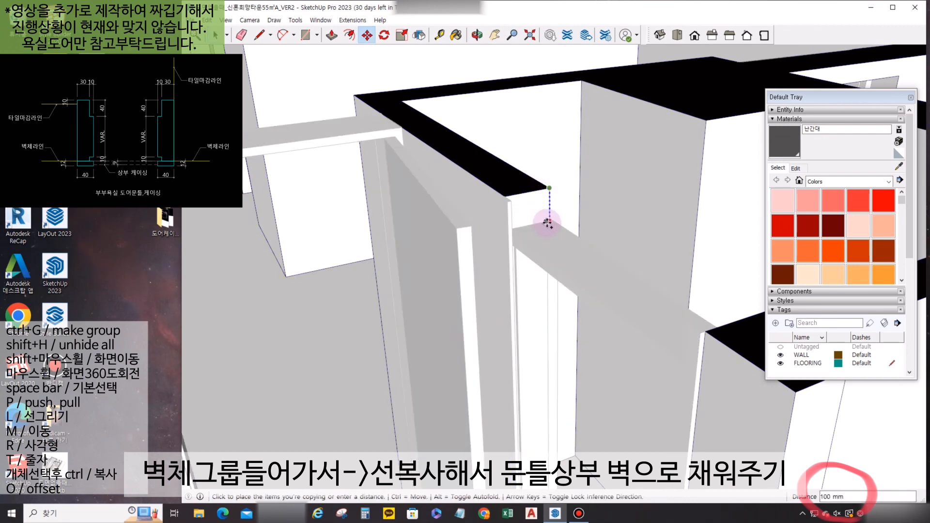
{"action": "left_click", "coordinate": [545, 211]}
Extrude the upper part of the wall end across the opening to the opposite wall, filling the space above the frame.
{"action": "key", "text": "p"}
{"action": "left_click", "coordinate": [545, 214]}
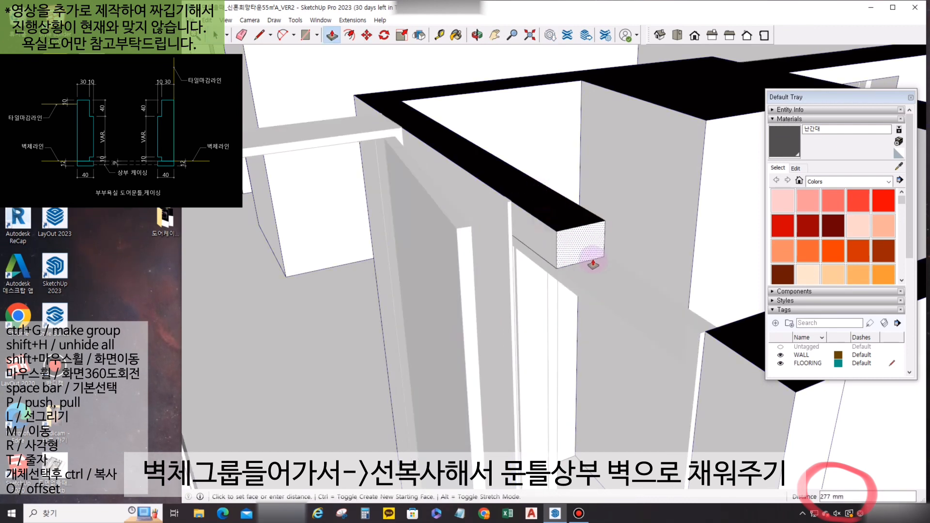
{"action": "left_click", "coordinate": [741, 329]}
{"action": "middle_click_drag", "start_coordinate": [742, 328], "coordinate": [659, 322]}
{"action": "key", "text": "space"}
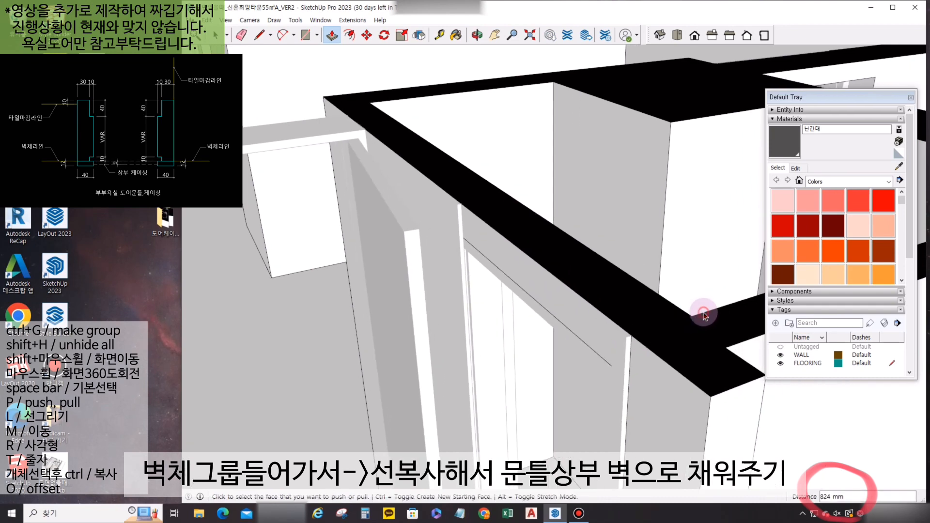
Draw a 140 mm high, 12 mm thick head casing profile against the inner side of the copied casing.
{"action": "middle_click_drag", "start_coordinate": [493, 270], "coordinate": [469, 225]}
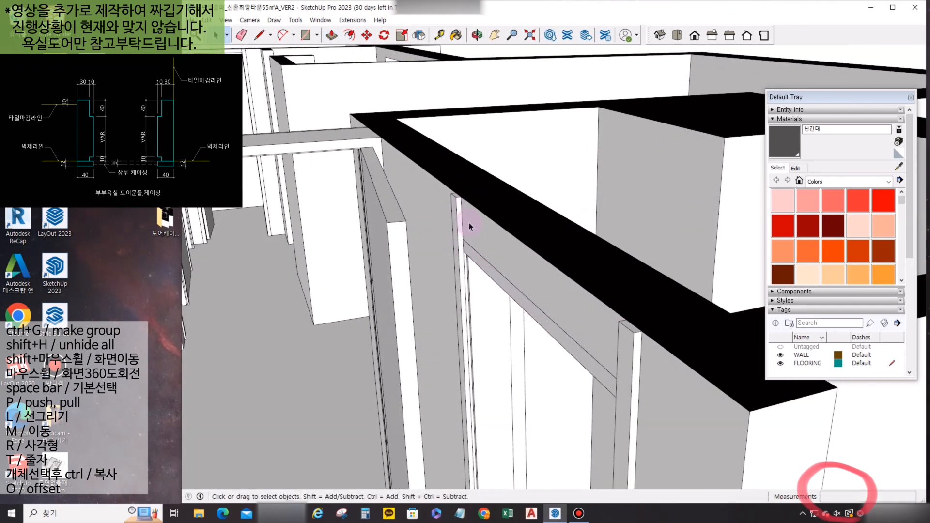
{"action": "key", "text": "l"}
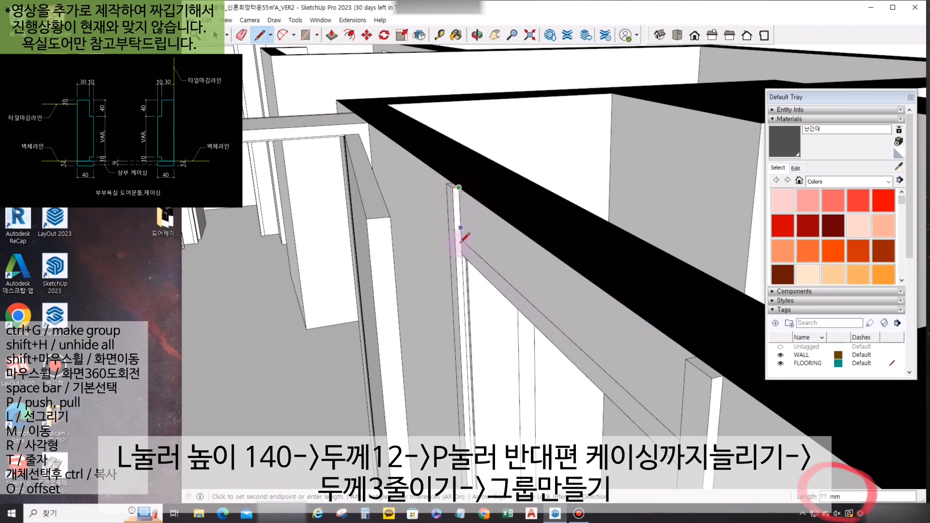
{"action": "scroll", "coordinate": [464, 238], "scroll_direction": "up", "scroll_amount": 2}
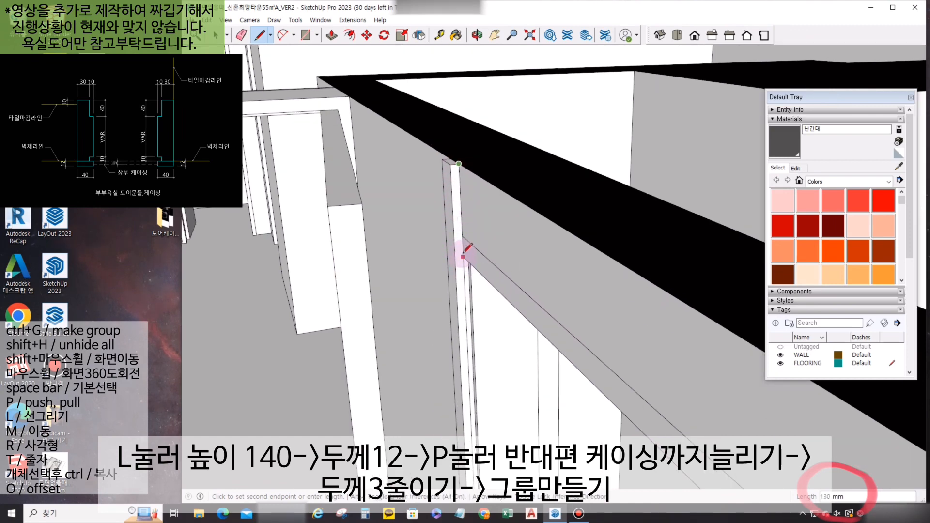
{"action": "mouse_move", "coordinate": [464, 252]}
{"action": "middle_mouse_down"}
{"action": "mouse_move", "coordinate": [617, 264]}
{"action": "mouse_move", "coordinate": [602, 284]}
{"action": "mouse_move", "coordinate": [470, 203]}
{"action": "mouse_move", "coordinate": [449, 252]}
{"action": "mouse_move", "coordinate": [648, 357]}
{"action": "mouse_move", "coordinate": [388, 256]}
{"action": "mouse_move", "coordinate": [377, 229]}
{"action": "mouse_move", "coordinate": [312, 248]}
{"action": "mouse_move", "coordinate": [318, 224]}
{"action": "middle_mouse_up"}
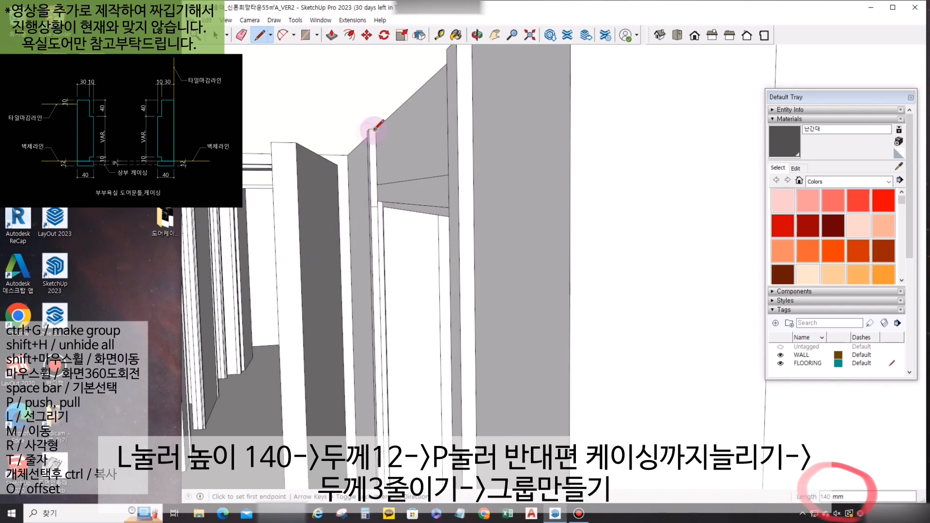
{"action": "middle_click_drag", "start_coordinate": [376, 130], "coordinate": [370, 187]}
Extrude the head casing profile across the opening to the opposite casing.
{"action": "key", "text": "space"}
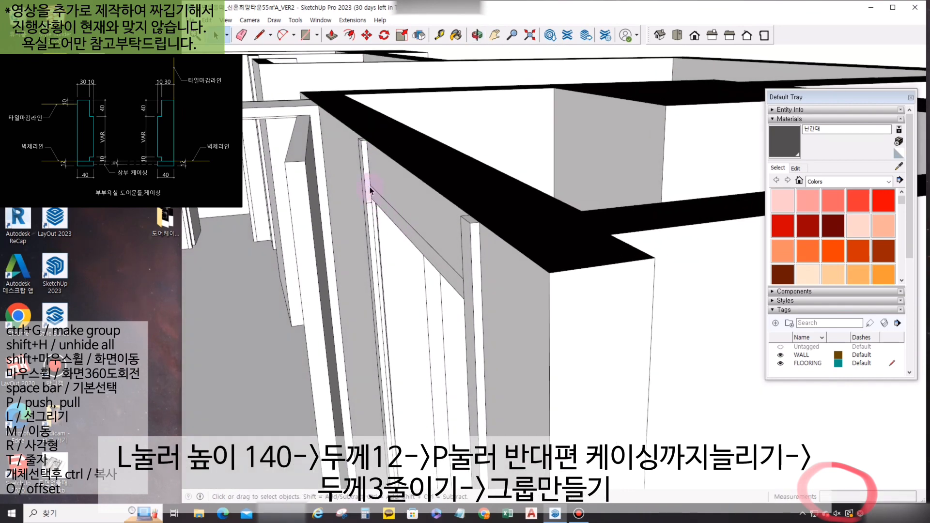
{"action": "left_click", "coordinate": [371, 184]}
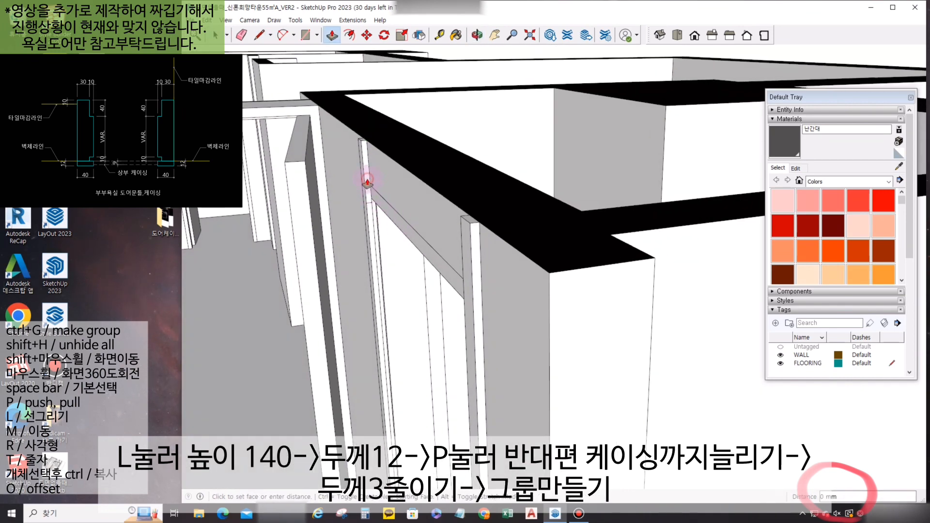
{"action": "left_click", "coordinate": [464, 217]}
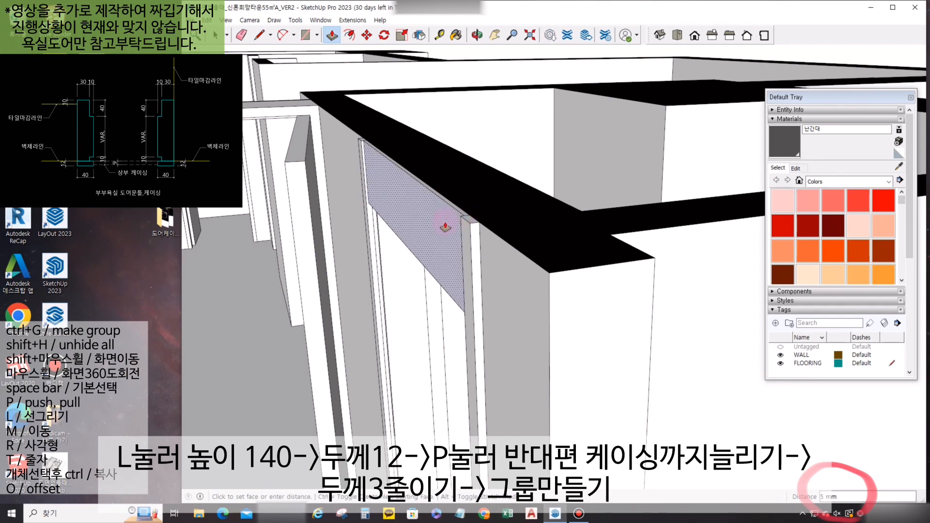
Reduce the head casing's thickness by 3 mm and select it together with the side casings and door frame.
{"action": "left_click", "coordinate": [443, 220]}
{"action": "key", "text": "space"}
{"action": "left_click", "coordinate": [365, 228]}
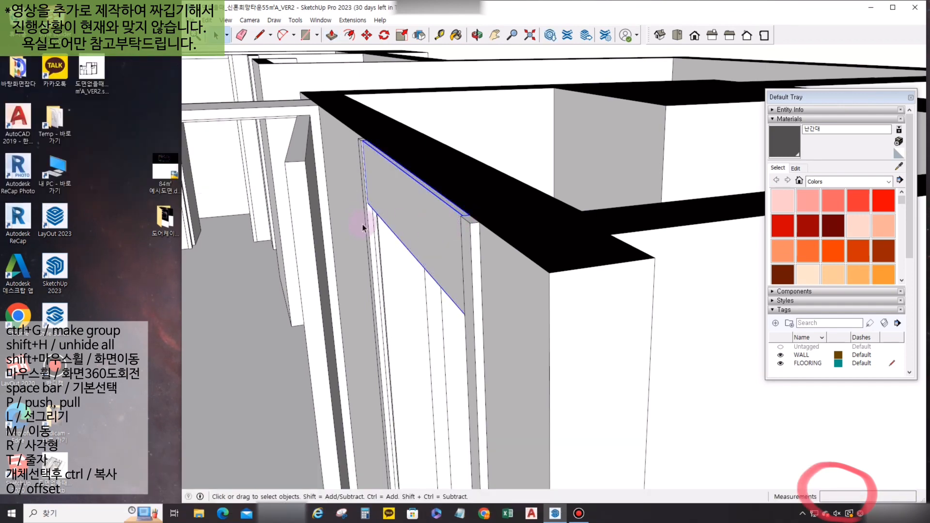
{"action": "left_click", "coordinate": [366, 223], "text": "shift"}
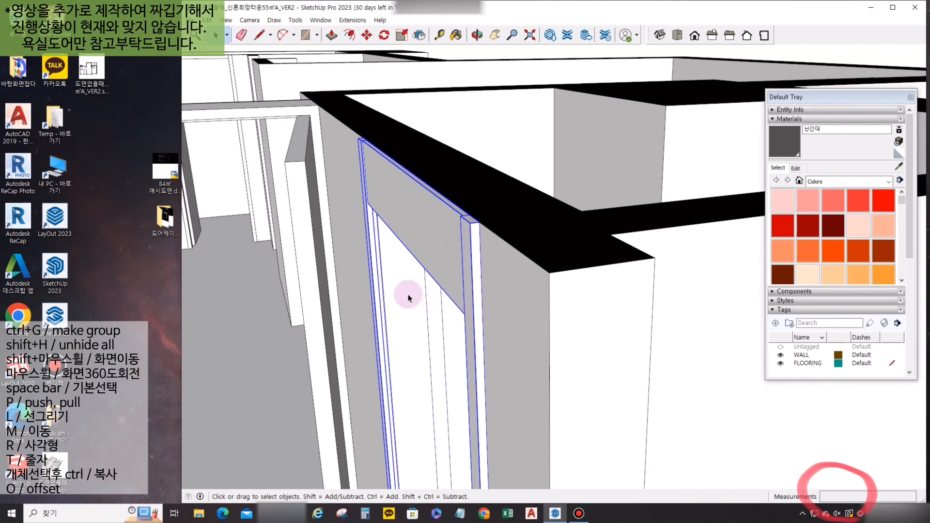
Draw the stepped door frame profile on the floor against the wall end of the common bathroom opening, following the reference section.
{"action": "middle_click_drag", "start_coordinate": [427, 268], "coordinate": [429, 260]}
{"action": "middle_click_drag", "start_coordinate": [493, 85], "coordinate": [484, 330]}
{"action": "scroll", "coordinate": [460, 364], "scroll_direction": "up", "scroll_amount": 6}
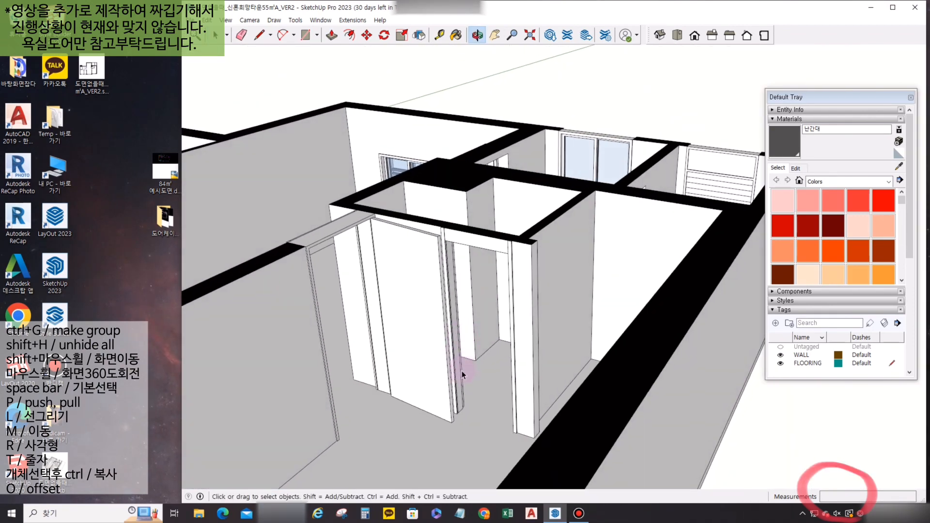
{"action": "middle_click_drag", "start_coordinate": [458, 358], "coordinate": [462, 388]}
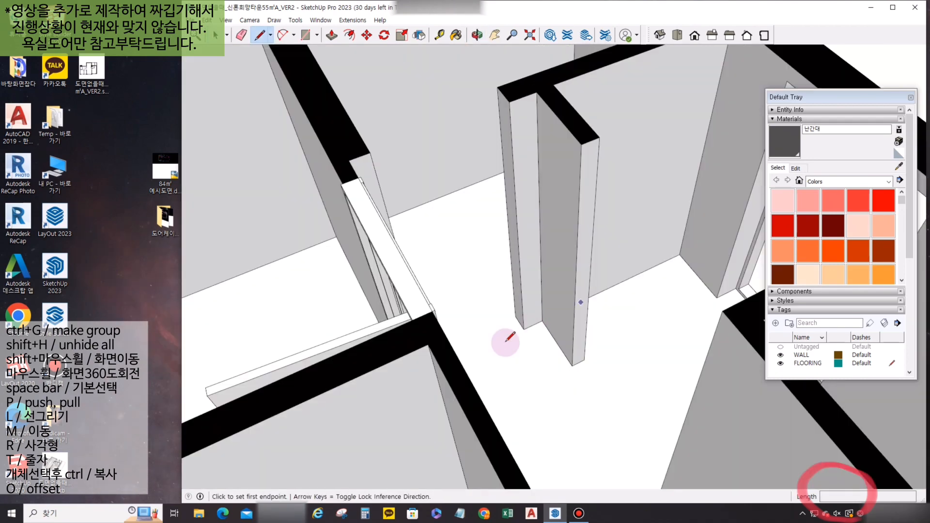
{"action": "scroll", "coordinate": [506, 341], "scroll_direction": "up", "scroll_amount": 3}
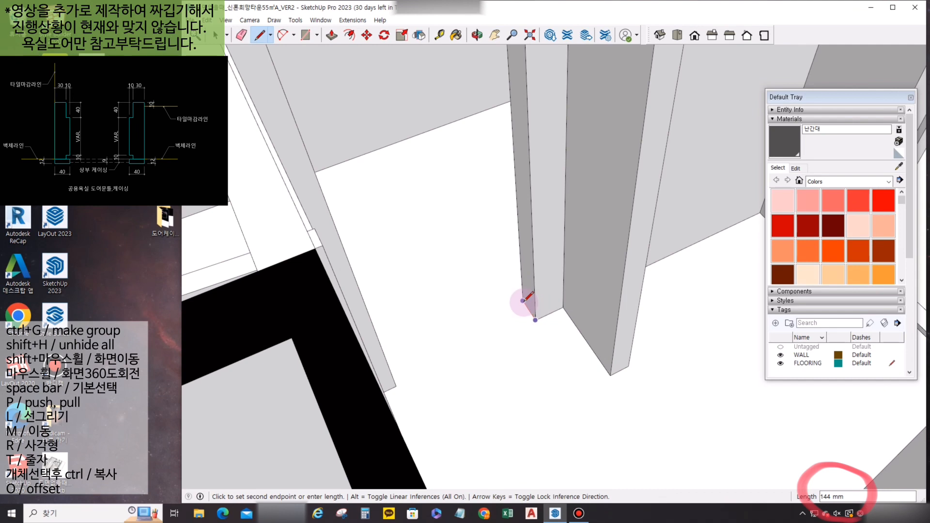
{"action": "scroll", "coordinate": [522, 299], "scroll_direction": "up", "scroll_amount": 3}
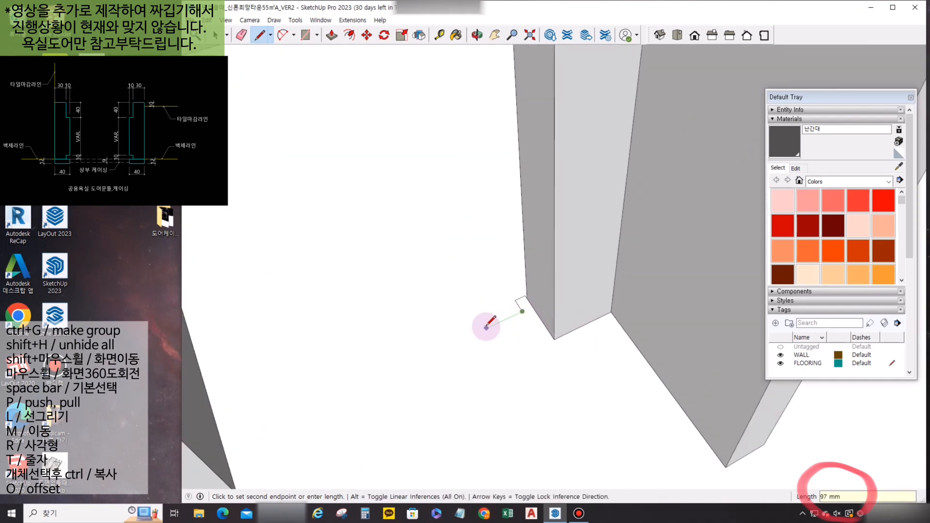
{"action": "left_click", "coordinate": [542, 342]}
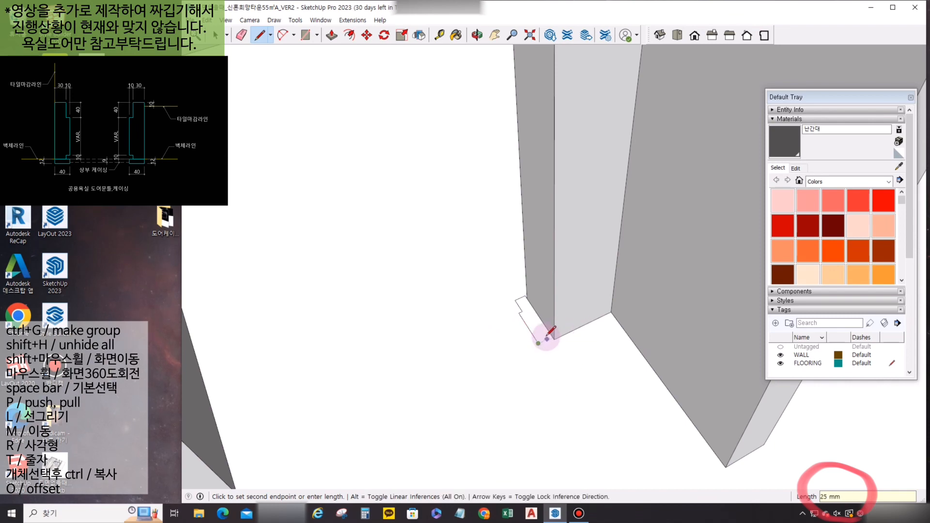
{"action": "left_click", "coordinate": [555, 340]}
Place a guide line marking the door frame's height and extrude the stepped jamb profile up to it.
{"action": "key", "text": "space"}
{"action": "scroll", "coordinate": [516, 300], "scroll_direction": "down", "scroll_amount": 3}
{"action": "middle_click_drag", "start_coordinate": [516, 300], "coordinate": [630, 322]}
{"action": "key", "text": "t"}
{"action": "left_click", "coordinate": [523, 314]}
{"action": "key", "text": "space"}
{"action": "key", "text": "p"}
{"action": "left_click", "coordinate": [560, 337]}
{"action": "left_click", "coordinate": [620, 180]}
{"action": "key", "text": "space"}
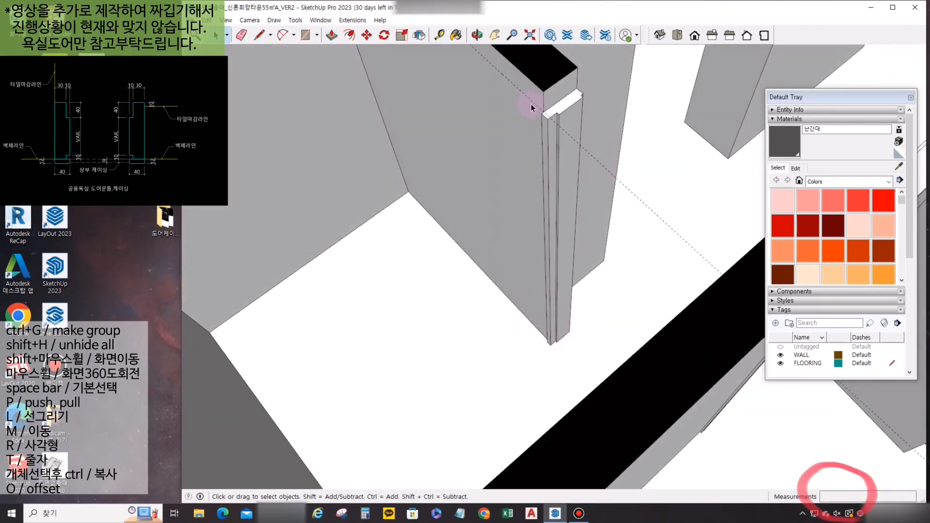
Draw the mirrored stepped frame profile at the foot of the opposite wall end of the common bathroom opening.
{"action": "scroll", "coordinate": [573, 161], "scroll_direction": "down", "scroll_amount": 4}
{"action": "middle_click_drag", "start_coordinate": [573, 161], "coordinate": [468, 323]}
{"action": "key", "text": "l"}
{"action": "left_click", "coordinate": [473, 337]}
{"action": "scroll", "coordinate": [475, 330], "scroll_direction": "up", "scroll_amount": 2}
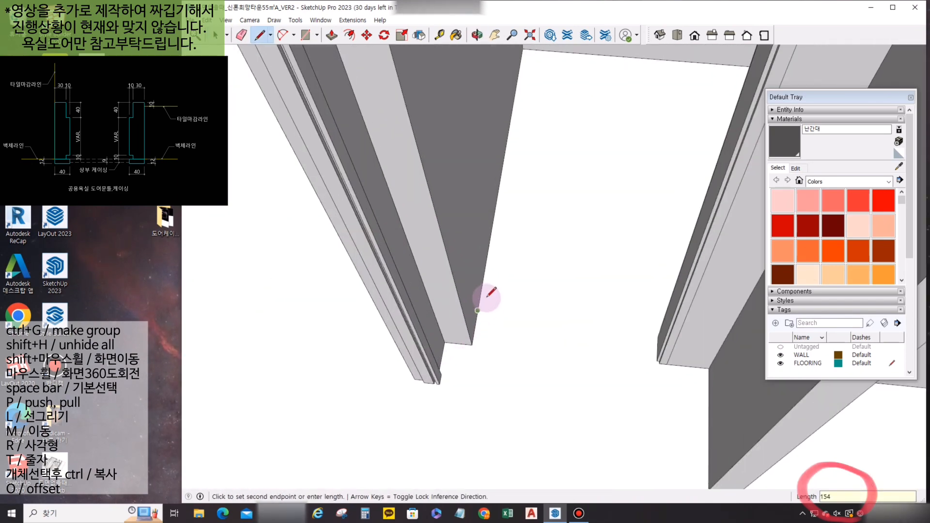
{"action": "middle_click_drag", "start_coordinate": [565, 322], "coordinate": [444, 388]}
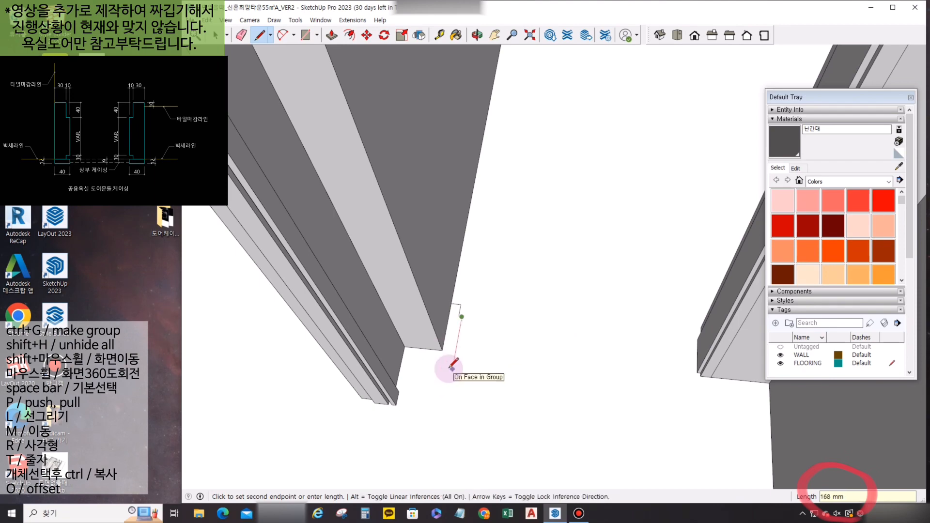
{"action": "scroll", "coordinate": [448, 356], "scroll_direction": "up", "scroll_amount": 1}
{"action": "key", "text": "space"}
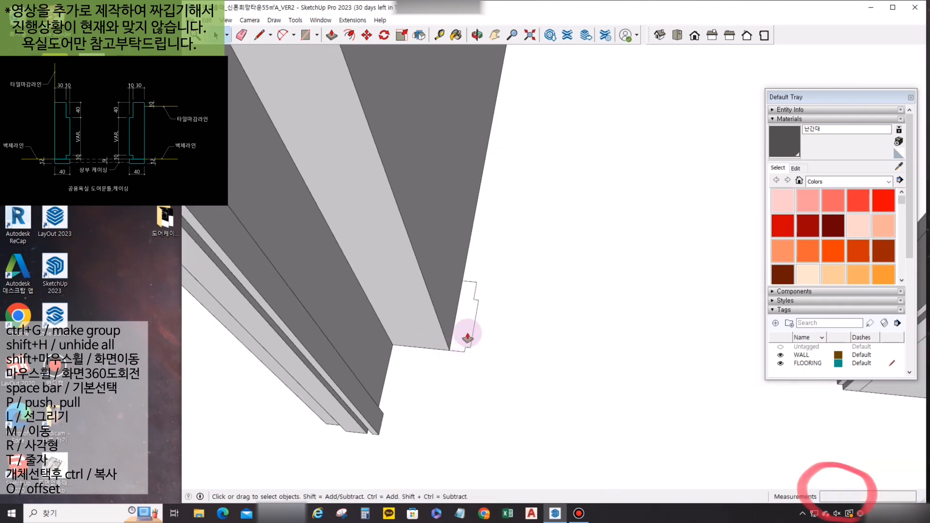
Extrude the mirrored frame profile upwards to the same height as the first jamb.
{"action": "left_click", "coordinate": [468, 334]}
{"action": "scroll", "coordinate": [468, 334], "scroll_direction": "down", "scroll_amount": 5}
{"action": "middle_click_drag", "start_coordinate": [482, 303], "coordinate": [484, 368]}
{"action": "left_click", "coordinate": [412, 83]}
{"action": "key", "text": "space"}
Copy the stepped front edges of the second jamb's top down the jamb and fill out the recesses above them.
{"action": "scroll", "coordinate": [422, 87], "scroll_direction": "up", "scroll_amount": 5}
{"action": "left_click", "coordinate": [479, 167]}
{"action": "left_click", "coordinate": [495, 164], "text": "shift"}
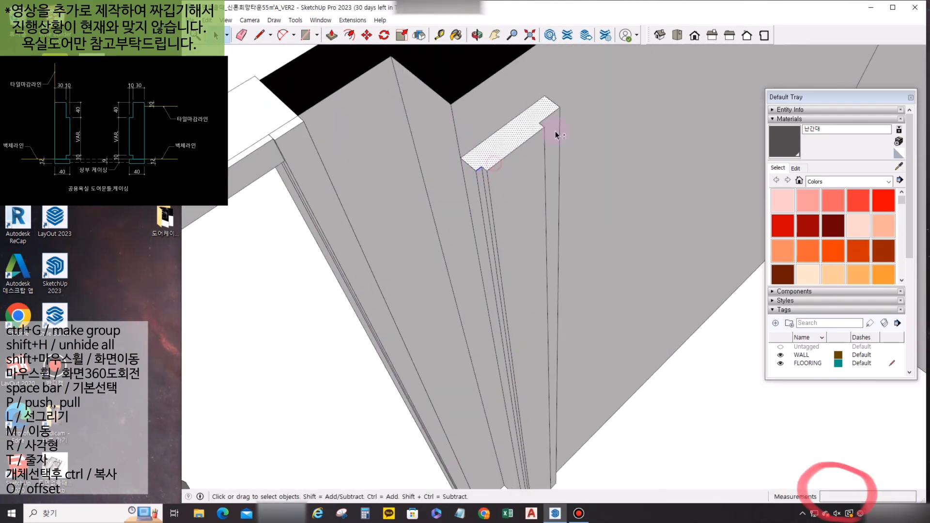
{"action": "left_click", "coordinate": [503, 160]}
{"action": "key", "text": "p"}
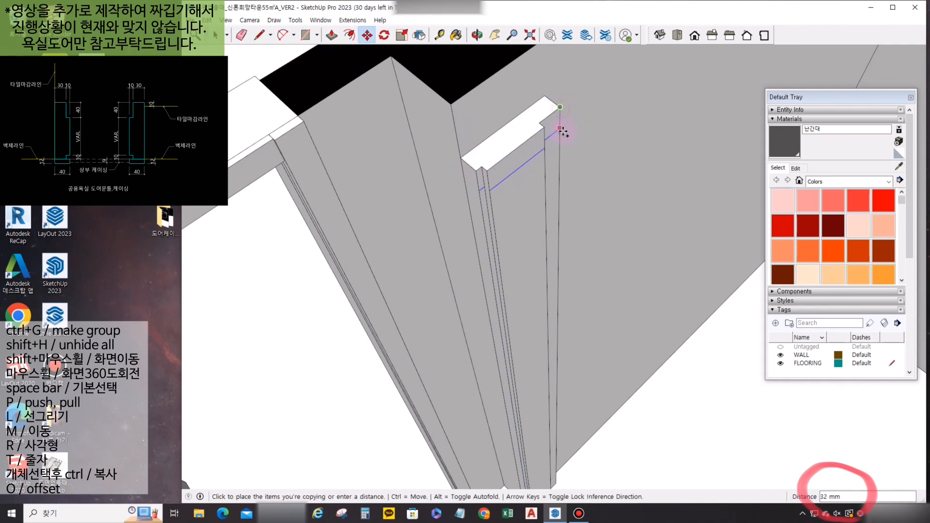
{"action": "left_click", "coordinate": [484, 172]}
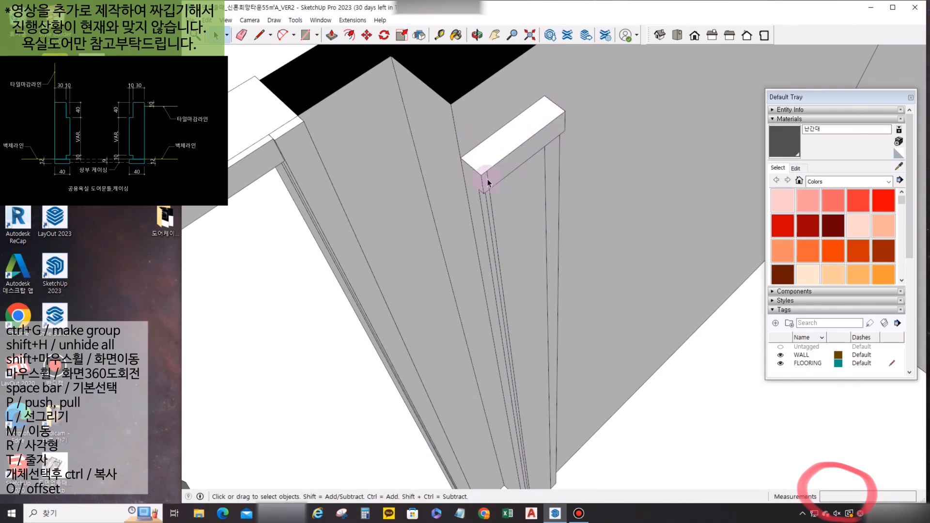
Extrude the jamb's upper block across the opening to the first jamb and step the frame head to match the jamb's rebate.
{"action": "scroll", "coordinate": [513, 201], "scroll_direction": "up", "scroll_amount": 5}
{"action": "left_click", "coordinate": [456, 242]}
{"action": "mouse_move", "coordinate": [456, 243]}
{"action": "middle_mouse_down"}
{"action": "mouse_move", "coordinate": [504, 297]}
{"action": "mouse_move", "coordinate": [461, 262]}
{"action": "mouse_move", "coordinate": [470, 238]}
{"action": "middle_mouse_up"}
{"action": "key", "text": "l"}
{"action": "key", "text": "p"}
{"action": "double_click", "coordinate": [515, 206]}
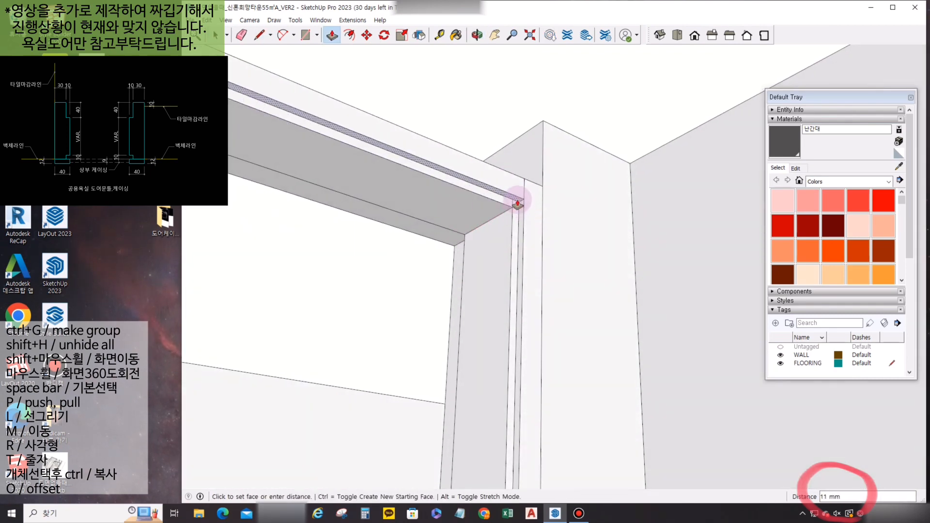
{"action": "double_click", "coordinate": [457, 237]}
{"action": "key", "text": "space"}
Remove the leftover profile edges from the top of the frame and group the whole common bathroom door frame.
{"action": "middle_click_drag", "start_coordinate": [524, 189], "coordinate": [480, 201]}
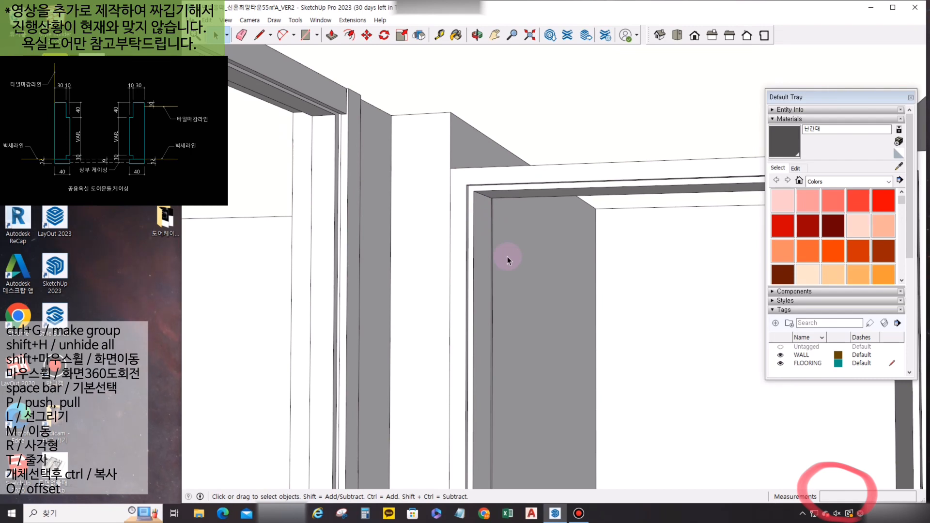
{"action": "middle_click_drag", "start_coordinate": [476, 239], "coordinate": [341, 267]}
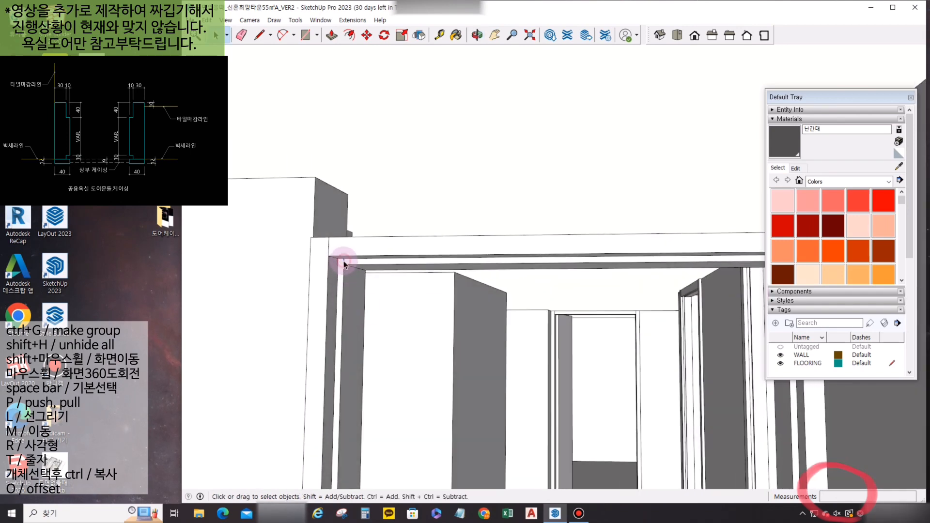
{"action": "scroll", "coordinate": [311, 270], "scroll_direction": "up", "scroll_amount": 5}
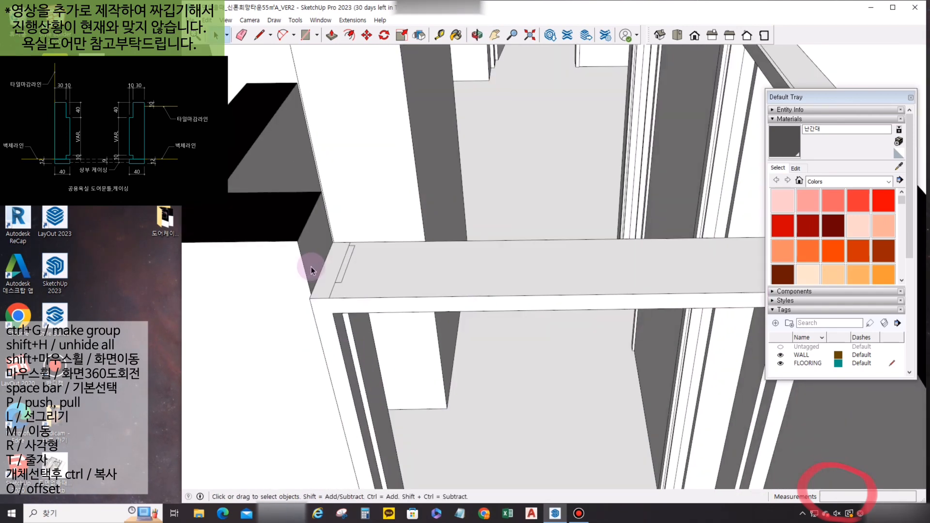
{"action": "left_click", "coordinate": [340, 283]}
{"action": "double_click", "coordinate": [349, 247]}
{"action": "scroll", "coordinate": [376, 268], "scroll_direction": "down", "scroll_amount": 3}
{"action": "triple_click", "coordinate": [376, 268]}
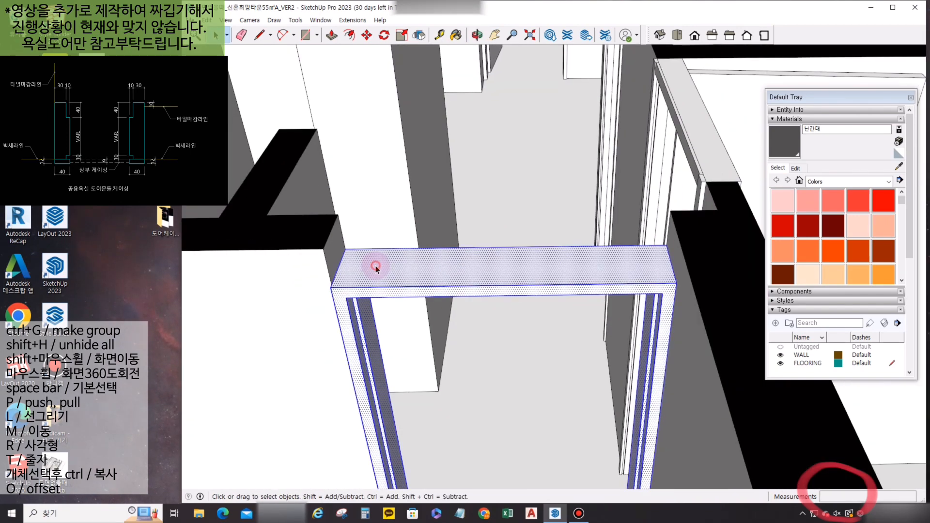
{"action": "key", "text": "ctrl+g"}
Inside the wall group, copy the top edge of the wall end down to the top of the common bathroom door frame.
{"action": "middle_click_drag", "start_coordinate": [377, 268], "coordinate": [664, 220]}
{"action": "scroll", "coordinate": [664, 220], "scroll_direction": "up", "scroll_amount": 3}
{"action": "triple_click", "coordinate": [655, 231]}
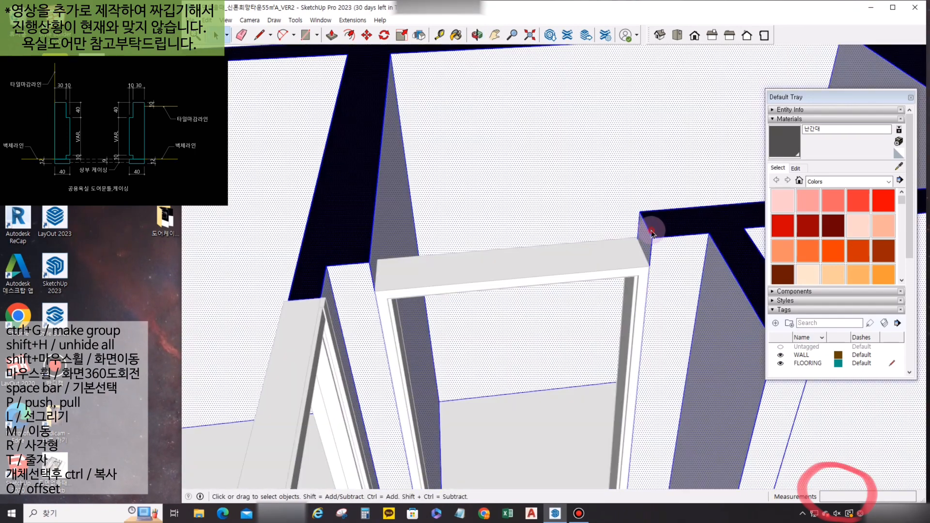
{"action": "left_click", "coordinate": [651, 239]}
{"action": "key", "text": "m"}
{"action": "left_click", "coordinate": [651, 238]}
{"action": "left_click", "coordinate": [649, 267]}
Extrude the upper part of the wall end across the common bathroom opening to the opposite wall, closing the gap above the frame.
{"action": "key", "text": "p"}
{"action": "left_click", "coordinate": [646, 247]}
{"action": "left_click", "coordinate": [378, 204]}
{"action": "key", "text": "space"}
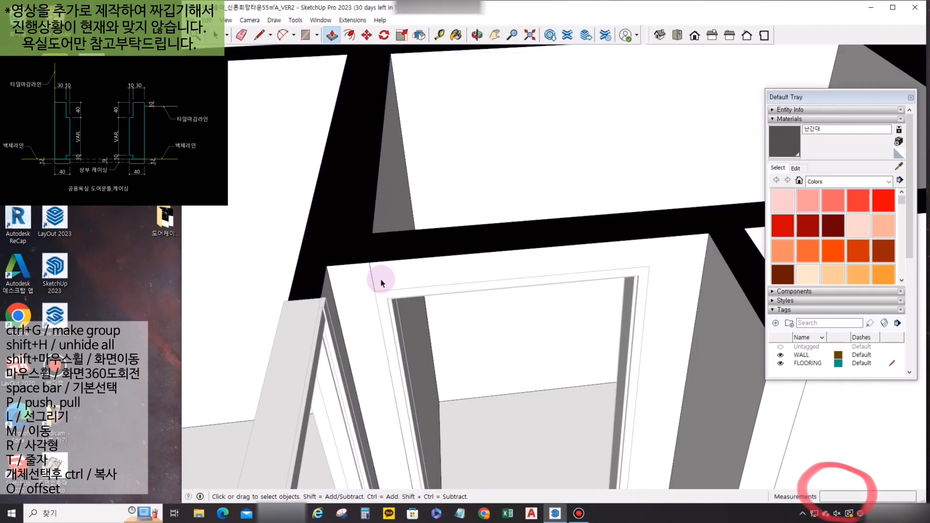
{"action": "left_click", "coordinate": [402, 288]}
Draw the 40 mm wide side casing profile on the floor against the common bathroom frame's jamb.
{"action": "middle_click_drag", "start_coordinate": [402, 289], "coordinate": [520, 278]}
{"action": "key", "text": "l"}
{"action": "scroll", "coordinate": [601, 383], "scroll_direction": "up", "scroll_amount": 3}
{"action": "left_click", "coordinate": [592, 391]}
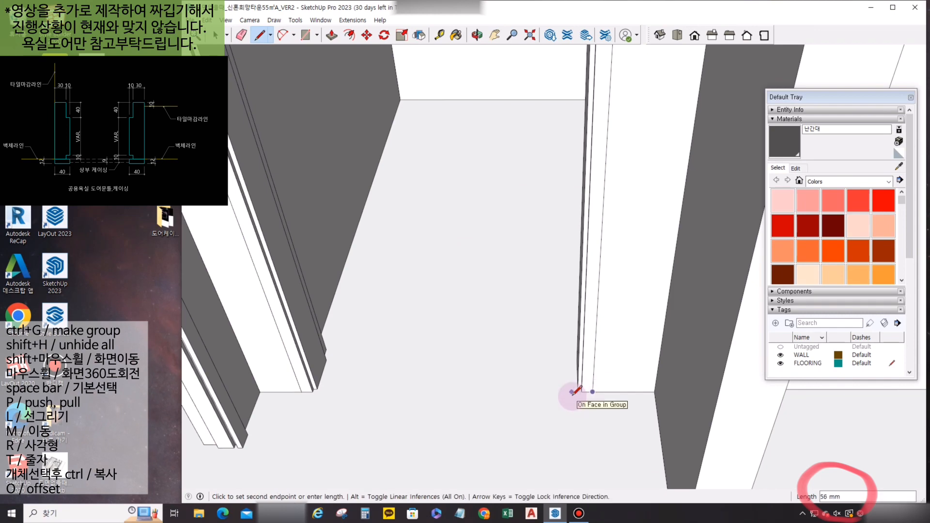
{"action": "left_click", "coordinate": [576, 392]}
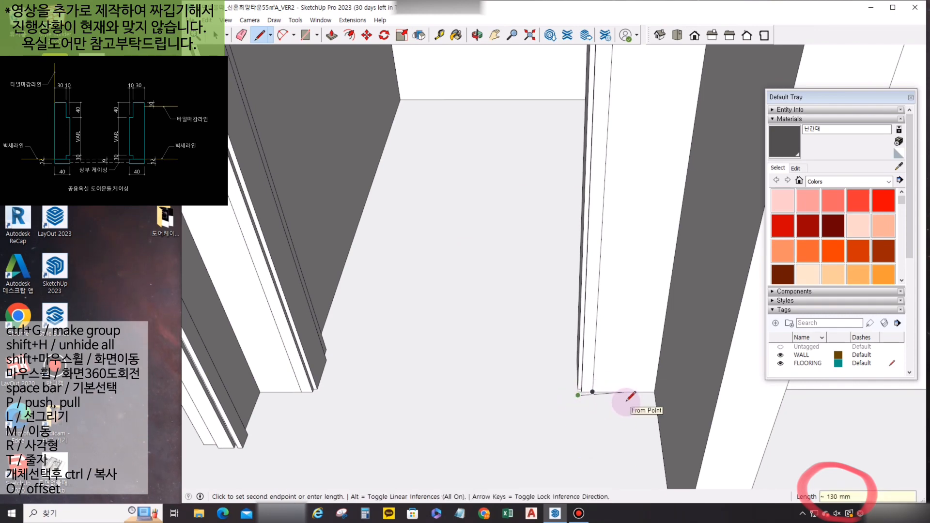
{"action": "scroll", "coordinate": [623, 401], "scroll_direction": "up", "scroll_amount": 4}
{"action": "type", "text": "40"}
{"action": "key", "text": "Return"}
{"action": "left_click", "coordinate": [575, 382]}
Extrude the side casing profile up to the top of the wall.
{"action": "key", "text": "p"}
{"action": "left_click", "coordinate": [571, 384]}
{"action": "scroll", "coordinate": [574, 334], "scroll_direction": "down", "scroll_amount": 5}
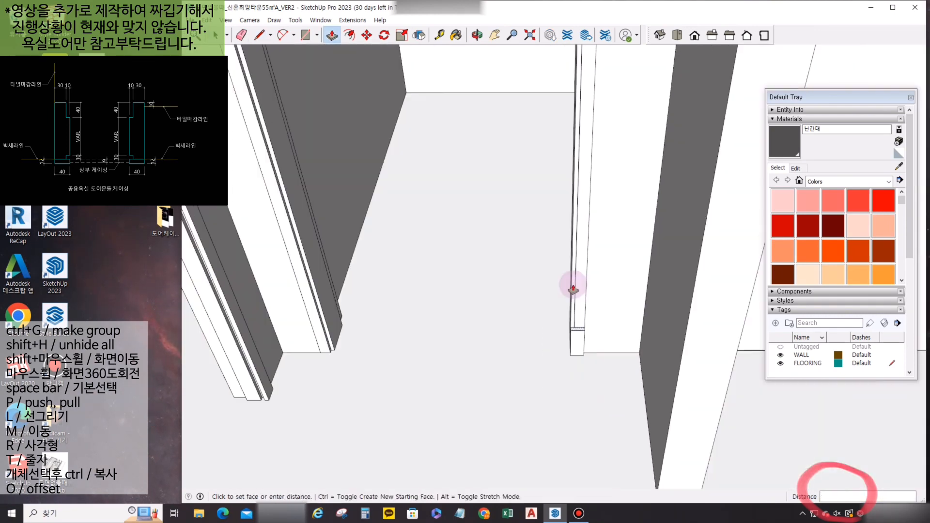
{"action": "scroll", "coordinate": [574, 289], "scroll_direction": "down", "scroll_amount": 6}
{"action": "key", "text": "space"}
Copy the side casing across the opening to the opposite jamb of the common bathroom frame.
{"action": "middle_click_drag", "start_coordinate": [592, 332], "coordinate": [591, 369]}
{"action": "left_click", "coordinate": [582, 207]}
{"action": "scroll", "coordinate": [573, 200], "scroll_direction": "up", "scroll_amount": 3}
{"action": "key", "text": "m"}
{"action": "left_click", "coordinate": [580, 195]}
{"action": "key", "text": "ctrl"}
{"action": "key", "text": "ctrl"}
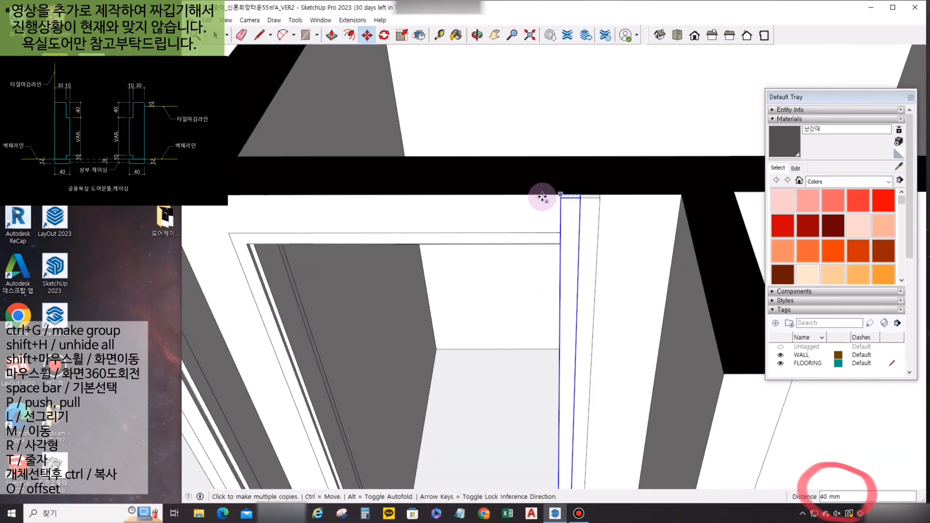
{"action": "left_click", "coordinate": [228, 234]}
{"action": "key", "text": "space"}
Draw the head casing profile against the inner side of the copied casing, from its top down to the frame head.
{"action": "scroll", "coordinate": [321, 268], "scroll_direction": "down", "scroll_amount": 1}
{"action": "middle_click_drag", "start_coordinate": [321, 268], "coordinate": [252, 284]}
{"action": "key", "text": "l"}
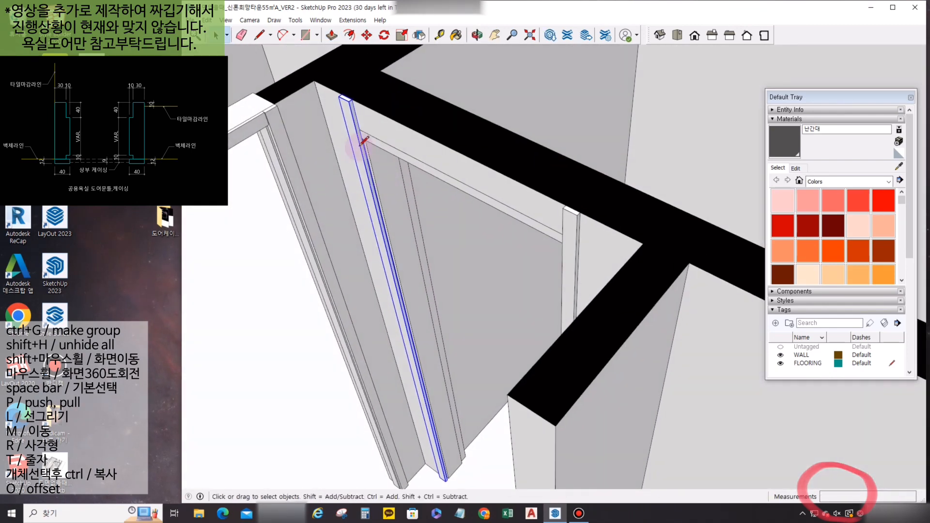
{"action": "left_click", "coordinate": [353, 101]}
{"action": "scroll", "coordinate": [361, 136], "scroll_direction": "up", "scroll_amount": 2}
{"action": "middle_click_drag", "start_coordinate": [364, 143], "coordinate": [439, 58]}
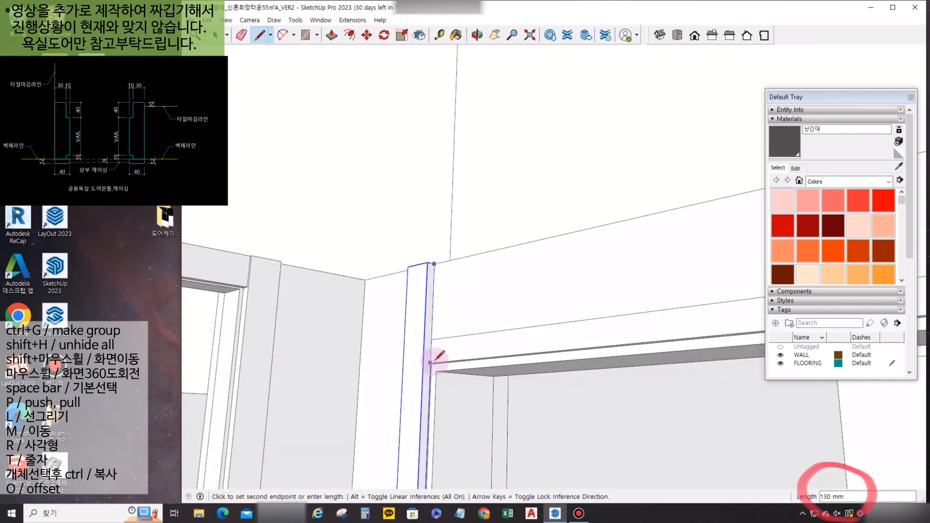
{"action": "left_click", "coordinate": [425, 369]}
{"action": "left_click", "coordinate": [428, 263]}
Extrude the common bathroom's head casing profile across the opening to the original side casing.
{"action": "key", "text": "p"}
{"action": "left_click", "coordinate": [433, 279]}
{"action": "middle_click_drag", "start_coordinate": [436, 281], "coordinate": [581, 354]}
{"action": "left_click", "coordinate": [619, 333]}
Push the head casing's front face back 3 mm and group the head casing.
{"action": "left_click", "coordinate": [605, 338]}
{"action": "type", "text": "3"}
{"action": "key", "text": "Return"}
{"action": "key", "text": "space"}
{"action": "triple_click", "coordinate": [605, 338]}
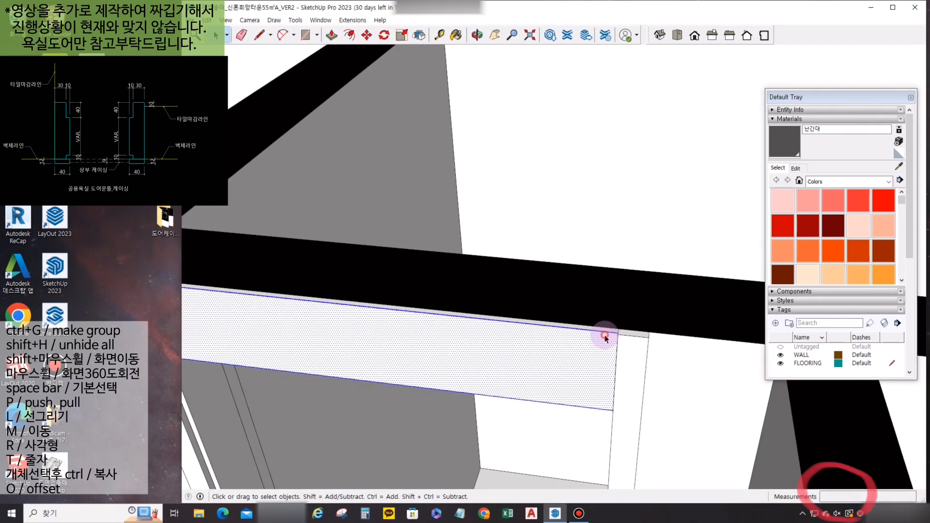
{"action": "key", "text": "ctrl+g"}
{"action": "scroll", "coordinate": [556, 353], "scroll_direction": "down", "scroll_amount": 5}
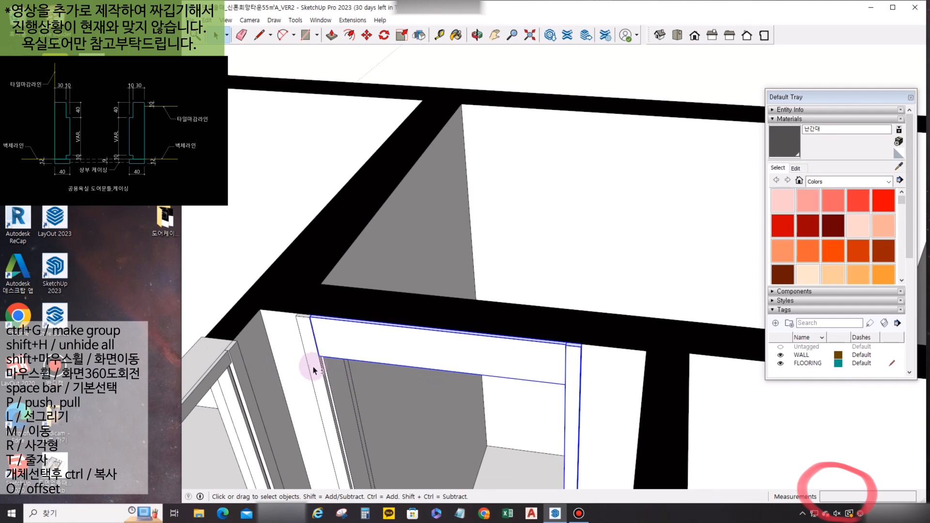
Draw the door leaf's footprint as a rectangle on the floor between the two jambs of the common bathroom frame.
{"action": "middle_click_drag", "start_coordinate": [326, 369], "coordinate": [635, 363]}
{"action": "key", "text": "r"}
{"action": "scroll", "coordinate": [415, 434], "scroll_direction": "up", "scroll_amount": 5}
{"action": "left_click", "coordinate": [407, 458]}
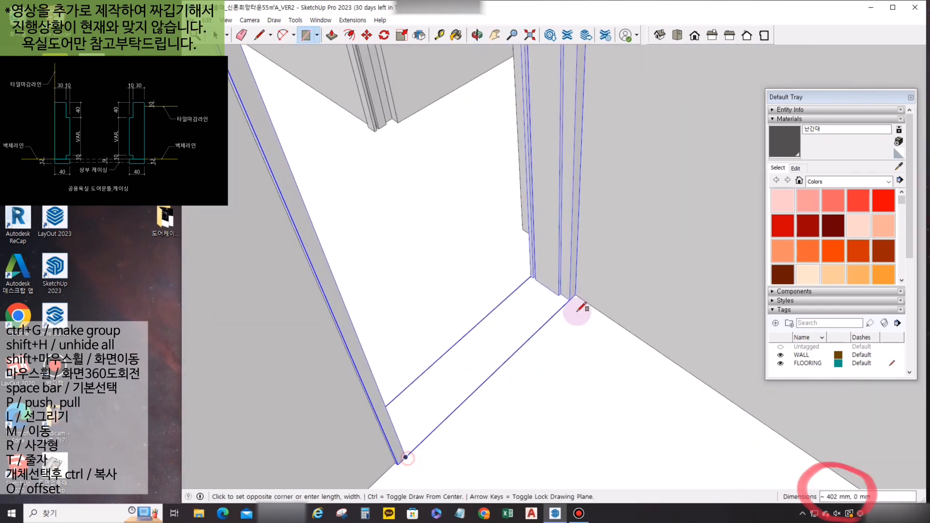
{"action": "scroll", "coordinate": [576, 311], "scroll_direction": "up", "scroll_amount": 3}
{"action": "left_click", "coordinate": [554, 299]}
Extrude the door leaf rectangle upwards to the head of the door frame.
{"action": "key", "text": "p"}
{"action": "scroll", "coordinate": [554, 311], "scroll_direction": "down", "scroll_amount": 2}
{"action": "left_click", "coordinate": [555, 312]}
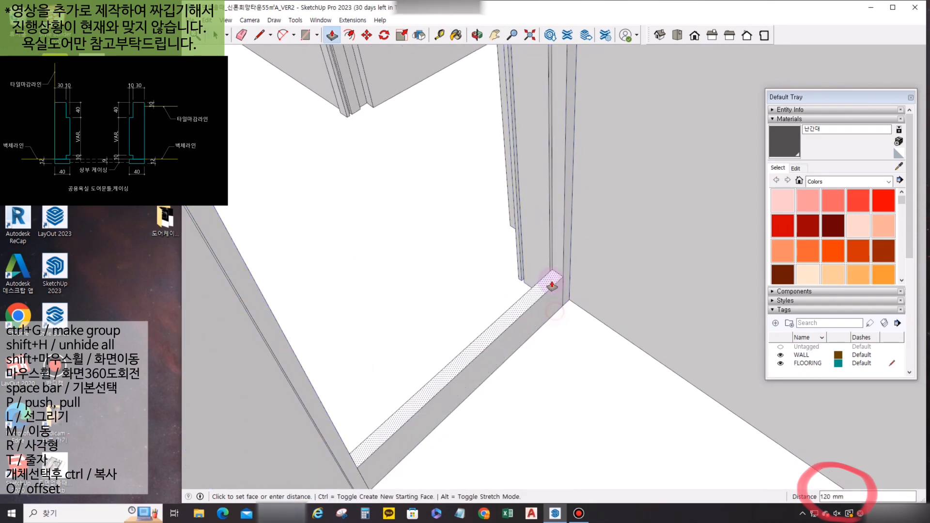
{"action": "scroll", "coordinate": [552, 287], "scroll_direction": "down", "scroll_amount": 5}
{"action": "middle_click_drag", "start_coordinate": [551, 282], "coordinate": [556, 376], "text": "shift"}
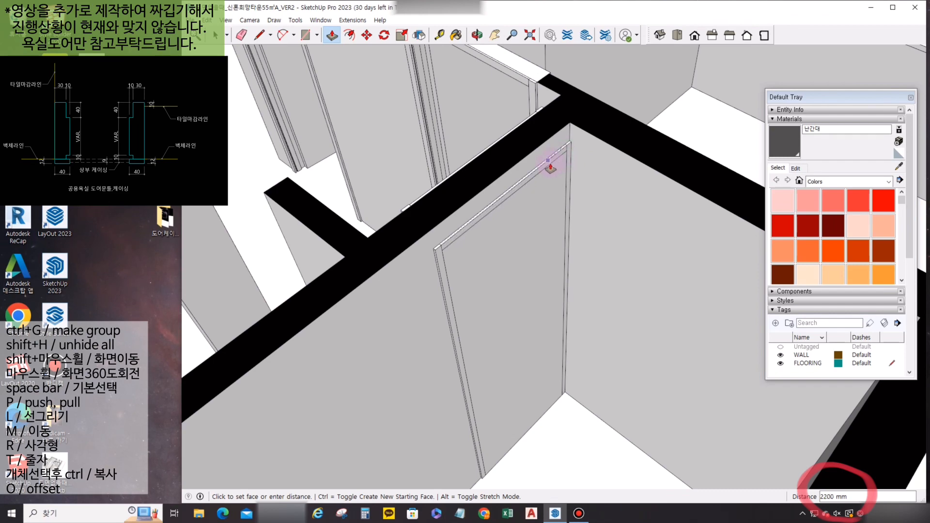
{"action": "key", "text": "space"}
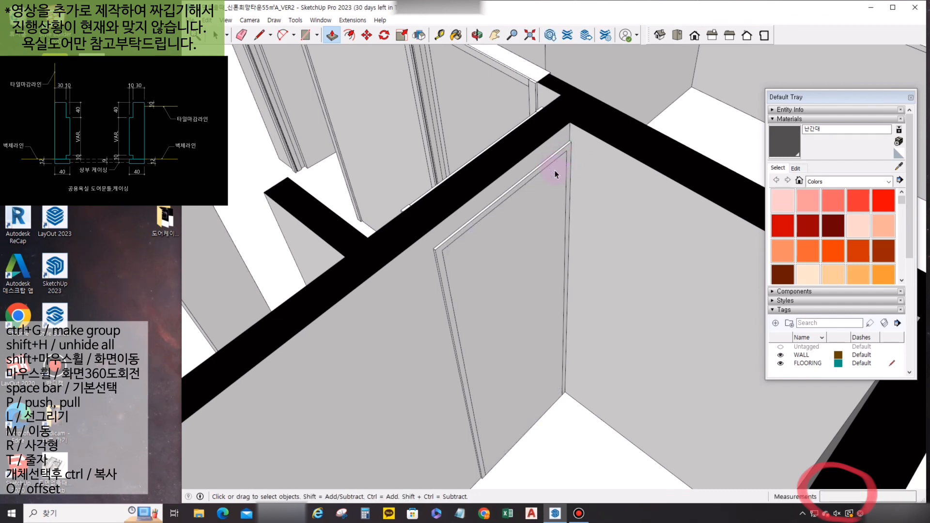
Group the door leaf and rotate it about its hinge corner so it stands open inside the bathroom.
{"action": "triple_click", "coordinate": [555, 174]}
{"action": "key", "text": "ctrl+g"}
{"action": "key", "text": "q"}
{"action": "scroll", "coordinate": [550, 410], "scroll_direction": "up", "scroll_amount": 3}
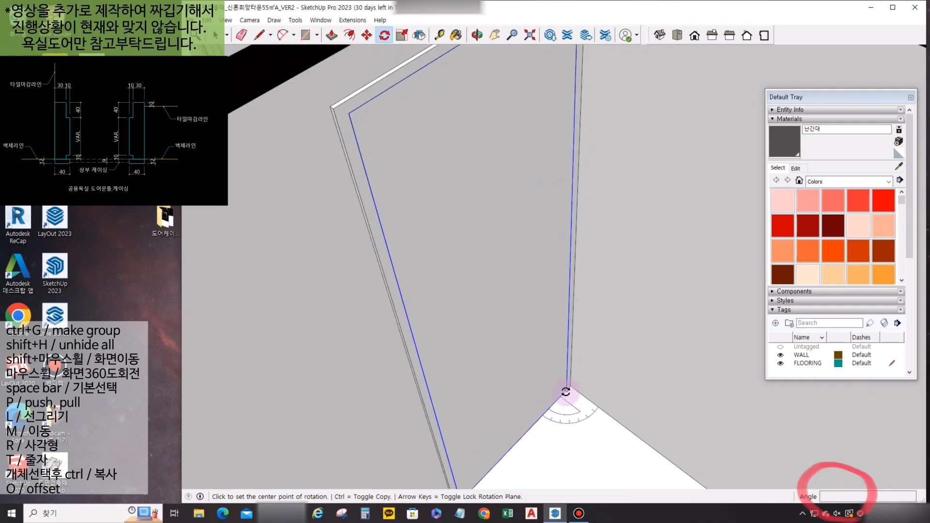
{"action": "left_click", "coordinate": [565, 392]}
{"action": "left_click", "coordinate": [538, 425]}
{"action": "middle_click_drag", "start_coordinate": [536, 421], "coordinate": [426, 285]}
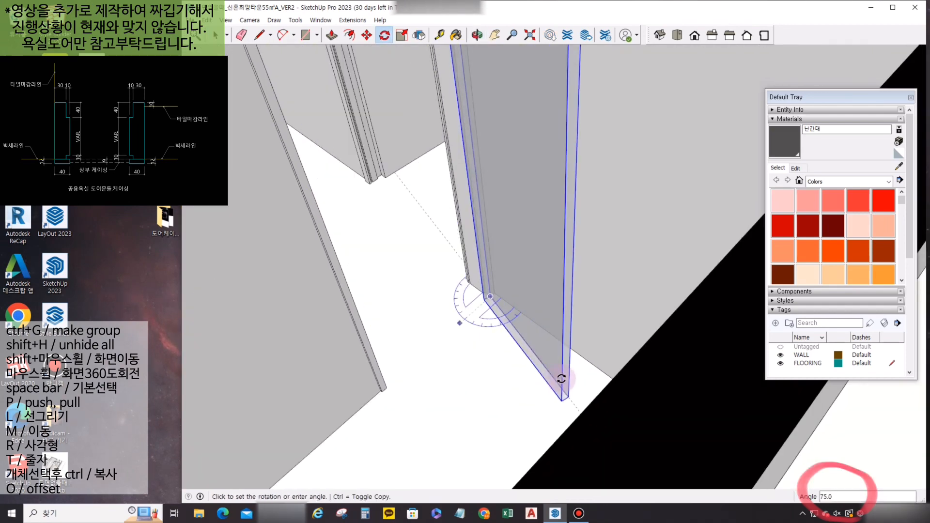
{"action": "left_click", "coordinate": [582, 369]}
{"action": "key", "text": "space"}
{"action": "scroll", "coordinate": [582, 369], "scroll_direction": "down", "scroll_amount": 10}
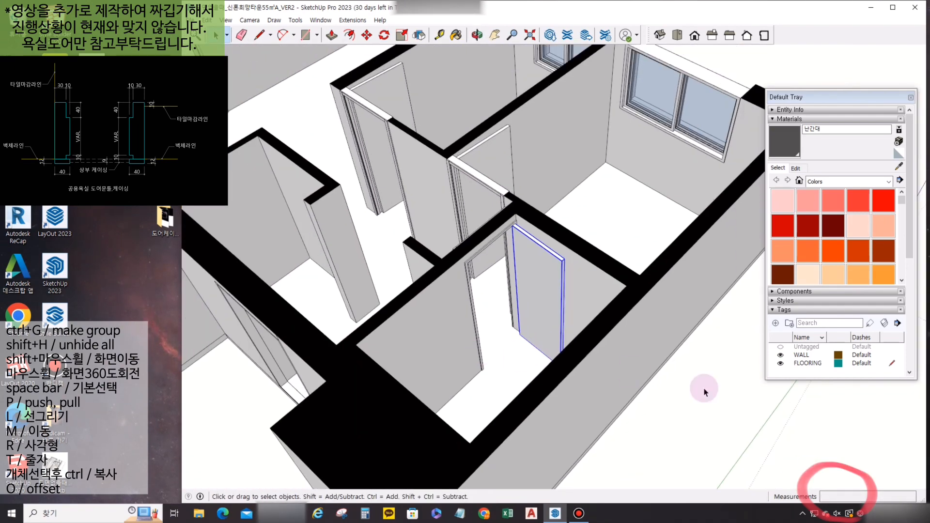
Examine the opened bathroom door leaf and the surrounding door frames from both sides of the wall.
{"action": "scroll", "coordinate": [567, 334], "scroll_direction": "up", "scroll_amount": 4}
{"action": "middle_click_drag", "start_coordinate": [567, 334], "coordinate": [717, 312]}
{"action": "scroll", "coordinate": [618, 203], "scroll_direction": "up", "scroll_amount": 3}
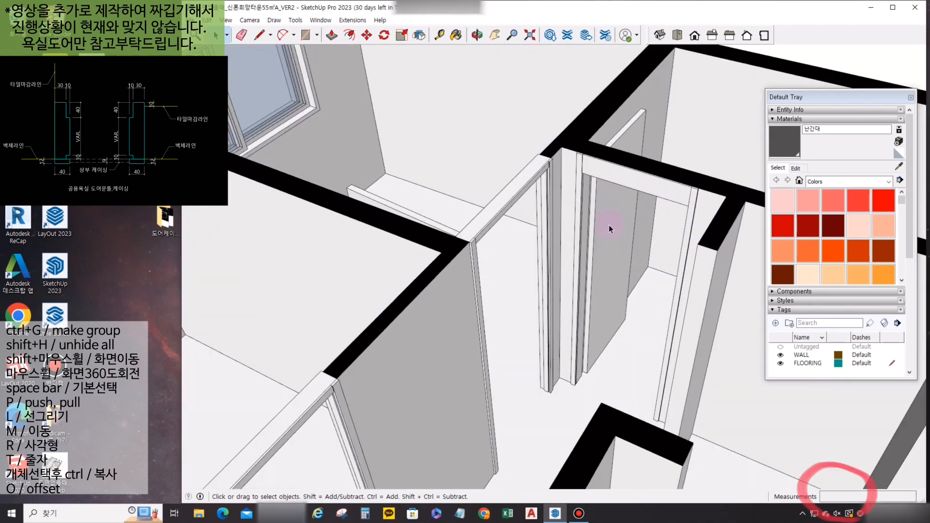
{"action": "mouse_move", "coordinate": [609, 226]}
{"action": "middle_mouse_down"}
{"action": "mouse_move", "coordinate": [619, 286]}
{"action": "mouse_move", "coordinate": [561, 263]}
{"action": "mouse_move", "coordinate": [562, 254]}
{"action": "middle_mouse_up"}
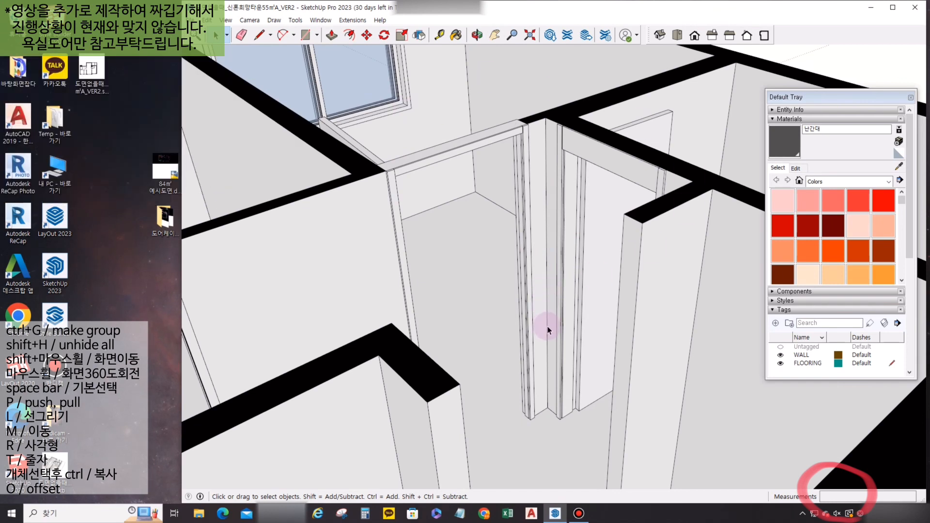
{"action": "mouse_move", "coordinate": [557, 278]}
{"action": "middle_mouse_down"}
{"action": "mouse_move", "coordinate": [703, 363]}
{"action": "mouse_move", "coordinate": [596, 357]}
{"action": "mouse_move", "coordinate": [598, 328]}
{"action": "mouse_move", "coordinate": [547, 314]}
{"action": "middle_mouse_up"}
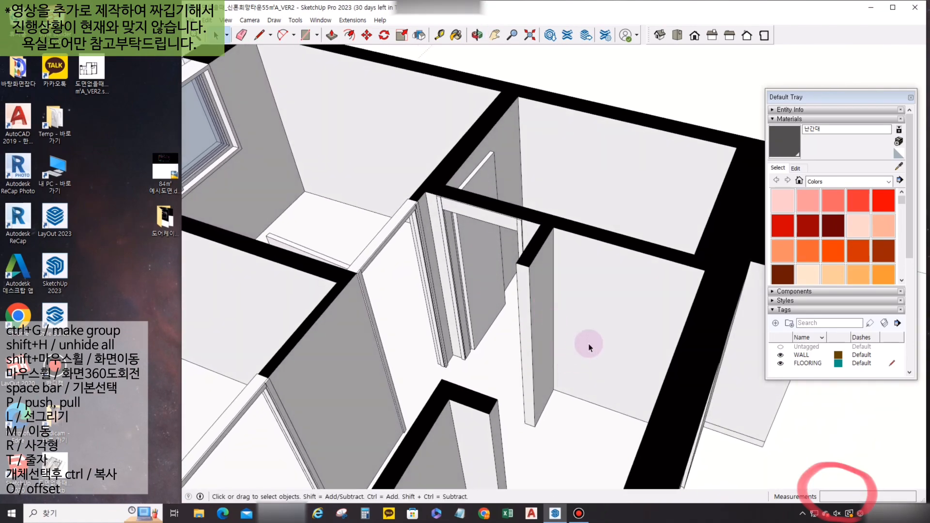
{"action": "mouse_move", "coordinate": [497, 272]}
{"action": "middle_mouse_down"}
{"action": "mouse_move", "coordinate": [366, 234]}
{"action": "mouse_move", "coordinate": [465, 183]}
{"action": "mouse_move", "coordinate": [459, 159]}
{"action": "middle_mouse_up"}
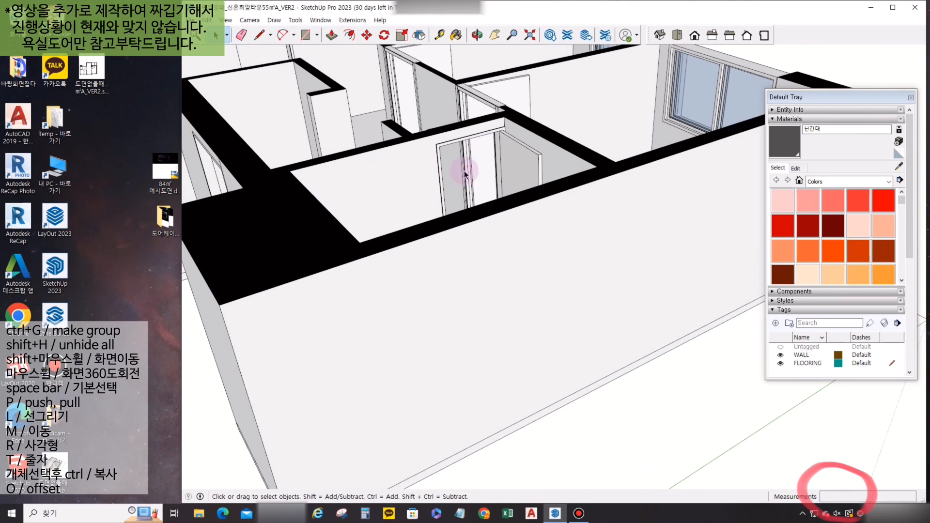
Draw a rectangle of about 100 x 791 mm on the bathroom wall above the door's head casing.
{"action": "scroll", "coordinate": [496, 140], "scroll_direction": "up", "scroll_amount": 5}
{"action": "key", "text": "r"}
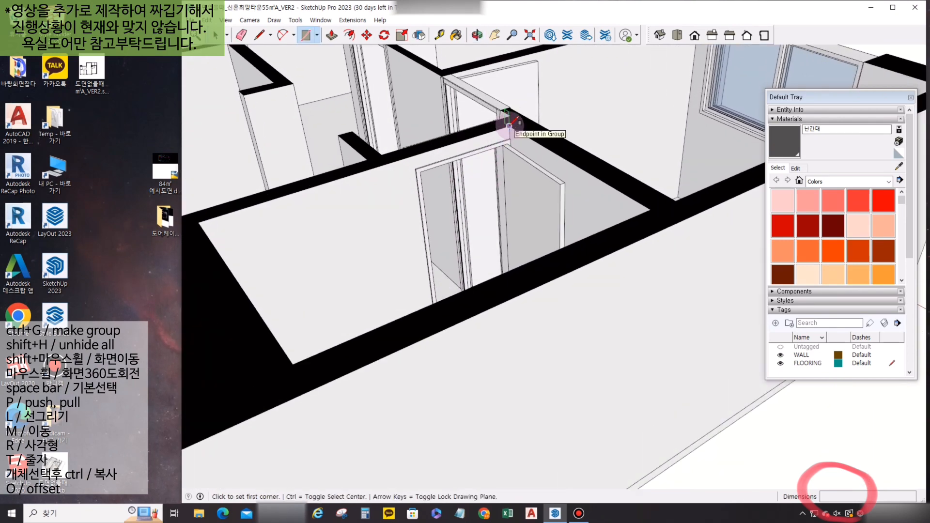
{"action": "left_click", "coordinate": [509, 126]}
{"action": "scroll", "coordinate": [407, 165], "scroll_direction": "up", "scroll_amount": 3}
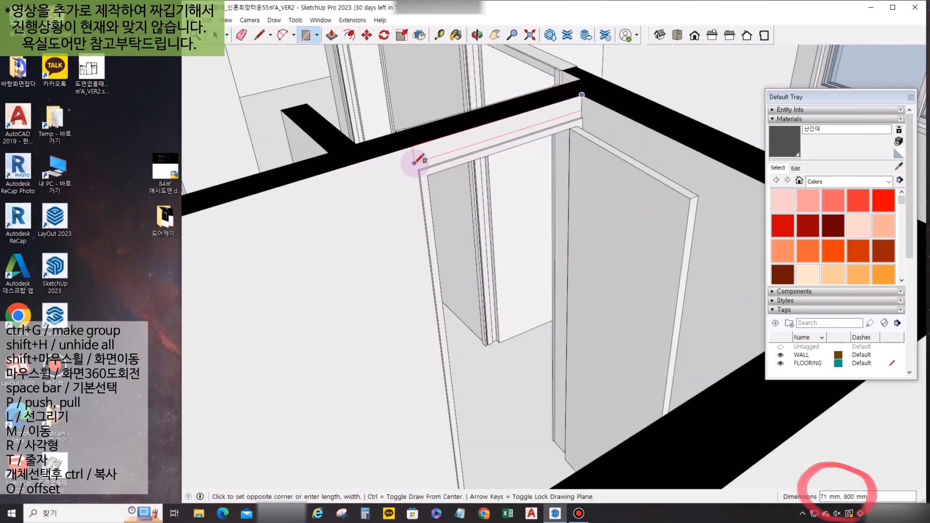
{"action": "scroll", "coordinate": [419, 167], "scroll_direction": "up", "scroll_amount": 2}
{"action": "key", "text": "Escape"}
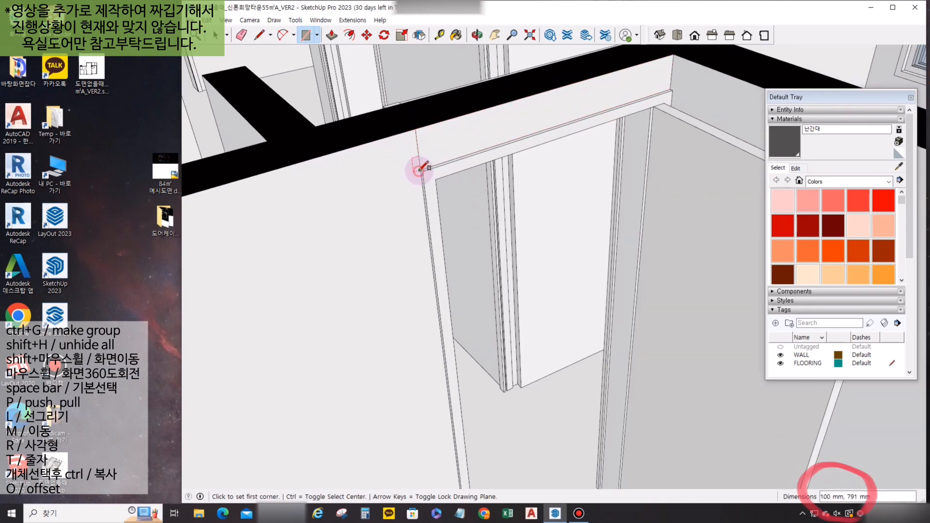
Push/Pull the rectangle above the door casing across the bathroom to form its ceiling.
{"action": "key", "text": "space"}
{"action": "key", "text": "p"}
{"action": "middle_click_drag", "start_coordinate": [433, 163], "coordinate": [630, 204]}
{"action": "left_click", "coordinate": [639, 206]}
{"action": "left_click", "coordinate": [488, 205]}
{"action": "middle_click_drag", "start_coordinate": [363, 262], "coordinate": [457, 357]}
{"action": "key", "text": "space"}
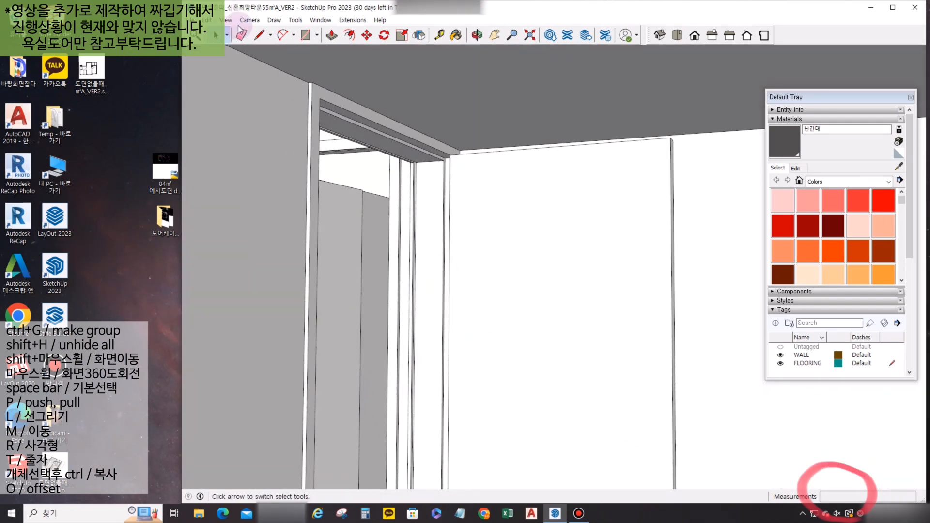
Adjust the camera's field of view to show the bathroom interior with its open door.
{"action": "left_click", "coordinate": [250, 20]}
{"action": "left_click", "coordinate": [286, 162]}
{"action": "middle_click_drag", "start_coordinate": [517, 240], "coordinate": [620, 261]}
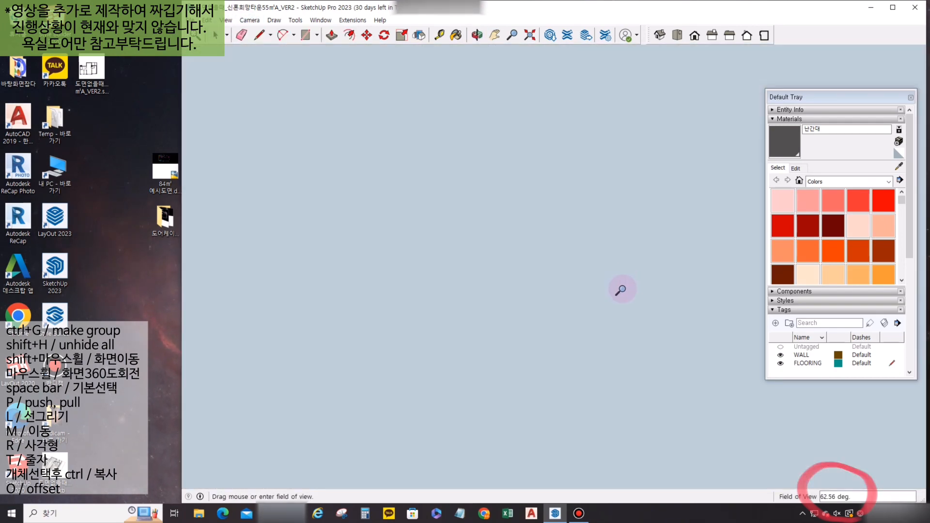
{"action": "middle_click_drag", "start_coordinate": [619, 298], "coordinate": [593, 334]}
Delete the bathroom's ceiling face, undoing and repeating the deletion.
{"action": "left_click", "coordinate": [560, 95]}
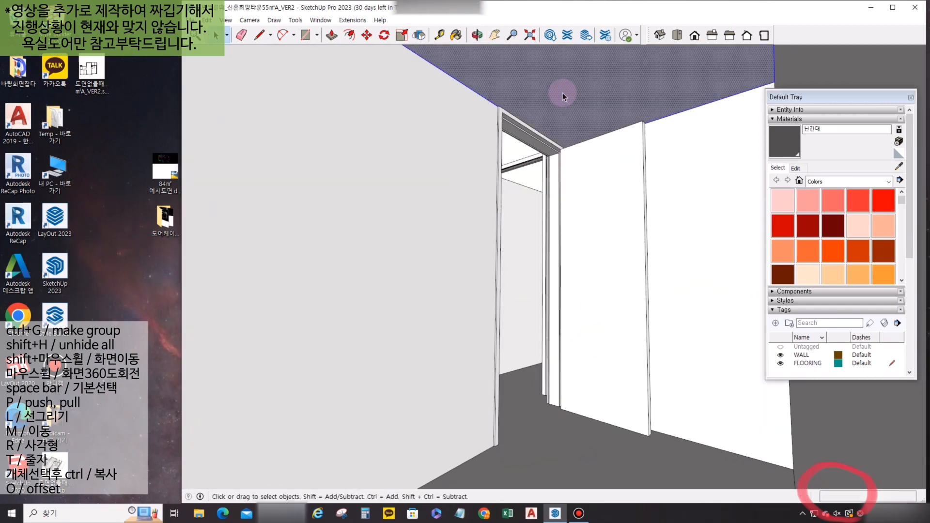
{"action": "key", "text": "Delete"}
{"action": "key", "text": "ctrl+z"}
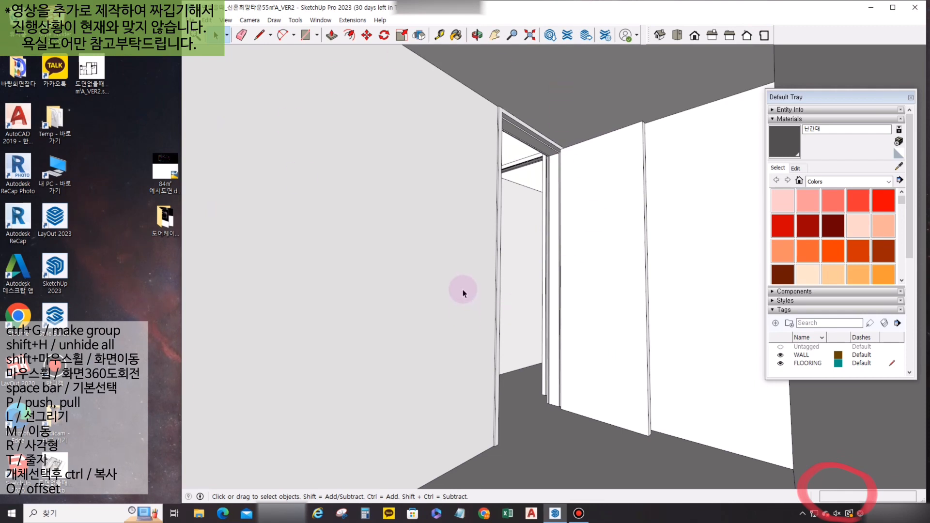
{"action": "left_click", "coordinate": [577, 63]}
{"action": "key", "text": "Delete"}
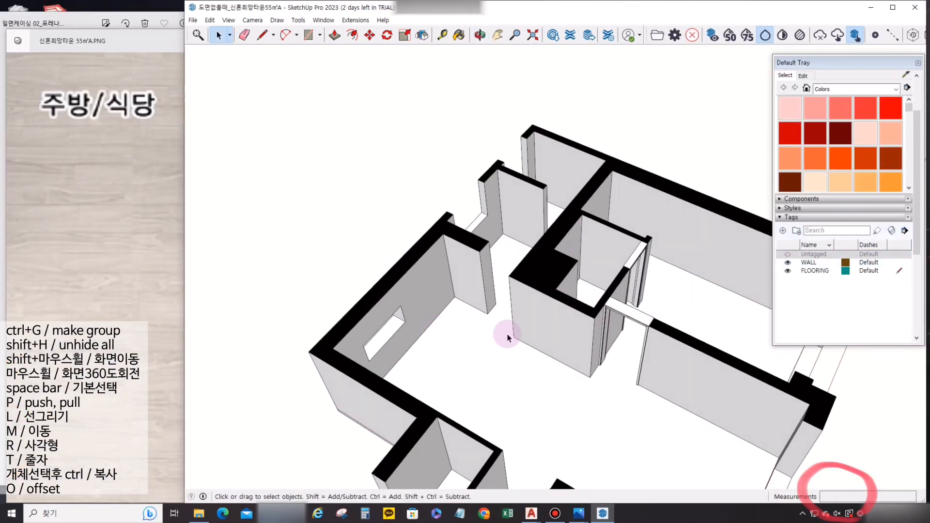
Show the Untagged floor plan and start a line from the wall edge across the utility room opening.
{"action": "scroll", "coordinate": [508, 338], "scroll_direction": "up", "scroll_amount": 4}
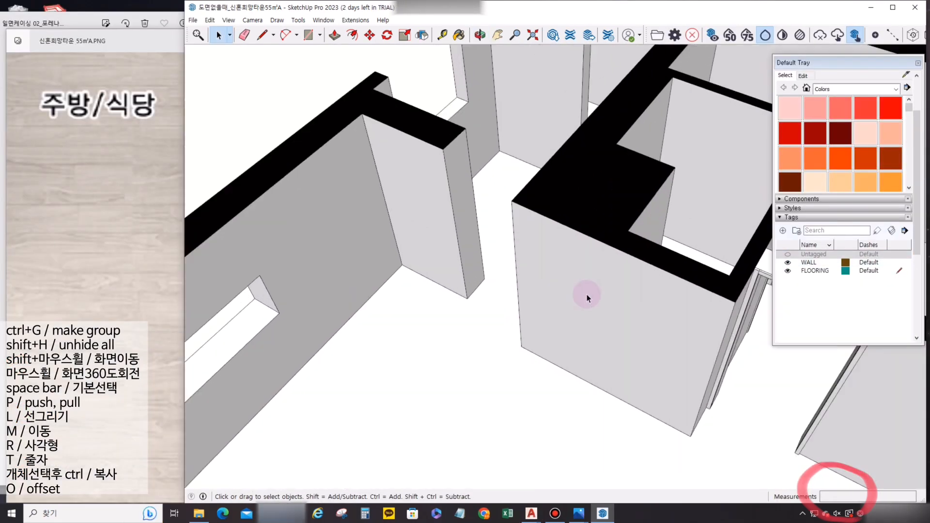
{"action": "left_click", "coordinate": [787, 256]}
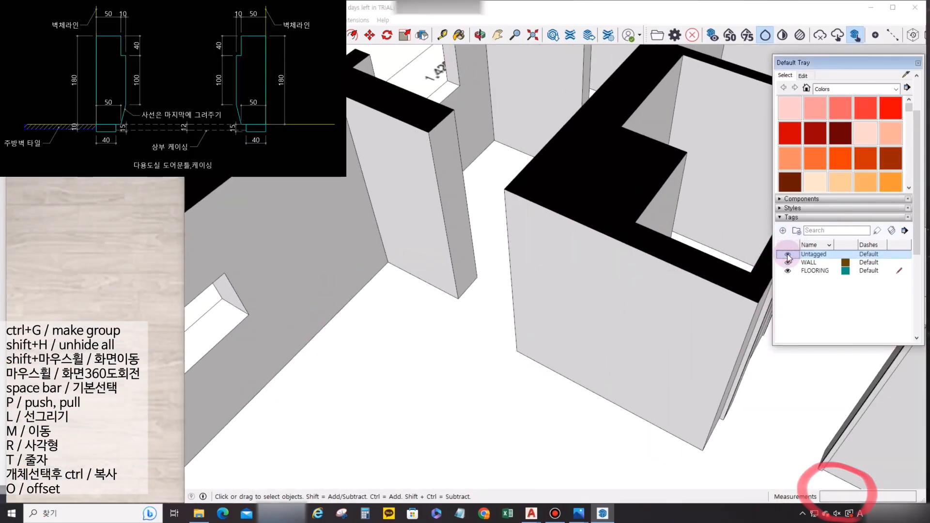
{"action": "mouse_move", "coordinate": [461, 285]}
{"action": "middle_mouse_down"}
{"action": "mouse_move", "coordinate": [499, 311]}
{"action": "mouse_move", "coordinate": [558, 278]}
{"action": "mouse_move", "coordinate": [643, 269]}
{"action": "middle_mouse_up"}
{"action": "key", "text": "l"}
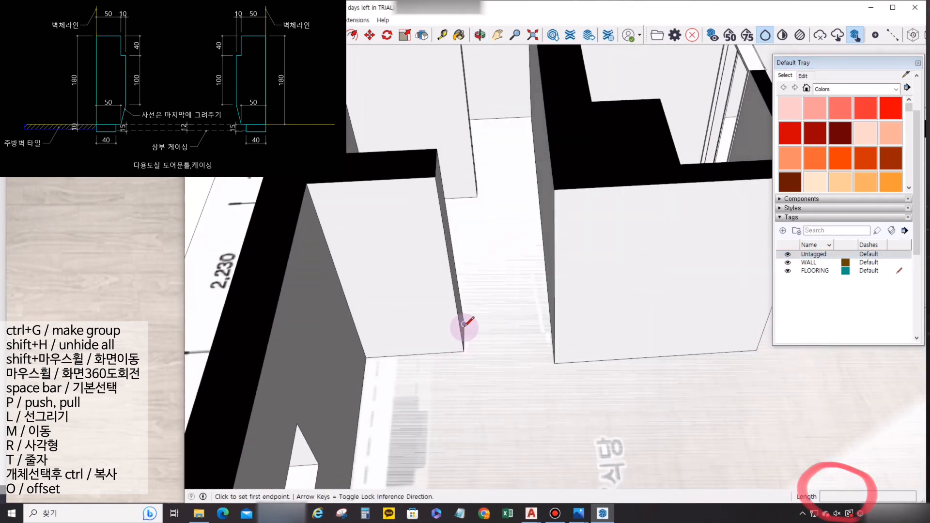
{"action": "left_click", "coordinate": [465, 323]}
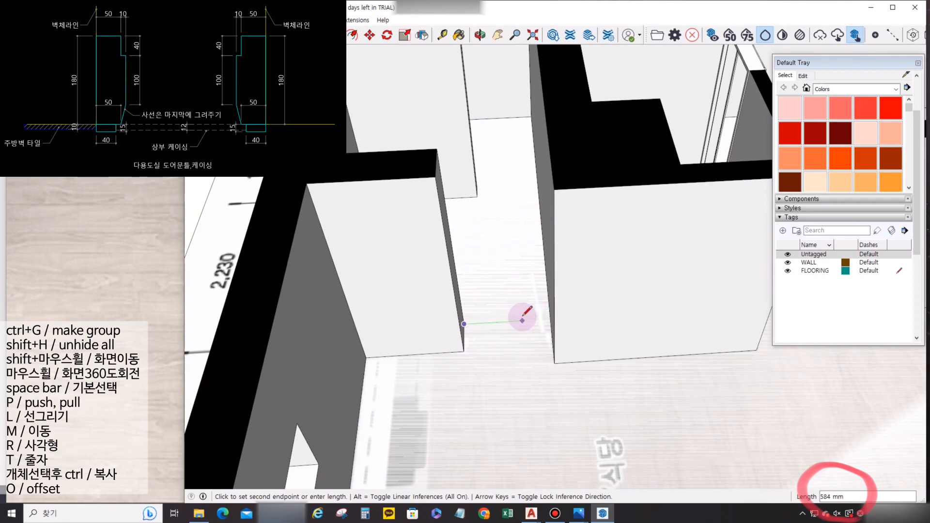
Switch to the browser and examine the turning door (터닝도어) image results for the shape of the door and its frame.
{"action": "key", "text": "alt+Tab"}
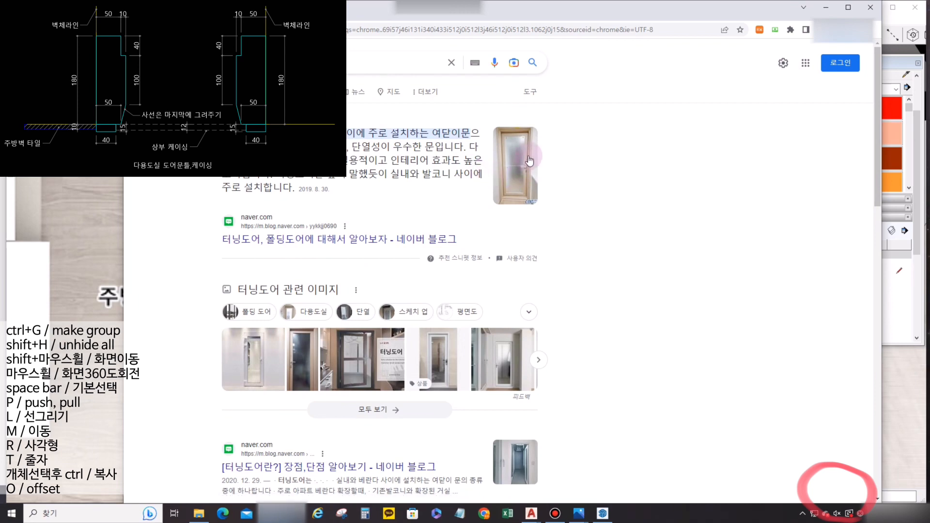
{"action": "left_click", "coordinate": [515, 165]}
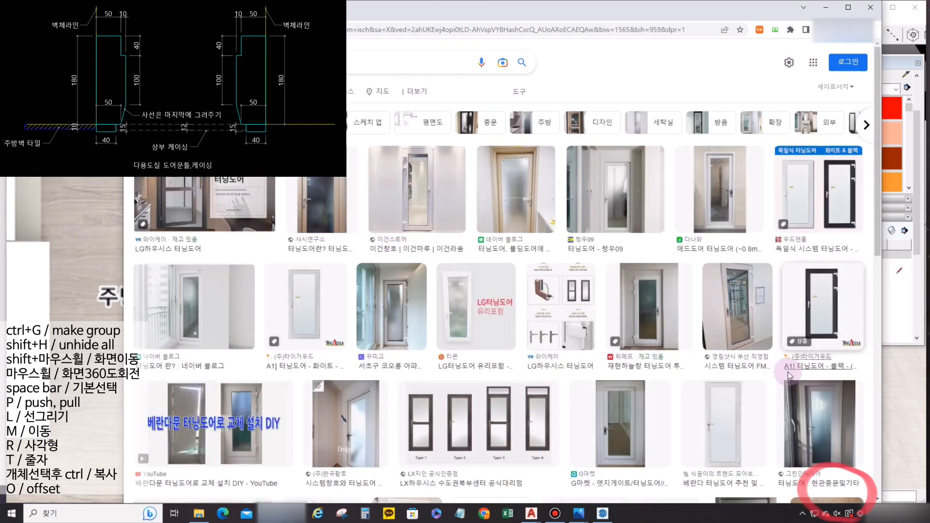
{"action": "scroll", "coordinate": [789, 374], "scroll_direction": "down", "scroll_amount": 5}
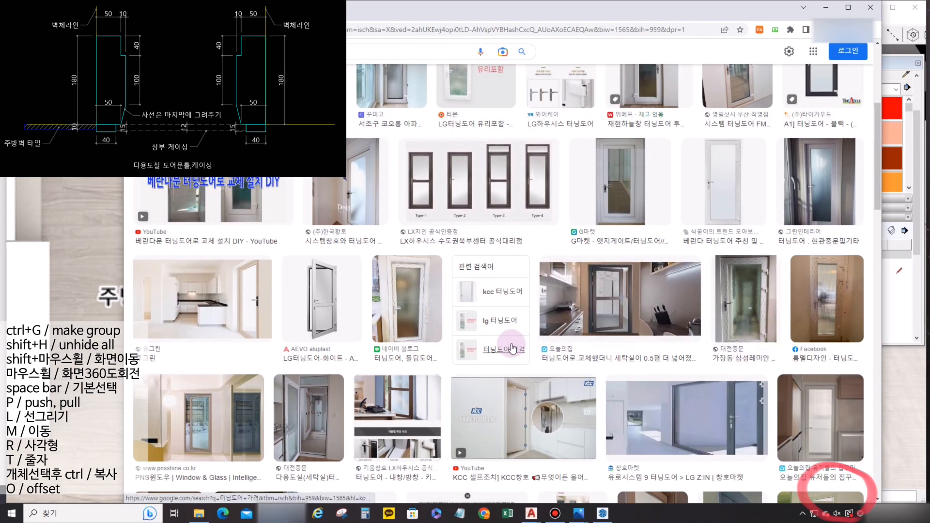
{"action": "scroll", "coordinate": [237, 371], "scroll_direction": "down", "scroll_amount": 1}
{"action": "scroll", "coordinate": [236, 370], "scroll_direction": "down", "scroll_amount": 5}
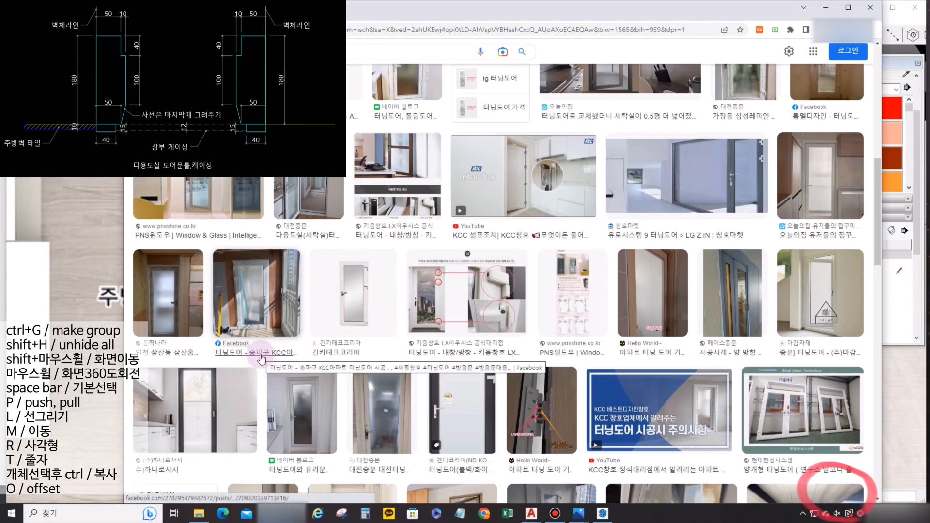
{"action": "scroll", "coordinate": [846, 303], "scroll_direction": "down", "scroll_amount": 4}
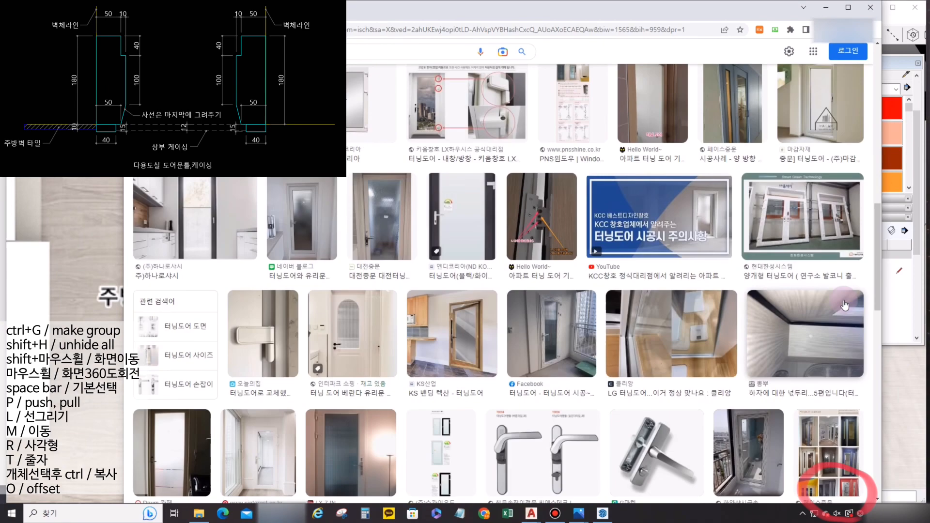
{"action": "scroll", "coordinate": [355, 304], "scroll_direction": "up", "scroll_amount": 4}
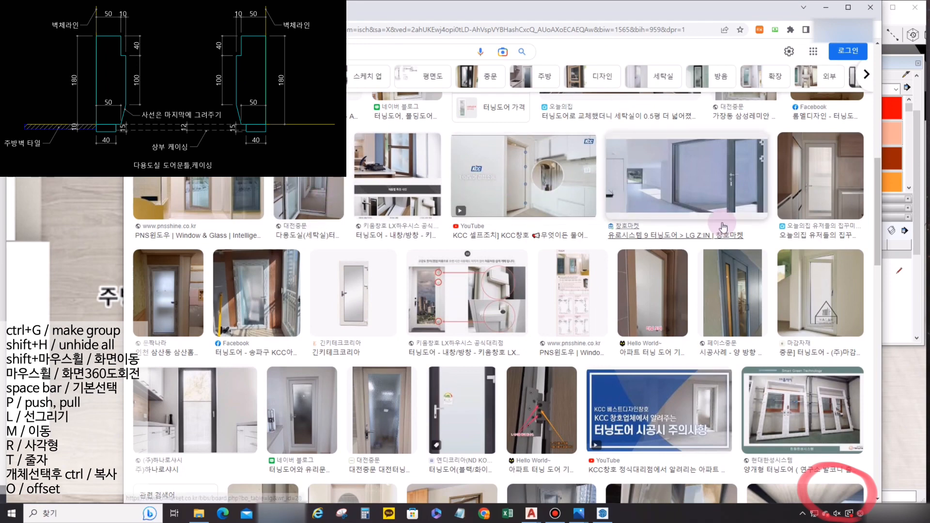
{"action": "scroll", "coordinate": [738, 221], "scroll_direction": "up", "scroll_amount": 3}
{"action": "left_click", "coordinate": [738, 220]}
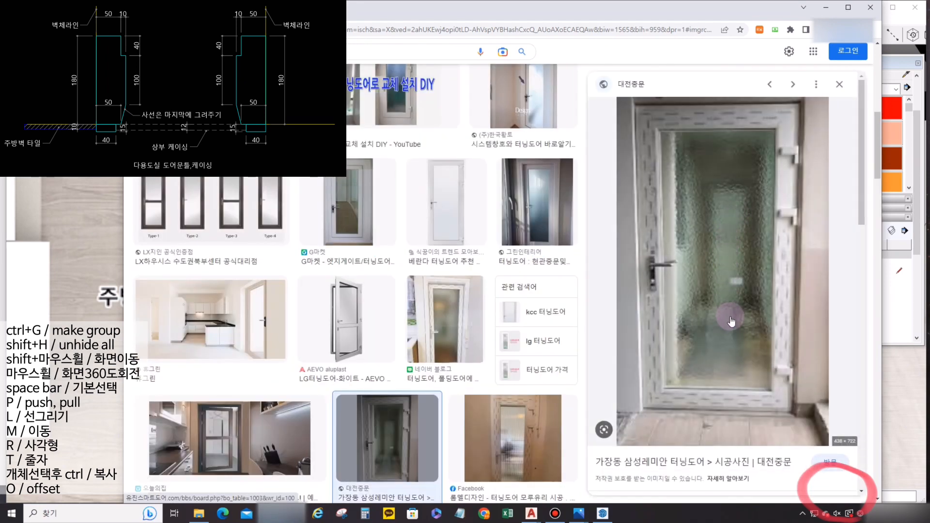
{"action": "left_click", "coordinate": [846, 80]}
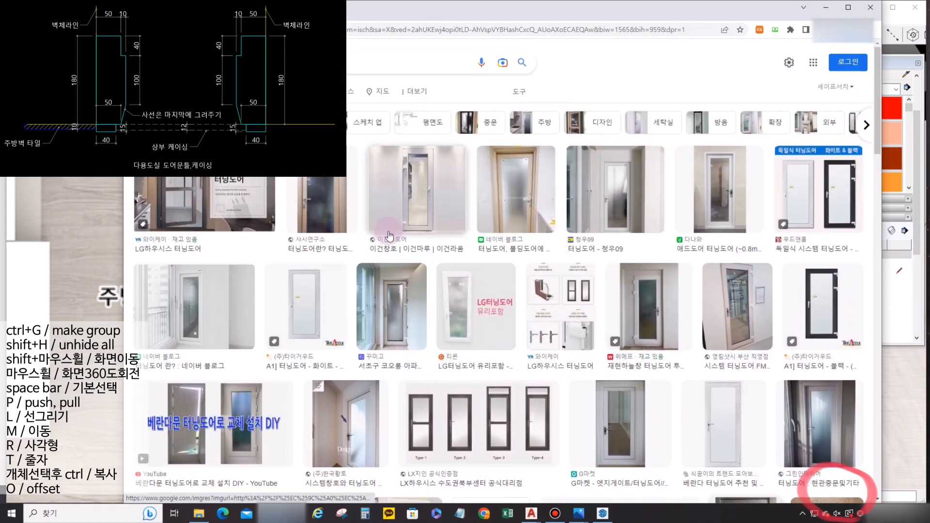
{"action": "left_click", "coordinate": [255, 214]}
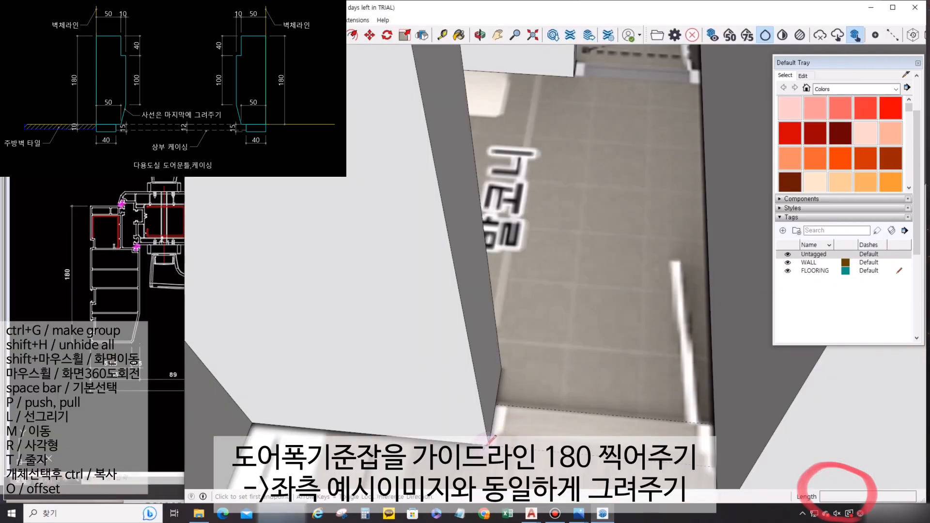
Draw the utility room's left jamb profile with lines: 180 mm deep, 50 mm wide, stepping out 10 mm after 40 mm, with a slanted end.
{"action": "left_click", "coordinate": [489, 439]}
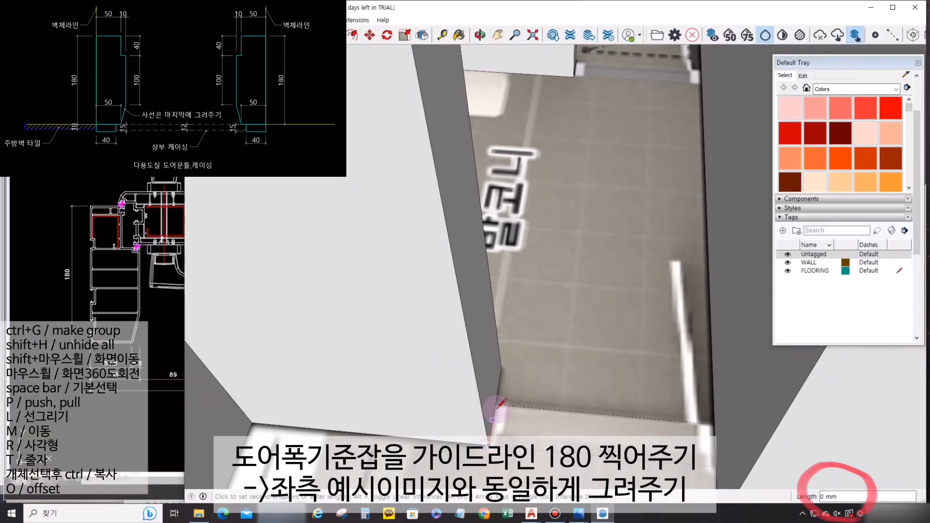
{"action": "scroll", "coordinate": [497, 403], "scroll_direction": "up", "scroll_amount": 2}
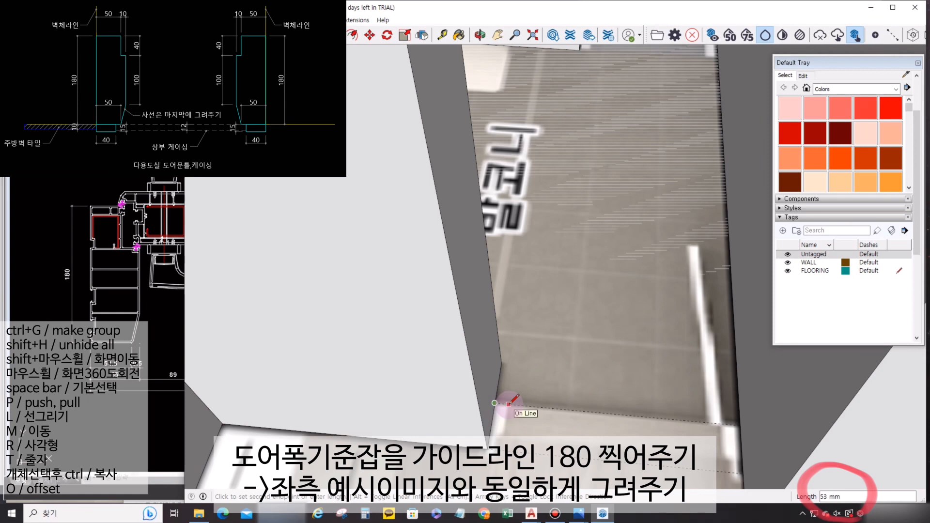
{"action": "left_click", "coordinate": [508, 403]}
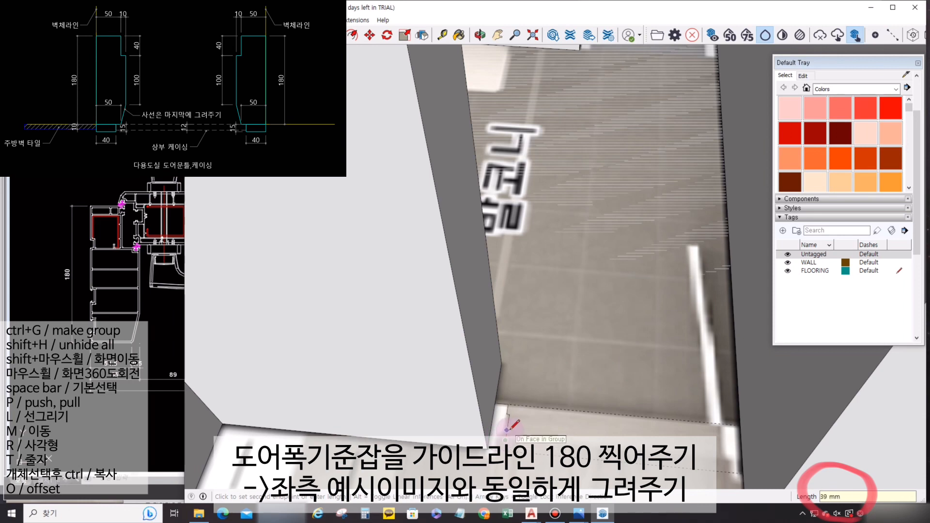
{"action": "left_click", "coordinate": [491, 442]}
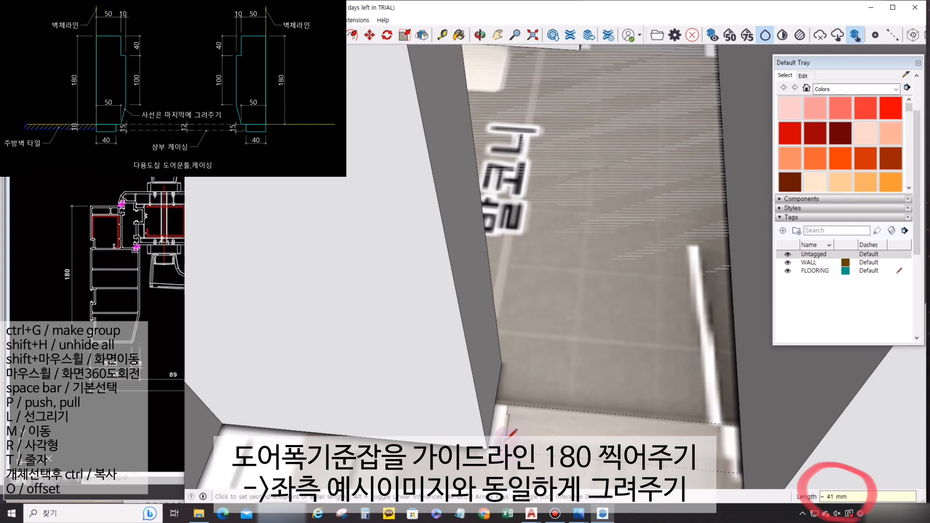
{"action": "left_click", "coordinate": [506, 440]}
{"action": "key", "text": "space"}
{"action": "mouse_move", "coordinate": [665, 430]}
{"action": "middle_mouse_down"}
{"action": "mouse_move", "coordinate": [655, 429]}
{"action": "mouse_move", "coordinate": [661, 422]}
{"action": "middle_mouse_up"}
{"action": "key", "text": "l"}
{"action": "left_click", "coordinate": [671, 420]}
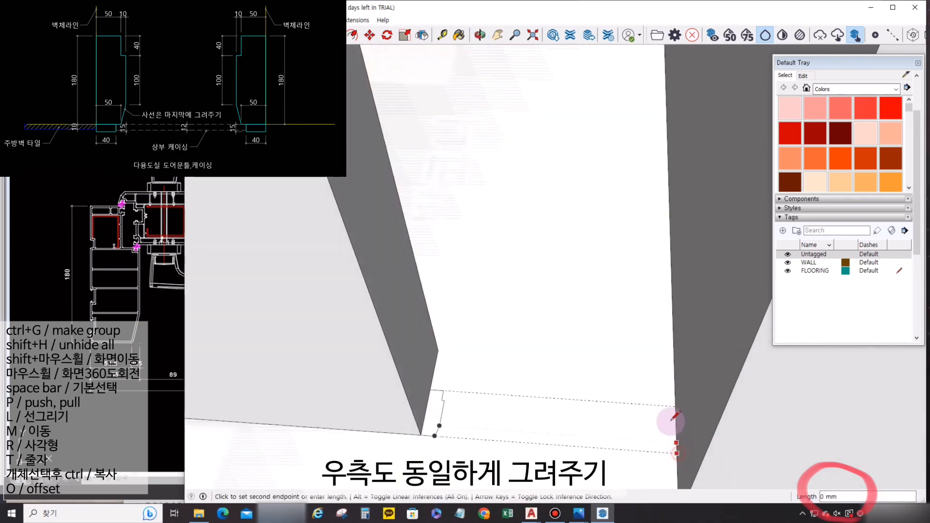
{"action": "left_click", "coordinate": [677, 406]}
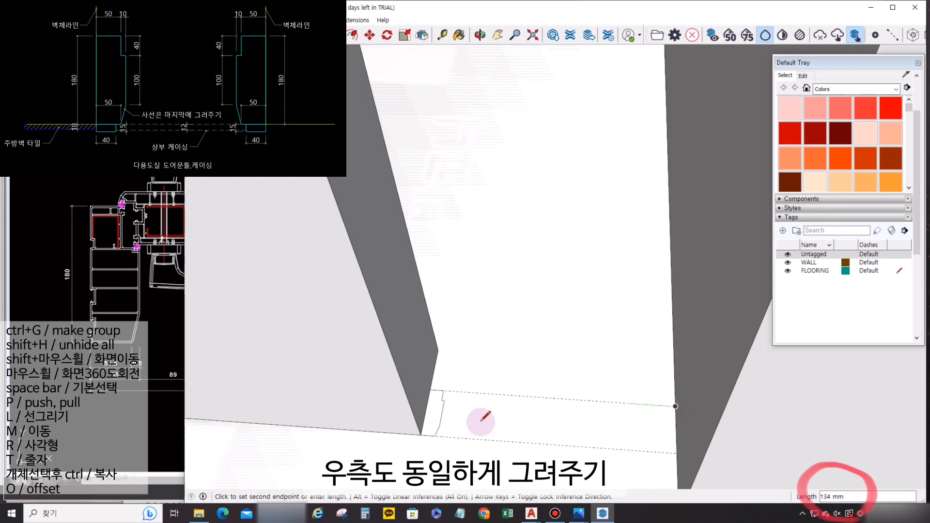
{"action": "left_click", "coordinate": [431, 389]}
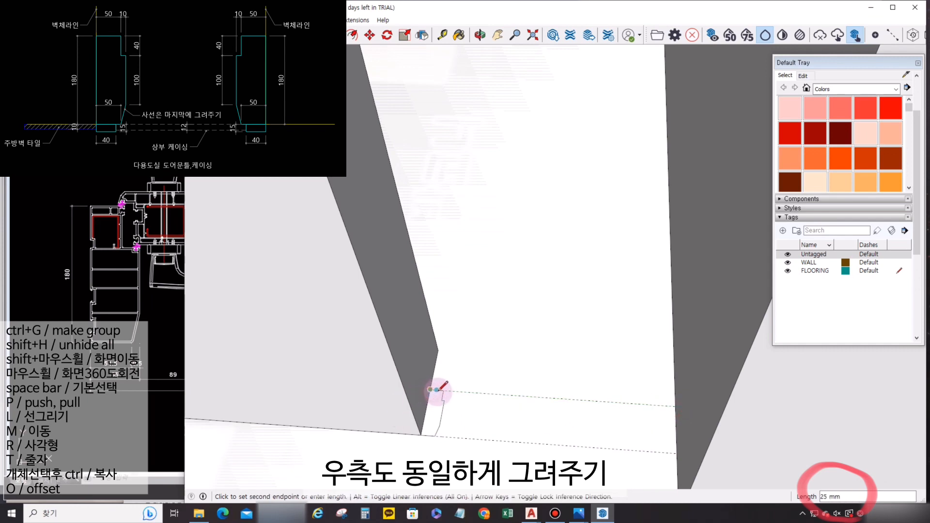
{"action": "key", "text": "Escape"}
Draw the inner outline of the utility room's right jamb with lines: 50 mm wide, 40 mm deep, a 10 mm step, and 100 mm straight.
{"action": "left_click", "coordinate": [675, 406]}
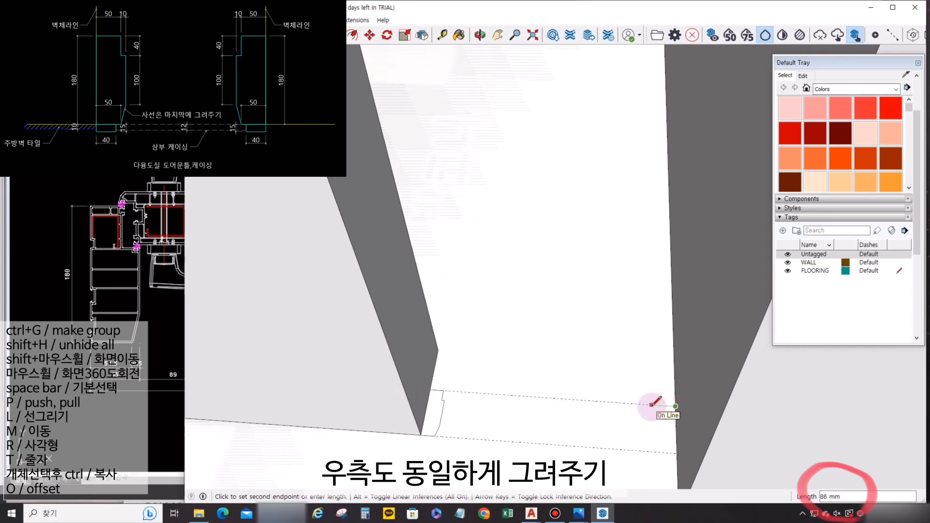
{"action": "type", "text": "50"}
{"action": "key", "text": "Return"}
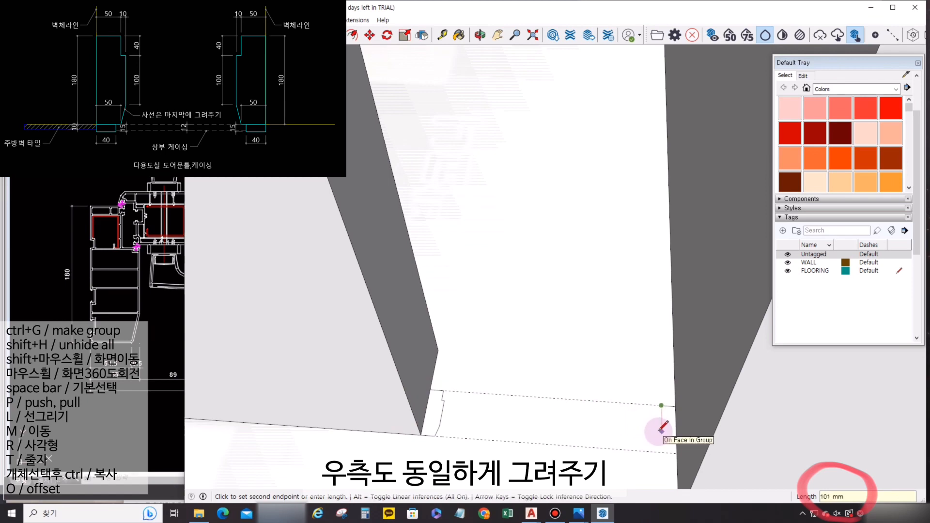
{"action": "left_click", "coordinate": [662, 416]}
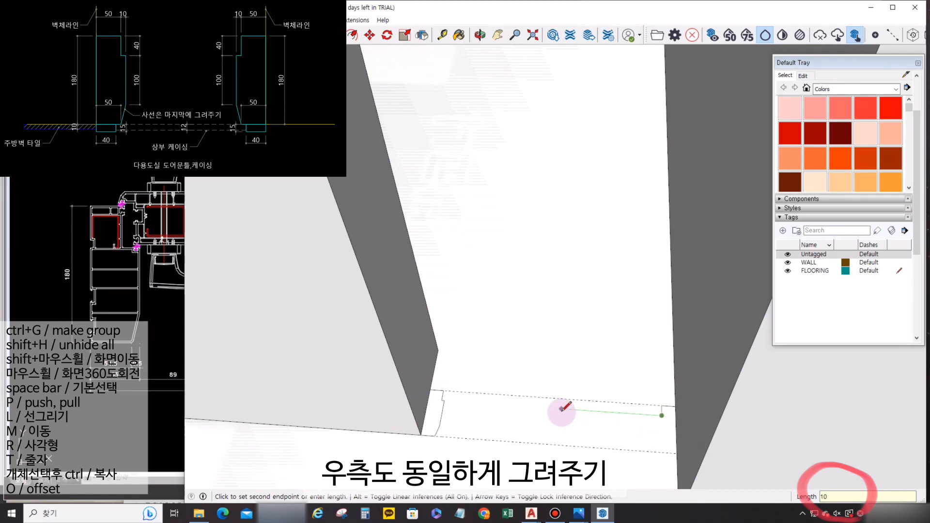
{"action": "type", "text": "10"}
{"action": "key", "text": "Return"}
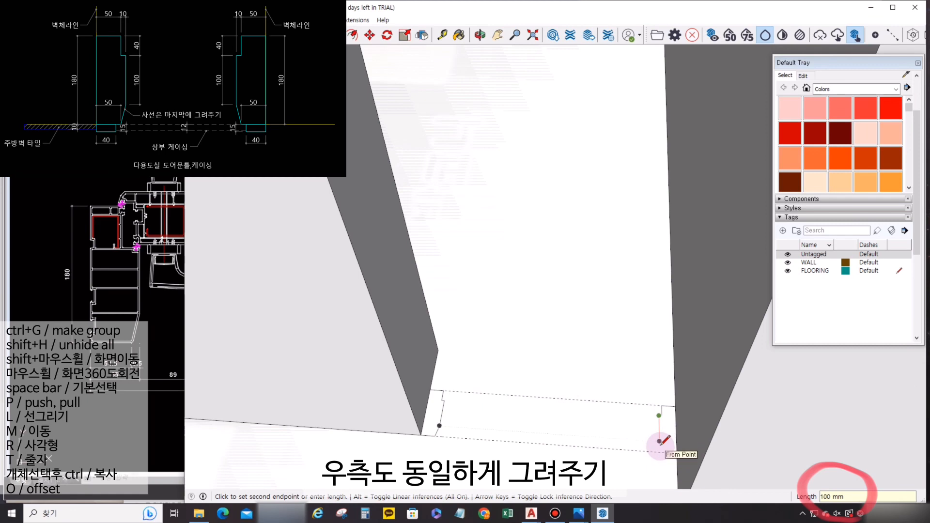
{"action": "left_click", "coordinate": [659, 441]}
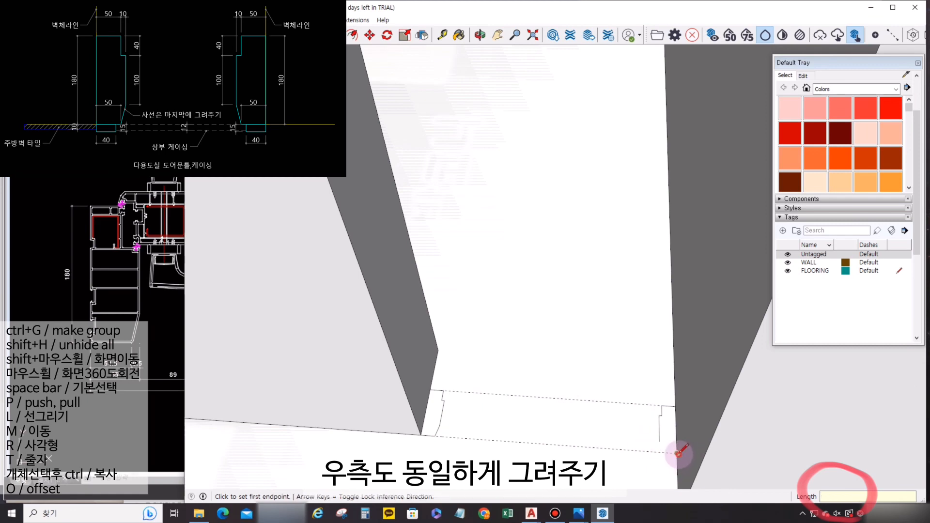
Draw the right jamb profile's 50 mm front edge from the wall corner and close the profile with a slanted line.
{"action": "left_click", "coordinate": [421, 435]}
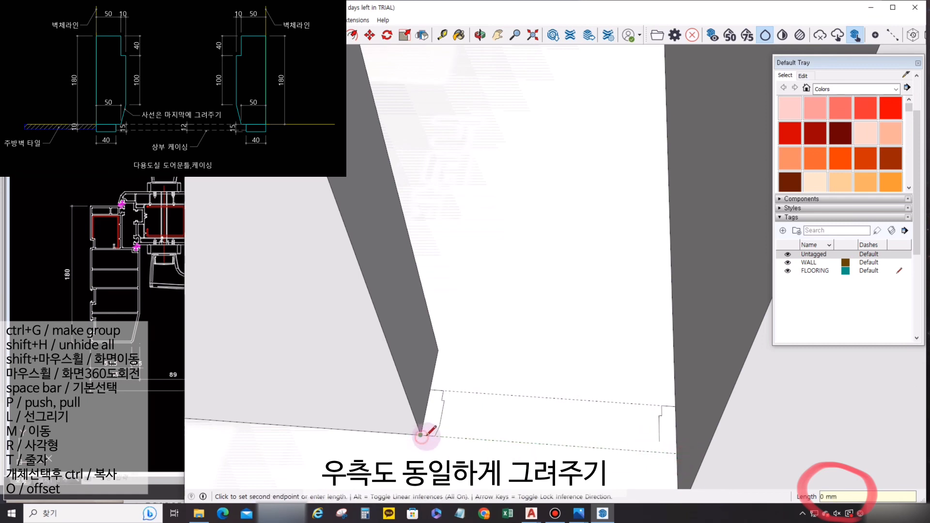
{"action": "left_click", "coordinate": [677, 453]}
{"action": "type", "text": "50"}
{"action": "key", "text": "Return"}
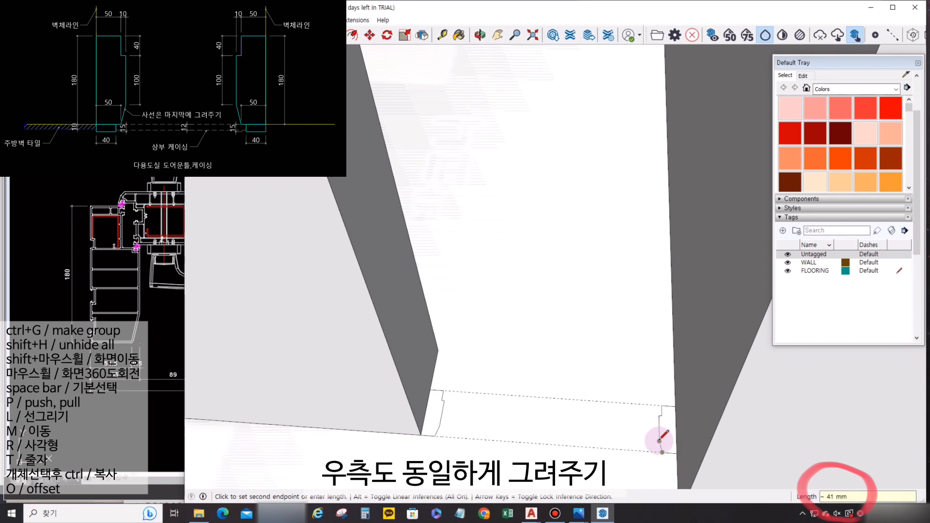
{"action": "left_click", "coordinate": [659, 441]}
Extrude the utility room's right and left jamb profiles to a height of 2200 mm with Push/Pull.
{"action": "key", "text": "space"}
{"action": "key", "text": "p"}
{"action": "left_click", "coordinate": [667, 436]}
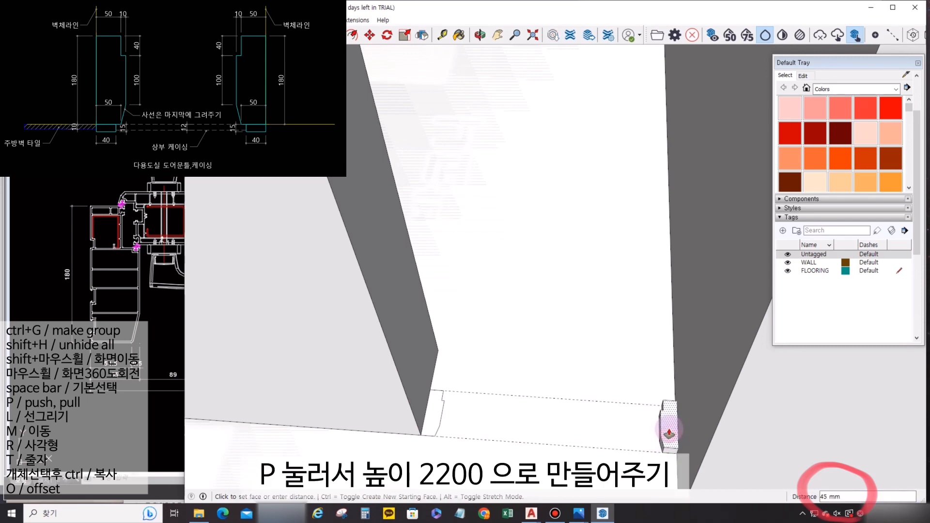
{"action": "key", "text": "Return"}
{"action": "left_click", "coordinate": [439, 412]}
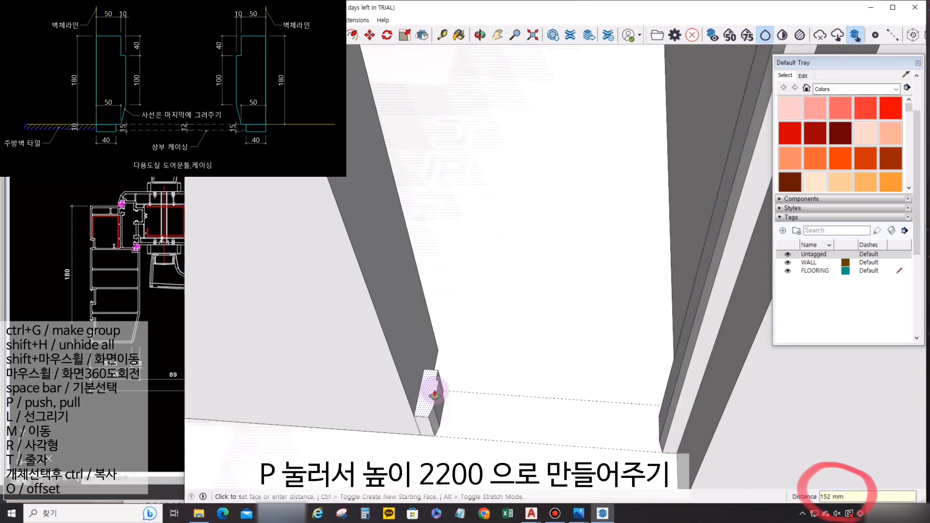
{"action": "type", "text": "2200"}
{"action": "key", "text": "Return"}
{"action": "key", "text": "space"}
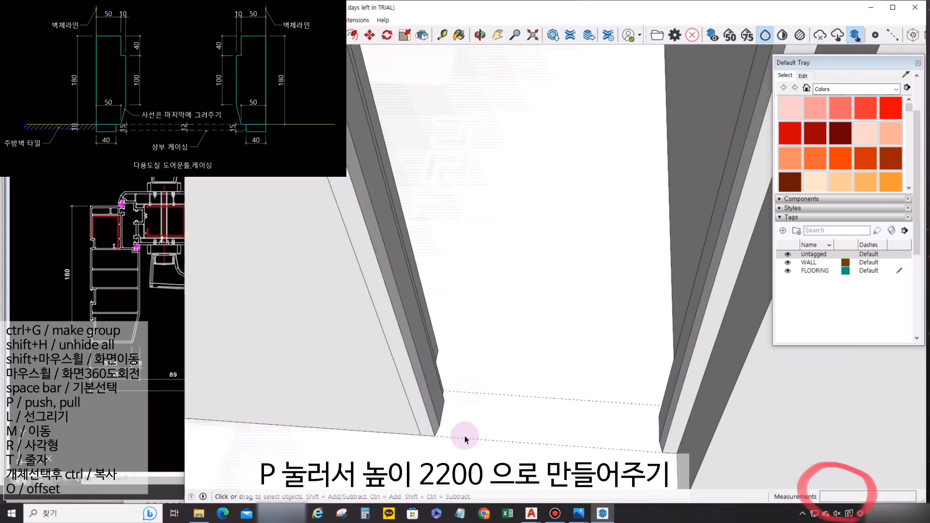
Trace the short front edge on top of the utility room's left jamb with a line.
{"action": "middle_click_drag", "start_coordinate": [464, 440], "coordinate": [406, 164]}
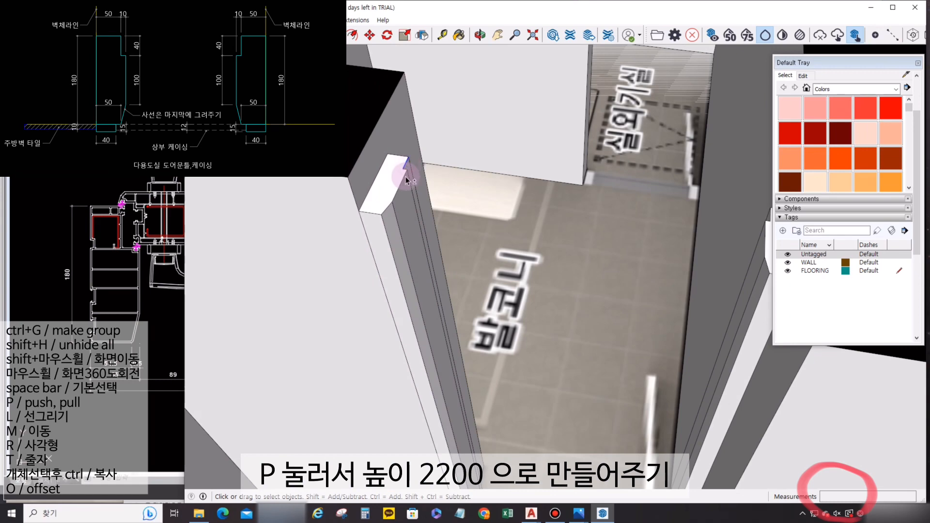
{"action": "middle_click_drag", "start_coordinate": [385, 216], "coordinate": [400, 280]}
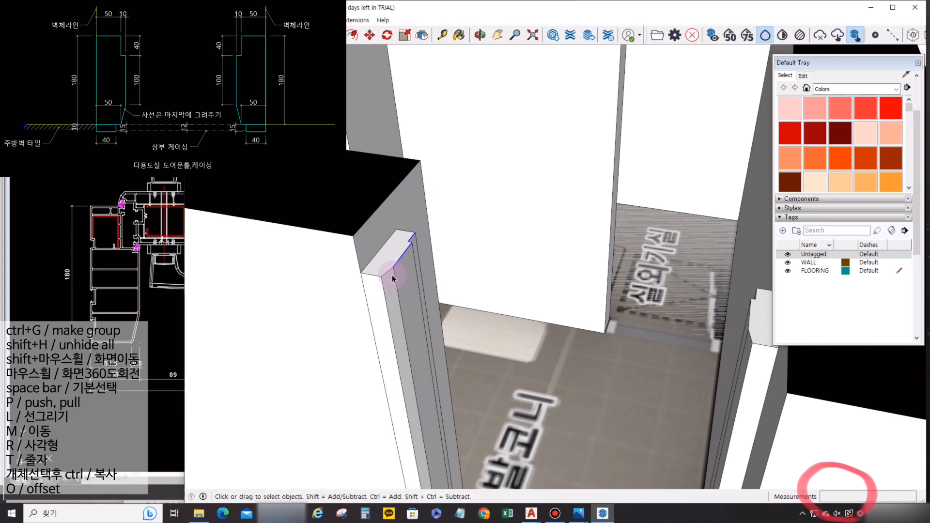
{"action": "key", "text": "l"}
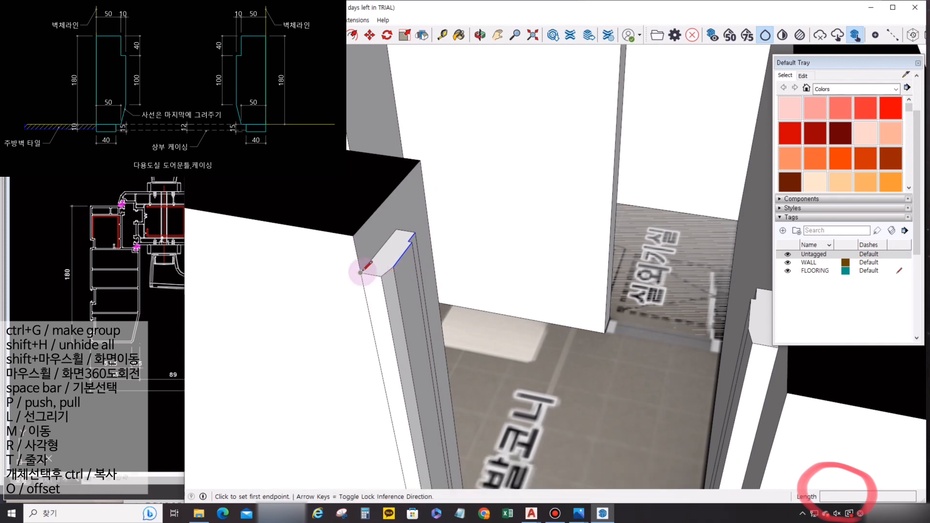
{"action": "left_click", "coordinate": [360, 272]}
{"action": "left_click", "coordinate": [382, 277]}
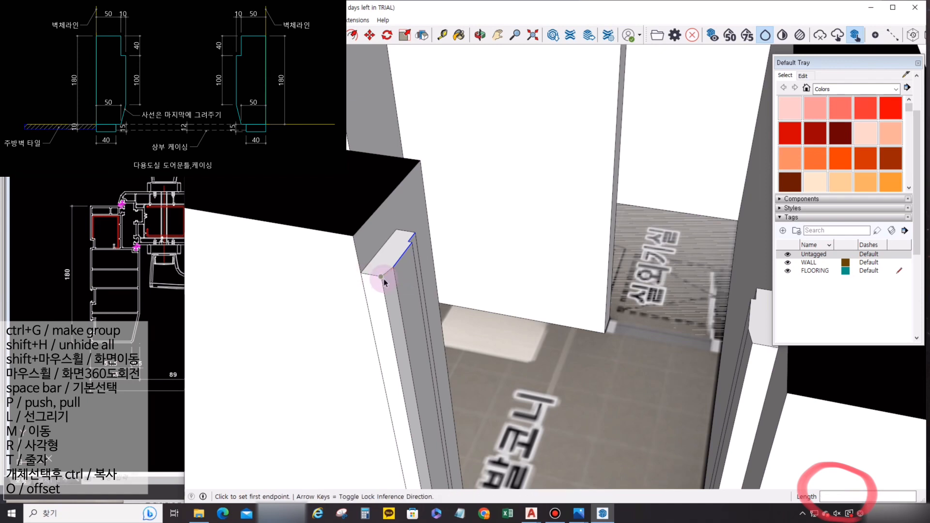
{"action": "key", "text": "space"}
{"action": "key", "text": "l"}
{"action": "key", "text": "space"}
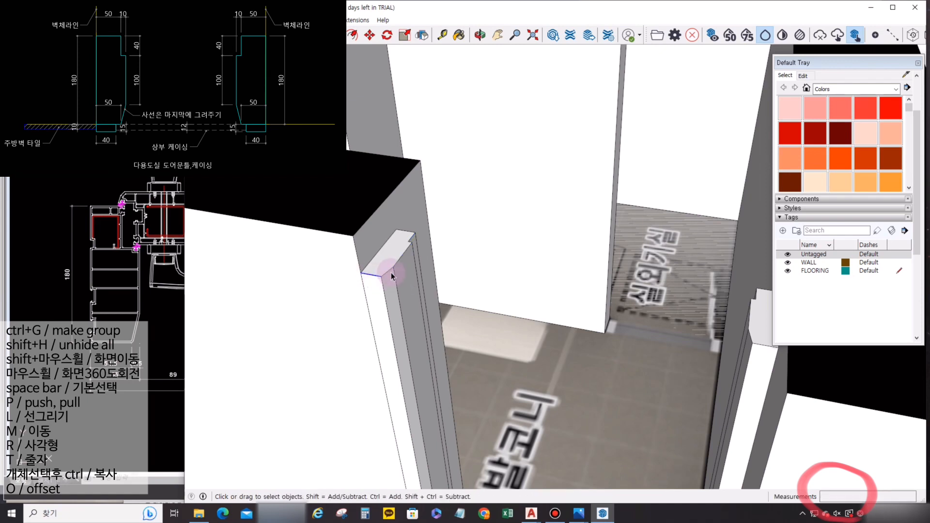
Copy the stepped and slanted inner edges at the top of the left jamb 50 mm downward.
{"action": "left_click", "coordinate": [389, 271], "text": "shift"}
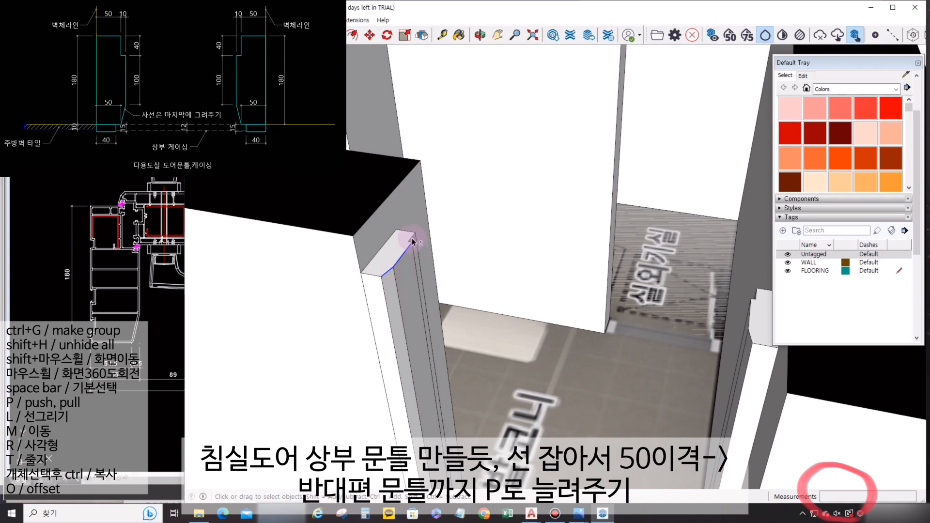
{"action": "left_click", "coordinate": [412, 239], "text": "shift"}
{"action": "key", "text": "m"}
{"action": "key", "text": "ctrl"}
{"action": "left_click", "coordinate": [412, 241]}
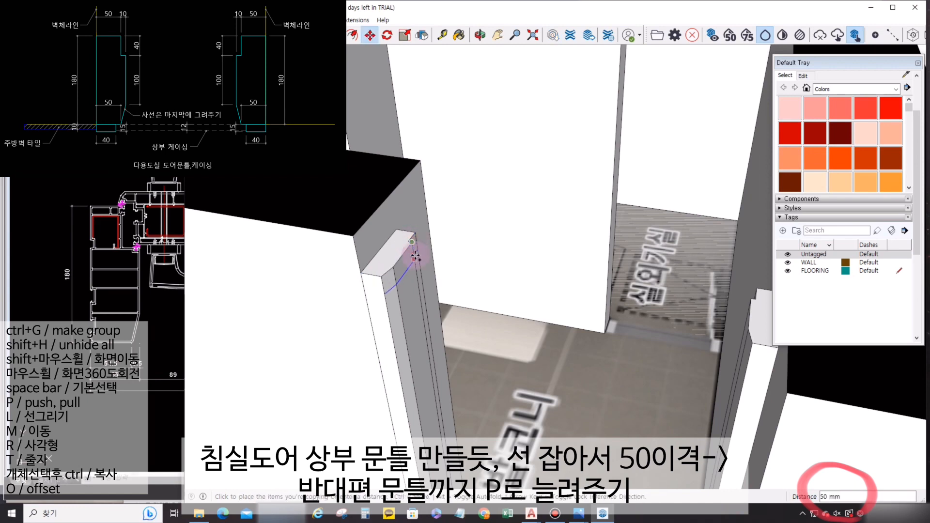
{"action": "type", "text": "50"}
{"action": "key", "text": "Return"}
{"action": "key", "text": "space"}
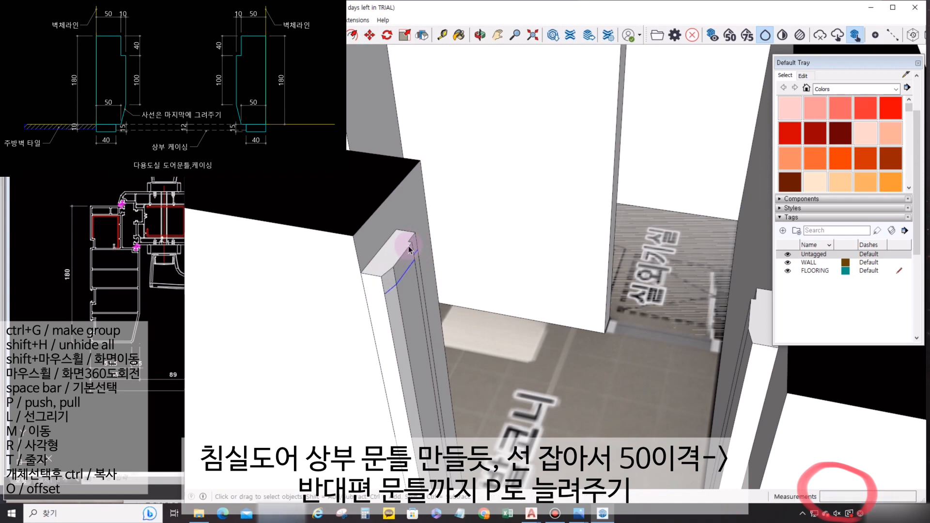
Extend the rear and middle sections of the left jamb's 50 mm top strip across to the right jamb with Push/Pull.
{"action": "key", "text": "p"}
{"action": "left_click", "coordinate": [415, 244]}
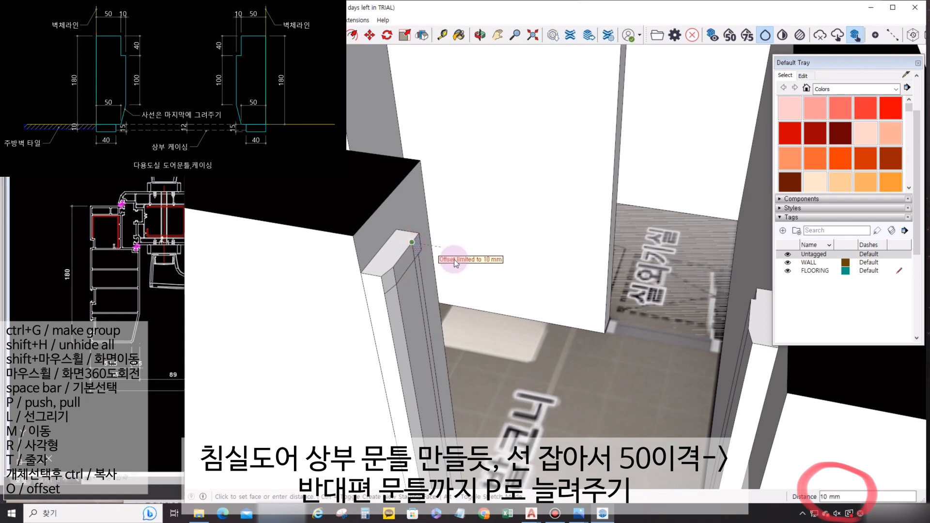
{"action": "left_click", "coordinate": [415, 244]}
{"action": "left_click", "coordinate": [756, 291]}
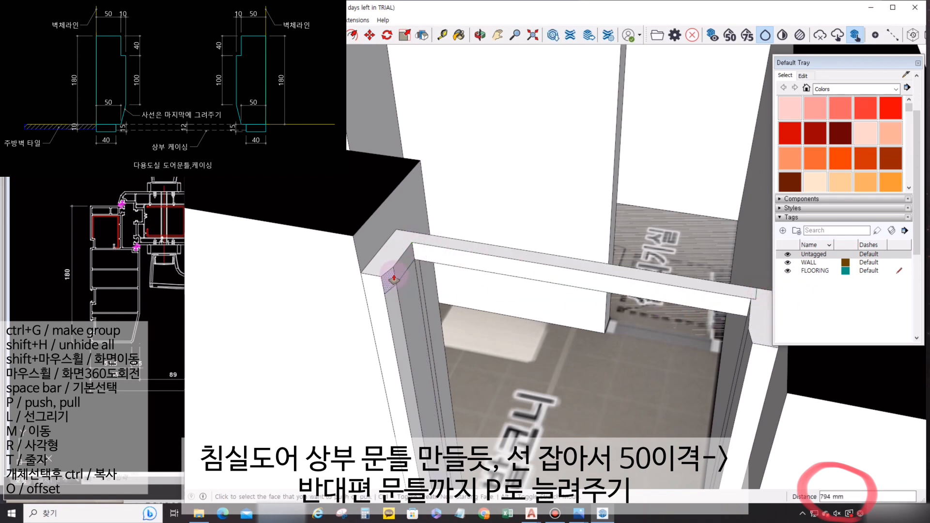
{"action": "left_click", "coordinate": [393, 267]}
{"action": "left_click", "coordinate": [749, 310]}
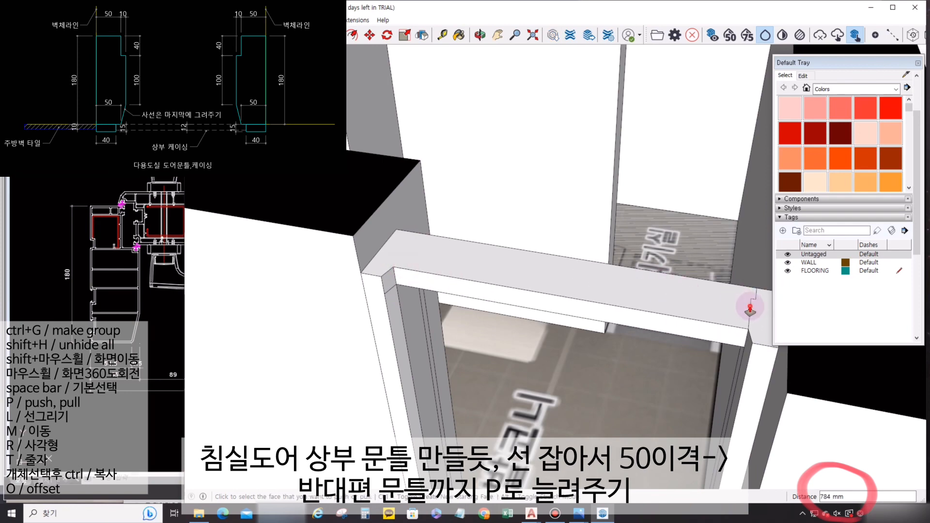
{"action": "left_click", "coordinate": [392, 285]}
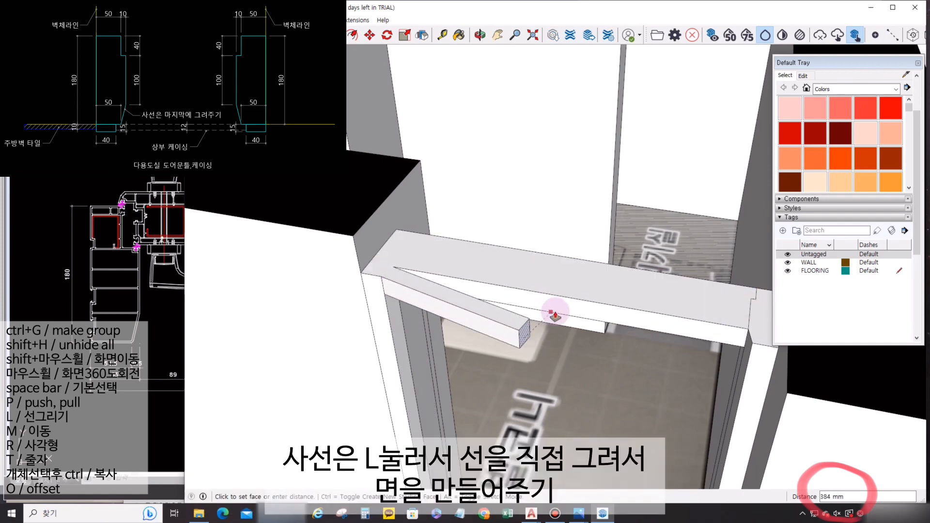
{"action": "left_click", "coordinate": [437, 297]}
Draw lines between the two jambs' front corners to form the slanted front section of the head frame.
{"action": "key", "text": "l"}
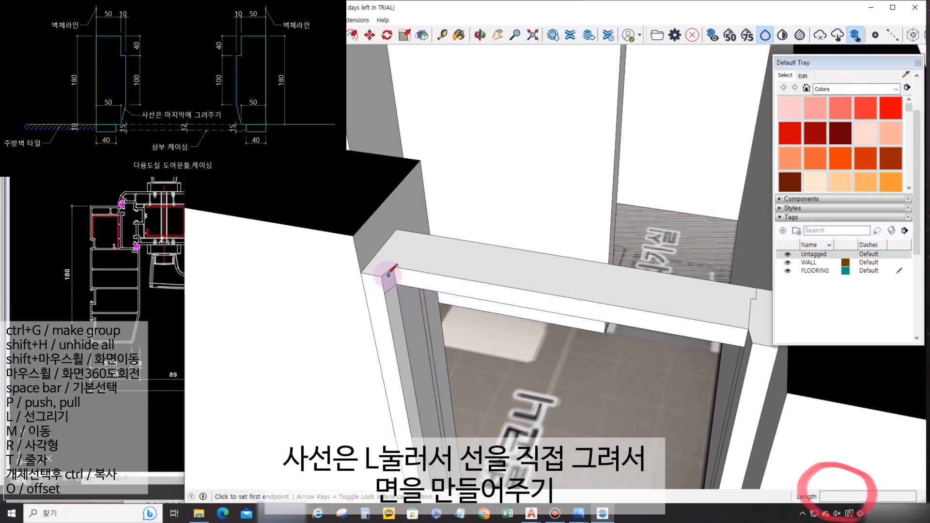
{"action": "left_click", "coordinate": [388, 275]}
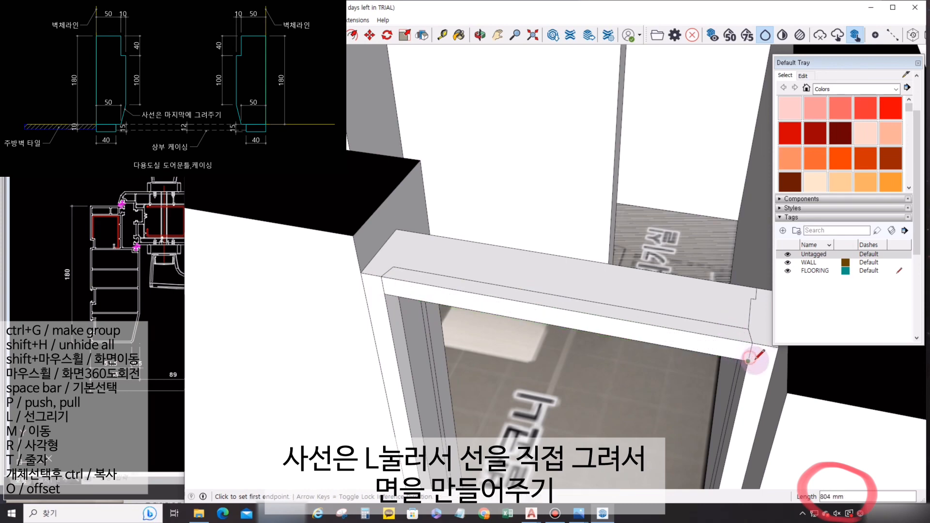
{"action": "mouse_move", "coordinate": [718, 382]}
{"action": "middle_mouse_down"}
{"action": "mouse_move", "coordinate": [687, 309]}
{"action": "mouse_move", "coordinate": [706, 125]}
{"action": "middle_mouse_up"}
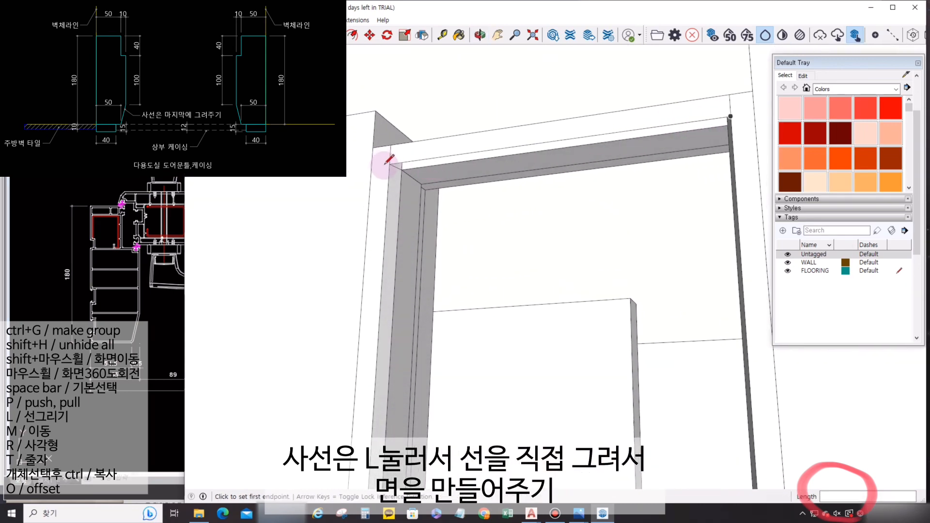
{"action": "left_click", "coordinate": [401, 170]}
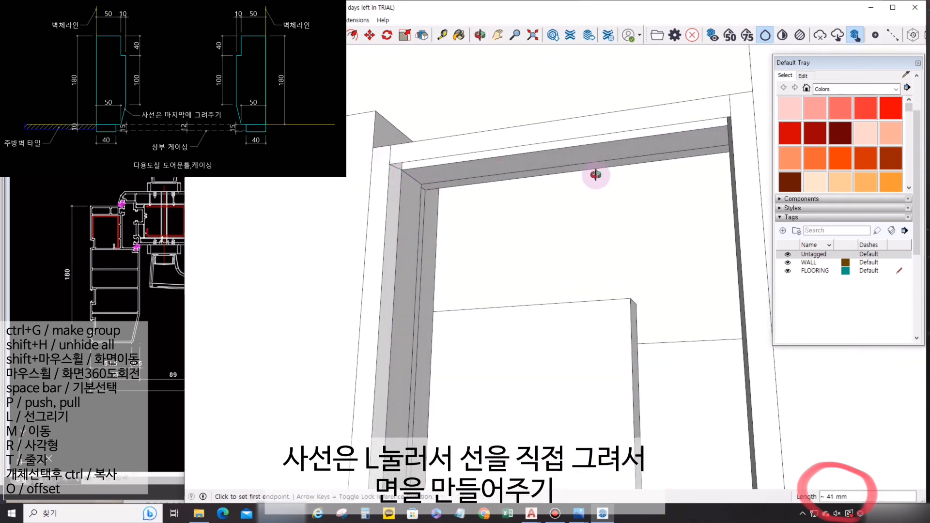
{"action": "middle_click_drag", "start_coordinate": [596, 175], "coordinate": [709, 170]}
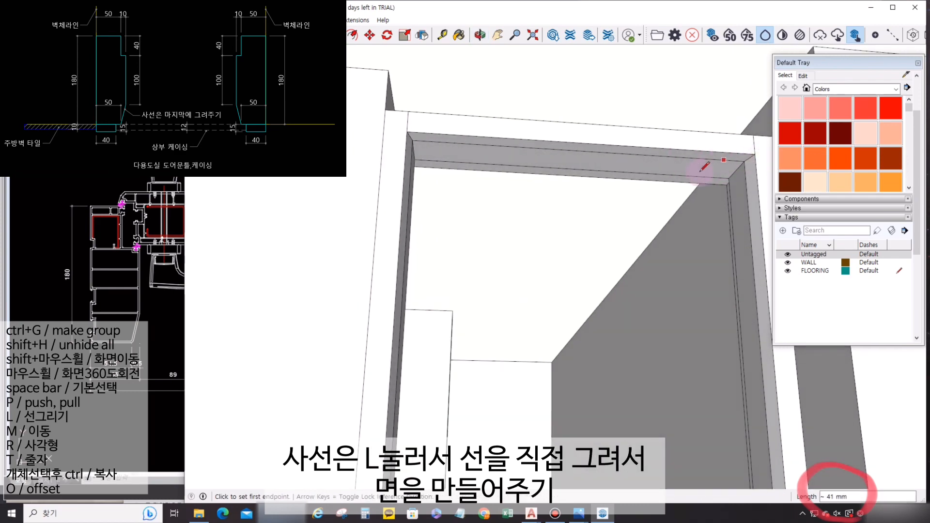
Trace the short sloping edge at the left jamb's top front corner and move the head frame's lower front edge up 10 mm.
{"action": "middle_click_drag", "start_coordinate": [531, 187], "coordinate": [391, 170]}
{"action": "key", "text": "space"}
{"action": "scroll", "coordinate": [393, 167], "scroll_direction": "up", "scroll_amount": 1}
{"action": "left_click", "coordinate": [392, 164]}
{"action": "scroll", "coordinate": [393, 168], "scroll_direction": "up", "scroll_amount": 1}
{"action": "left_click", "coordinate": [387, 167]}
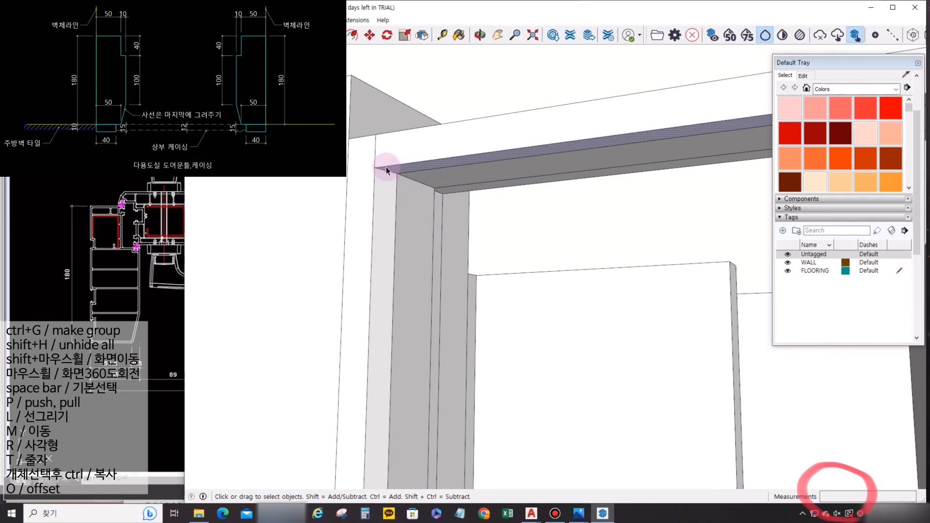
{"action": "left_click", "coordinate": [386, 168]}
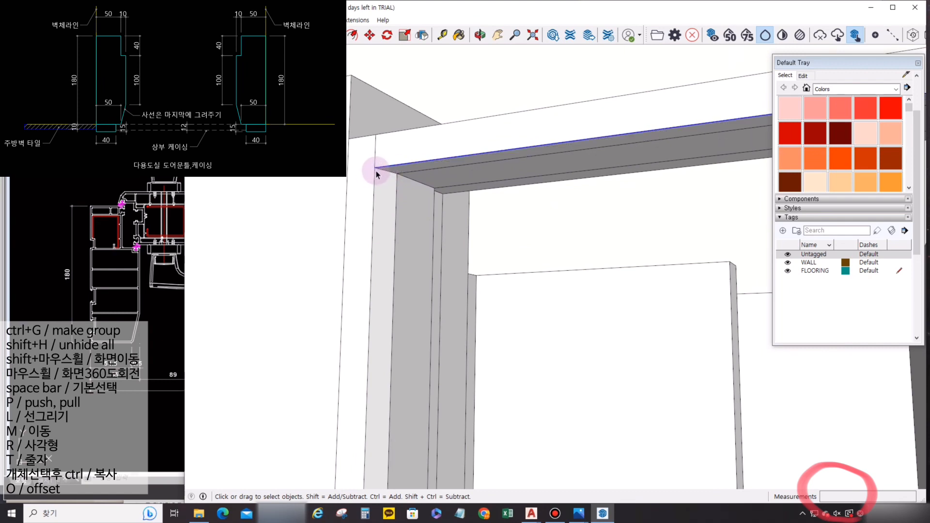
{"action": "key", "text": "m"}
{"action": "key", "text": "space"}
{"action": "key", "text": "l"}
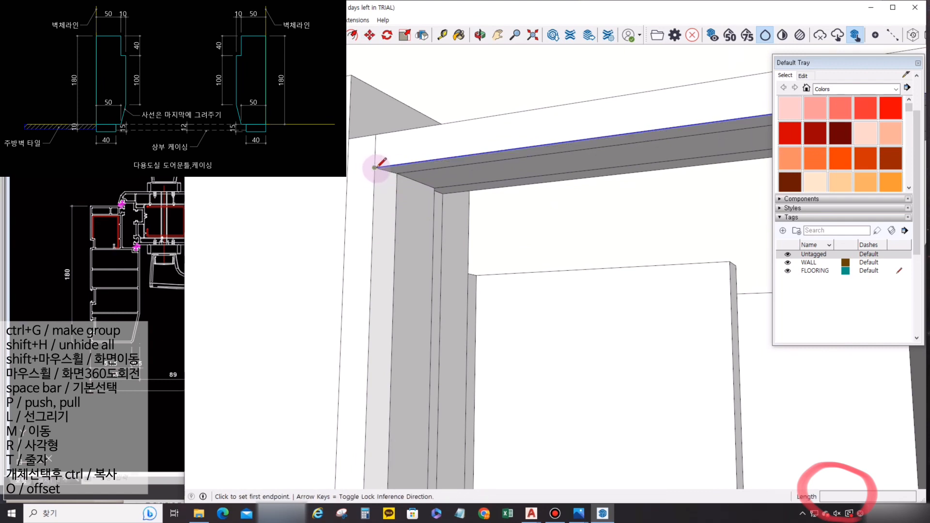
{"action": "left_click", "coordinate": [375, 168]}
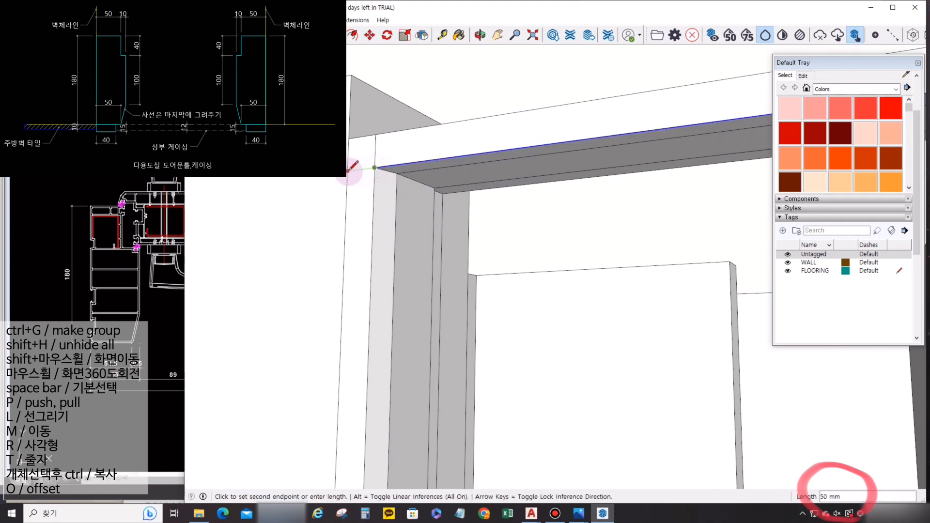
{"action": "left_click", "coordinate": [396, 173]}
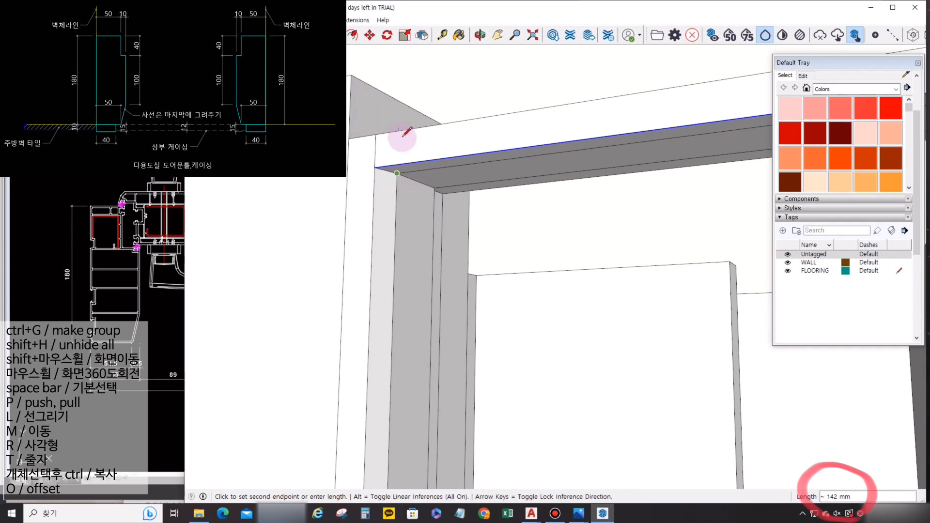
{"action": "key", "text": "space"}
{"action": "key", "text": "m"}
{"action": "left_click", "coordinate": [374, 167]}
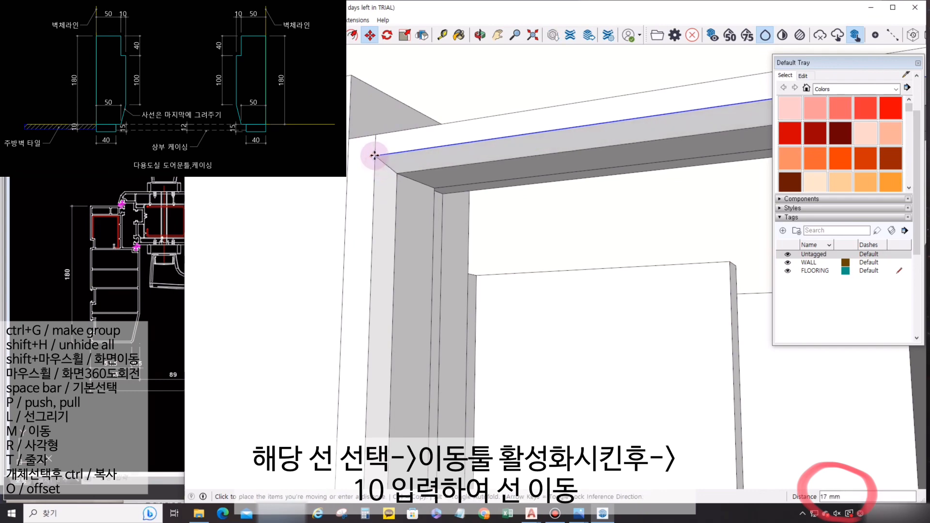
{"action": "type", "text": "10"}
{"action": "key", "text": "Return"}
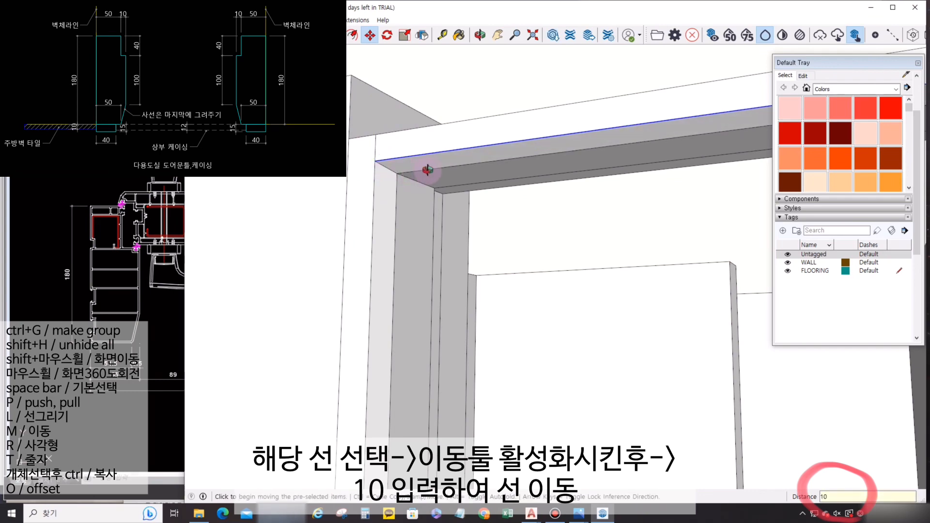
Adjust a face where the head frame meets the jamb with Push/Pull.
{"action": "middle_click_drag", "start_coordinate": [426, 170], "coordinate": [600, 206]}
{"action": "key", "text": "p"}
{"action": "scroll", "coordinate": [493, 214], "scroll_direction": "up", "scroll_amount": 3}
{"action": "left_click", "coordinate": [500, 197]}
{"action": "left_click", "coordinate": [513, 177]}
{"action": "key", "text": "space"}
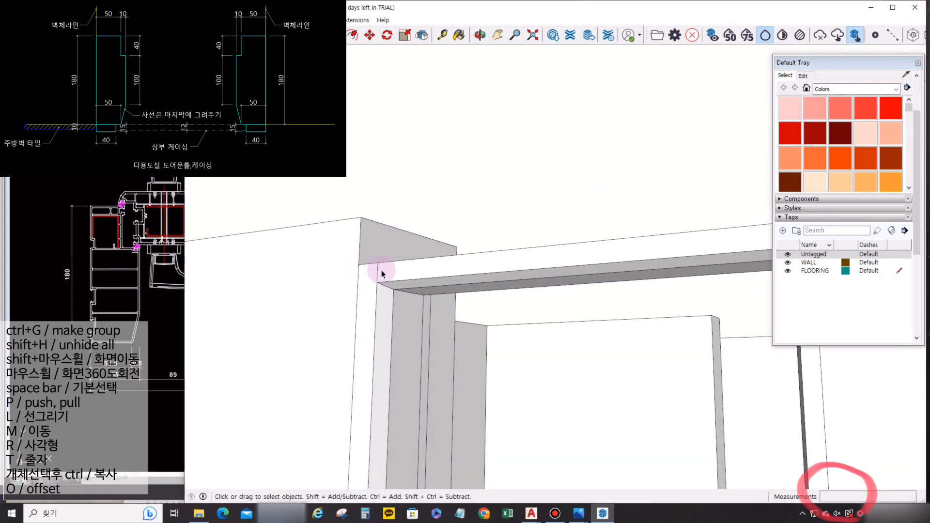
{"action": "middle_click_drag", "start_coordinate": [378, 274], "coordinate": [693, 347]}
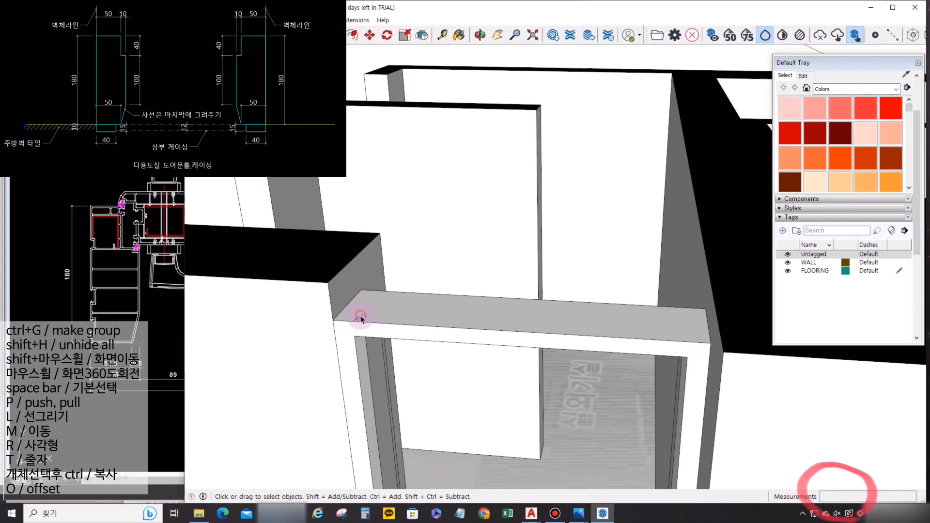
{"action": "middle_click_drag", "start_coordinate": [361, 315], "coordinate": [517, 349]}
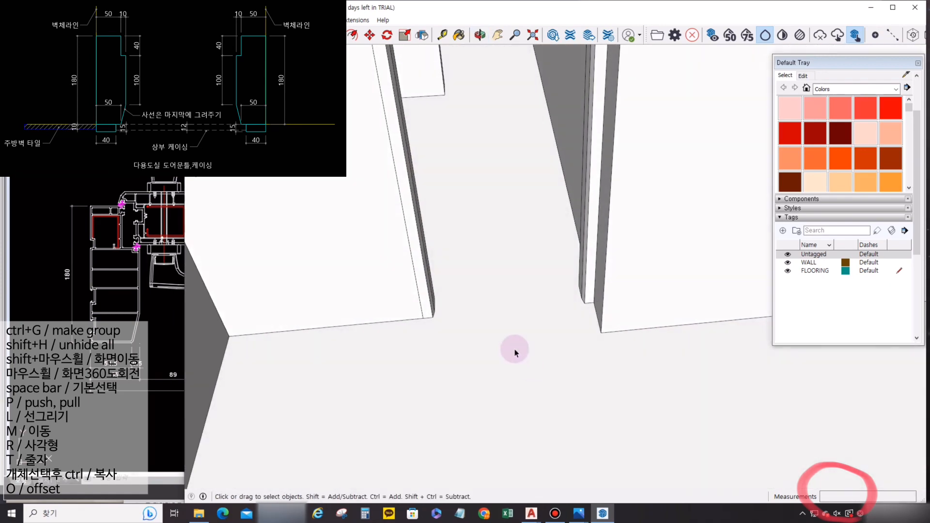
Switch to AutoCAD and examine the door's vertical section and the dimensions of its bottom frame profile.
{"action": "left_click", "coordinate": [156, 301]}
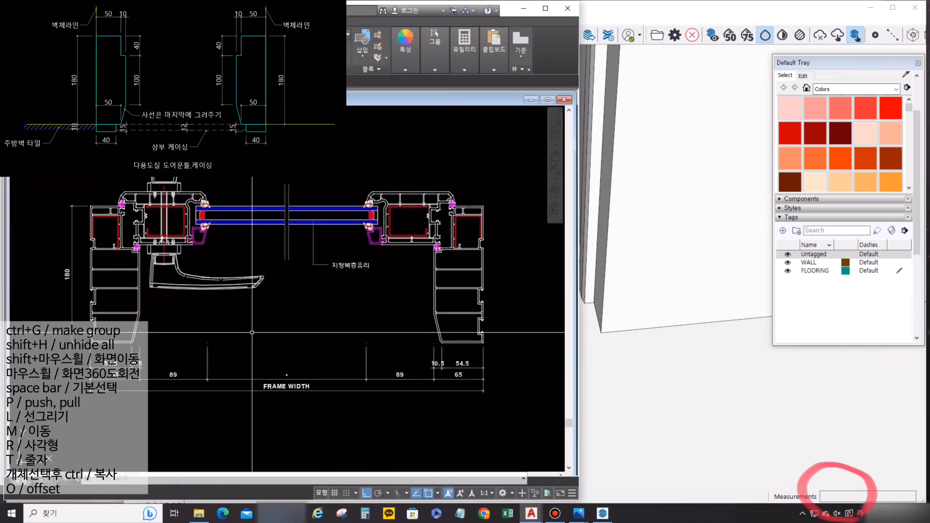
{"action": "scroll", "coordinate": [266, 314], "scroll_direction": "down", "scroll_amount": 2}
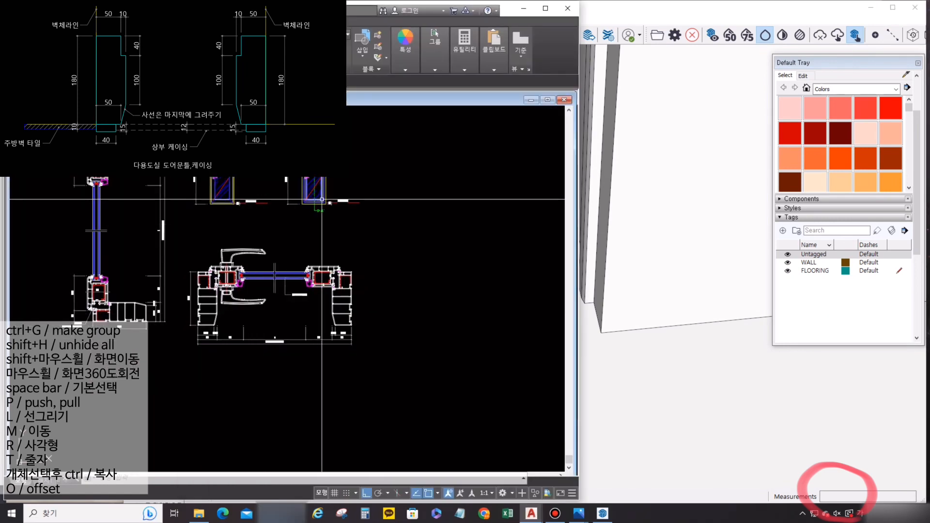
{"action": "scroll", "coordinate": [322, 206], "scroll_direction": "up", "scroll_amount": 5}
{"action": "middle_click_drag", "start_coordinate": [324, 195], "coordinate": [314, 303]}
{"action": "scroll", "coordinate": [315, 303], "scroll_direction": "down", "scroll_amount": 5}
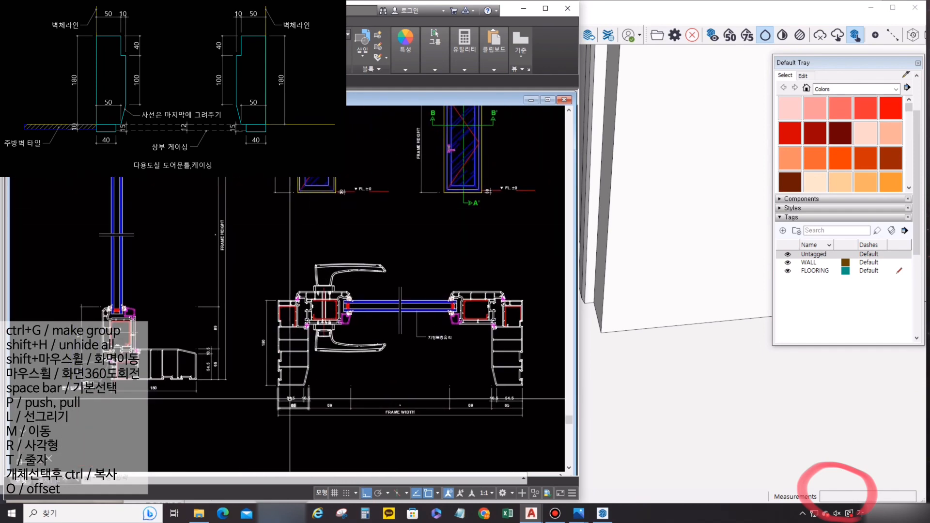
{"action": "middle_click_drag", "start_coordinate": [259, 372], "coordinate": [280, 362]}
{"action": "scroll", "coordinate": [155, 373], "scroll_direction": "up", "scroll_amount": 4}
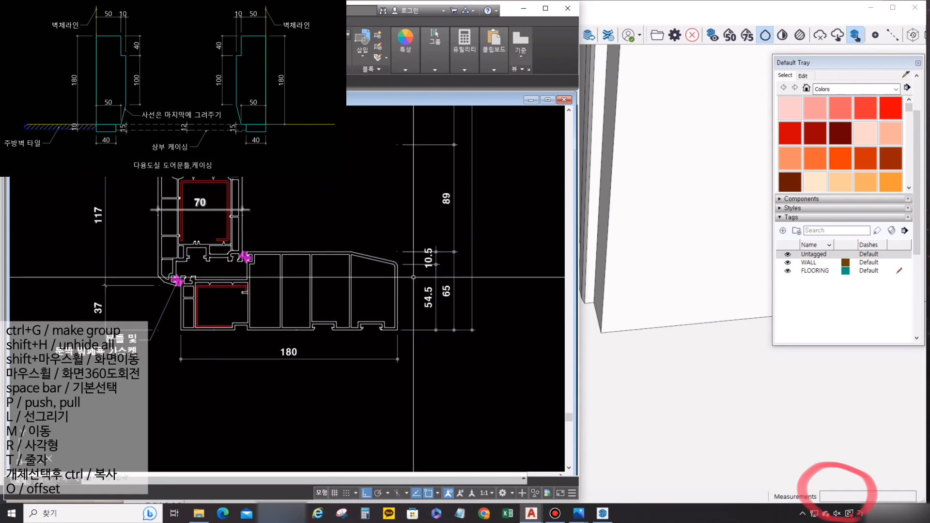
{"action": "key", "text": "Escape"}
{"action": "key", "text": "Escape"}
{"action": "key", "text": "Escape"}
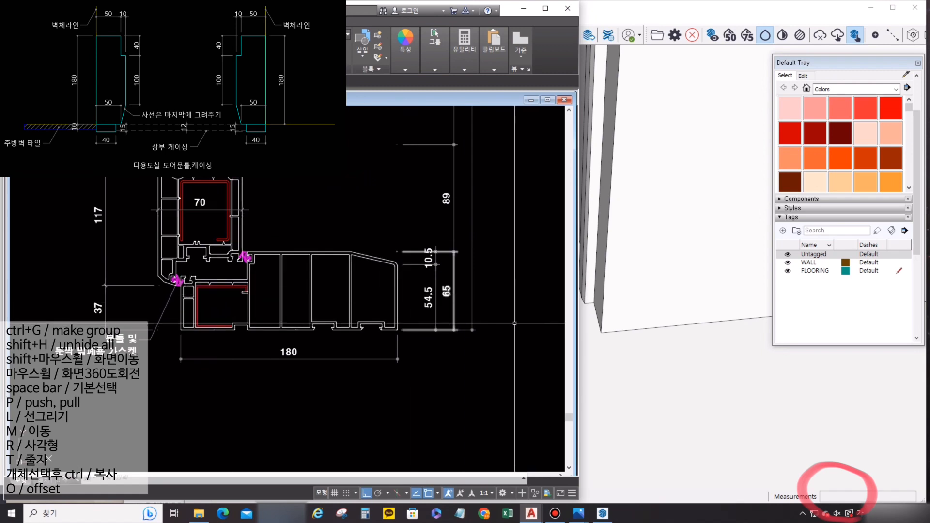
Draw a horizontal construction line along the underside of the bottom frame profile.
{"action": "type", "text": "xl"}
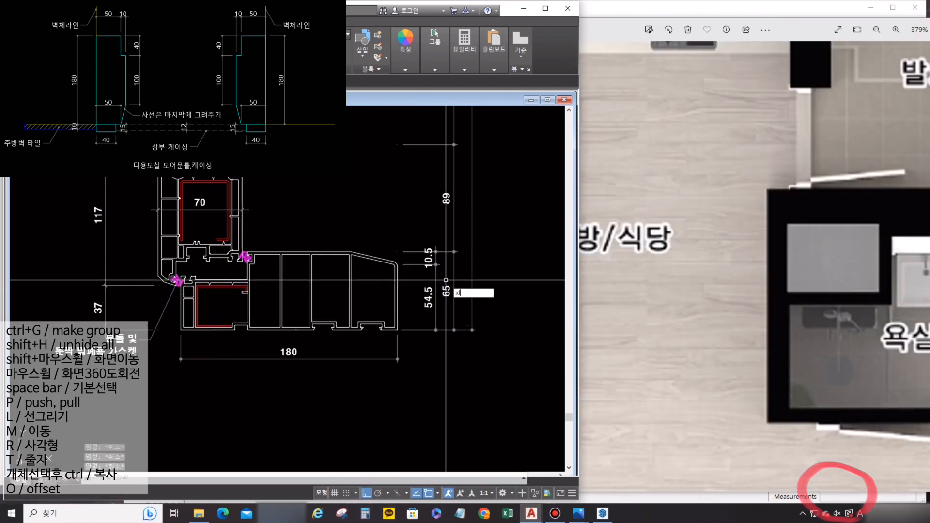
{"action": "key", "text": "Return"}
{"action": "type", "text": "h"}
{"action": "key", "text": "Return"}
{"action": "left_click", "coordinate": [473, 330]}
{"action": "key", "text": "Escape"}
Move the horizontal construction line up by 50.
{"action": "left_click", "coordinate": [521, 354]}
{"action": "left_click", "coordinate": [505, 311]}
{"action": "type", "text": "m"}
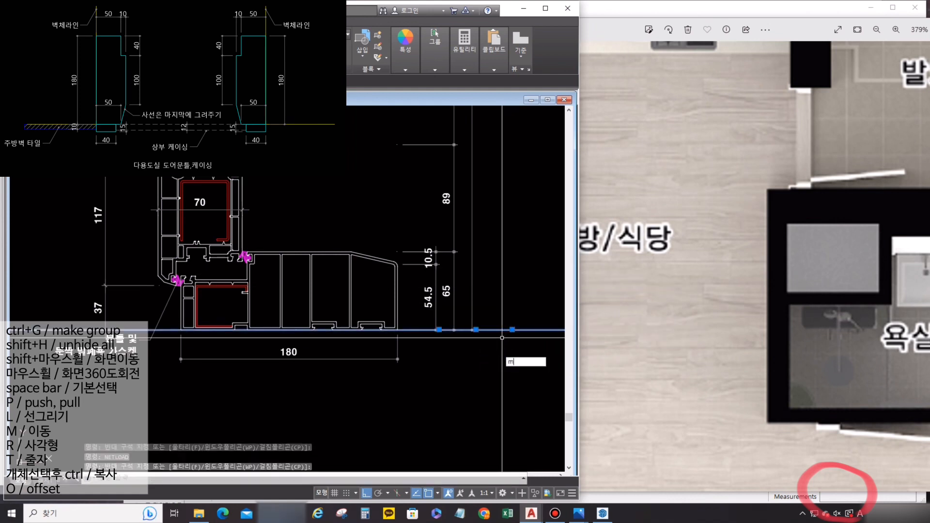
{"action": "key", "text": "Return"}
{"action": "left_click", "coordinate": [505, 406]}
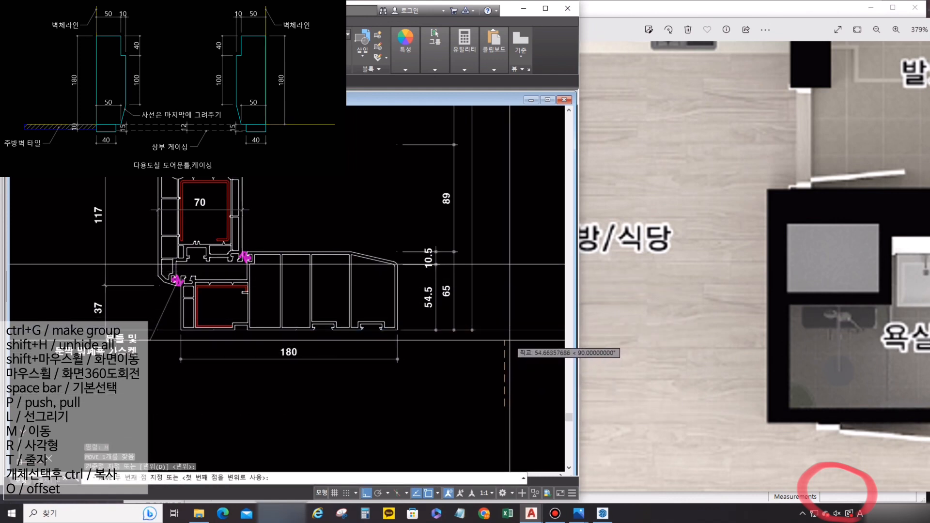
{"action": "type", "text": "50"}
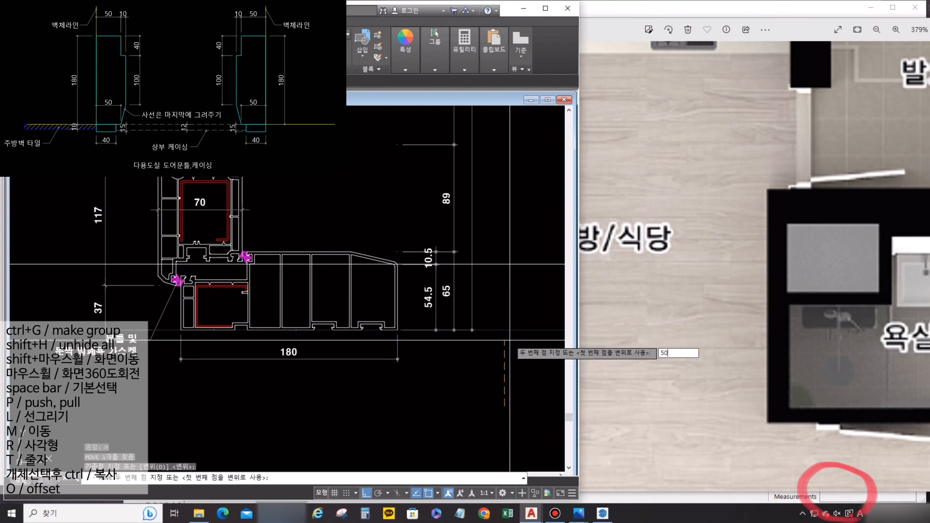
{"action": "key", "text": "Return"}
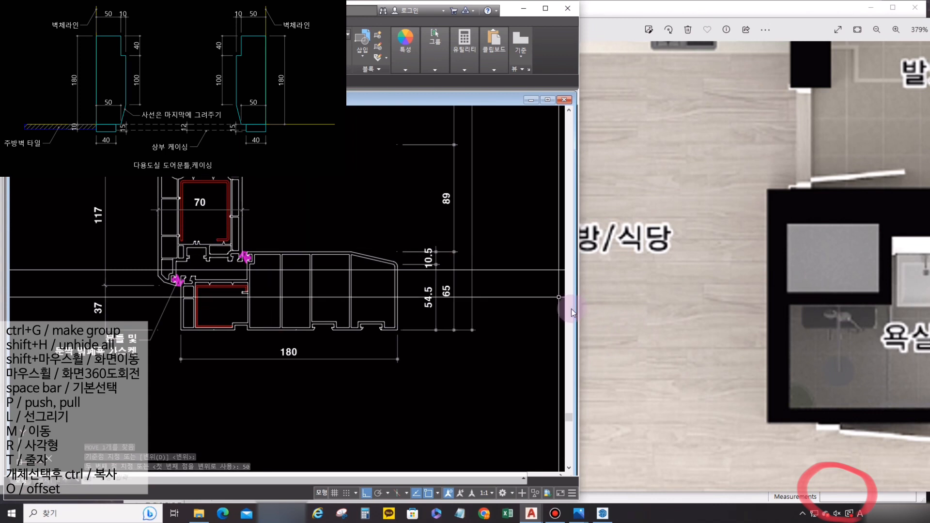
Examine the construction line against the frame sections and return to the SketchUp model.
{"action": "scroll", "coordinate": [266, 240], "scroll_direction": "down", "scroll_amount": 3}
{"action": "middle_click_drag", "start_coordinate": [267, 347], "coordinate": [293, 376]}
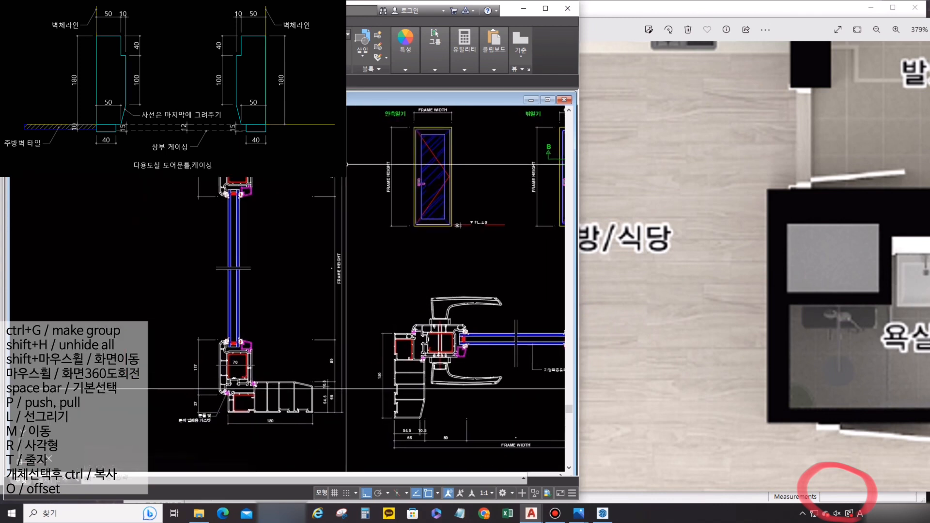
{"action": "left_click", "coordinate": [343, 388]}
{"action": "left_click", "coordinate": [355, 381]}
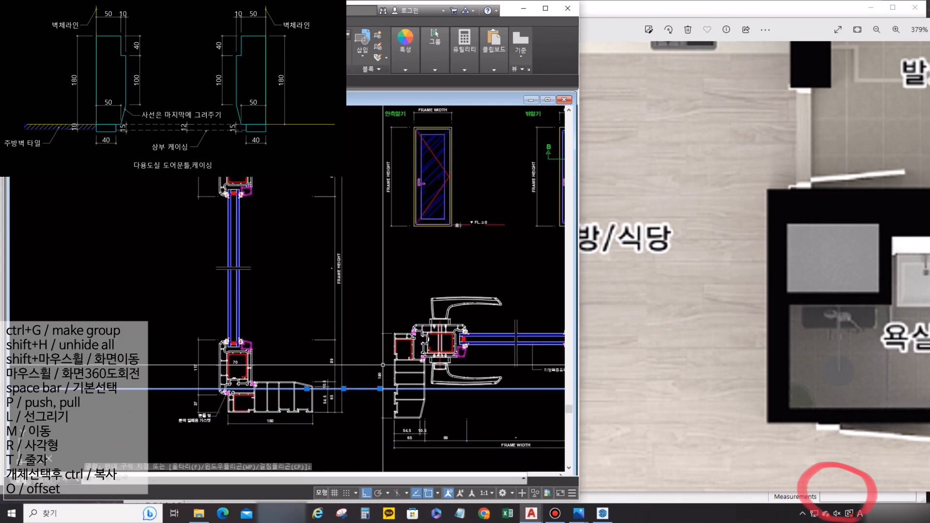
{"action": "key", "text": "Escape"}
{"action": "left_click", "coordinate": [685, 295]}
{"action": "left_click", "coordinate": [587, 10]}
{"action": "scroll", "coordinate": [599, 275], "scroll_direction": "down", "scroll_amount": 3}
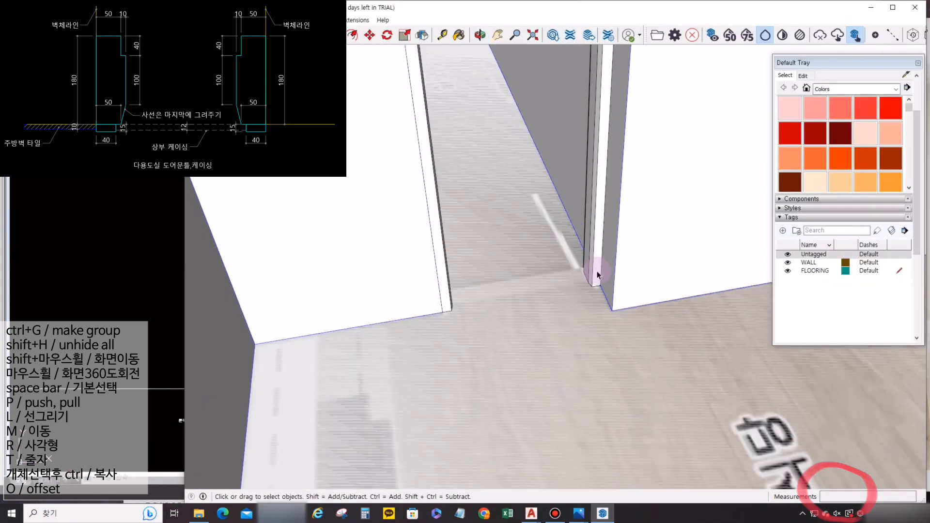
Copy the top edge of the wall's end face 100 mm down to the top of the utility room door frame.
{"action": "left_click", "coordinate": [598, 273]}
{"action": "scroll", "coordinate": [596, 266], "scroll_direction": "down", "scroll_amount": 3}
{"action": "mouse_move", "coordinate": [597, 265]}
{"action": "middle_mouse_down"}
{"action": "mouse_move", "coordinate": [583, 216]}
{"action": "mouse_move", "coordinate": [592, 114]}
{"action": "mouse_move", "coordinate": [577, 126]}
{"action": "mouse_move", "coordinate": [452, 148]}
{"action": "mouse_move", "coordinate": [415, 87]}
{"action": "middle_mouse_up"}
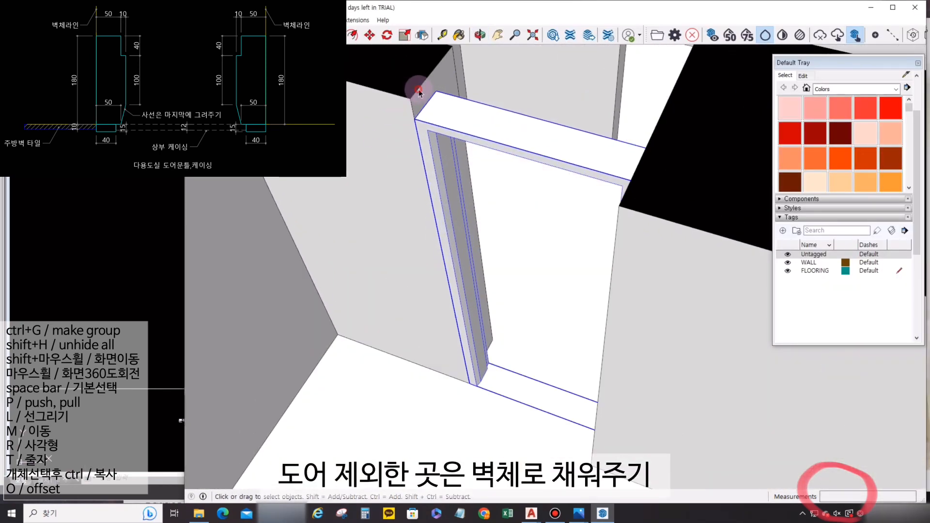
{"action": "triple_click", "coordinate": [418, 89]}
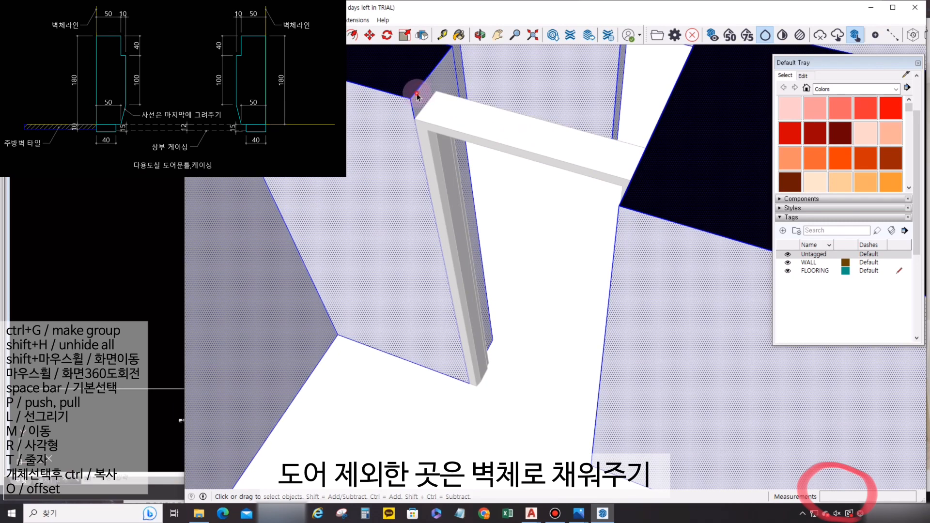
{"action": "key", "text": "ctrl+g"}
{"action": "key", "text": "m"}
{"action": "key", "text": "ctrl"}
{"action": "left_click", "coordinate": [410, 98]}
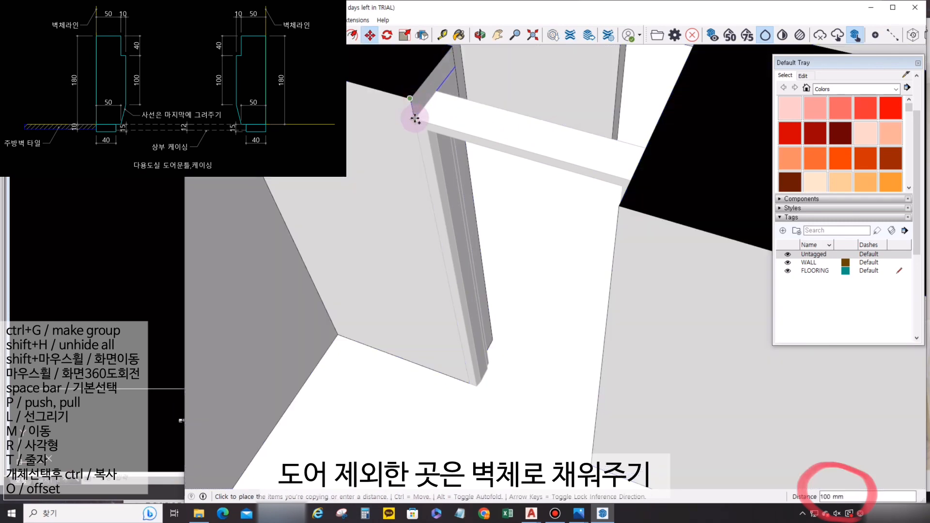
{"action": "left_click", "coordinate": [415, 118]}
Extend the wall strip about 904 mm across the top of the door frame to its far side with Push/Pull.
{"action": "key", "text": "p"}
{"action": "left_click", "coordinate": [426, 113]}
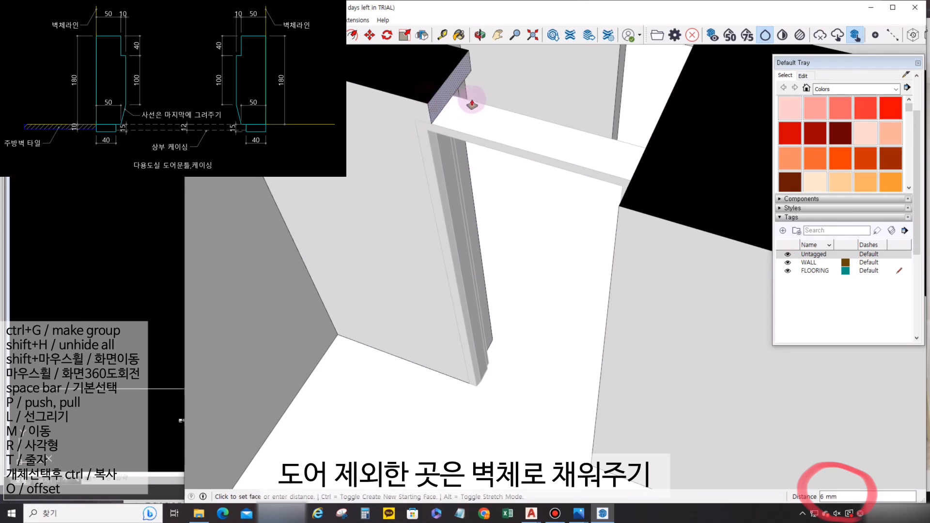
{"action": "middle_click_drag", "start_coordinate": [471, 104], "coordinate": [677, 146]}
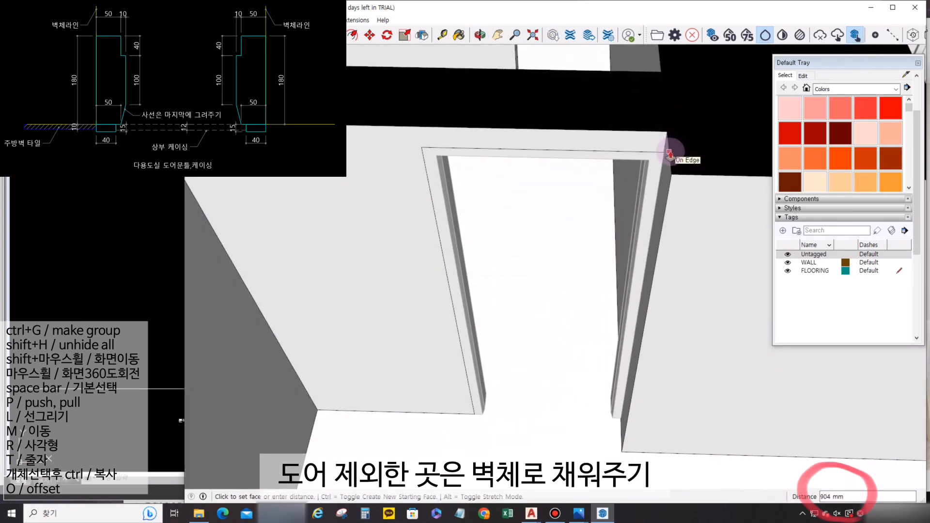
{"action": "left_click", "coordinate": [670, 154]}
{"action": "key", "text": "space"}
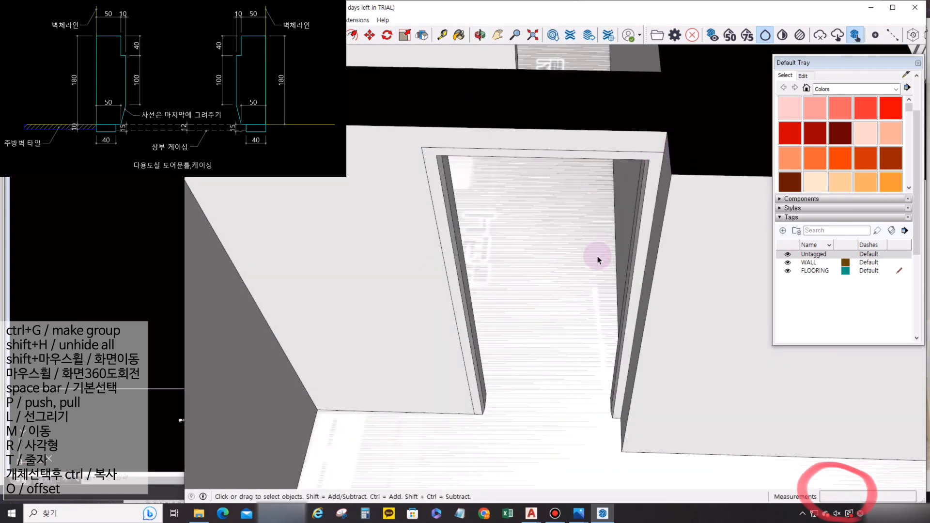
Check the utility room doorway in the kitchen reference image and return to the base of the door frame.
{"action": "key", "text": "l"}
{"action": "scroll", "coordinate": [607, 441], "scroll_direction": "up", "scroll_amount": 5}
{"action": "left_click", "coordinate": [626, 397]}
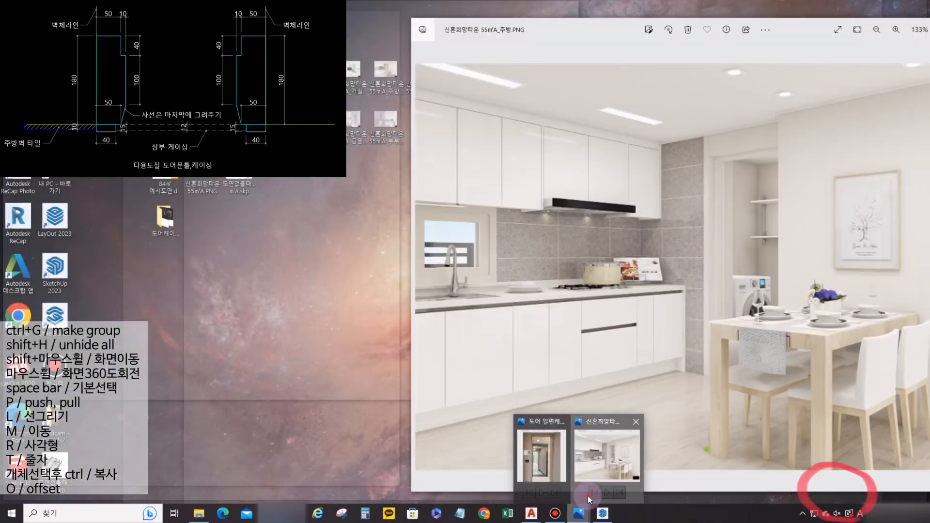
{"action": "left_click", "coordinate": [588, 495]}
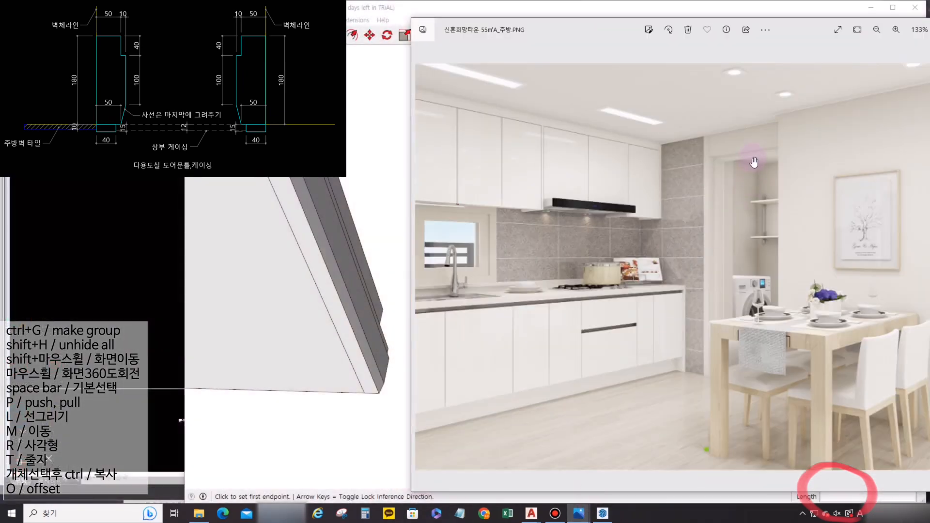
{"action": "left_click", "coordinate": [269, 195]}
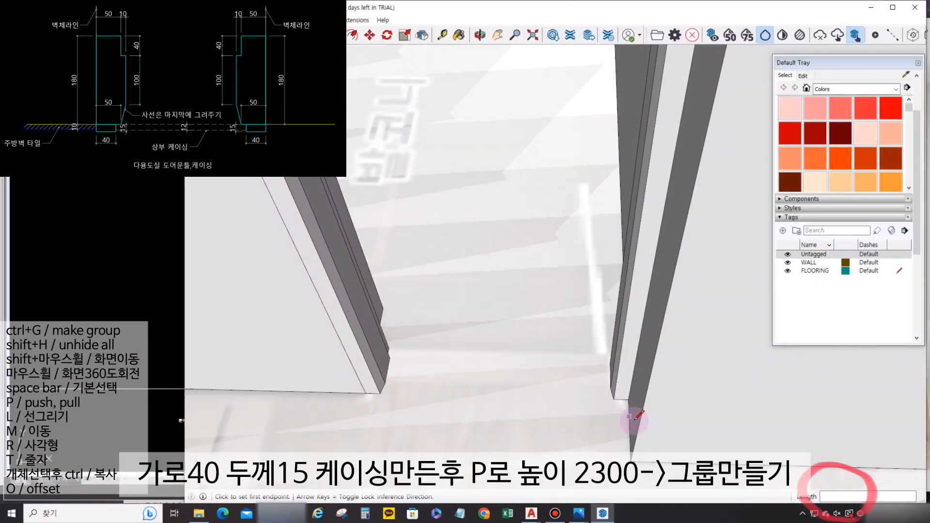
Draw the casing profile's 40 mm edge along the base of the door frame and a 12 mm edge out from it.
{"action": "left_click", "coordinate": [629, 400]}
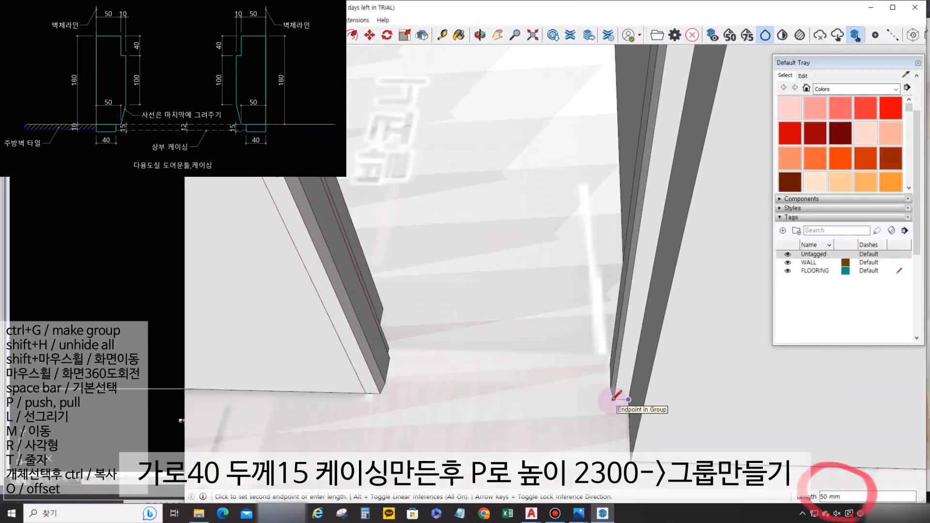
{"action": "left_click", "coordinate": [615, 399]}
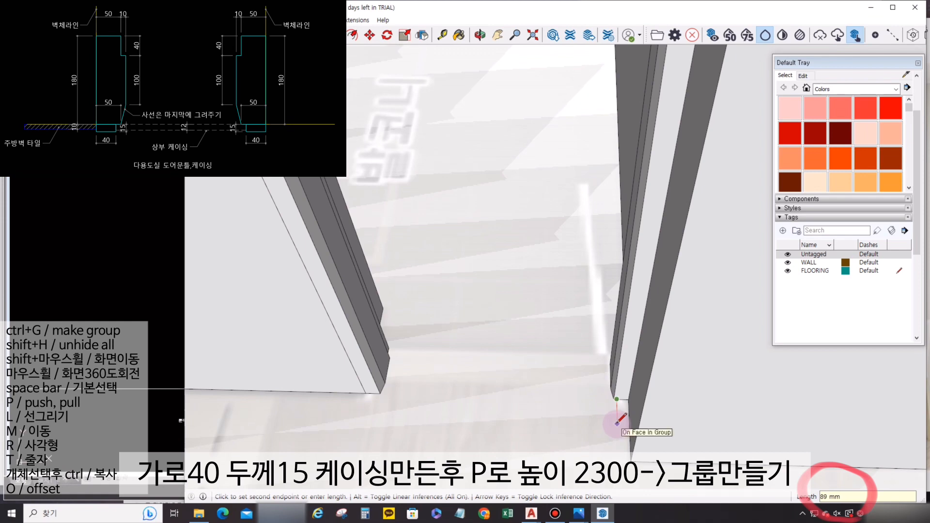
{"action": "type", "text": "12"}
{"action": "key", "text": "Return"}
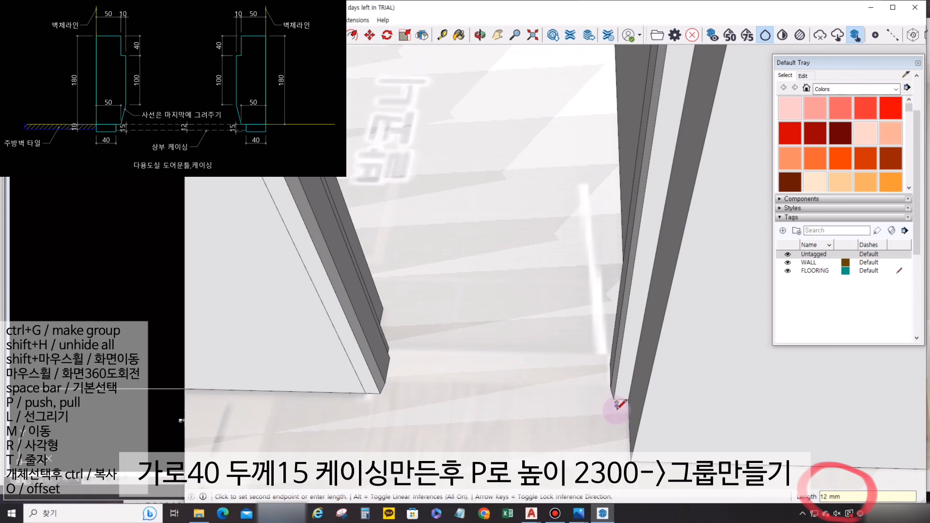
Look at the doorway casing in the kitchen reference image and go back to the corner at the frame's base.
{"action": "mouse_move", "coordinate": [579, 513]}
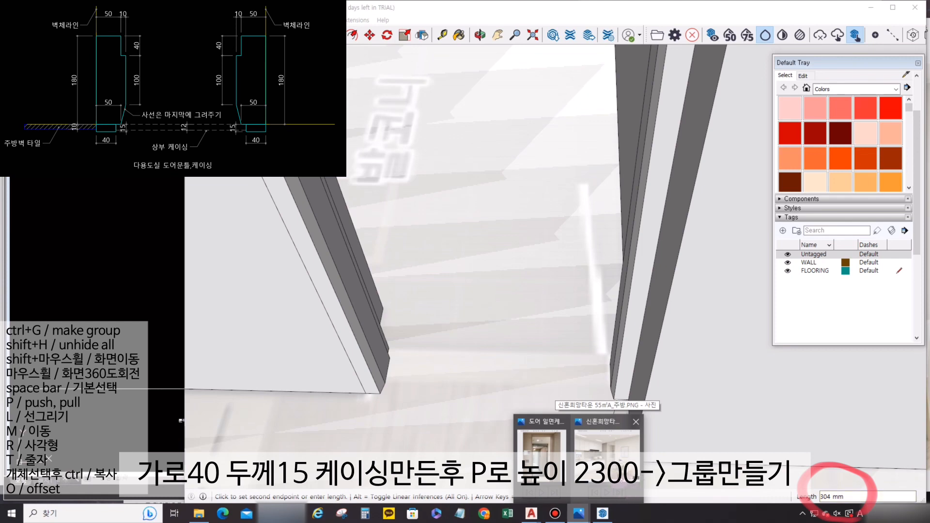
{"action": "left_click", "coordinate": [606, 448]}
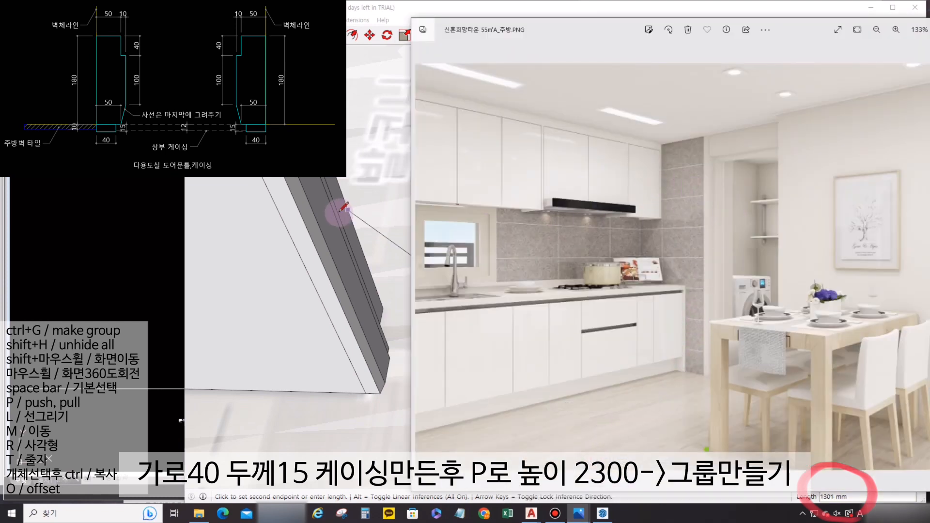
{"action": "left_click", "coordinate": [378, 228]}
{"action": "scroll", "coordinate": [640, 392], "scroll_direction": "up", "scroll_amount": 5}
{"action": "scroll", "coordinate": [628, 387], "scroll_direction": "up", "scroll_amount": 2}
{"action": "key", "text": "Escape"}
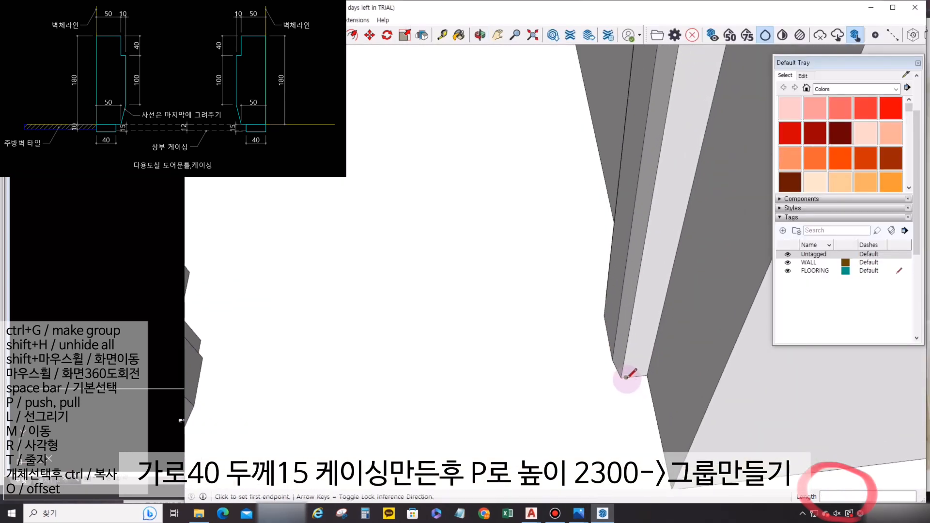
Complete the 40 by 15 mm casing profile at the frame's base and extrude it 2200 mm upward with Push/Pull.
{"action": "left_click", "coordinate": [626, 377]}
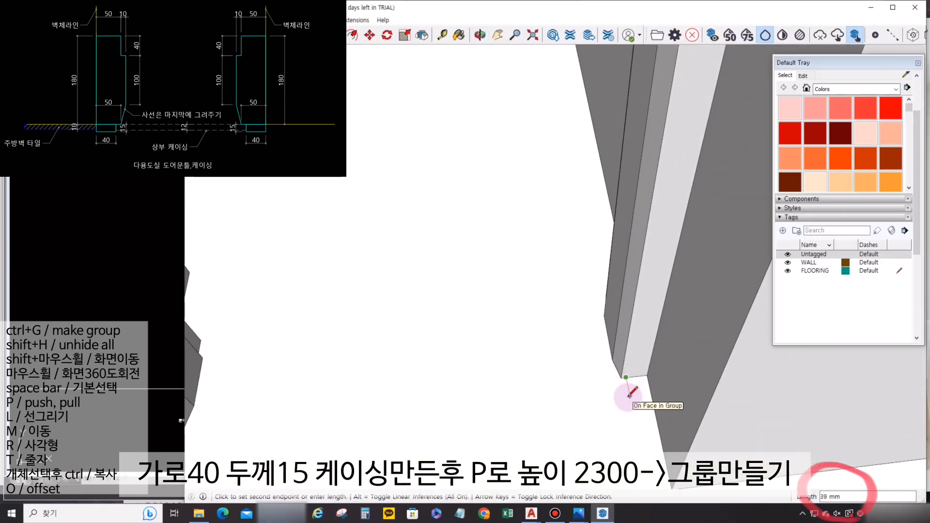
{"action": "left_click", "coordinate": [647, 382]}
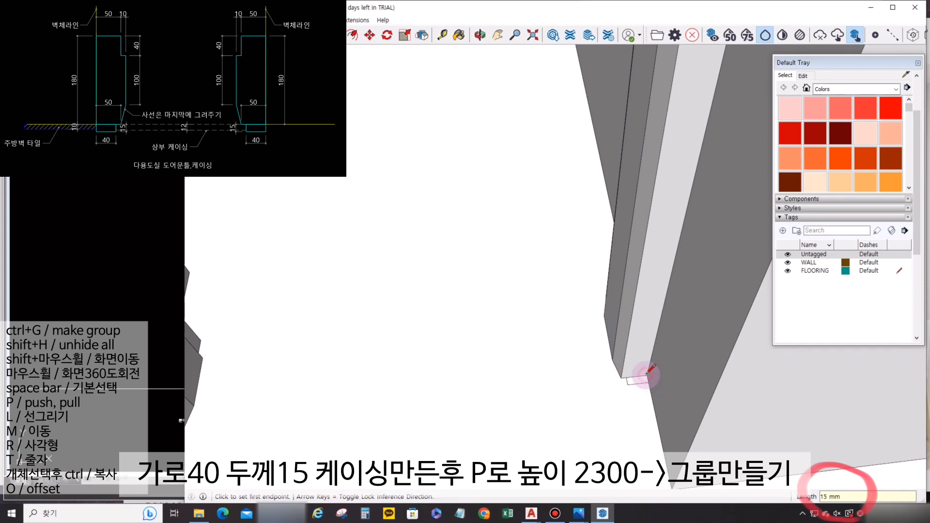
{"action": "key", "text": "p"}
{"action": "left_click", "coordinate": [641, 381]}
{"action": "type", "text": "2200"}
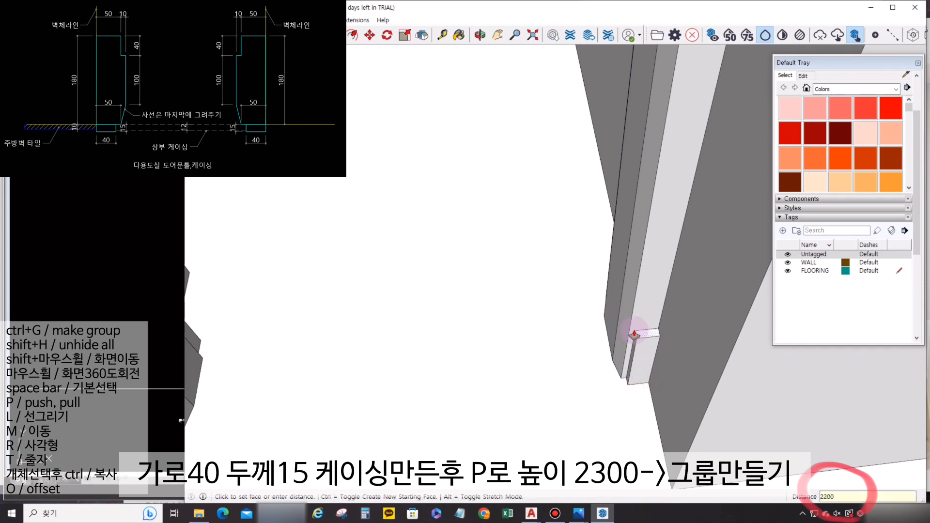
{"action": "key", "text": "Return"}
Select the whole side casing and copy it to the opposite side of the utility room door frame.
{"action": "key", "text": "space"}
{"action": "triple_click", "coordinate": [645, 329]}
{"action": "key", "text": "m"}
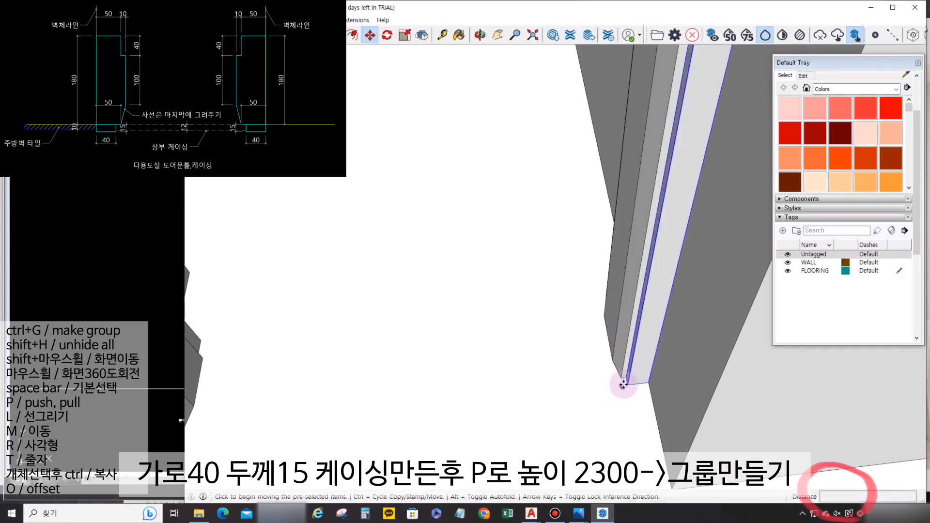
{"action": "left_click", "coordinate": [623, 384]}
{"action": "key", "text": "ctrl"}
{"action": "middle_click_drag", "start_coordinate": [624, 380], "coordinate": [469, 273]}
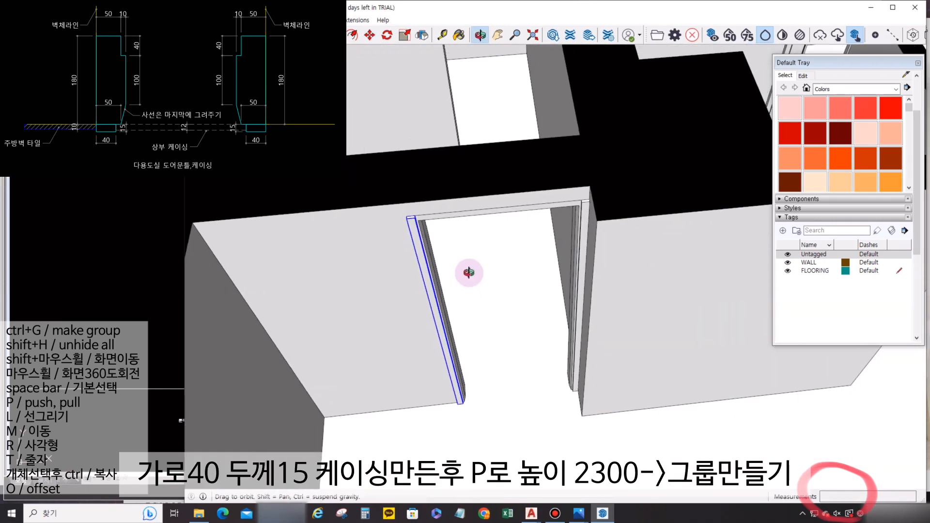
Extend the tops of both side casings 100 mm up to the top of the wall with Push/Pull.
{"action": "scroll", "coordinate": [400, 128], "scroll_direction": "up", "scroll_amount": 5}
{"action": "key", "text": "p"}
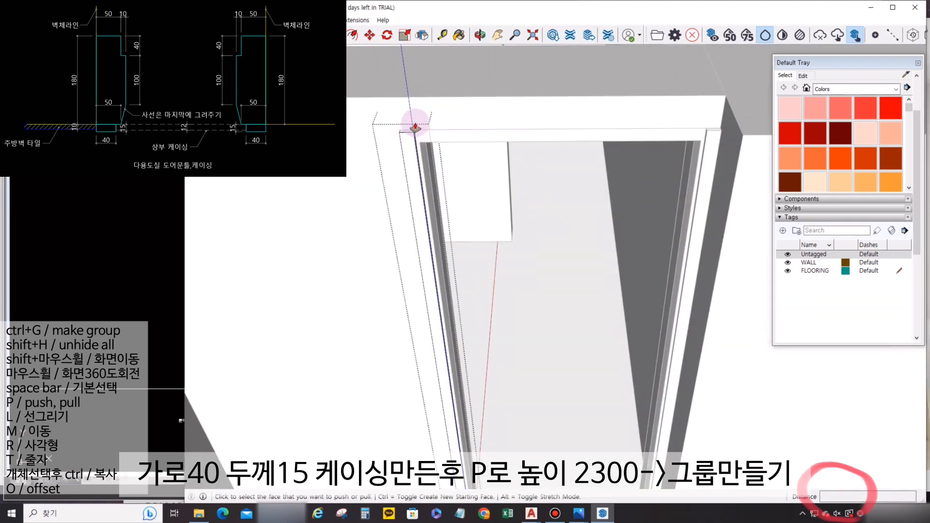
{"action": "left_click", "coordinate": [408, 136]}
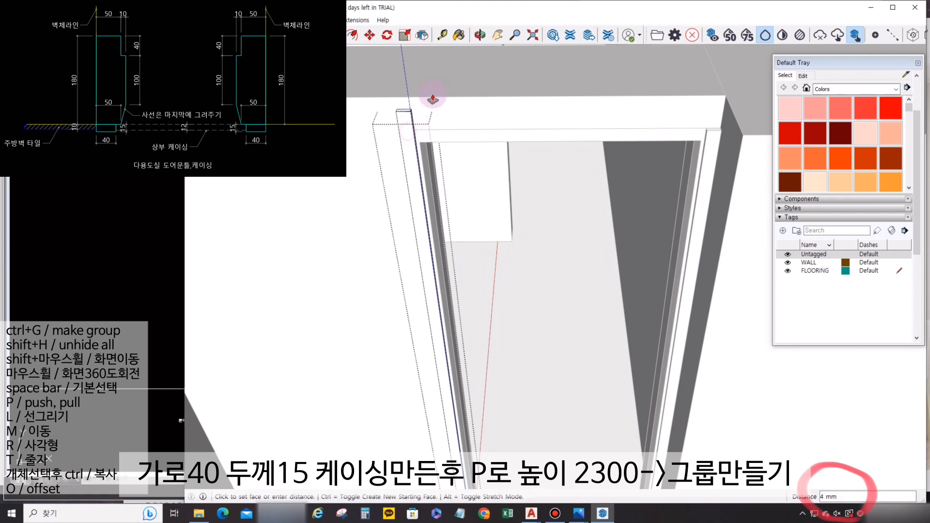
{"action": "key", "text": "space"}
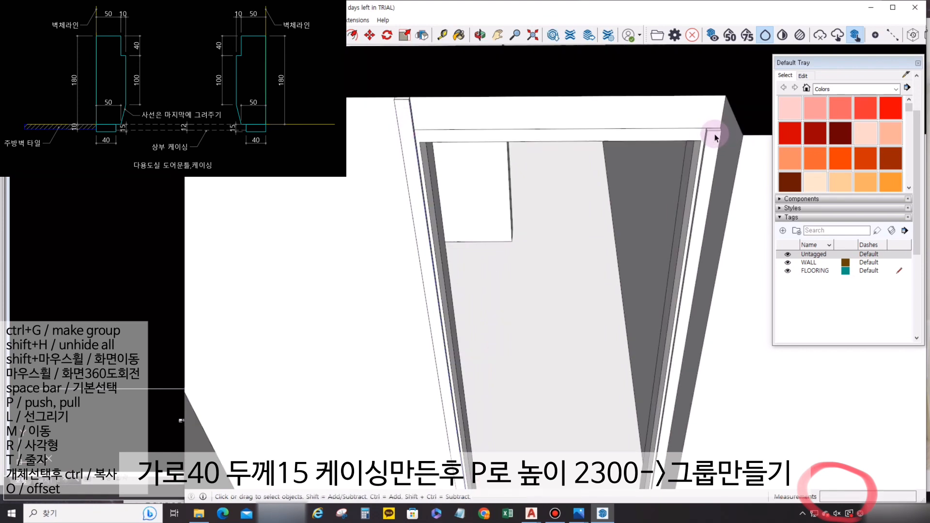
{"action": "key", "text": "p"}
{"action": "left_click", "coordinate": [715, 132]}
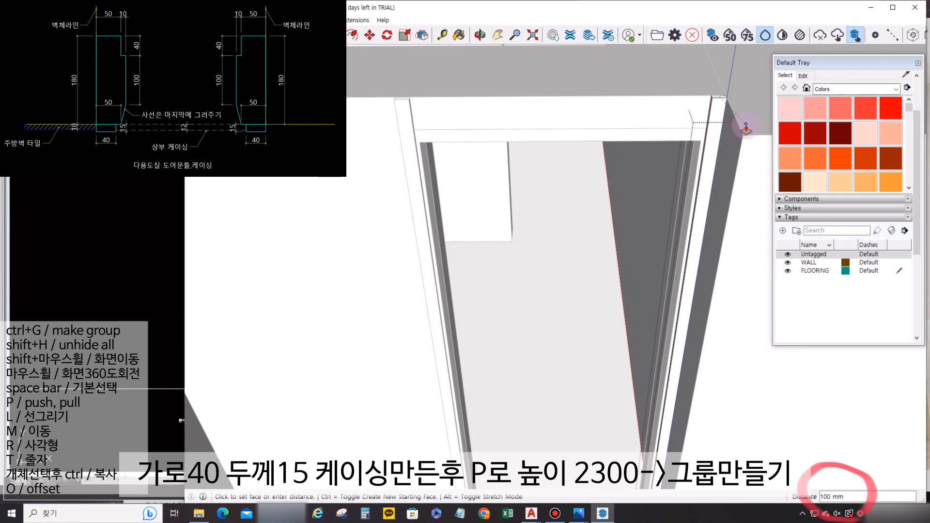
{"action": "left_click", "coordinate": [746, 129]}
{"action": "key", "text": "space"}
{"action": "left_click", "coordinate": [737, 132]}
Measure the height of the door frame's head member between its lower and upper edges with the Line tool.
{"action": "key", "text": "l"}
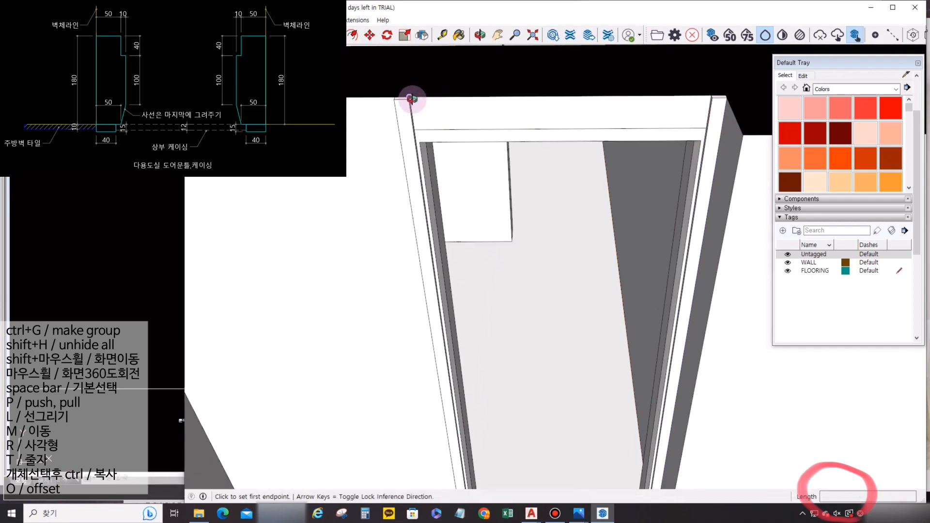
{"action": "scroll", "coordinate": [411, 99], "scroll_direction": "up", "scroll_amount": 3}
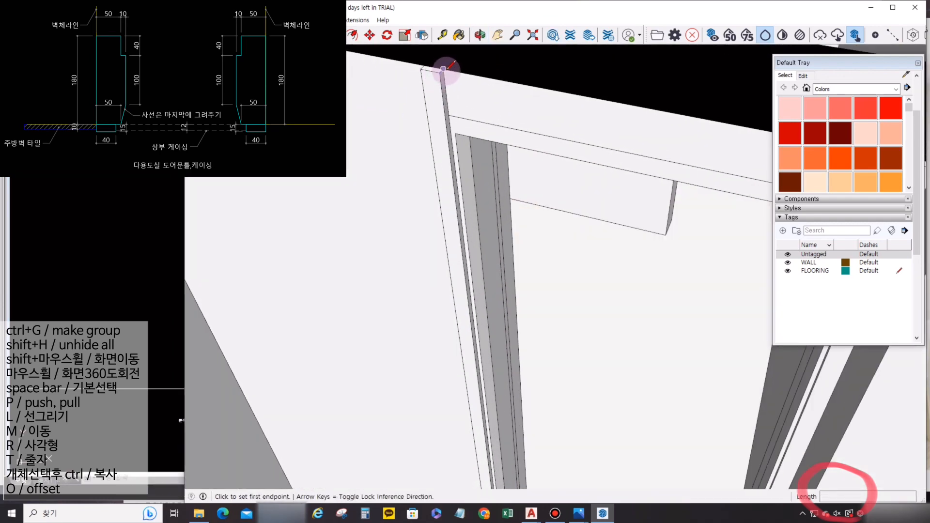
{"action": "left_click", "coordinate": [444, 69]}
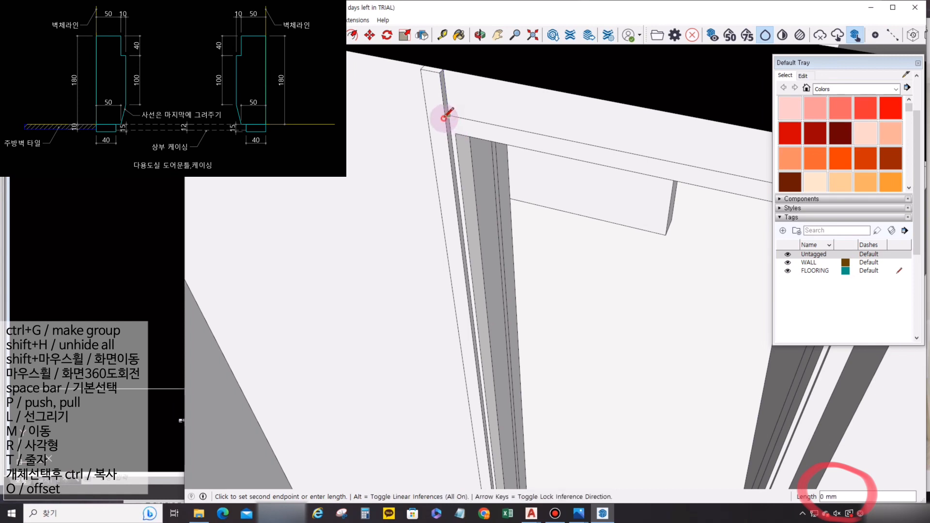
{"action": "key", "text": "Escape"}
{"action": "middle_click_drag", "start_coordinate": [458, 148], "coordinate": [467, 137]}
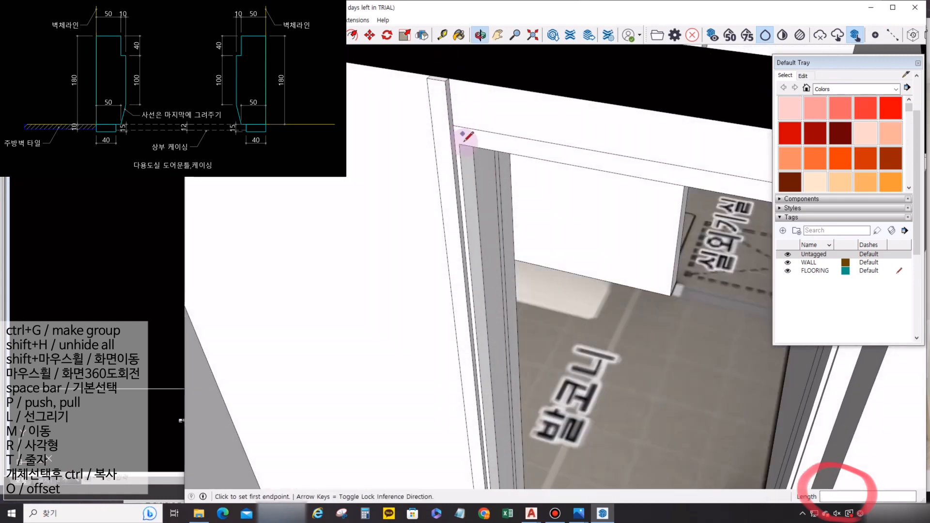
{"action": "left_click", "coordinate": [479, 147]}
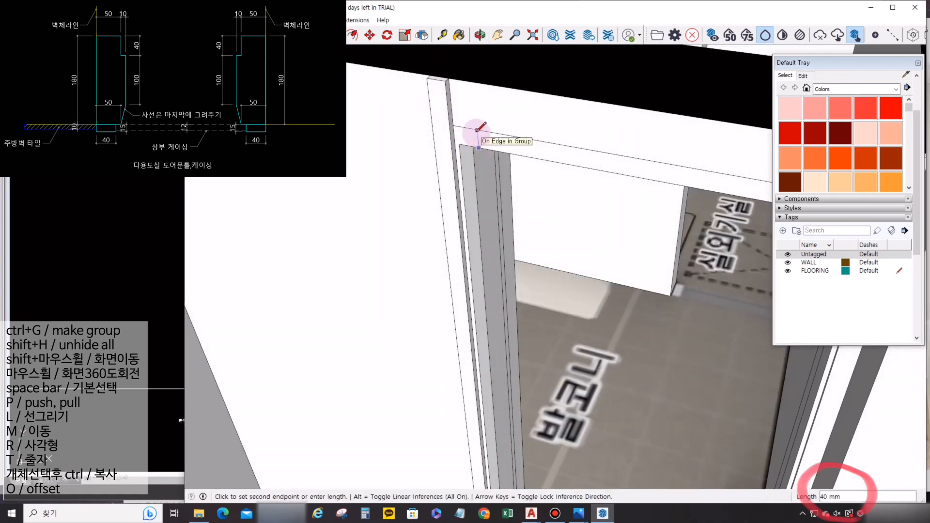
{"action": "left_click", "coordinate": [478, 128]}
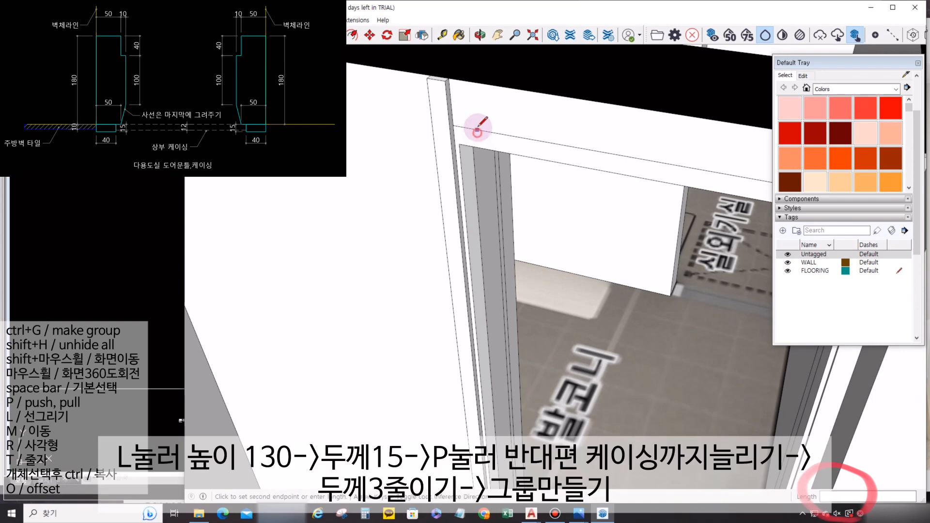
{"action": "key", "text": "Escape"}
Draw a 130 mm edge down from the top of the side casing for the head casing's end profile.
{"action": "left_click", "coordinate": [451, 79]}
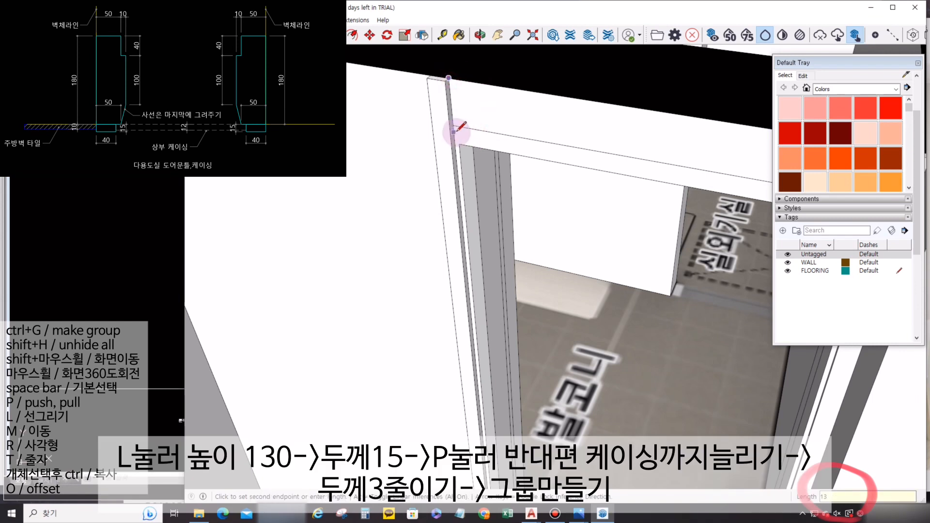
{"action": "key", "text": "Return"}
{"action": "scroll", "coordinate": [454, 137], "scroll_direction": "up", "scroll_amount": 2}
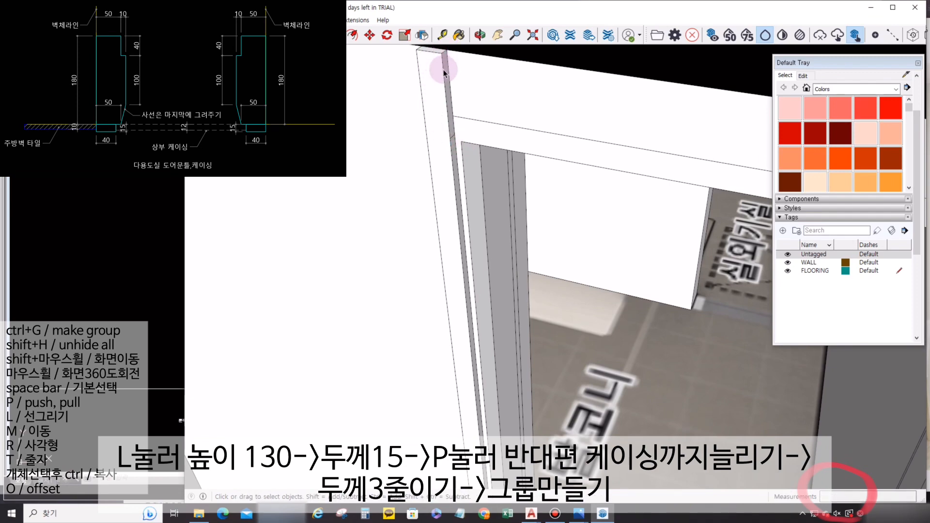
Extend the head casing profile across the doorway to the opposite side casing and reduce its thickness by 3 mm.
{"action": "key", "text": "p"}
{"action": "left_click", "coordinate": [444, 69]}
{"action": "scroll", "coordinate": [596, 114], "scroll_direction": "down", "scroll_amount": 2}
{"action": "mouse_move", "coordinate": [596, 118]}
{"action": "middle_mouse_down"}
{"action": "mouse_move", "coordinate": [675, 30]}
{"action": "mouse_move", "coordinate": [639, 99]}
{"action": "mouse_move", "coordinate": [472, 143]}
{"action": "mouse_move", "coordinate": [589, 162]}
{"action": "mouse_move", "coordinate": [641, 258]}
{"action": "mouse_move", "coordinate": [712, 253]}
{"action": "mouse_move", "coordinate": [720, 352]}
{"action": "mouse_move", "coordinate": [633, 247]}
{"action": "middle_mouse_up"}
{"action": "left_click", "coordinate": [617, 232]}
{"action": "key", "text": "space"}
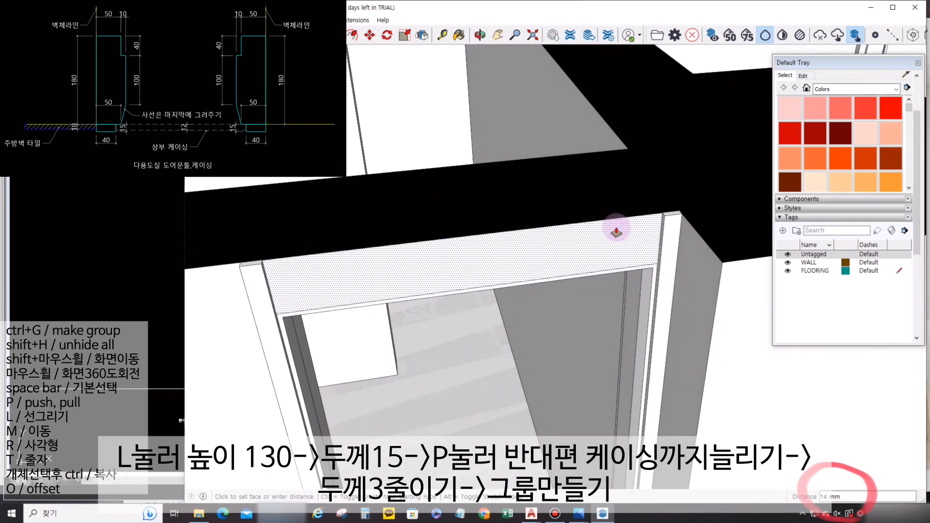
Group the utility room door frame with its head casing and both side casings.
{"action": "left_click", "coordinate": [665, 234], "text": "shift"}
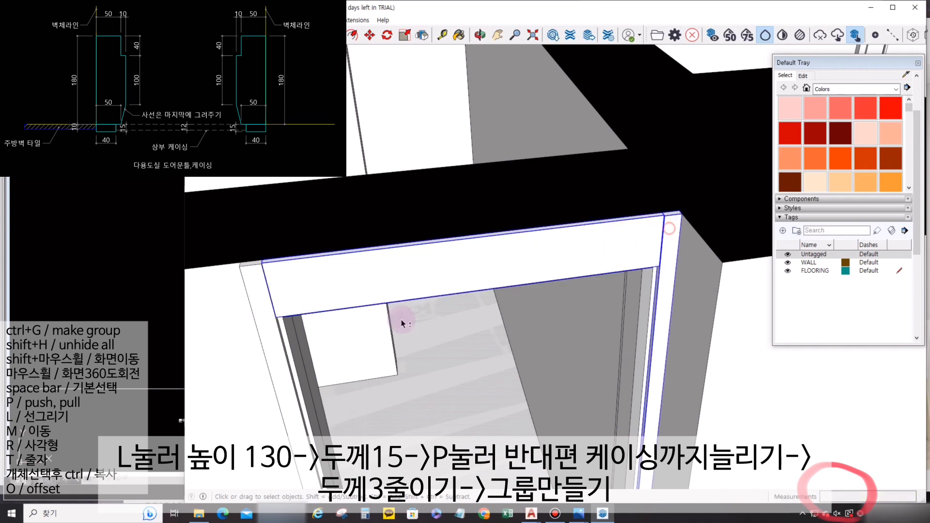
{"action": "left_click", "coordinate": [272, 357], "text": "shift"}
{"action": "scroll", "coordinate": [309, 336], "scroll_direction": "down", "scroll_amount": 8}
{"action": "key", "text": "ctrl+g"}
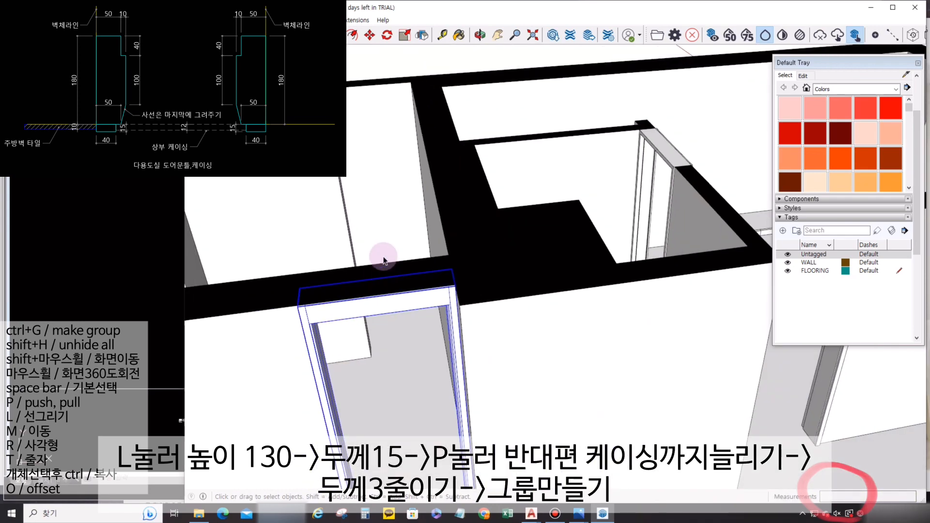
Examine the finished doorways in the model and the walls around the balcony and outdoor unit room.
{"action": "middle_click_drag", "start_coordinate": [438, 172], "coordinate": [489, 333]}
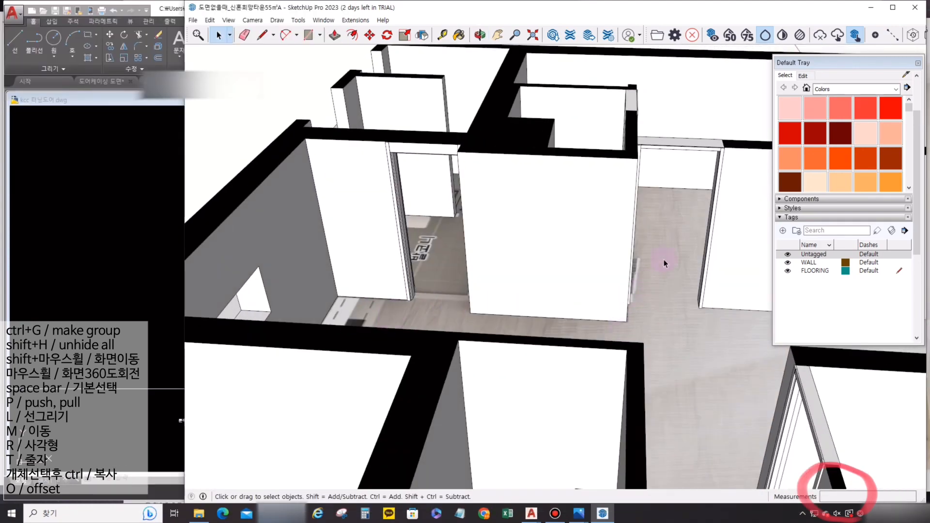
{"action": "mouse_move", "coordinate": [664, 259]}
{"action": "middle_mouse_down"}
{"action": "mouse_move", "coordinate": [607, 210]}
{"action": "mouse_move", "coordinate": [515, 182]}
{"action": "mouse_move", "coordinate": [519, 315]}
{"action": "mouse_move", "coordinate": [588, 315]}
{"action": "mouse_move", "coordinate": [568, 417]}
{"action": "middle_mouse_up"}
{"action": "mouse_move", "coordinate": [511, 218]}
{"action": "middle_mouse_down"}
{"action": "mouse_move", "coordinate": [553, 262]}
{"action": "mouse_move", "coordinate": [643, 229]}
{"action": "mouse_move", "coordinate": [621, 269]}
{"action": "middle_mouse_up"}
{"action": "scroll", "coordinate": [529, 239], "scroll_direction": "up", "scroll_amount": 4}
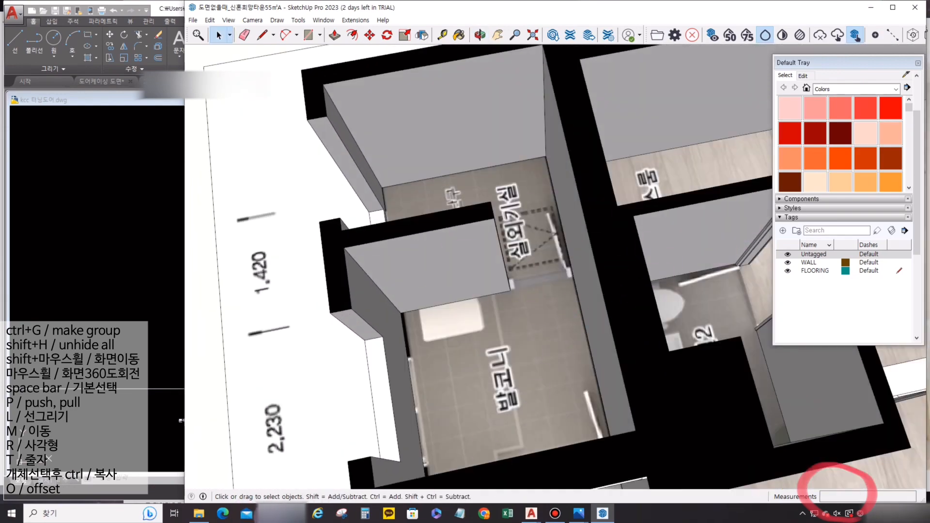
{"action": "mouse_move", "coordinate": [517, 344]}
{"action": "middle_mouse_down"}
{"action": "mouse_move", "coordinate": [323, 374]}
{"action": "mouse_move", "coordinate": [308, 395]}
{"action": "mouse_move", "coordinate": [447, 218]}
{"action": "middle_mouse_up"}
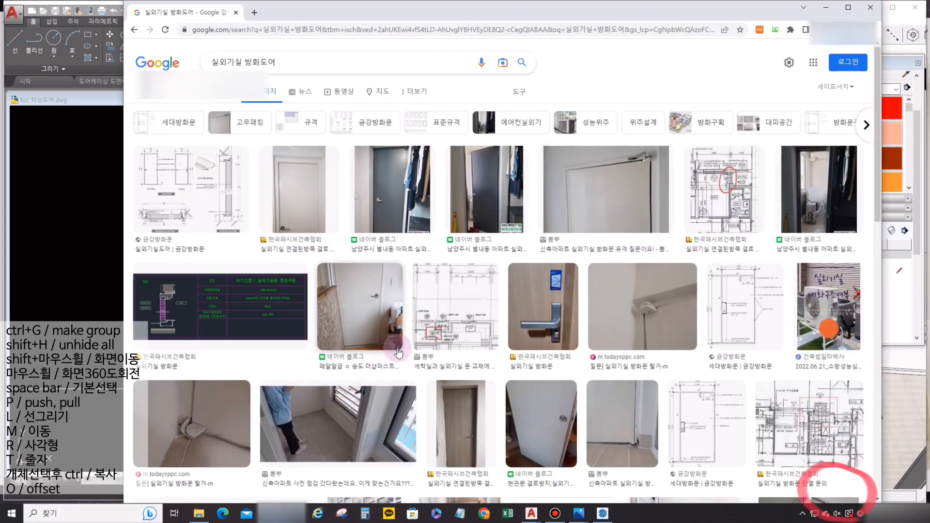
Examine the image results for outdoor unit room fire doors, including a photo of a white fire door and its related images.
{"action": "scroll", "coordinate": [398, 352], "scroll_direction": "down", "scroll_amount": 2}
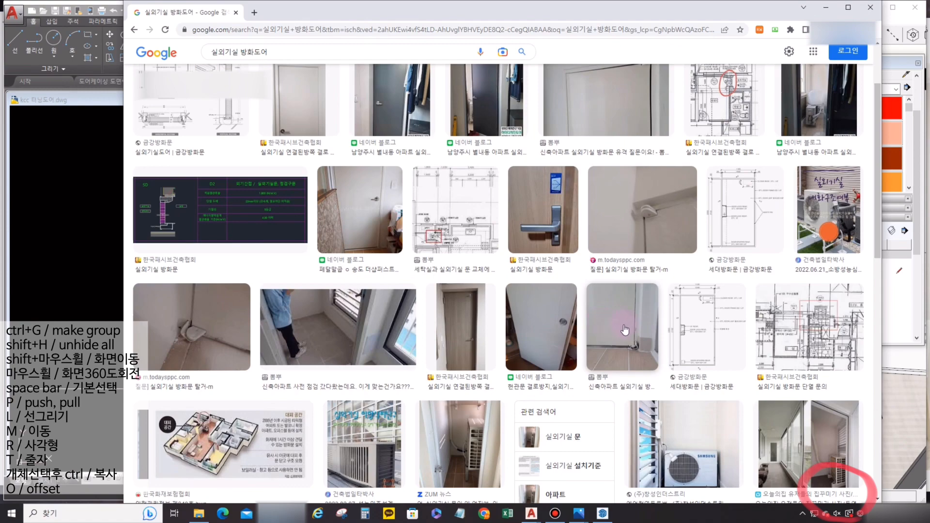
{"action": "scroll", "coordinate": [538, 366], "scroll_direction": "down", "scroll_amount": 4}
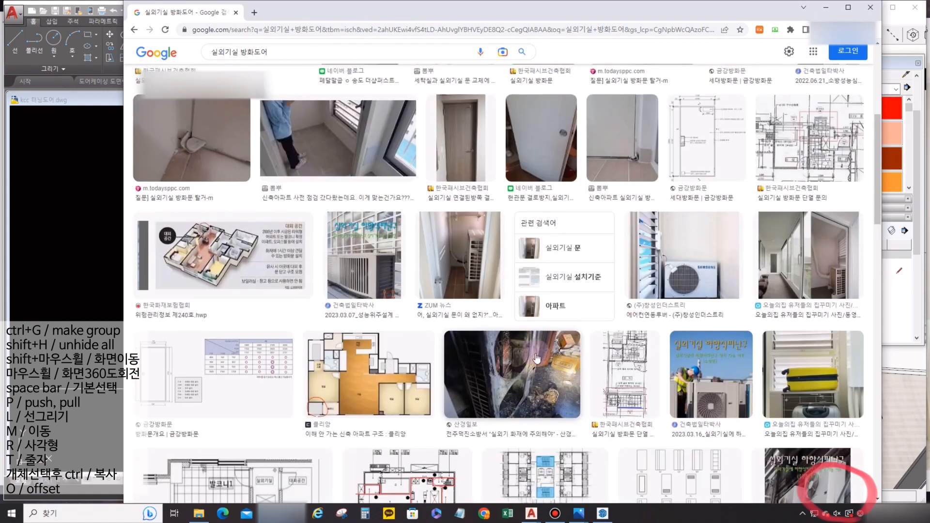
{"action": "scroll", "coordinate": [511, 303], "scroll_direction": "up", "scroll_amount": 6}
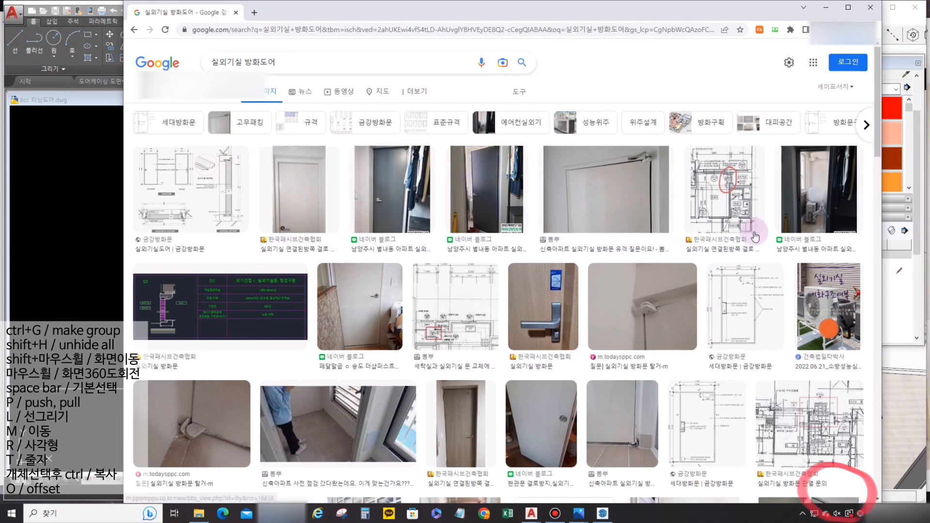
{"action": "scroll", "coordinate": [775, 242], "scroll_direction": "down", "scroll_amount": 10}
{"action": "scroll", "coordinate": [780, 245], "scroll_direction": "down", "scroll_amount": 10}
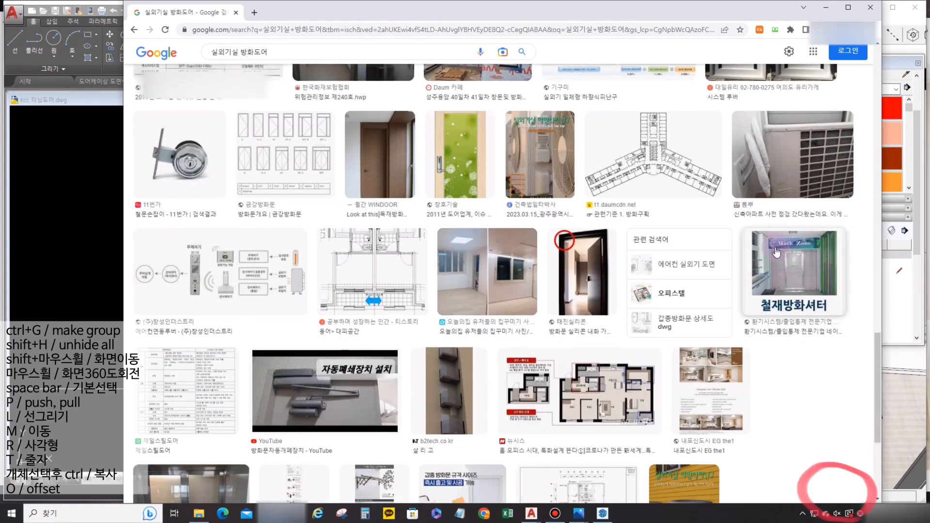
{"action": "scroll", "coordinate": [753, 261], "scroll_direction": "down", "scroll_amount": 8}
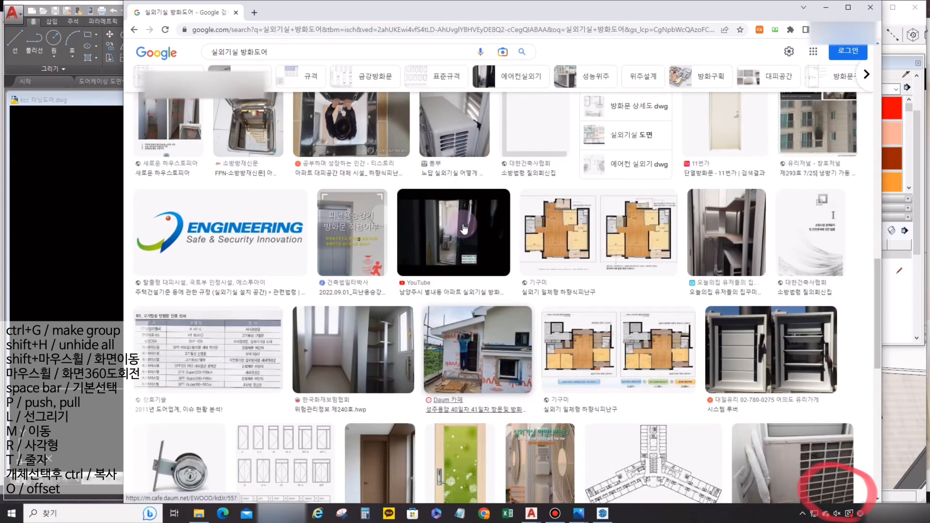
{"action": "scroll", "coordinate": [301, 250], "scroll_direction": "up", "scroll_amount": 6}
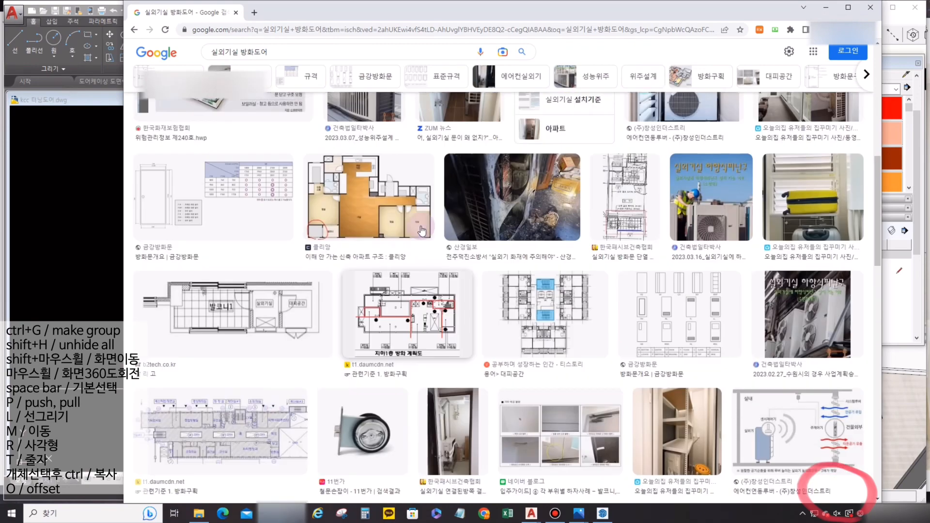
{"action": "scroll", "coordinate": [300, 248], "scroll_direction": "up", "scroll_amount": 3}
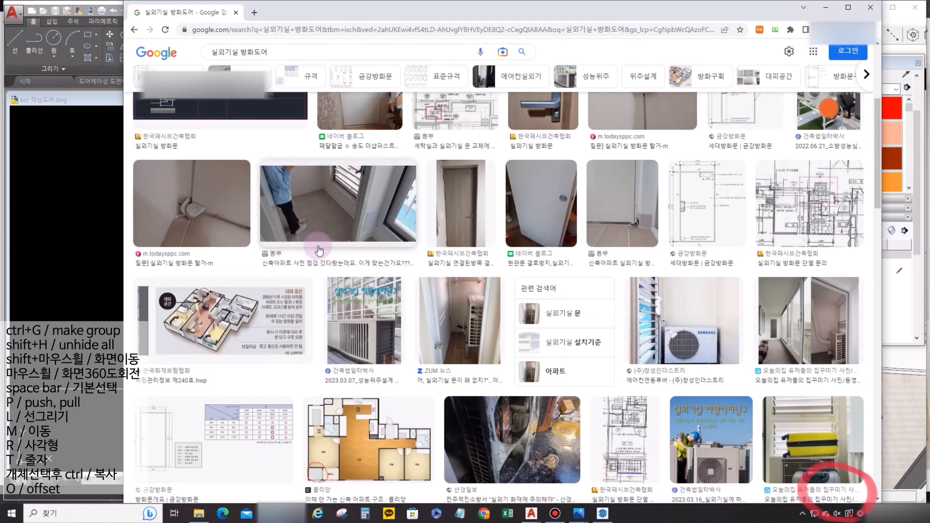
{"action": "left_click", "coordinate": [545, 226]}
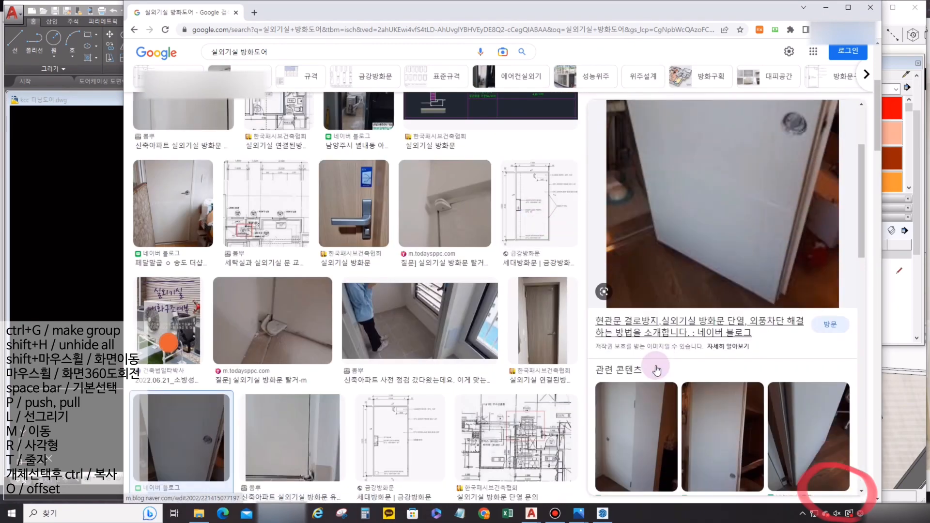
{"action": "scroll", "coordinate": [657, 371], "scroll_direction": "down", "scroll_amount": 6}
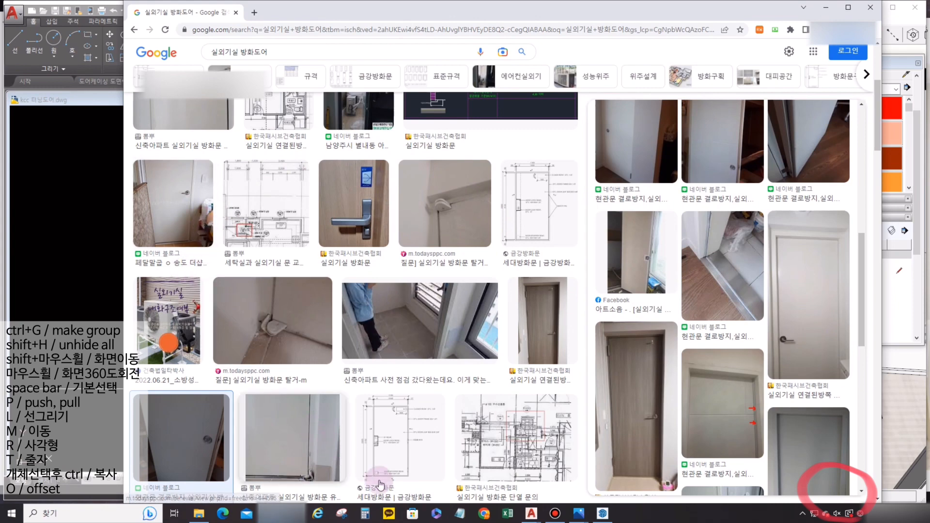
Examine the elevation and section drawings on the 금강방화문 outdoor unit room door page and a photo of an installed door.
{"action": "left_click", "coordinate": [247, 504]}
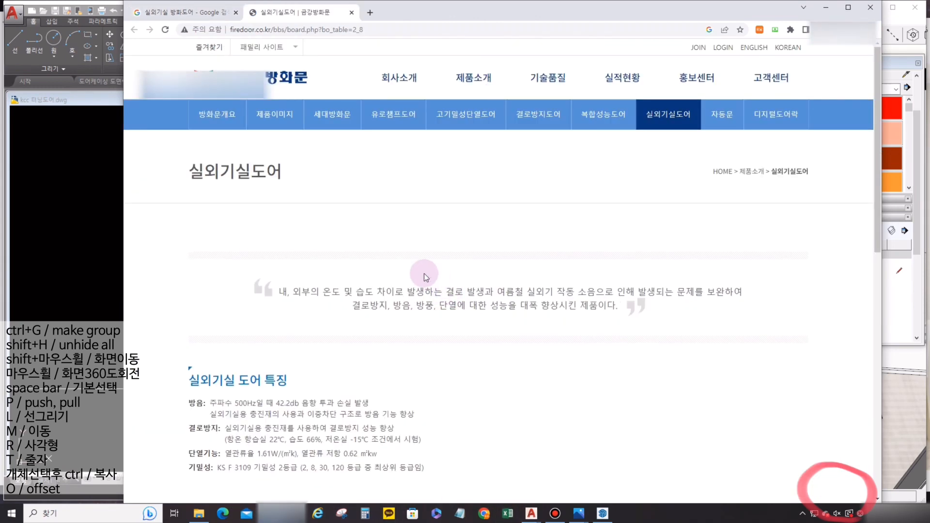
{"action": "scroll", "coordinate": [424, 273], "scroll_direction": "down", "scroll_amount": 10}
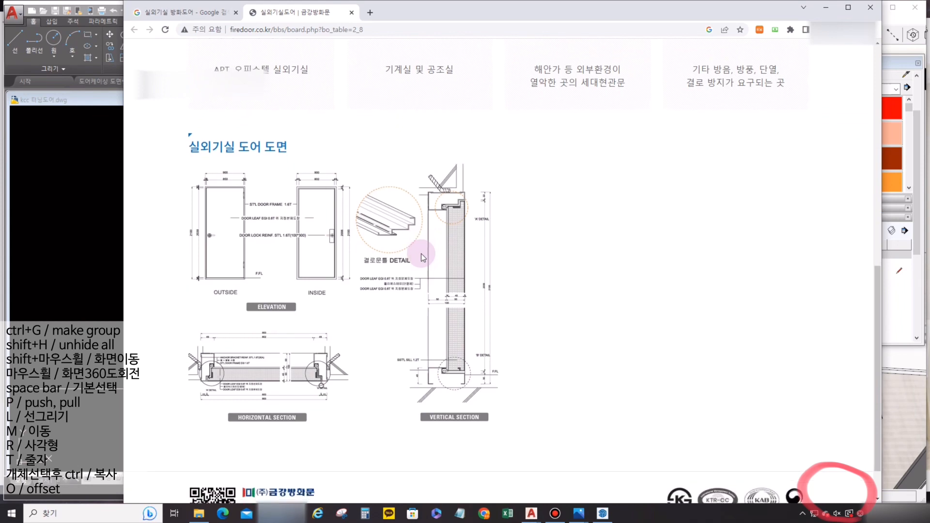
{"action": "scroll", "coordinate": [420, 254], "scroll_direction": "down", "scroll_amount": 1}
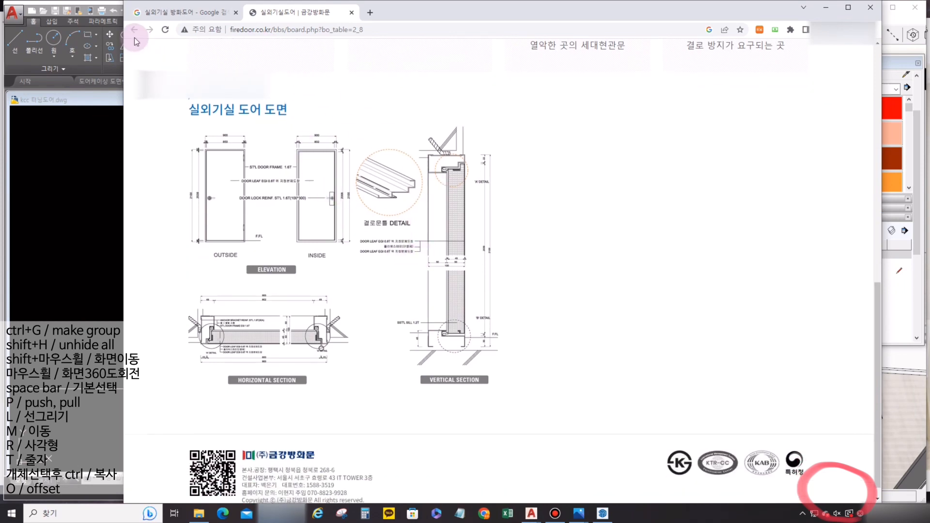
{"action": "left_click", "coordinate": [165, 12]}
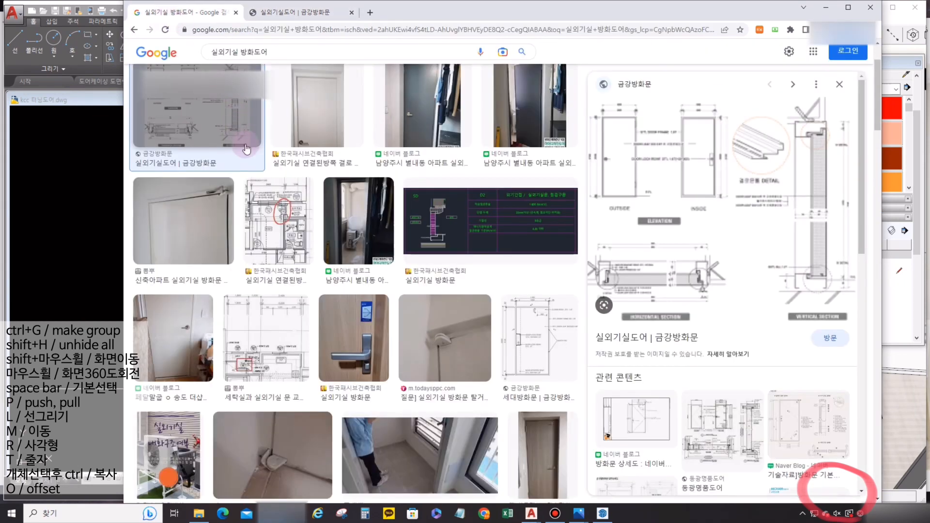
{"action": "left_click", "coordinate": [305, 138]}
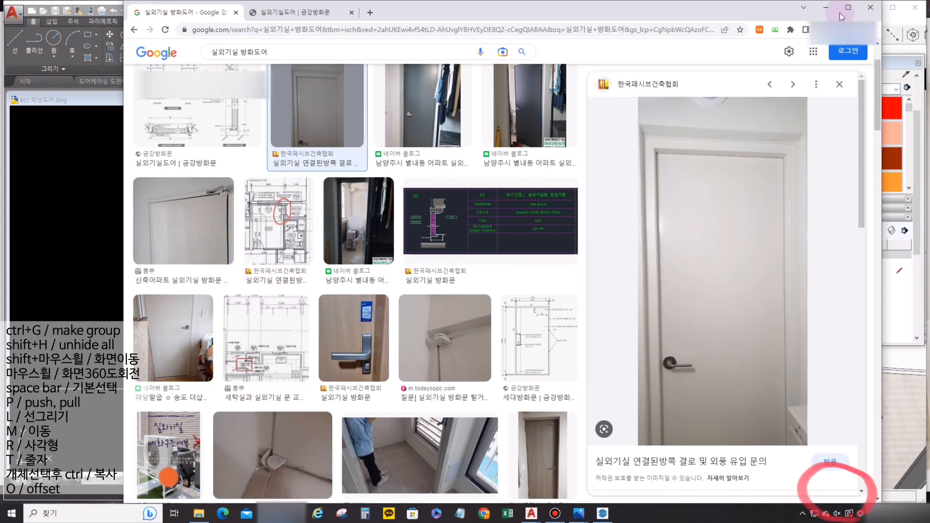
Switch to SketchUp and check the floor opening's width between the partition's end and the opposite wall at the outdoor unit room.
{"action": "left_click", "coordinate": [826, 8]}
{"action": "scroll", "coordinate": [505, 312], "scroll_direction": "up", "scroll_amount": 4}
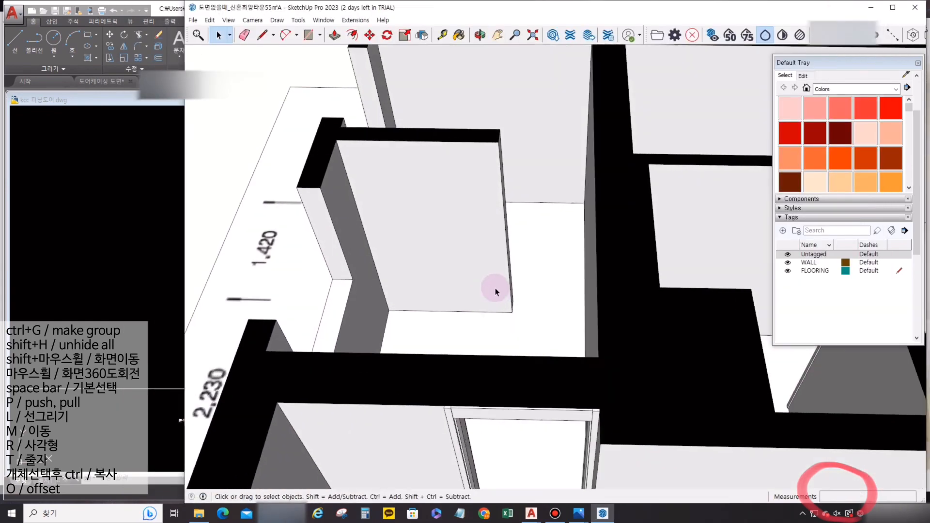
{"action": "scroll", "coordinate": [495, 291], "scroll_direction": "up", "scroll_amount": 3}
{"action": "key", "text": "l"}
{"action": "left_click", "coordinate": [517, 328]}
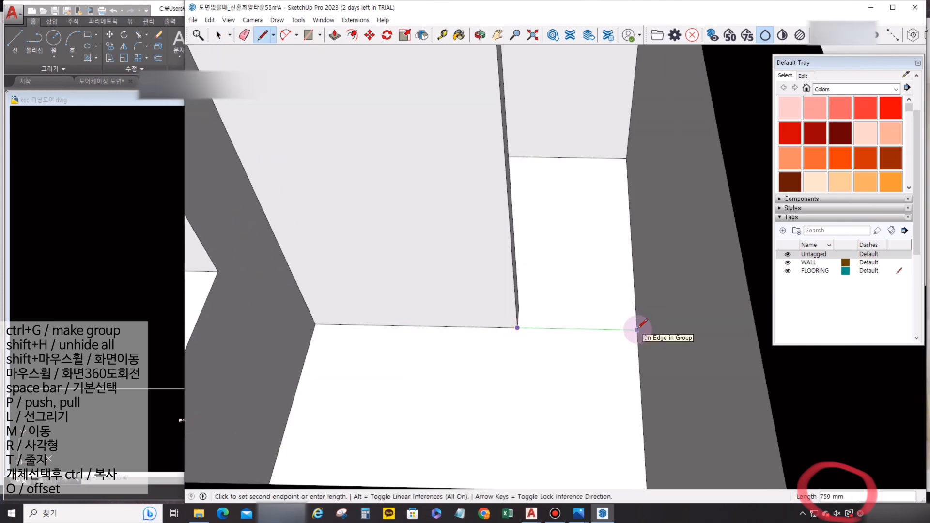
{"action": "key", "text": "Escape"}
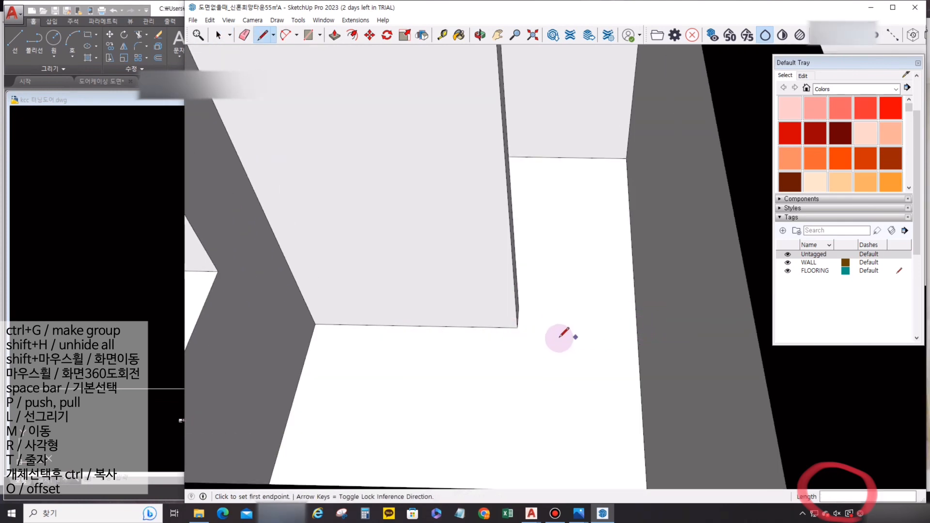
{"action": "middle_click_drag", "start_coordinate": [582, 313], "coordinate": [563, 328]}
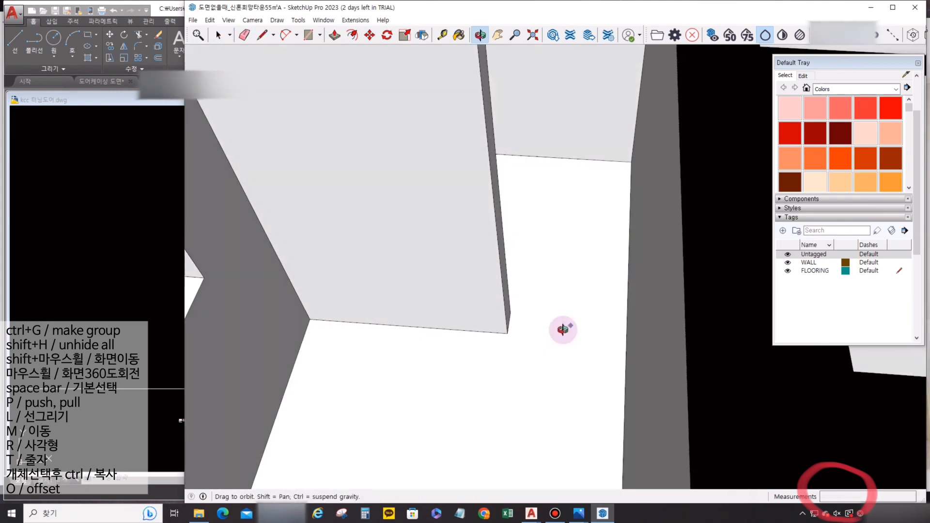
{"action": "left_click", "coordinate": [508, 334]}
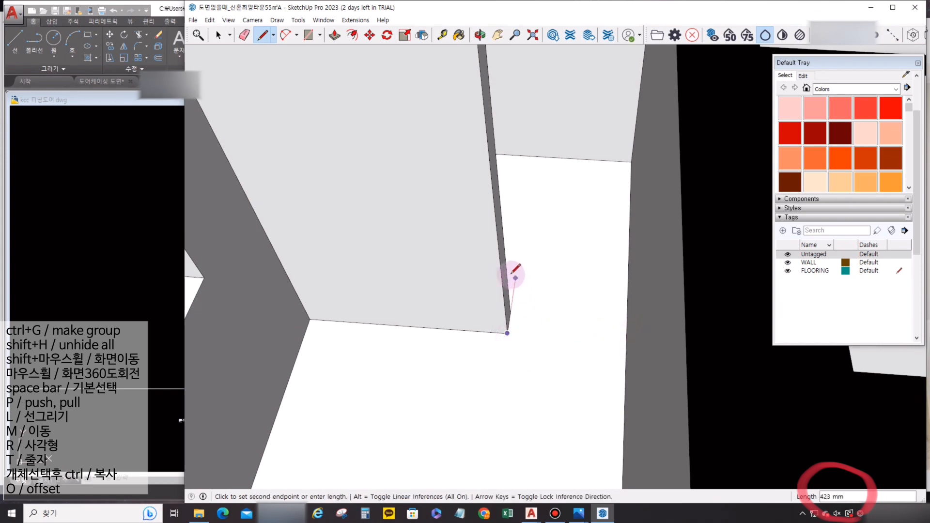
{"action": "scroll", "coordinate": [494, 264], "scroll_direction": "down", "scroll_amount": 1}
{"action": "middle_click_drag", "start_coordinate": [494, 264], "coordinate": [497, 306], "text": "shift"}
{"action": "key", "text": "Escape"}
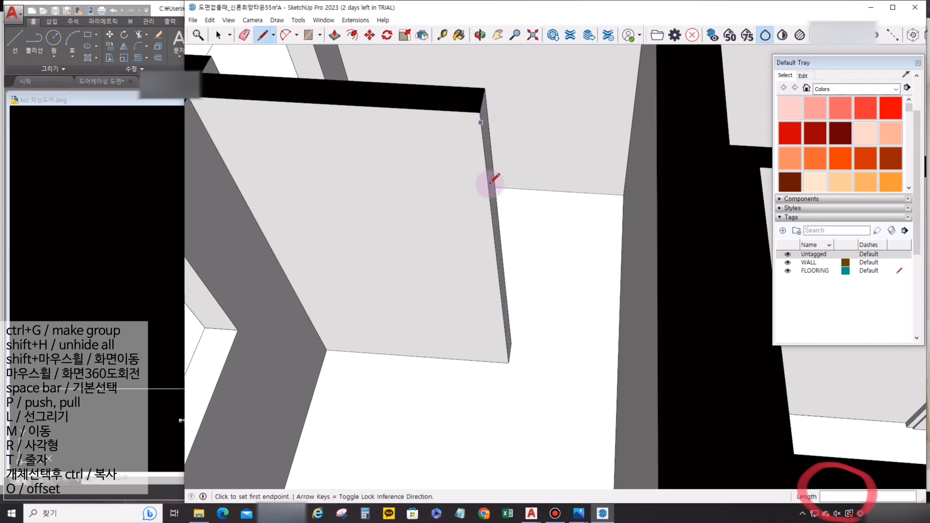
Draw an upright rectangle 2100 mm high from the partition's bottom corner across the outdoor unit room opening for the door frame.
{"action": "left_click", "coordinate": [509, 363]}
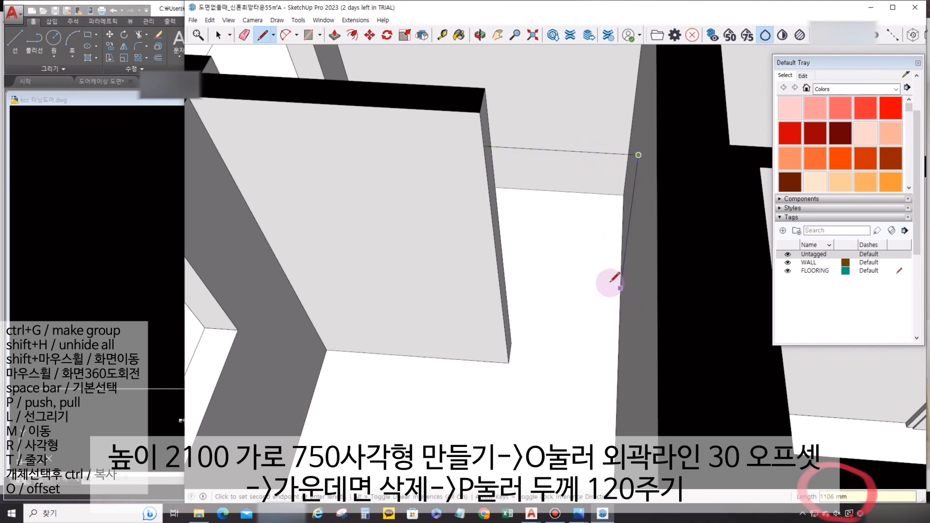
{"action": "middle_click_drag", "start_coordinate": [608, 276], "coordinate": [775, 184]}
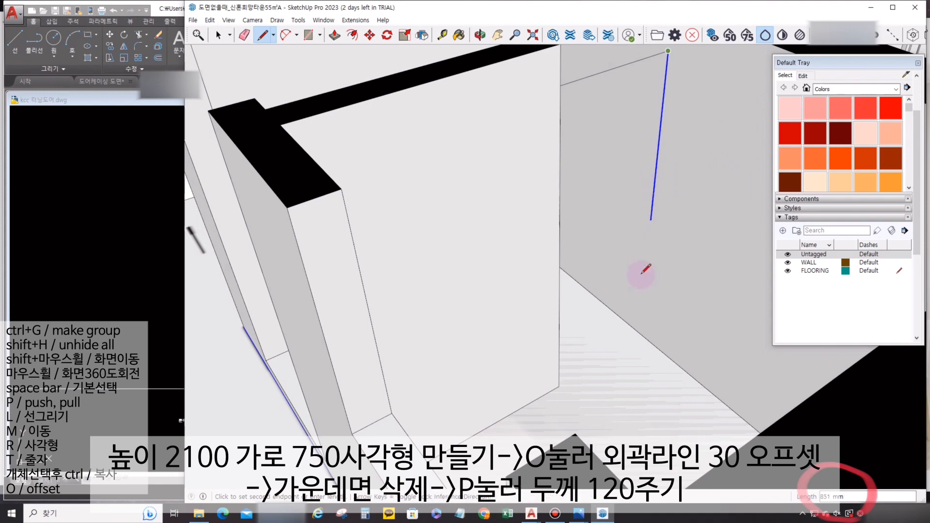
{"action": "left_click", "coordinate": [639, 335]}
{"action": "left_click", "coordinate": [558, 387]}
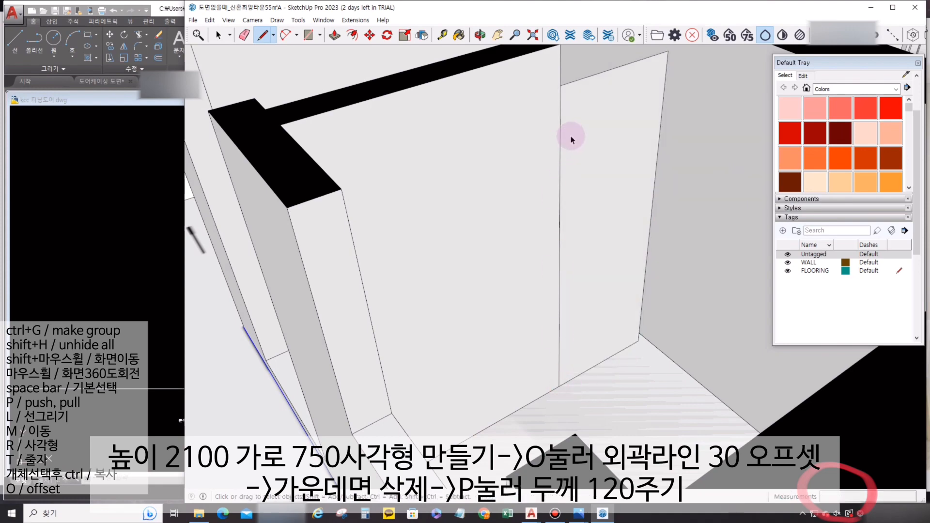
Offset the door rectangle's outline 30 mm inward and delete the inner face.
{"action": "middle_click_drag", "start_coordinate": [572, 141], "coordinate": [557, 160]}
{"action": "key", "text": "p"}
{"action": "key", "text": "o"}
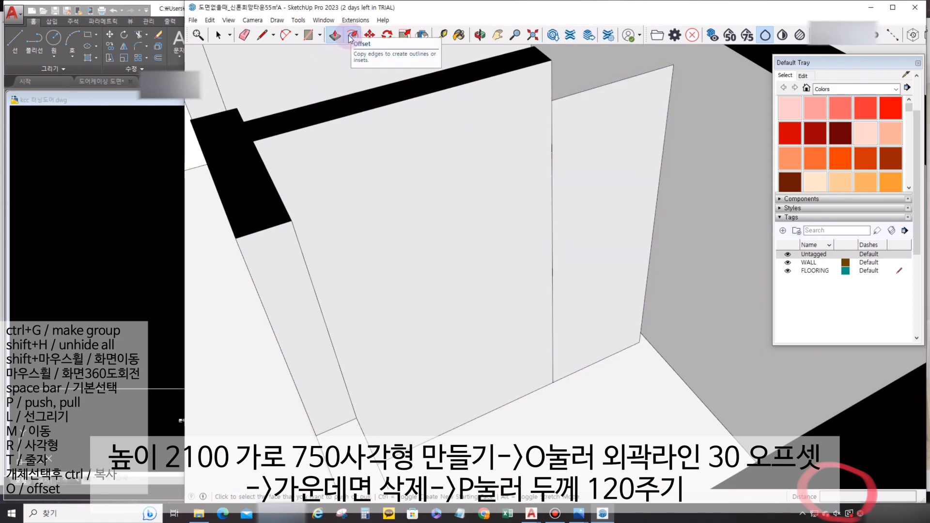
{"action": "key", "text": "o"}
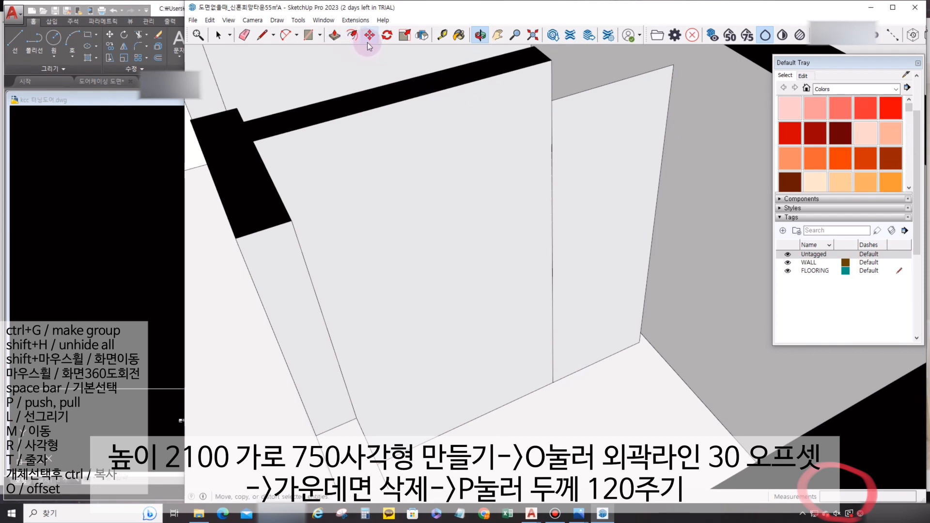
{"action": "left_click", "coordinate": [354, 36]}
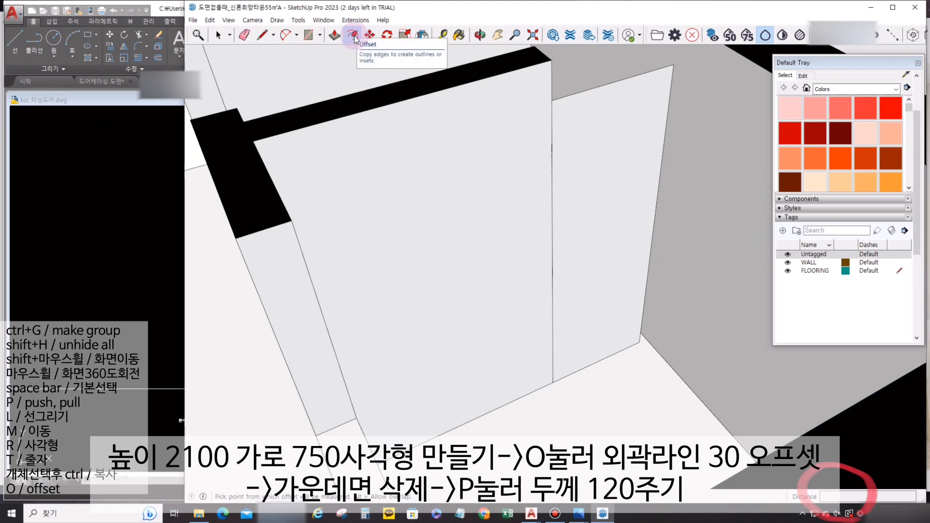
{"action": "left_click", "coordinate": [644, 73]}
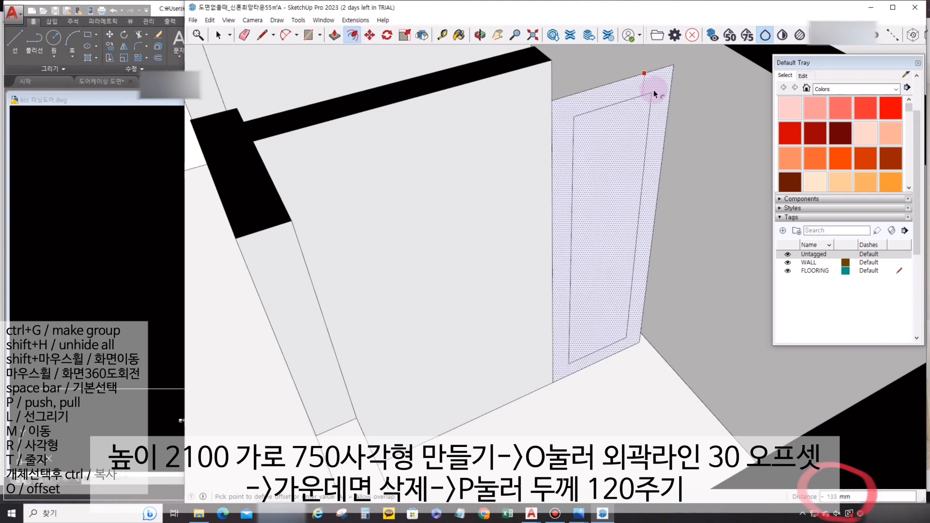
{"action": "type", "text": "30"}
{"action": "key", "text": "Return"}
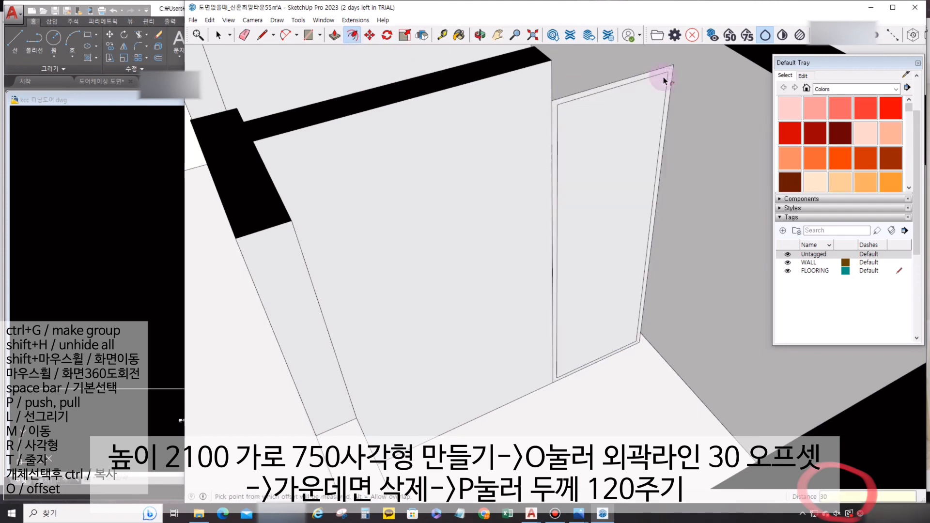
{"action": "key", "text": "space"}
{"action": "left_click", "coordinate": [650, 95]}
{"action": "key", "text": "Delete"}
Push/Pull the remaining frame face to give the outdoor unit room door frame a depth of about 102 mm.
{"action": "middle_click_drag", "start_coordinate": [653, 94], "coordinate": [555, 132]}
{"action": "key", "text": "p"}
{"action": "left_click", "coordinate": [588, 115]}
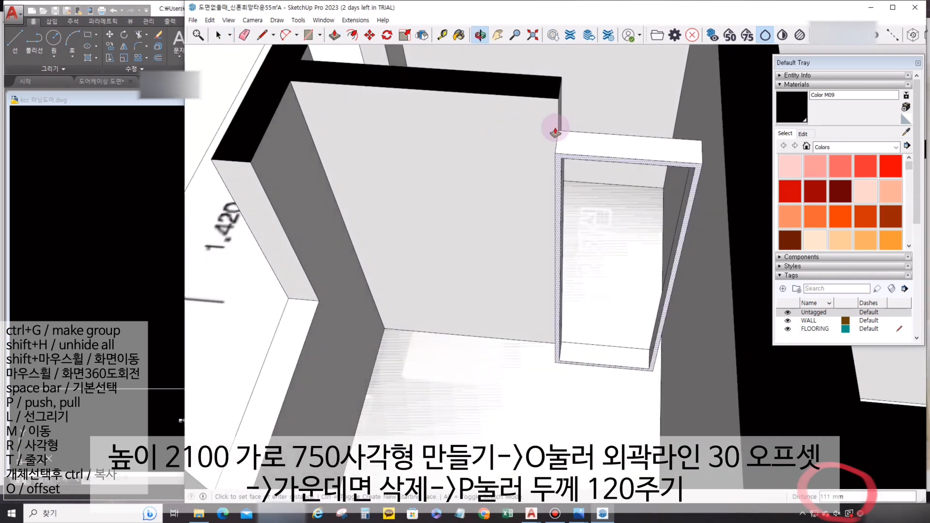
{"action": "left_click", "coordinate": [599, 125]}
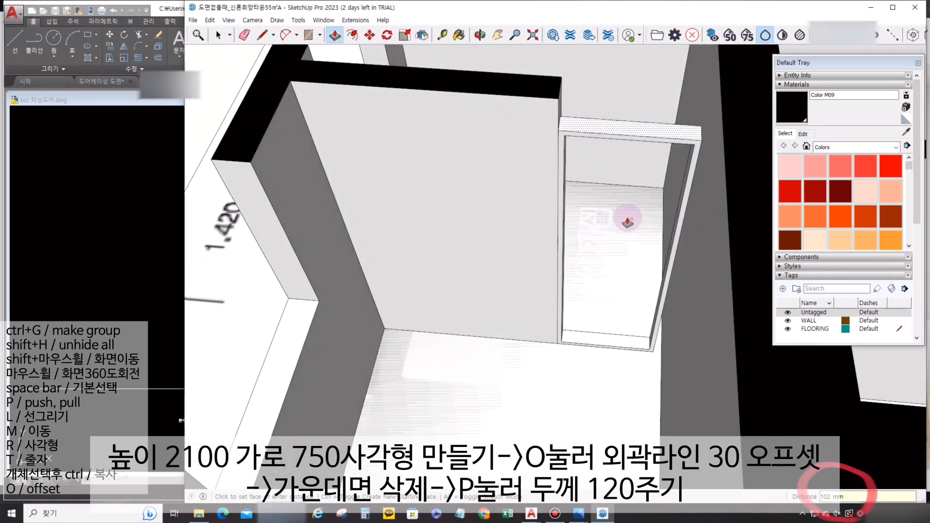
Move the whole door frame about 59 mm sideways against the opposite wall and make it a group.
{"action": "middle_click_drag", "start_coordinate": [459, 211], "coordinate": [426, 312]}
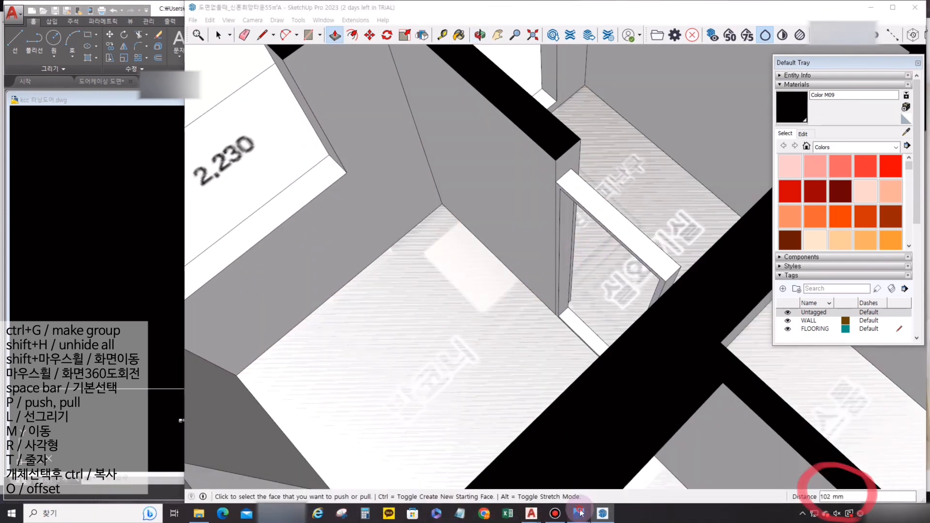
{"action": "middle_click_drag", "start_coordinate": [589, 194], "coordinate": [649, 313]}
{"action": "key", "text": "space"}
{"action": "left_click", "coordinate": [673, 180]}
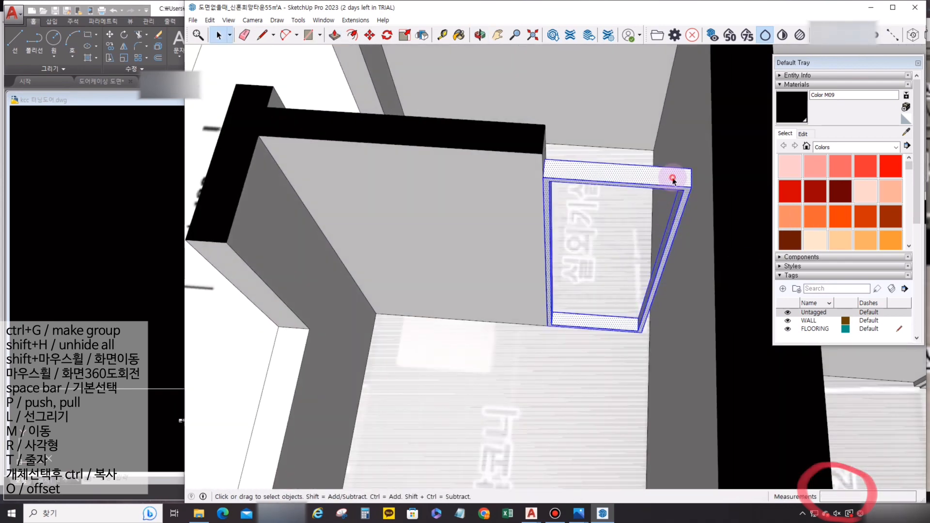
{"action": "key", "text": "m"}
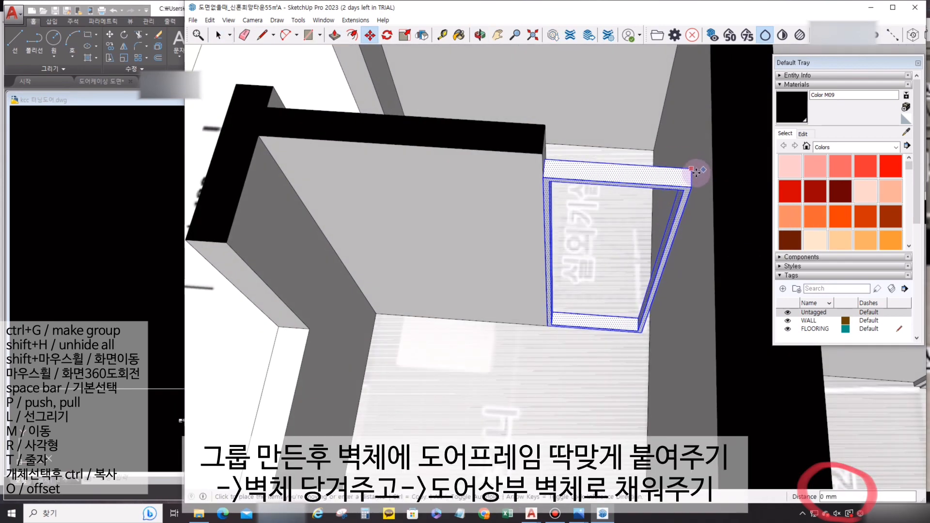
{"action": "left_click", "coordinate": [693, 168]}
{"action": "left_click", "coordinate": [704, 170]}
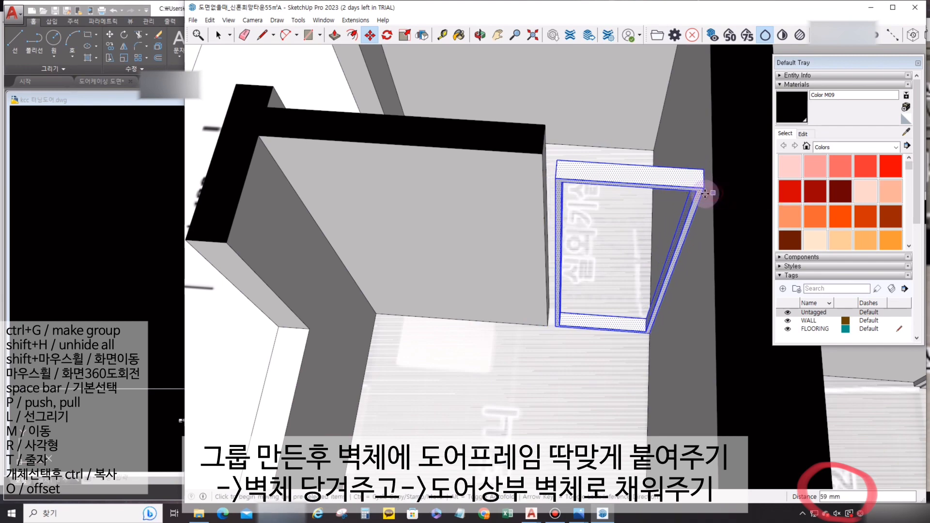
{"action": "key", "text": "space"}
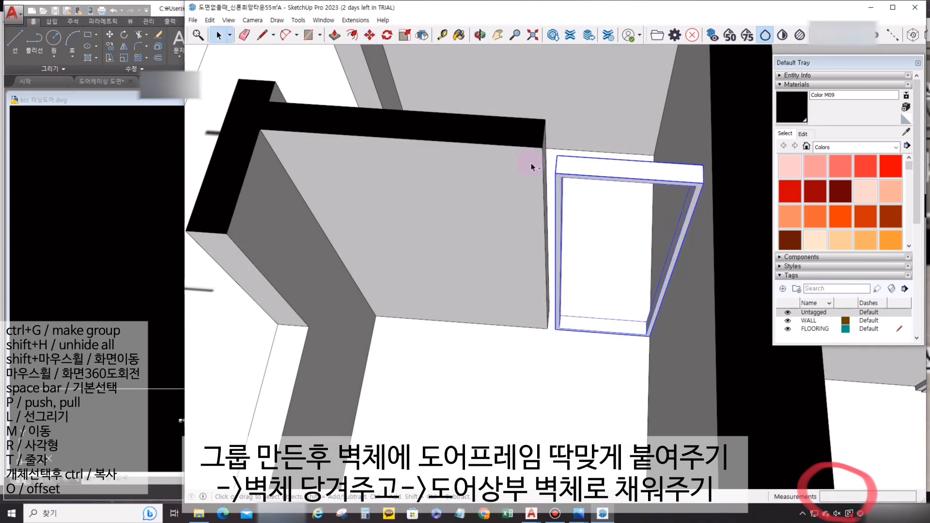
Push/Pull the end face of the partition wall until it meets the side of the outdoor unit room door frame.
{"action": "left_click", "coordinate": [533, 164]}
{"action": "mouse_move", "coordinate": [532, 164]}
{"action": "middle_mouse_down"}
{"action": "mouse_move", "coordinate": [587, 192]}
{"action": "mouse_move", "coordinate": [532, 193]}
{"action": "mouse_move", "coordinate": [533, 179]}
{"action": "middle_mouse_up"}
{"action": "key", "text": "p"}
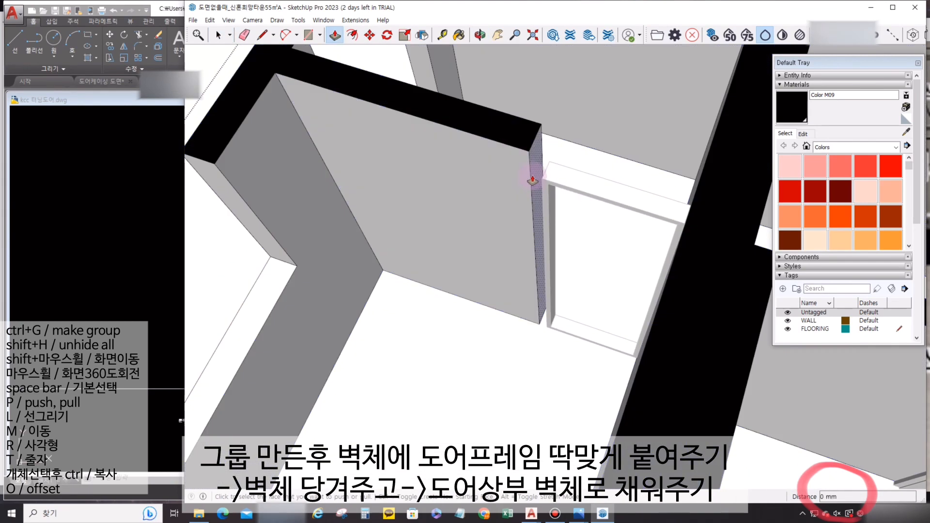
{"action": "left_click", "coordinate": [544, 167]}
{"action": "left_click", "coordinate": [545, 156]}
{"action": "key", "text": "space"}
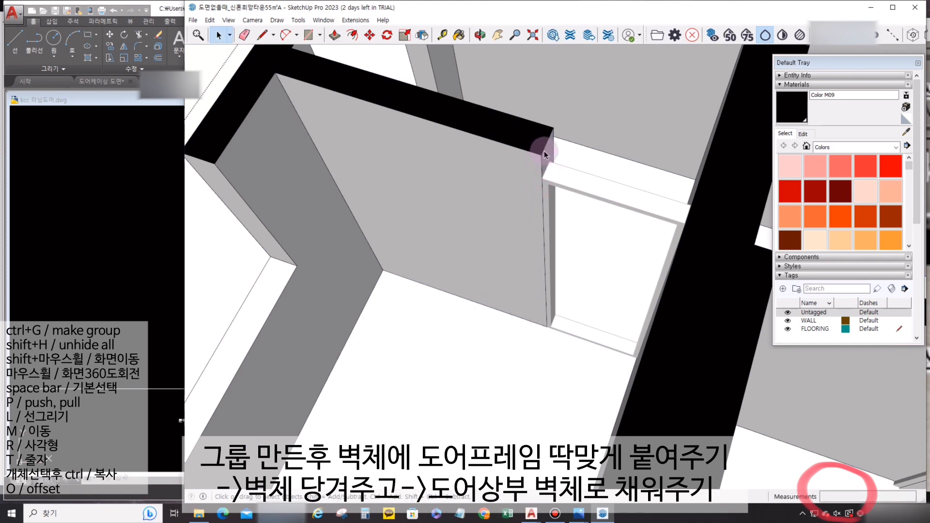
Copy the partition end's top edge down to the frame's top and Push/Pull the face above it to the opposite wall.
{"action": "key", "text": "m"}
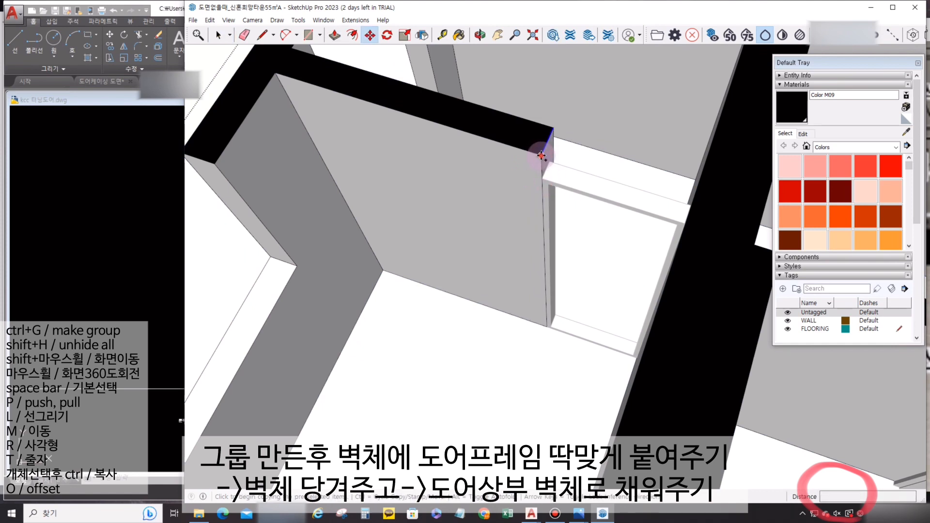
{"action": "left_click", "coordinate": [540, 155]}
{"action": "key", "text": "space"}
{"action": "key", "text": "p"}
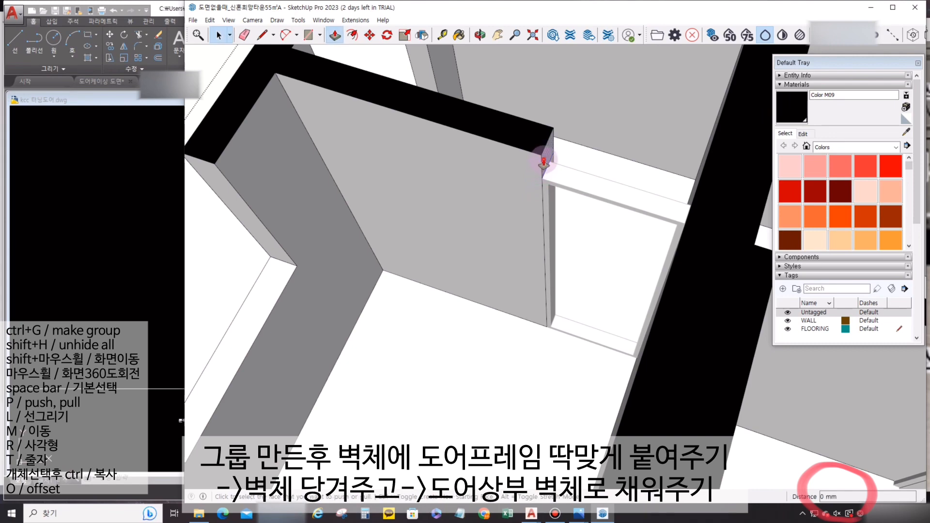
{"action": "middle_click_drag", "start_coordinate": [546, 150], "coordinate": [696, 150]}
{"action": "key", "text": "space"}
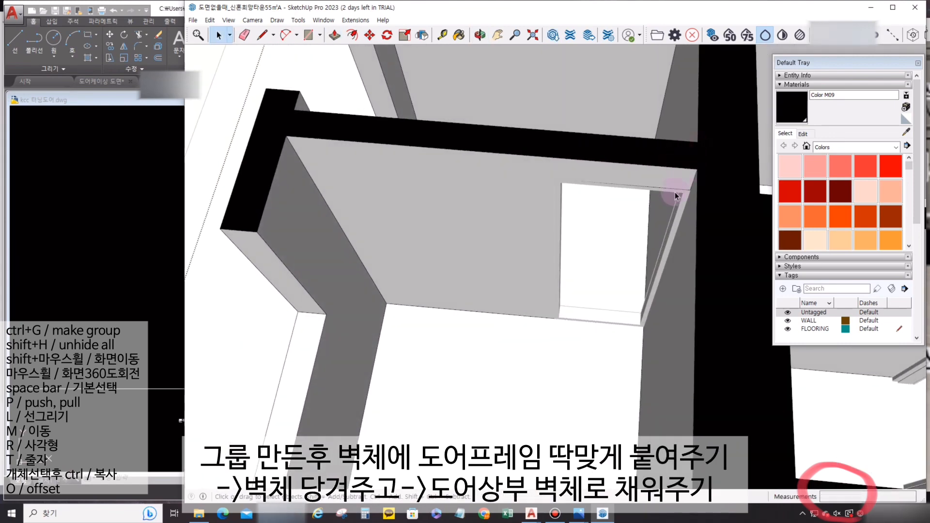
Move the outdoor unit room door frame 10 mm toward the balcony.
{"action": "scroll", "coordinate": [671, 193], "scroll_direction": "down", "scroll_amount": 5}
{"action": "scroll", "coordinate": [664, 208], "scroll_direction": "up", "scroll_amount": 8}
{"action": "scroll", "coordinate": [581, 277], "scroll_direction": "up", "scroll_amount": 1}
{"action": "left_click", "coordinate": [608, 235]}
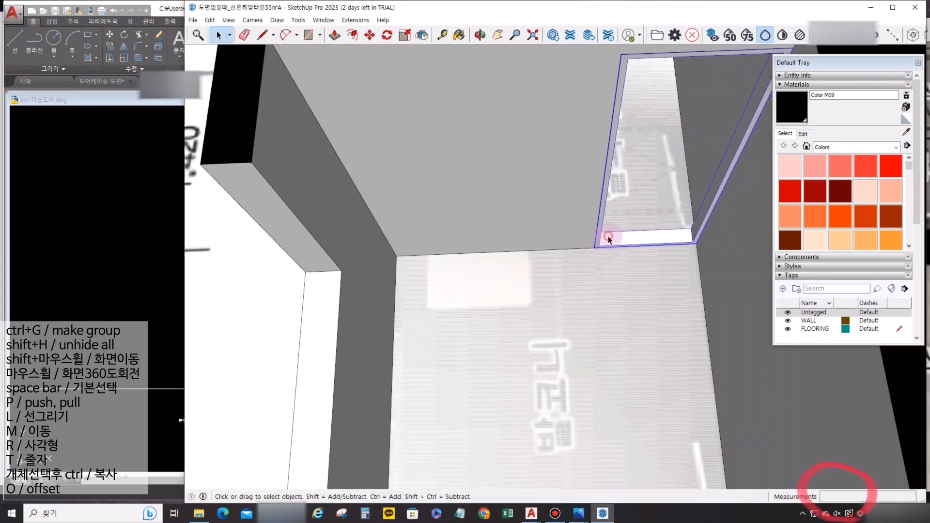
{"action": "key", "text": "m"}
{"action": "left_click", "coordinate": [590, 265]}
{"action": "type", "text": "10"}
{"action": "key", "text": "Return"}
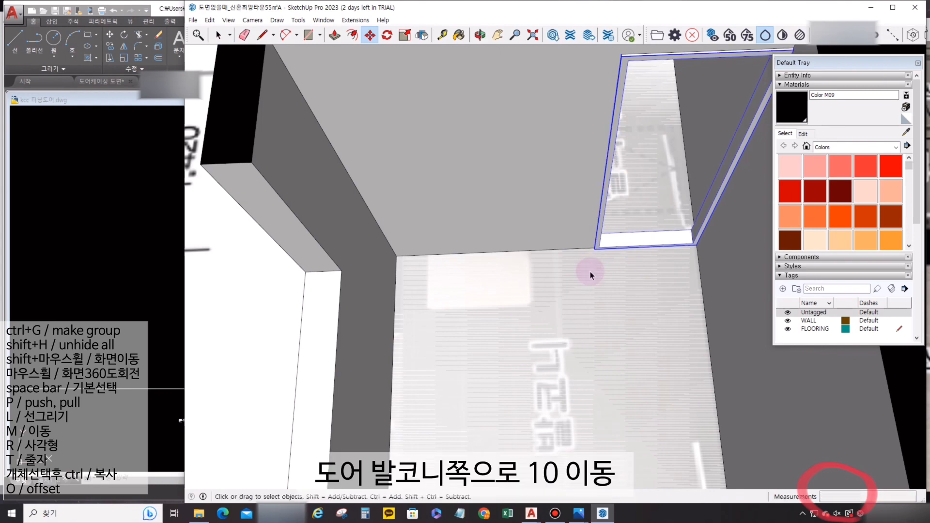
{"action": "key", "text": "space"}
{"action": "middle_click_drag", "start_coordinate": [601, 228], "coordinate": [310, 162]}
{"action": "left_click", "coordinate": [310, 160]}
Measure the width of the entrance (현관) opening between the two wall corners.
{"action": "scroll", "coordinate": [392, 229], "scroll_direction": "down", "scroll_amount": 5}
{"action": "middle_click_drag", "start_coordinate": [393, 231], "coordinate": [514, 301]}
{"action": "middle_click_drag", "start_coordinate": [514, 300], "coordinate": [551, 282], "text": "shift"}
{"action": "middle_click_drag", "start_coordinate": [423, 281], "coordinate": [702, 287], "text": "shift"}
{"action": "scroll", "coordinate": [509, 110], "scroll_direction": "up", "scroll_amount": 5}
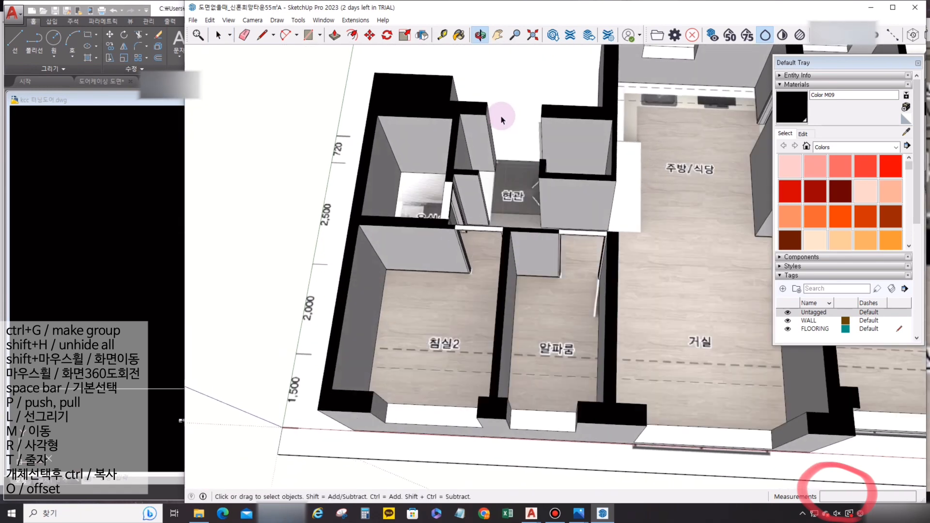
{"action": "scroll", "coordinate": [508, 201], "scroll_direction": "up", "scroll_amount": 6}
{"action": "middle_click_drag", "start_coordinate": [509, 202], "coordinate": [516, 215]}
{"action": "key", "text": "l"}
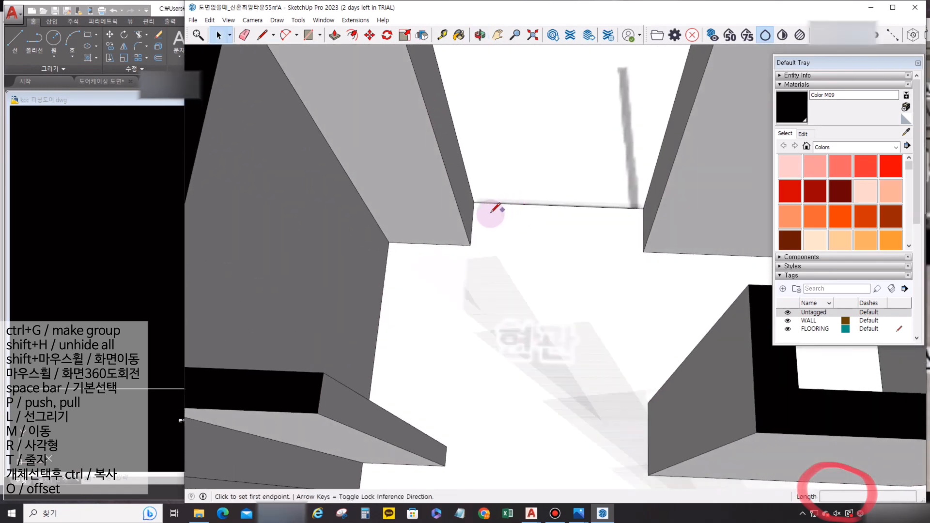
{"action": "left_click", "coordinate": [474, 203]}
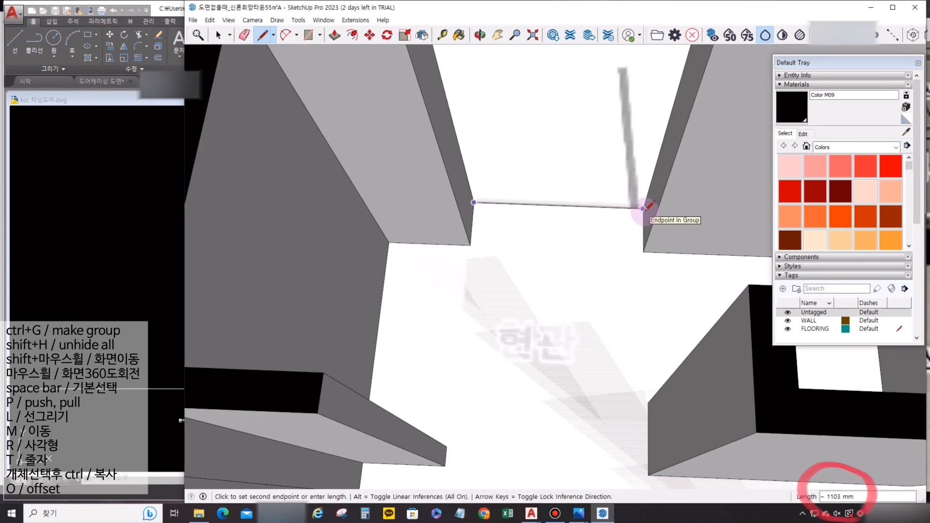
{"action": "left_click", "coordinate": [623, 211]}
{"action": "key", "text": "space"}
Place a guide line 1100 mm from the far wall's edge across the entrance opening.
{"action": "middle_click_drag", "start_coordinate": [669, 213], "coordinate": [476, 97]}
{"action": "key", "text": "t"}
{"action": "left_click", "coordinate": [471, 106]}
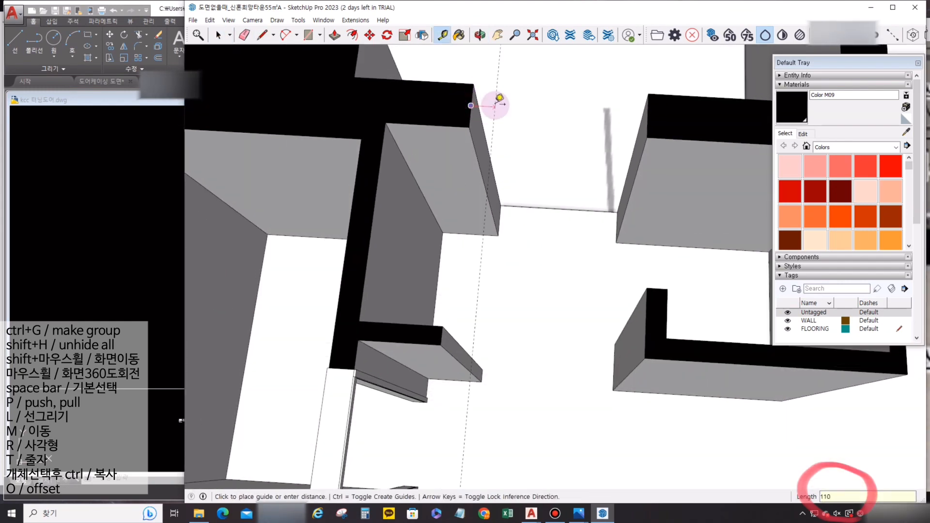
{"action": "key", "text": "Return"}
{"action": "key", "text": "space"}
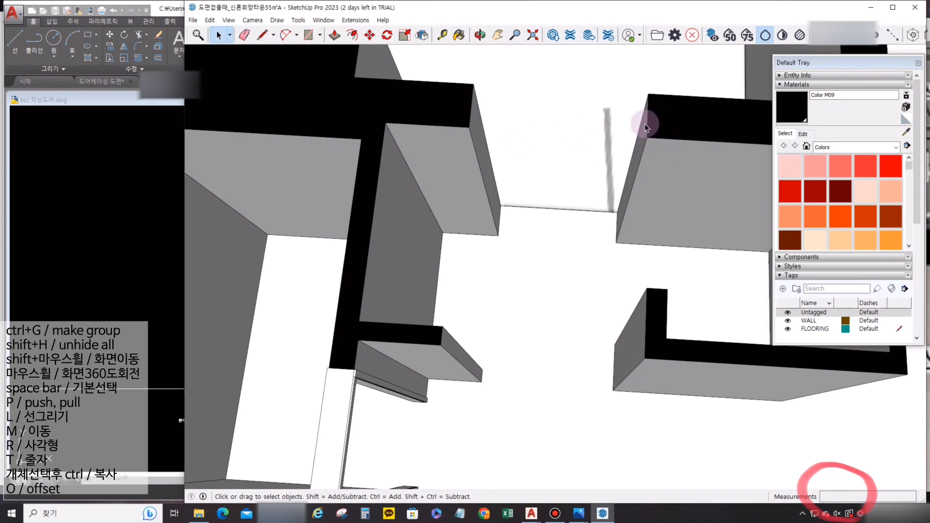
{"action": "key", "text": "t"}
{"action": "left_click", "coordinate": [648, 116]}
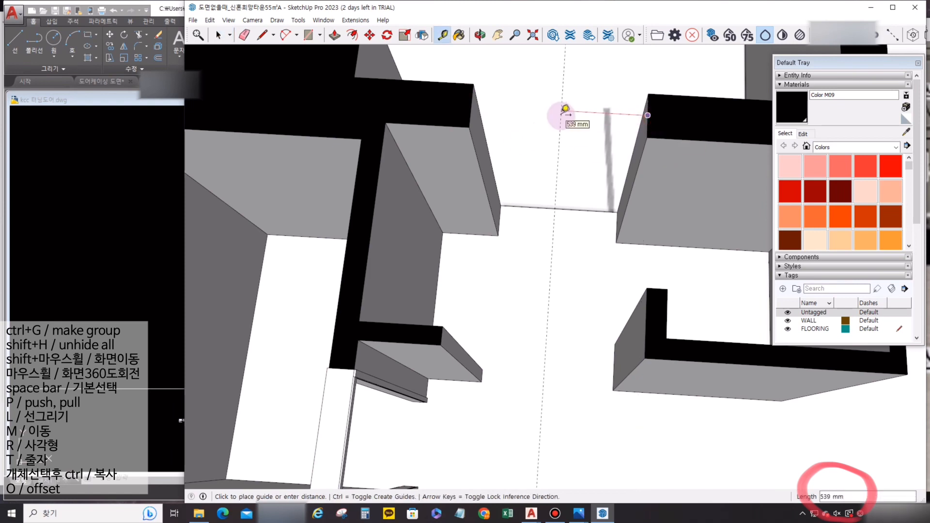
{"action": "key", "text": "Return"}
{"action": "key", "text": "space"}
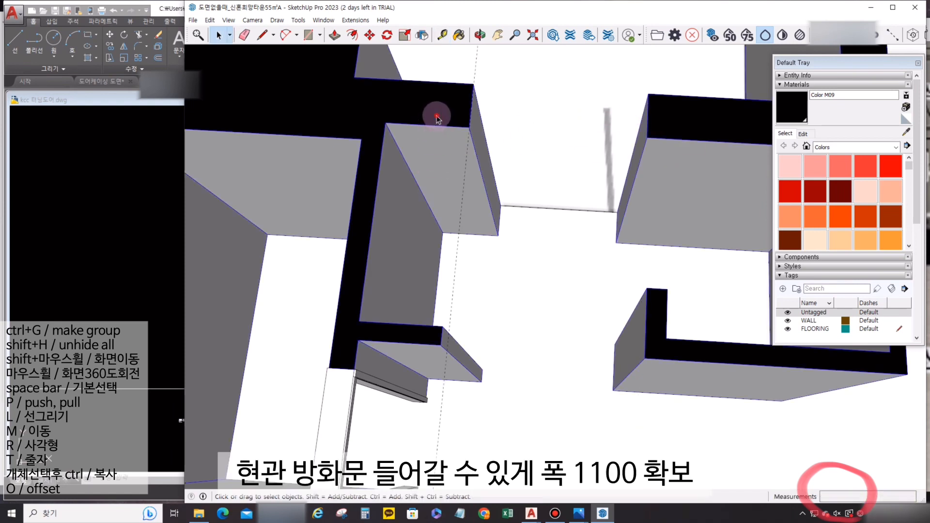
Push/Pull the entrance wall's end face to the guide line for an 1100 mm opening and delete the guide.
{"action": "left_click", "coordinate": [437, 118]}
{"action": "scroll", "coordinate": [485, 127], "scroll_direction": "up", "scroll_amount": 5}
{"action": "key", "text": "p"}
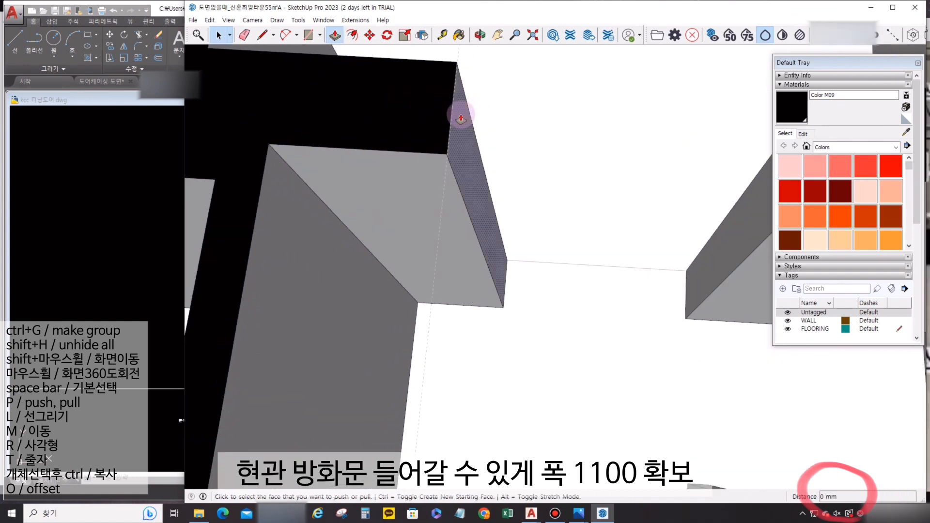
{"action": "left_click", "coordinate": [463, 65]}
{"action": "key", "text": "space"}
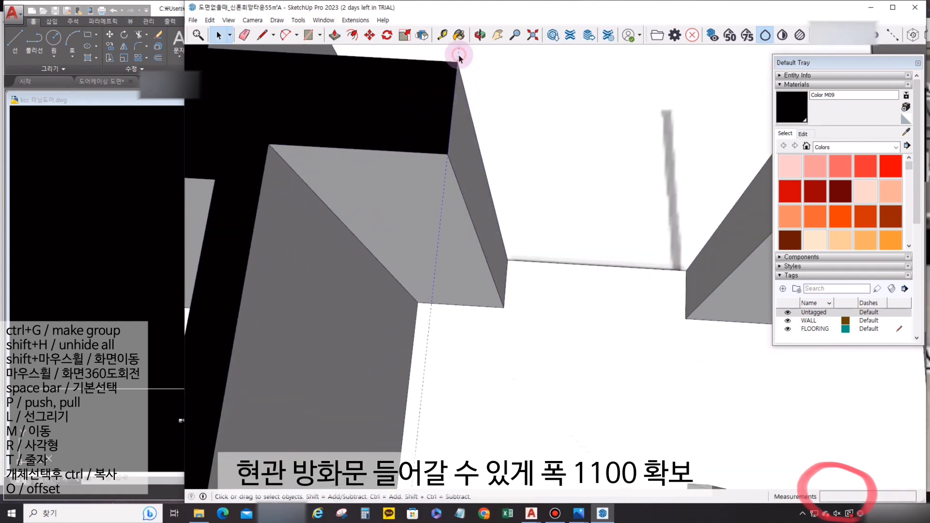
{"action": "scroll", "coordinate": [501, 150], "scroll_direction": "down", "scroll_amount": 4}
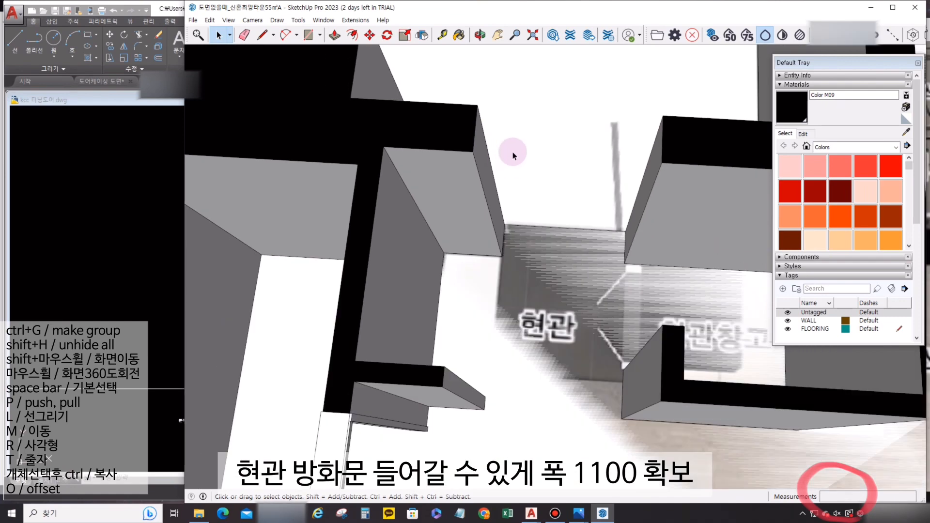
{"action": "key", "text": "r"}
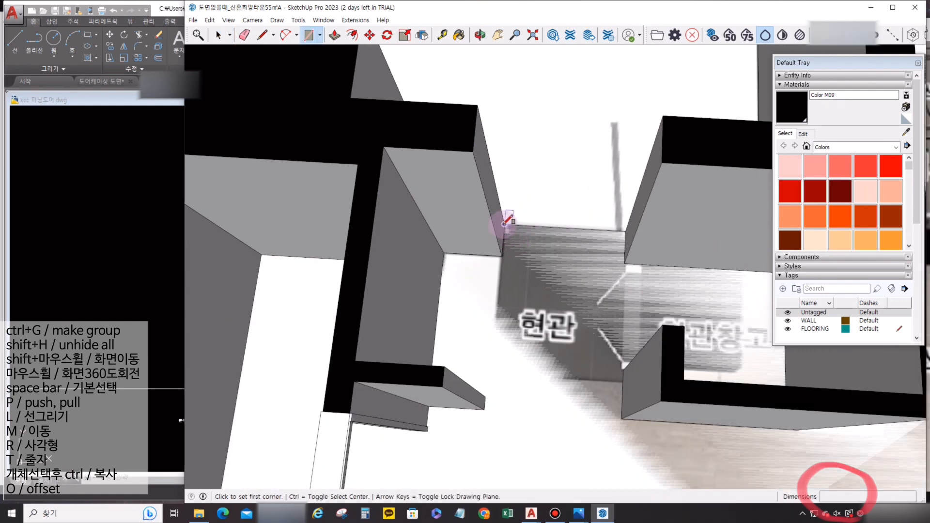
{"action": "left_click", "coordinate": [504, 225]}
{"action": "middle_click_drag", "start_coordinate": [563, 227], "coordinate": [487, 187]}
Draw an upright rectangle 1100 mm wide and 2200 mm high with lines between the walls of the entrance opening.
{"action": "key", "text": "l"}
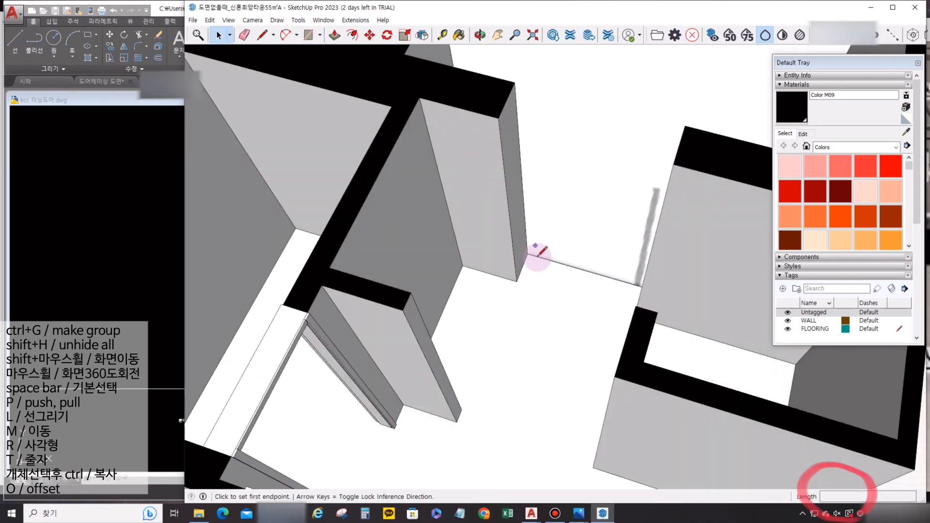
{"action": "left_click", "coordinate": [525, 252]}
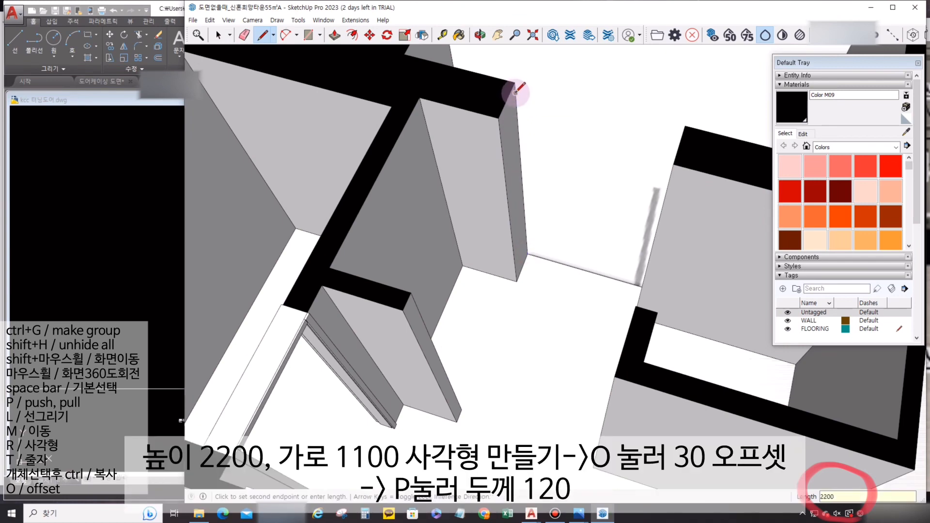
{"action": "key", "text": "Return"}
{"action": "middle_click_drag", "start_coordinate": [521, 96], "coordinate": [625, 121]}
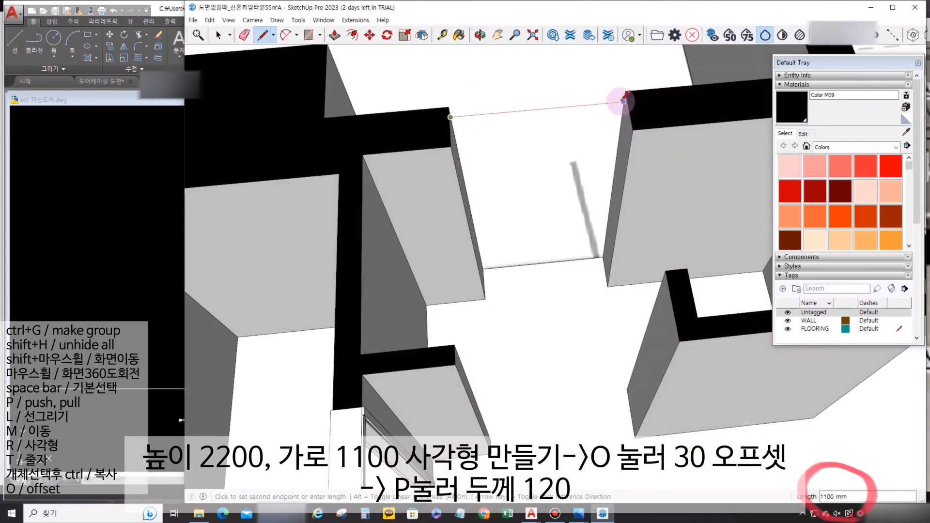
{"action": "left_click", "coordinate": [621, 103]}
{"action": "left_click", "coordinate": [603, 258]}
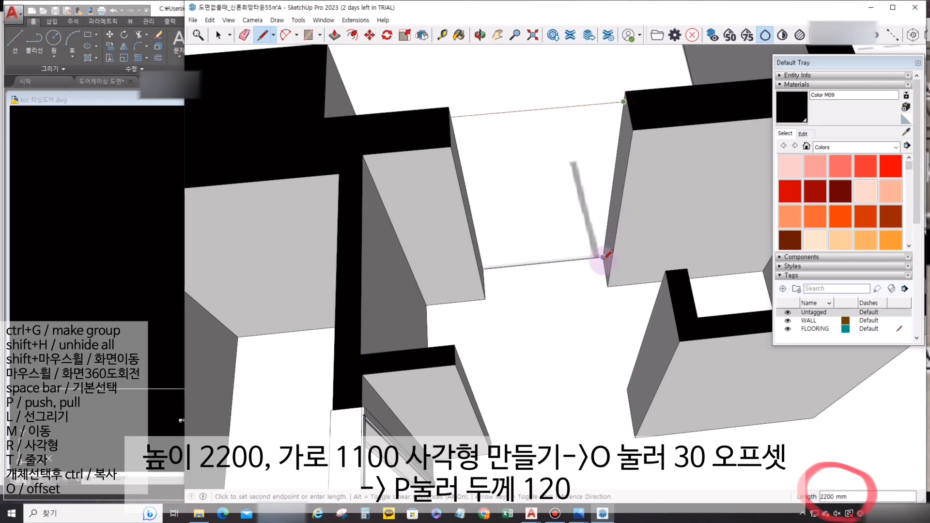
{"action": "left_click", "coordinate": [484, 268]}
{"action": "key", "text": "space"}
{"action": "key", "text": "space"}
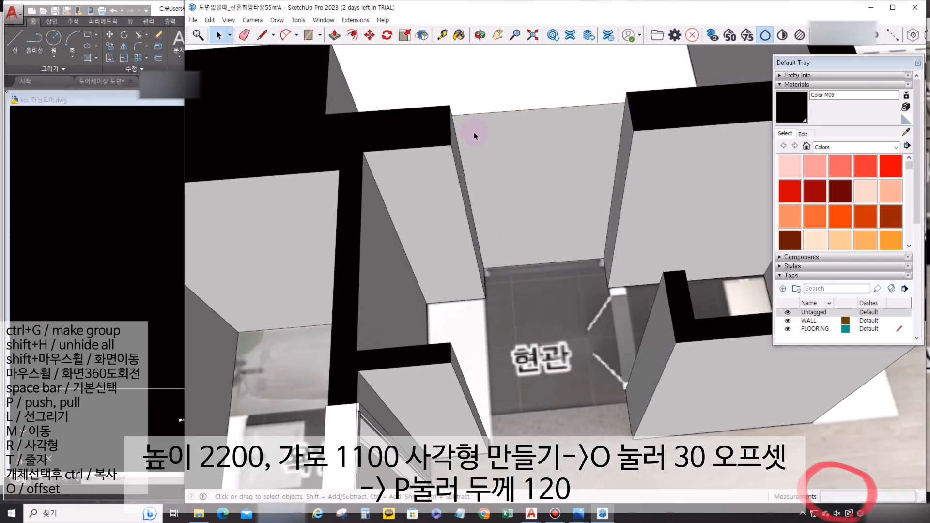
Offset the entrance rectangle's outline 30 mm inward and delete the inner face.
{"action": "key", "text": "o"}
{"action": "left_click", "coordinate": [588, 175]}
{"action": "type", "text": "30"}
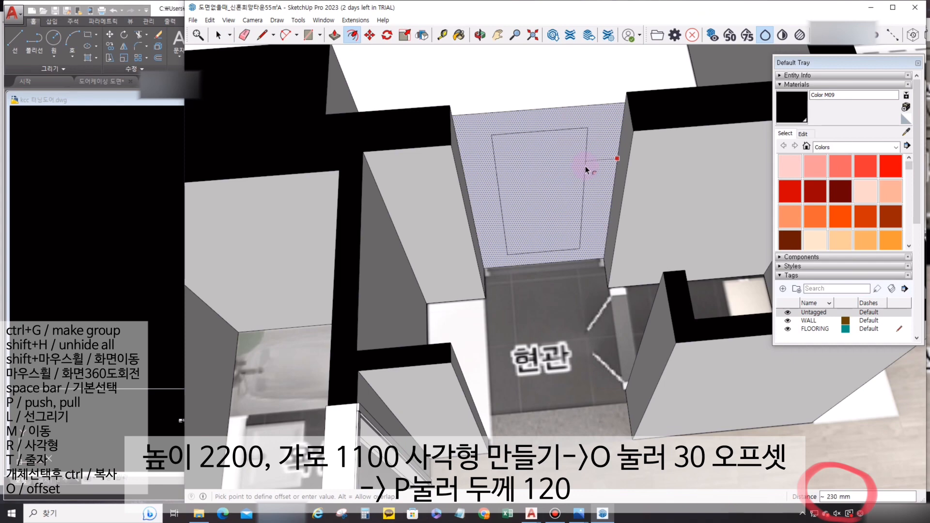
{"action": "key", "text": "Return"}
{"action": "key", "text": "space"}
{"action": "left_click", "coordinate": [586, 166]}
{"action": "key", "text": "Delete"}
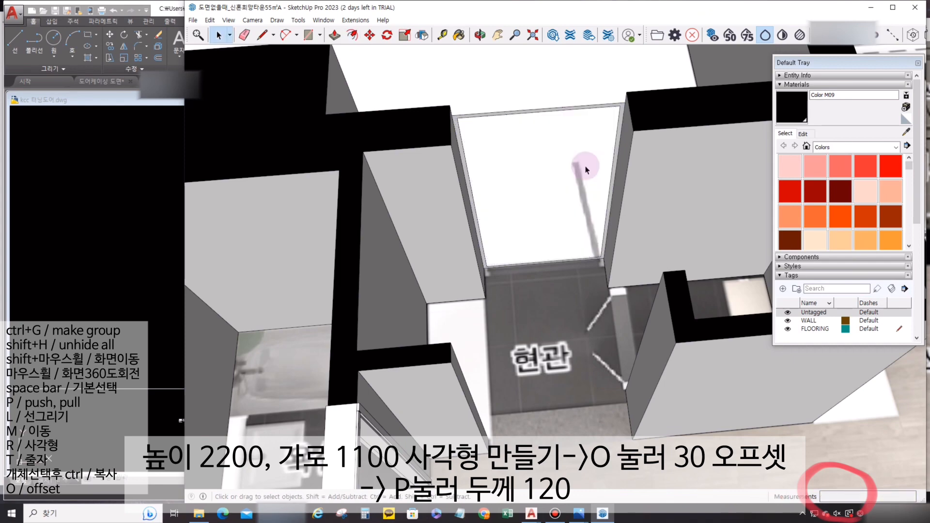
Try a 150 mm Push/Pull depth on the entrance door frame face.
{"action": "key", "text": "p"}
{"action": "left_click", "coordinate": [620, 108]}
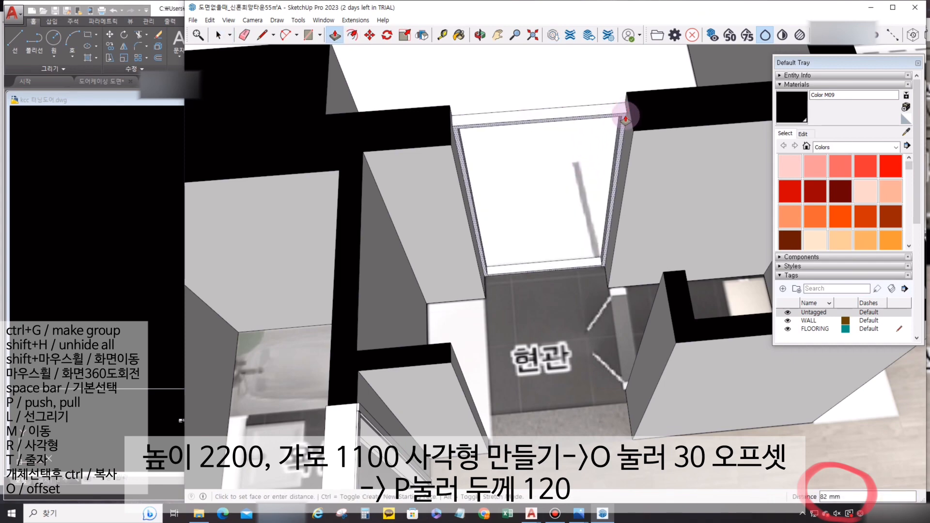
{"action": "type", "text": "150"}
{"action": "key", "text": "Return"}
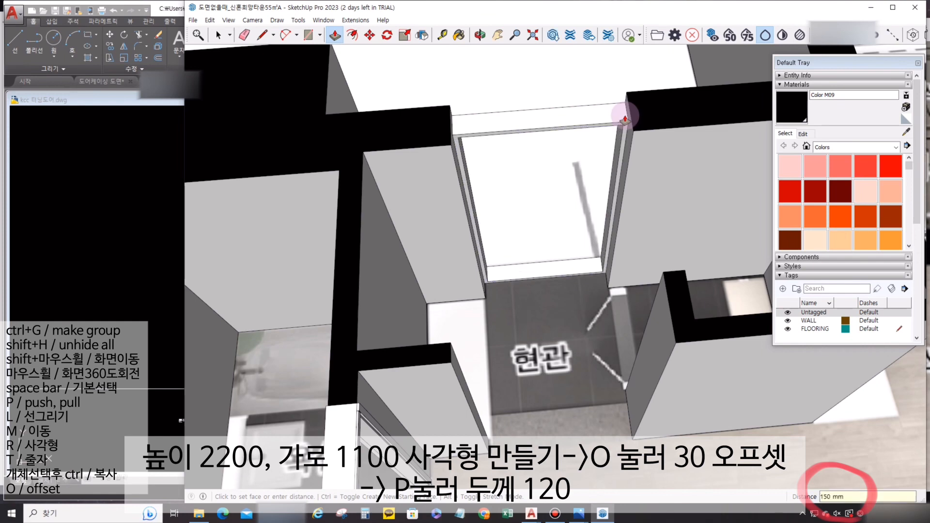
{"action": "key", "text": "ctrl+z"}
Push/Pull the entrance door frame to a depth of 120 mm and make it a group.
{"action": "double_click", "coordinate": [616, 109]}
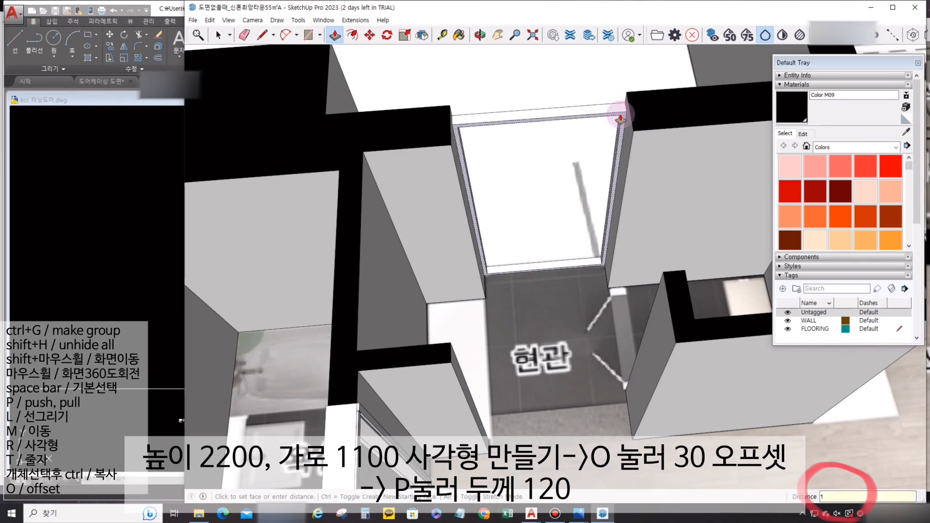
{"action": "key", "text": "space"}
{"action": "triple_click", "coordinate": [621, 115]}
{"action": "key", "text": "ctrl+g"}
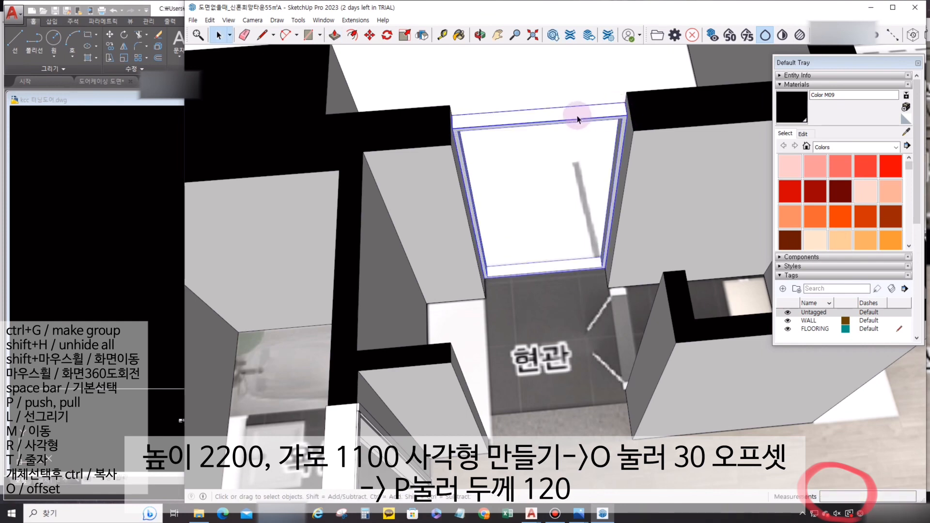
Open the wall group and copy the top edge of the entrance wall's end down to the door frame's top.
{"action": "double_click", "coordinate": [659, 112]}
{"action": "middle_click_drag", "start_coordinate": [603, 118], "coordinate": [604, 72]}
{"action": "key", "text": "l"}
{"action": "key", "text": "m"}
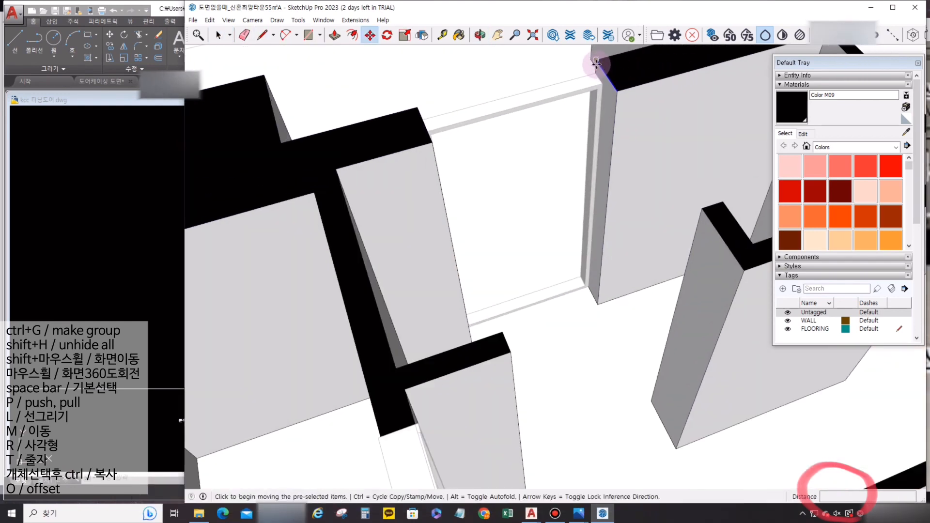
{"action": "key", "text": "ctrl"}
{"action": "left_click", "coordinate": [601, 62]}
Push/Pull the wall face above the entrance frame across to the opposite wall and erase the leftover seam edge.
{"action": "key", "text": "space"}
{"action": "key", "text": "p"}
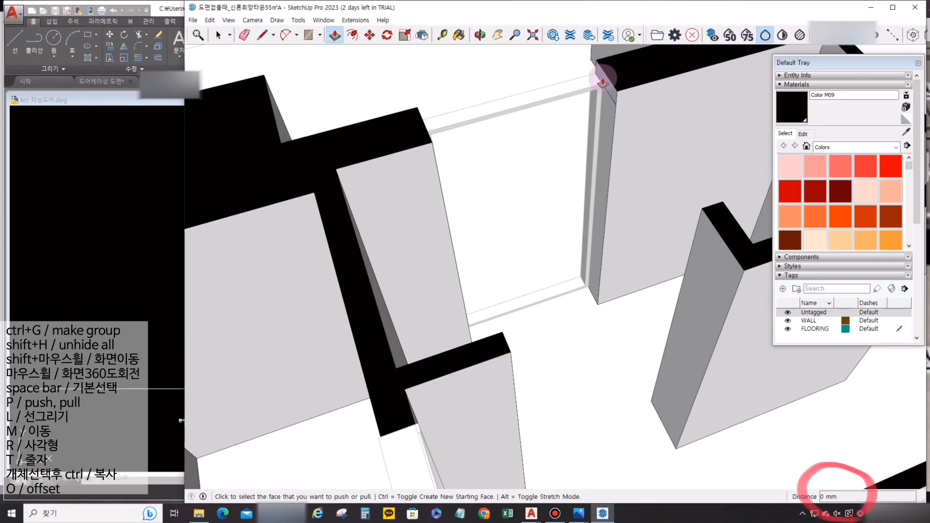
{"action": "left_click", "coordinate": [603, 76]}
{"action": "left_click", "coordinate": [418, 111]}
{"action": "key", "text": "space"}
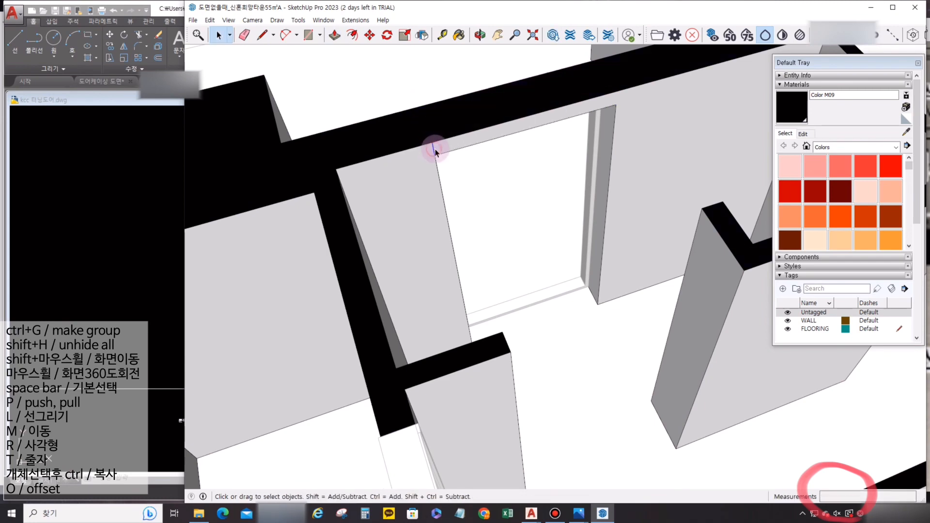
{"action": "scroll", "coordinate": [438, 145], "scroll_direction": "down", "scroll_amount": 3}
{"action": "mouse_move", "coordinate": [438, 144]}
{"action": "middle_mouse_down"}
{"action": "mouse_move", "coordinate": [557, 154]}
{"action": "mouse_move", "coordinate": [430, 141]}
{"action": "middle_mouse_up"}
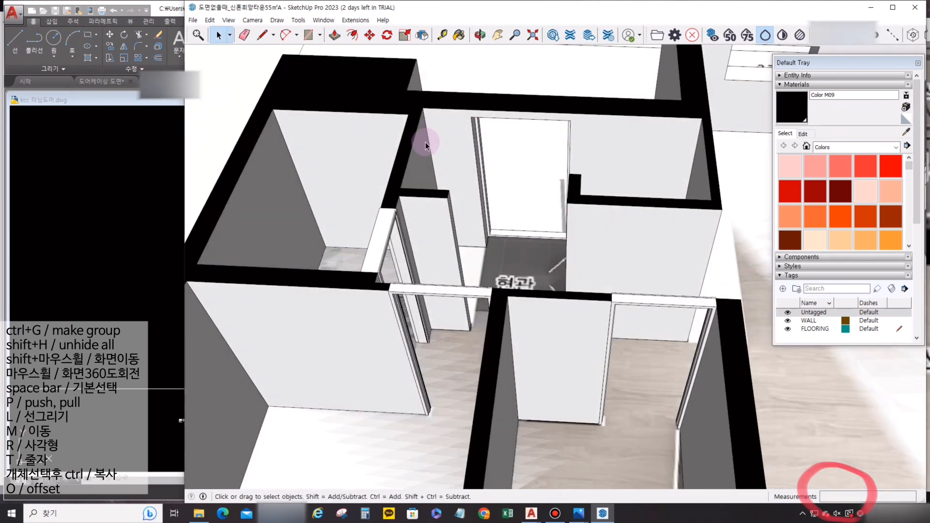
{"action": "scroll", "coordinate": [443, 204], "scroll_direction": "down", "scroll_amount": 2}
{"action": "scroll", "coordinate": [452, 199], "scroll_direction": "up", "scroll_amount": 2}
{"action": "scroll", "coordinate": [452, 199], "scroll_direction": "down", "scroll_amount": 3}
{"action": "middle_click_drag", "start_coordinate": [451, 199], "coordinate": [440, 171]}
{"action": "scroll", "coordinate": [440, 171], "scroll_direction": "down", "scroll_amount": 3}
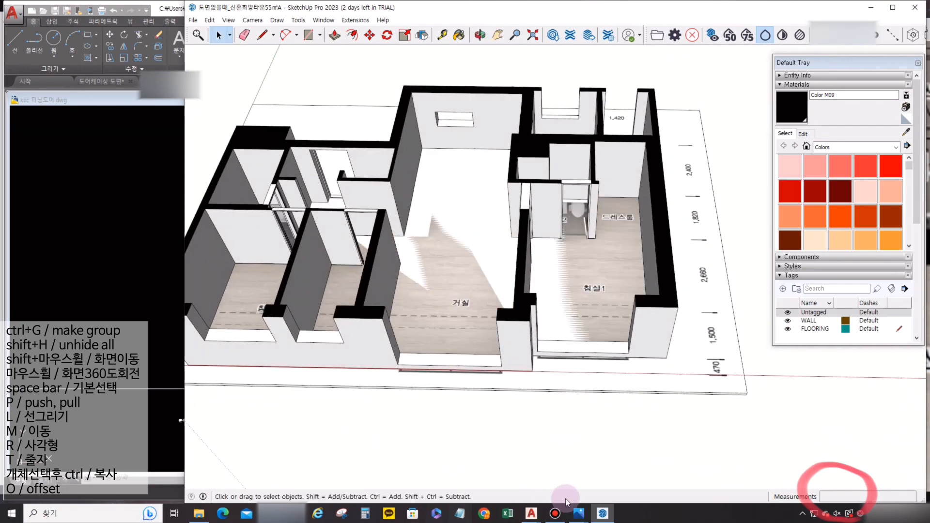
Switch to the image viewer, bring up the living room reference picture and place its window beside the model.
{"action": "mouse_move", "coordinate": [580, 514]}
{"action": "left_click", "coordinate": [596, 472]}
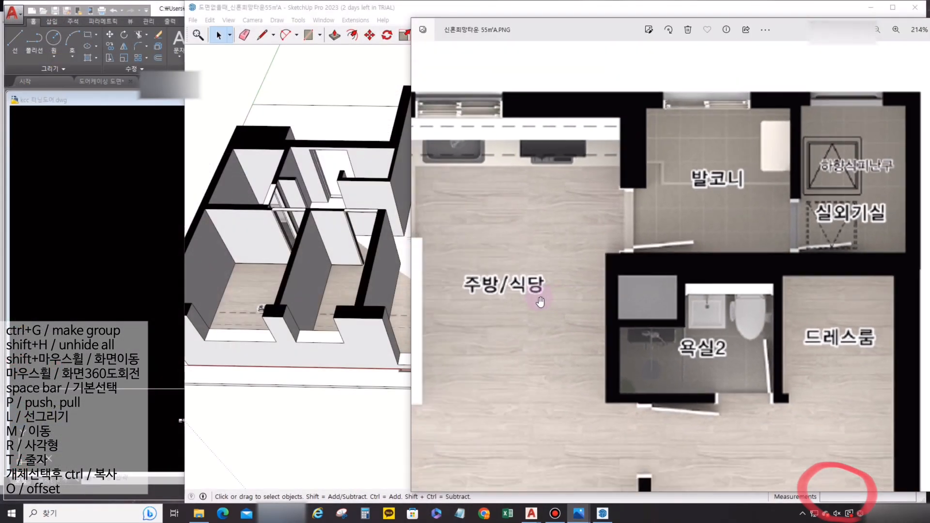
{"action": "scroll", "coordinate": [544, 297], "scroll_direction": "down", "scroll_amount": 2}
{"action": "scroll", "coordinate": [538, 289], "scroll_direction": "up", "scroll_amount": 1}
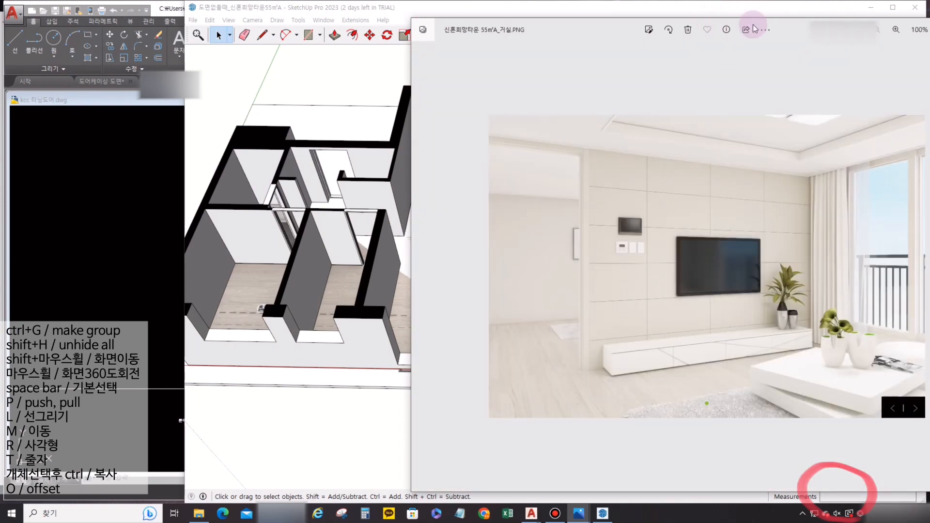
{"action": "mouse_move", "coordinate": [779, 31]}
{"action": "left_mouse_down"}
{"action": "mouse_move", "coordinate": [229, 28]}
{"action": "mouse_move", "coordinate": [186, 39]}
{"action": "left_mouse_up"}
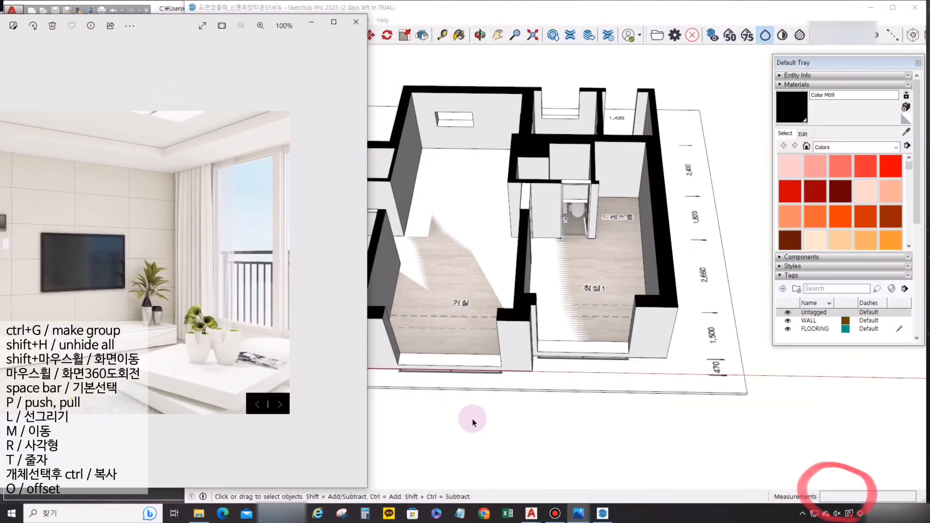
{"action": "mouse_move", "coordinate": [469, 367]}
{"action": "middle_mouse_down"}
{"action": "mouse_move", "coordinate": [421, 409]}
{"action": "mouse_move", "coordinate": [379, 353]}
{"action": "middle_mouse_up"}
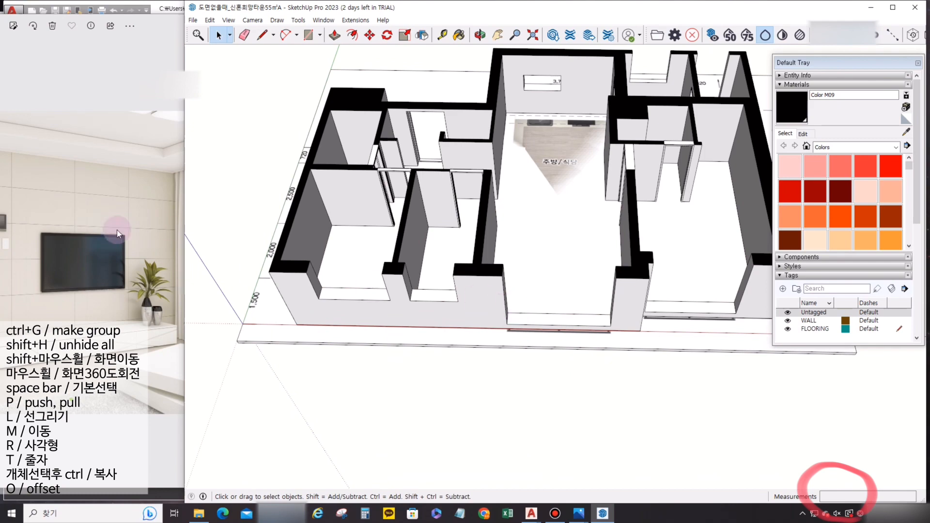
{"action": "left_click", "coordinate": [90, 156]}
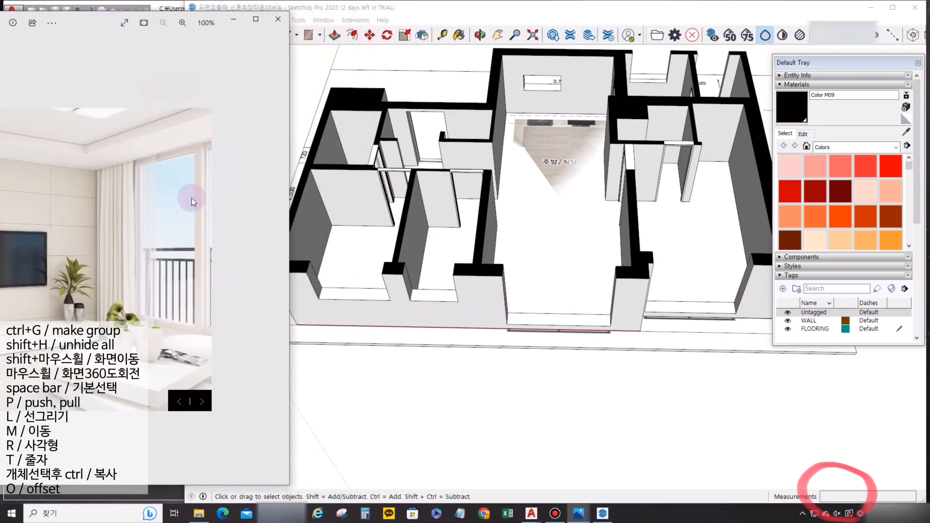